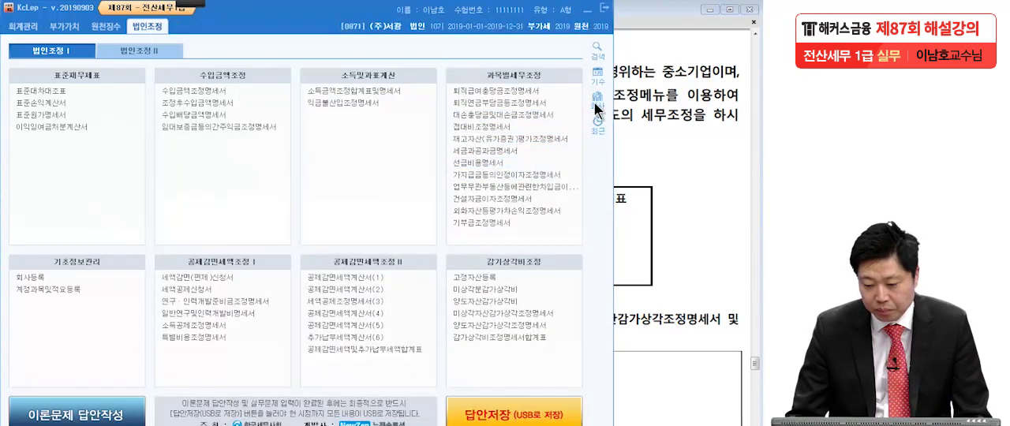
Select company 0871 (주)서광 as the working company through the company change dialog.
{"action": "left_click", "coordinate": [595, 103]}
{"action": "left_click", "coordinate": [241, 174]}
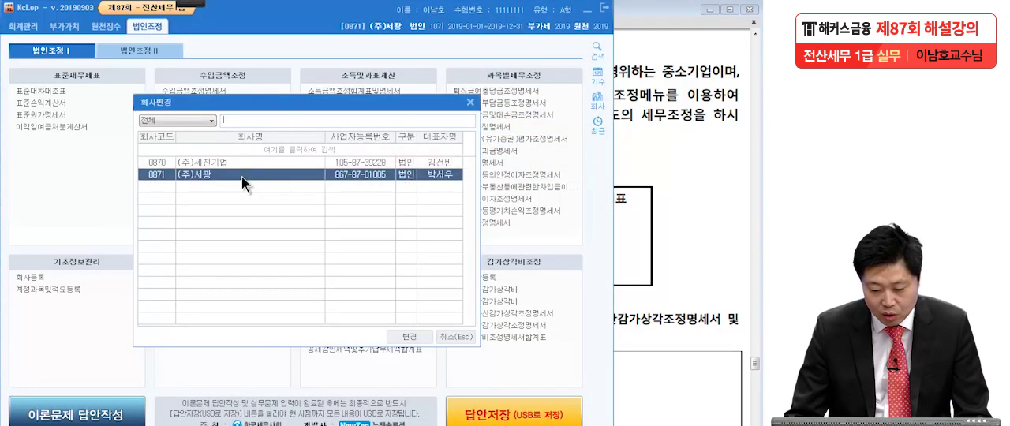
{"action": "left_click", "coordinate": [409, 337]}
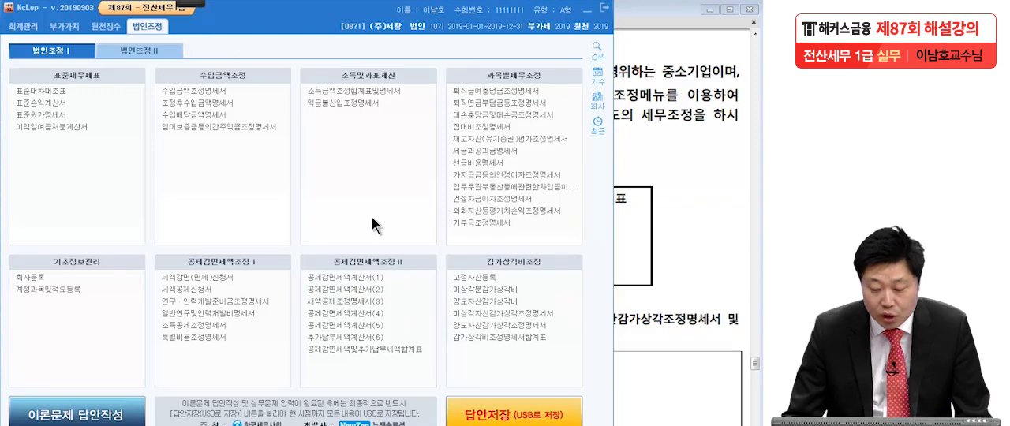
Switch to the exam PDF in Adobe Reader, bracket the 작성대상서식 list in red pen, and clear the annotation.
{"action": "left_click", "coordinate": [693, 300]}
{"action": "mouse_move", "coordinate": [190, 4]}
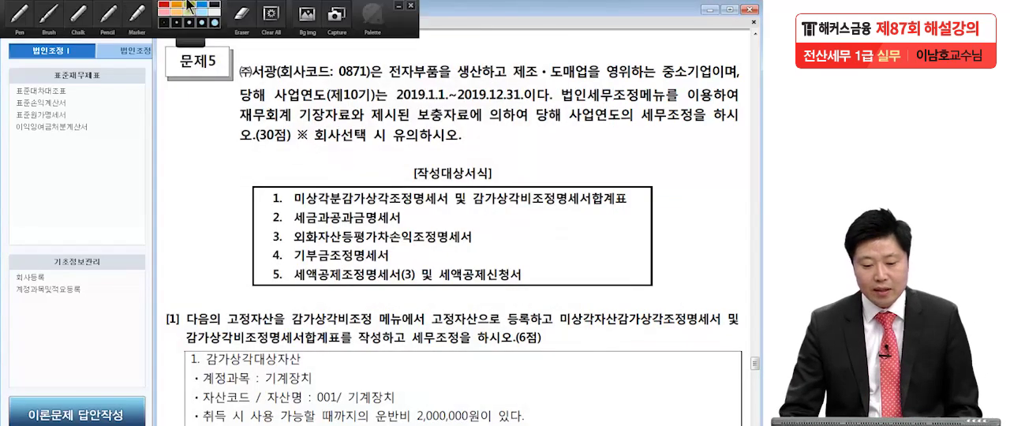
{"action": "left_click", "coordinate": [19, 14]}
{"action": "mouse_move", "coordinate": [298, 171]}
{"action": "left_mouse_down"}
{"action": "mouse_move", "coordinate": [247, 197]}
{"action": "mouse_move", "coordinate": [247, 273]}
{"action": "mouse_move", "coordinate": [276, 290]}
{"action": "left_mouse_up"}
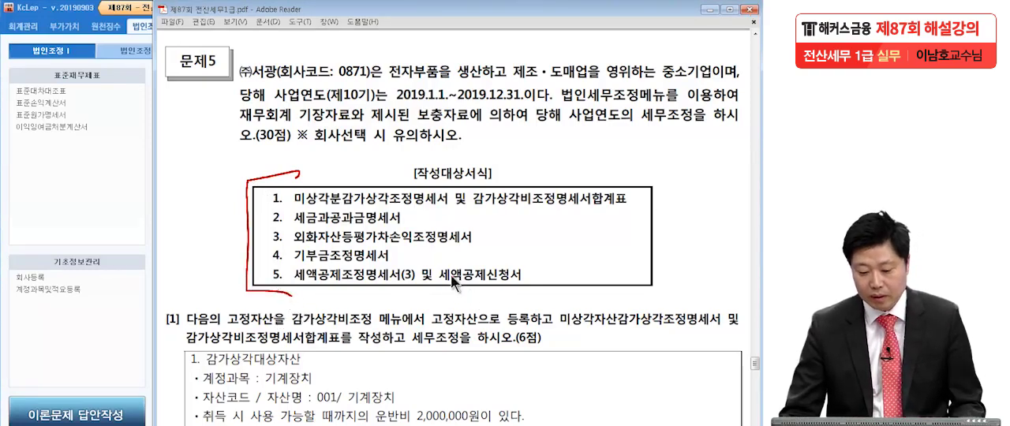
{"action": "left_click", "coordinate": [756, 8]}
Underline 고정자산으로 등록, 미상각자산감가상각조정명세서, 감가상각비조정명세서합계표 and 세무조정 in red in question [1] of the PDF.
{"action": "scroll", "coordinate": [433, 183], "scroll_direction": "down", "scroll_amount": 5}
{"action": "scroll", "coordinate": [432, 183], "scroll_direction": "down", "scroll_amount": 1}
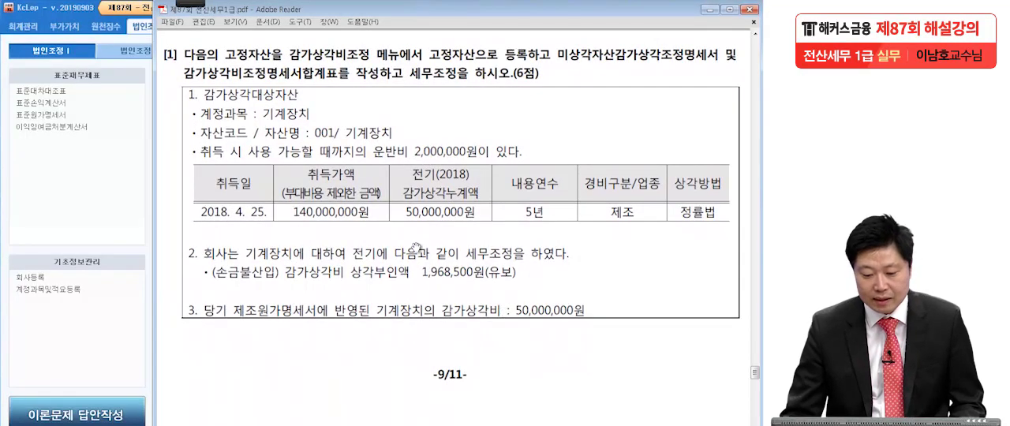
{"action": "left_click", "coordinate": [188, 3]}
{"action": "left_click", "coordinate": [19, 17]}
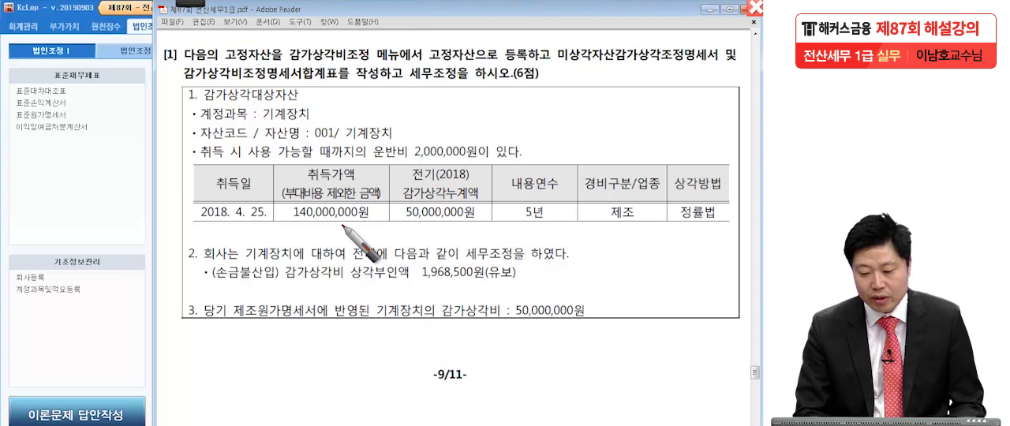
{"action": "left_click_drag", "start_coordinate": [428, 61], "coordinate": [718, 63]}
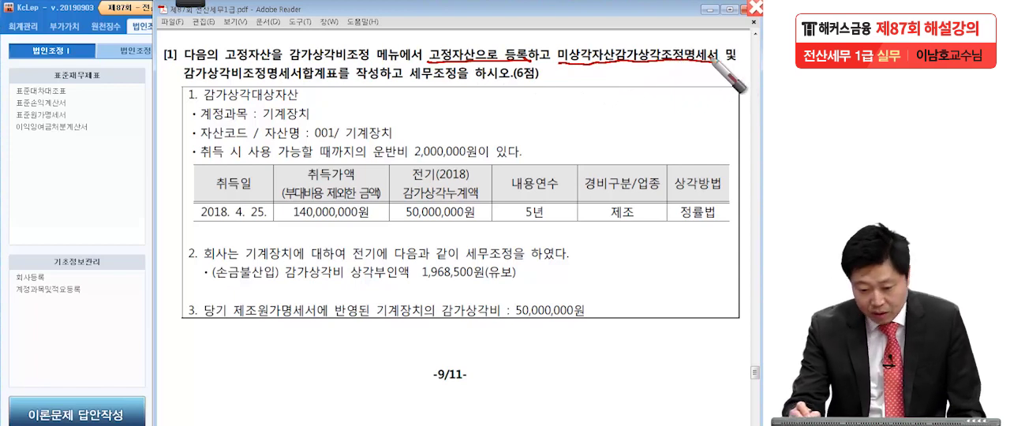
{"action": "left_click_drag", "start_coordinate": [179, 82], "coordinate": [335, 81]}
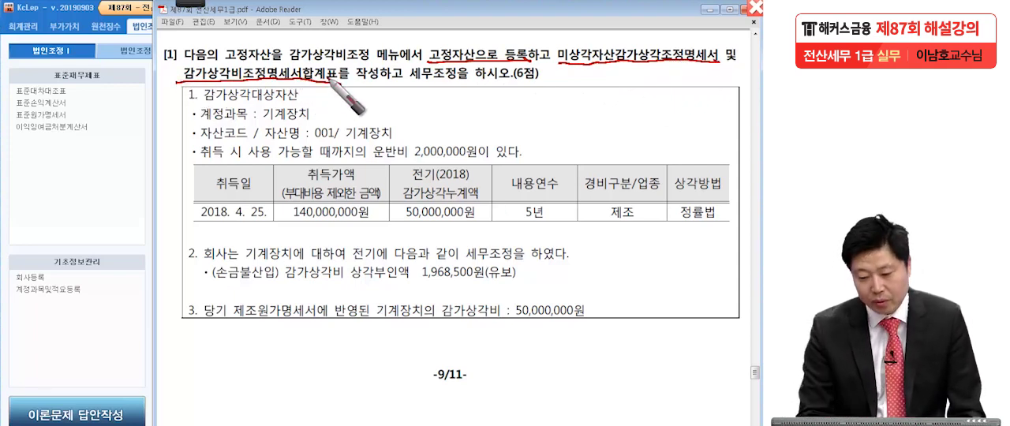
{"action": "left_click_drag", "start_coordinate": [404, 82], "coordinate": [456, 82]}
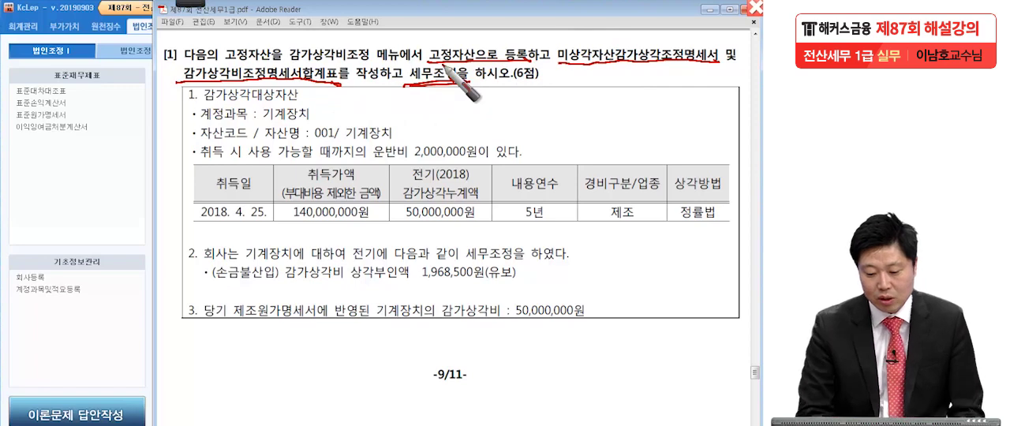
{"action": "key", "text": "Escape"}
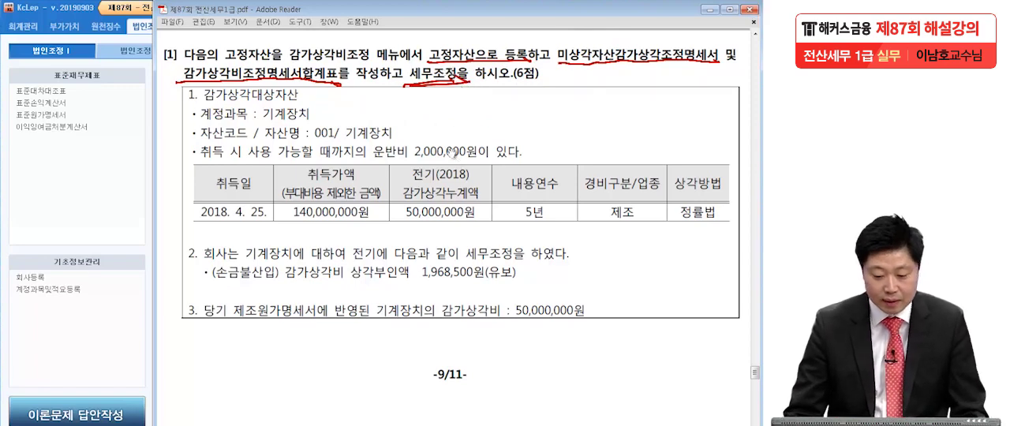
Switch to KcLep, open 고정자산등록, and set the asset account to 0206 기계장치, as given in question [1].
{"action": "left_click", "coordinate": [113, 198]}
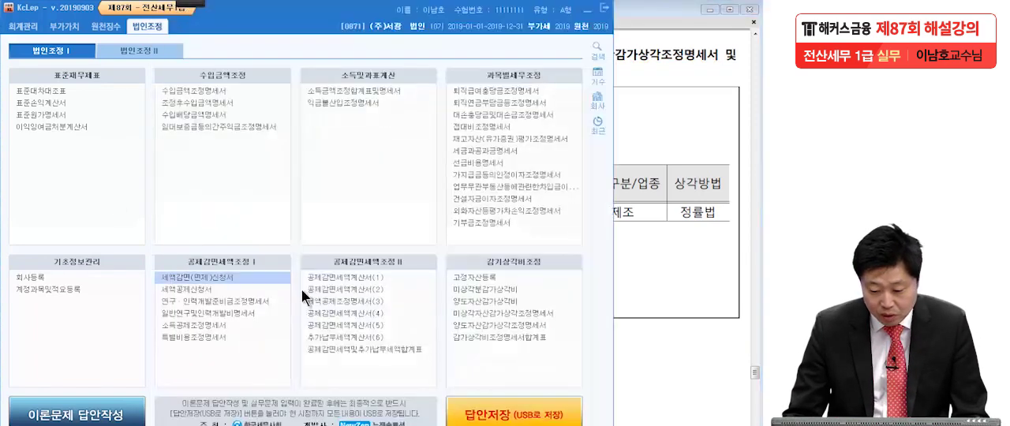
{"action": "left_click", "coordinate": [464, 273]}
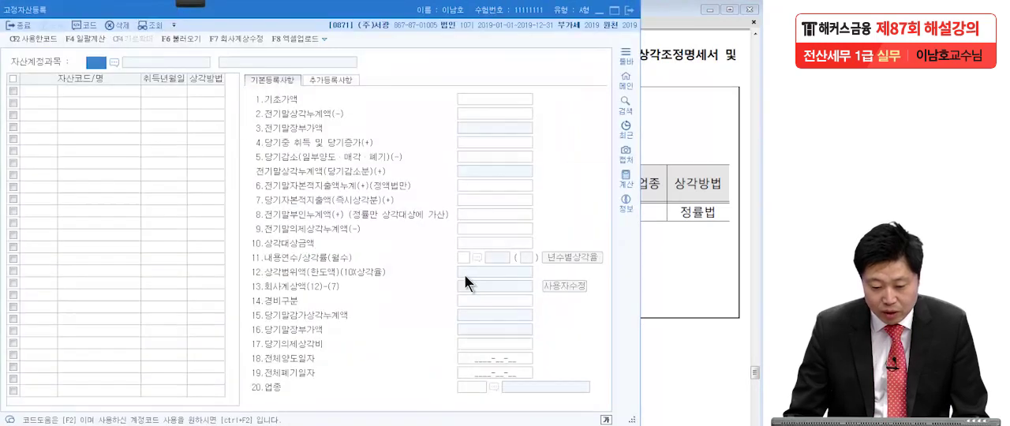
{"action": "key", "text": "alt+Tab"}
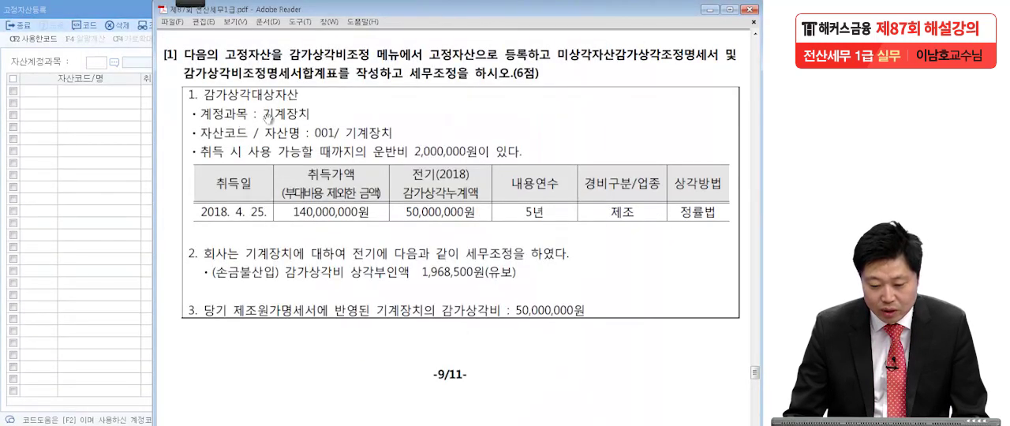
{"action": "left_click", "coordinate": [131, 122]}
{"action": "left_click", "coordinate": [114, 62]}
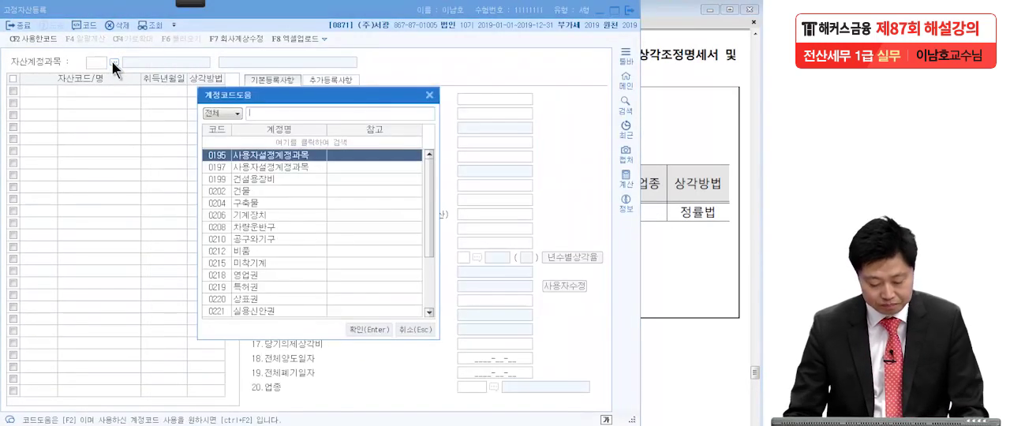
{"action": "type", "text": "기계"}
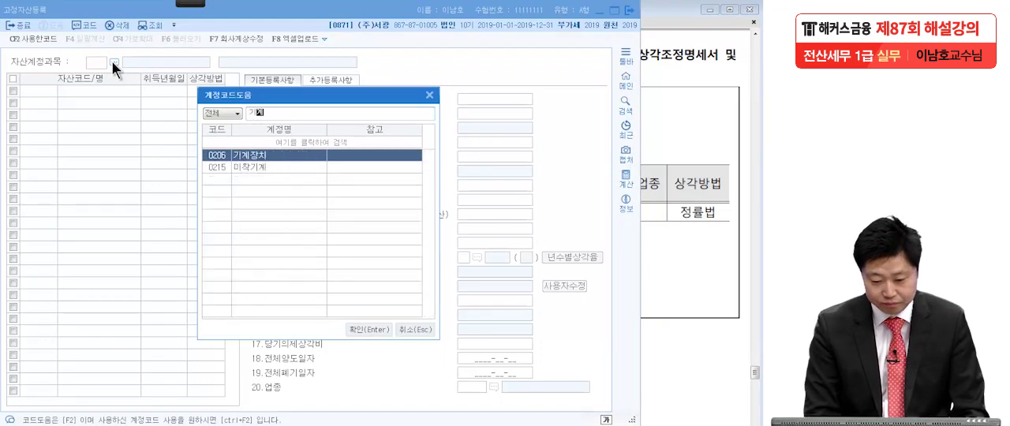
{"action": "key", "text": "Return"}
Add an asset with code 000001 and name 기계장치, following the exam PDF.
{"action": "left_click", "coordinate": [644, 174]}
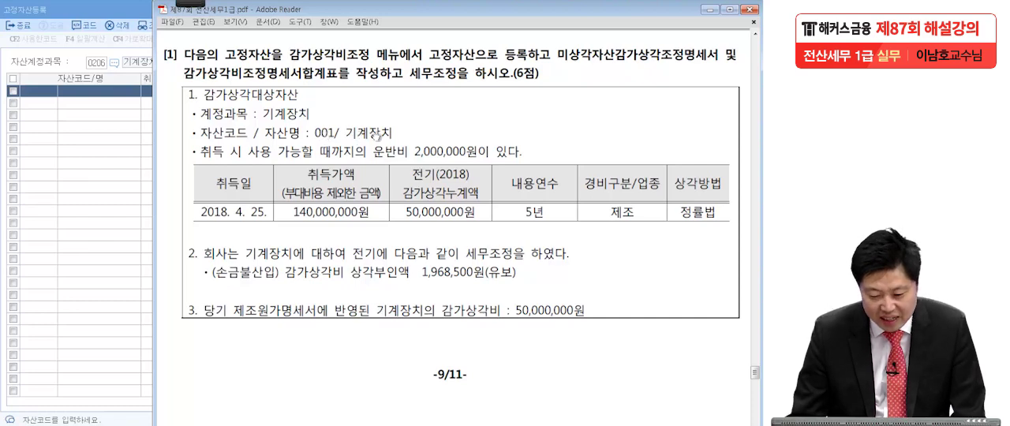
{"action": "left_click", "coordinate": [41, 92]}
{"action": "type", "text": "1"}
{"action": "key", "text": "Return"}
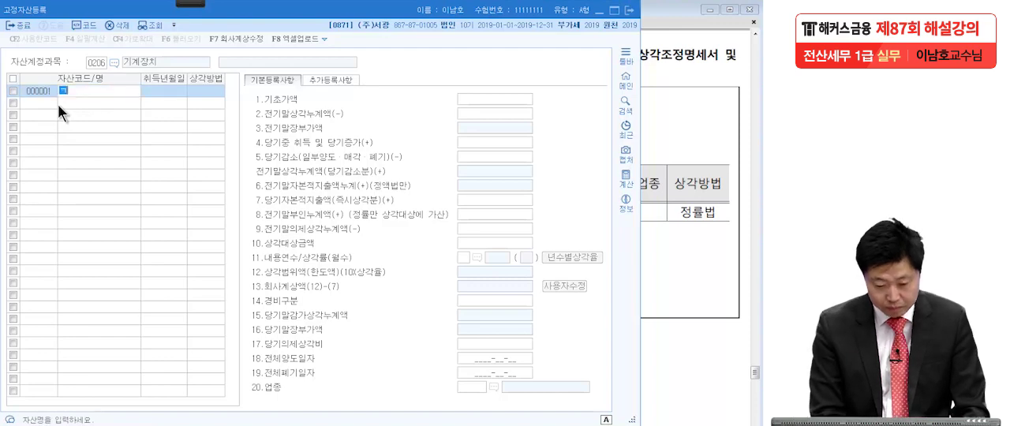
{"action": "type", "text": "기계장치"}
{"action": "key", "text": "Return"}
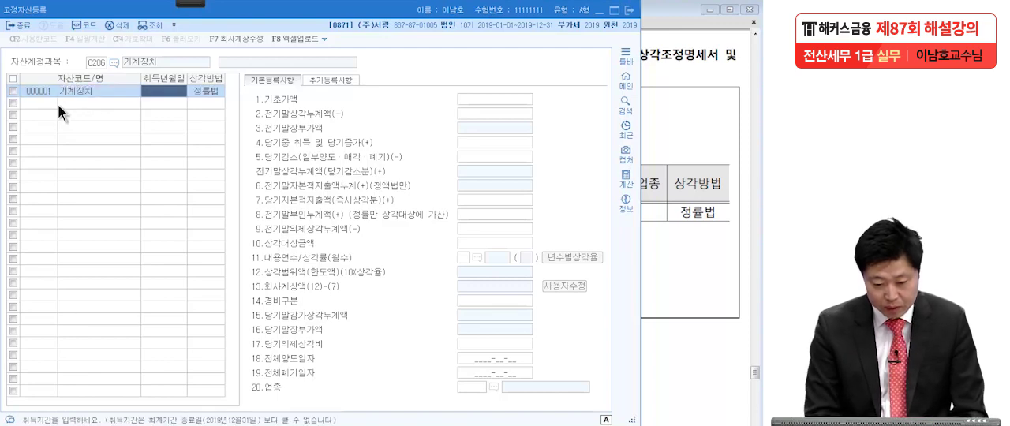
Enter 2018-04-25 as the machine's acquisition date and check its 정률법 depreciation method against the exam PDF.
{"action": "left_click", "coordinate": [659, 163]}
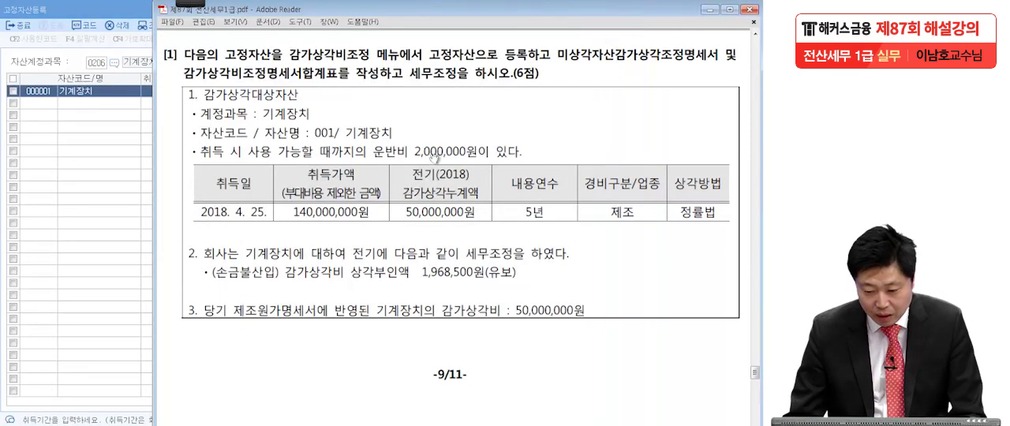
{"action": "left_click", "coordinate": [111, 176]}
{"action": "left_click", "coordinate": [161, 93]}
{"action": "type", "text": "20190425"}
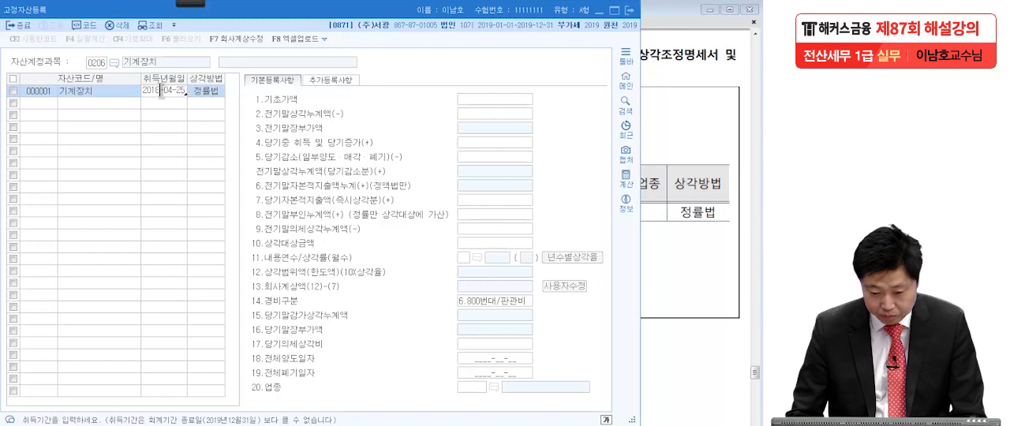
{"action": "key", "text": "Return"}
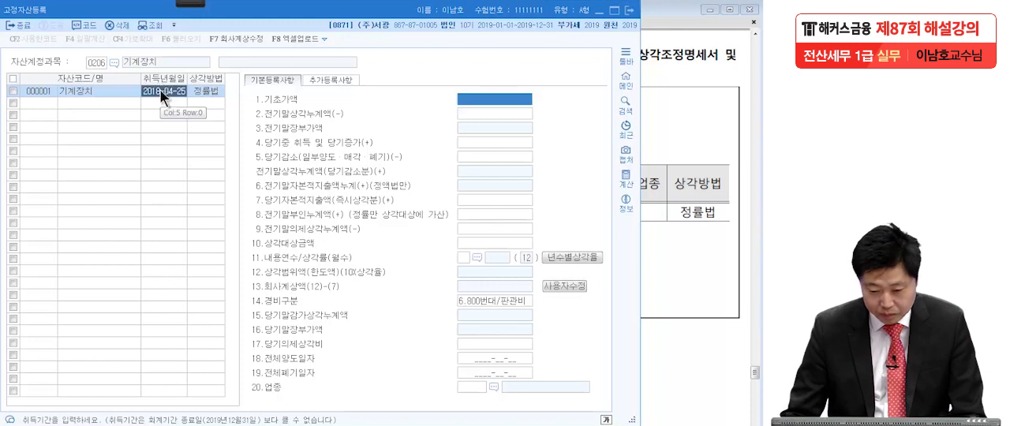
{"action": "left_click", "coordinate": [210, 91]}
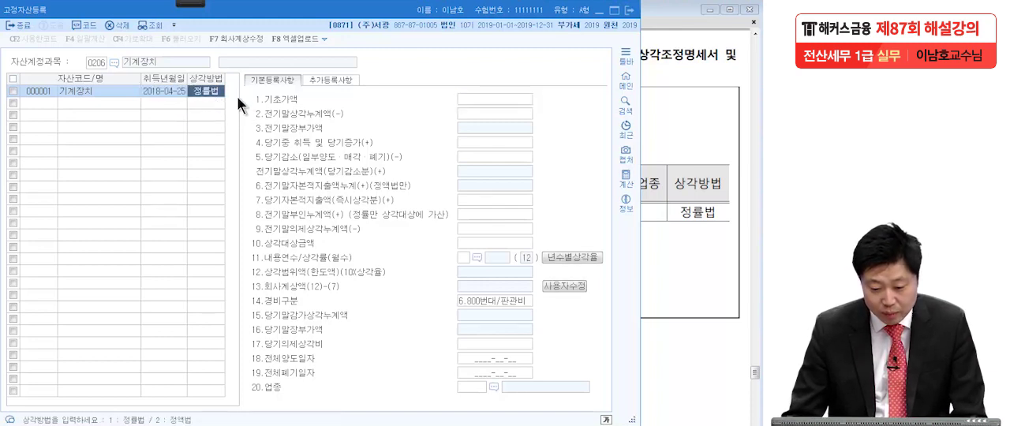
{"action": "left_click", "coordinate": [699, 229]}
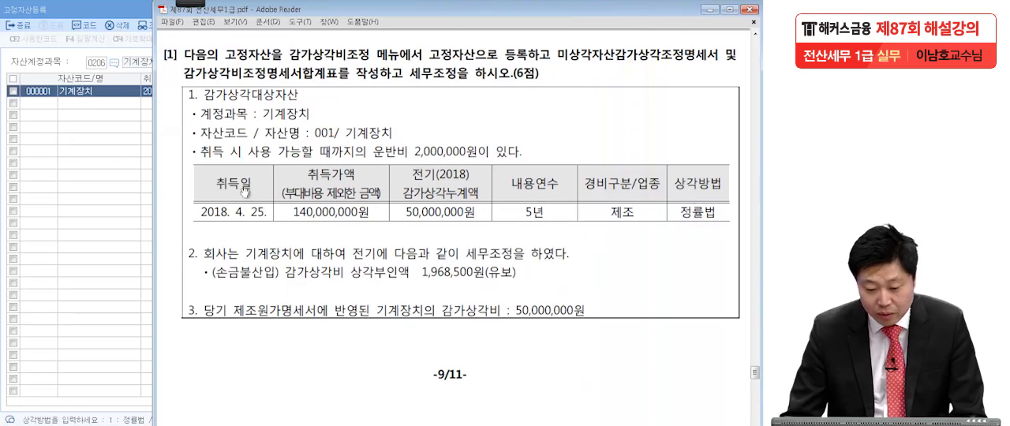
{"action": "left_click", "coordinate": [103, 190]}
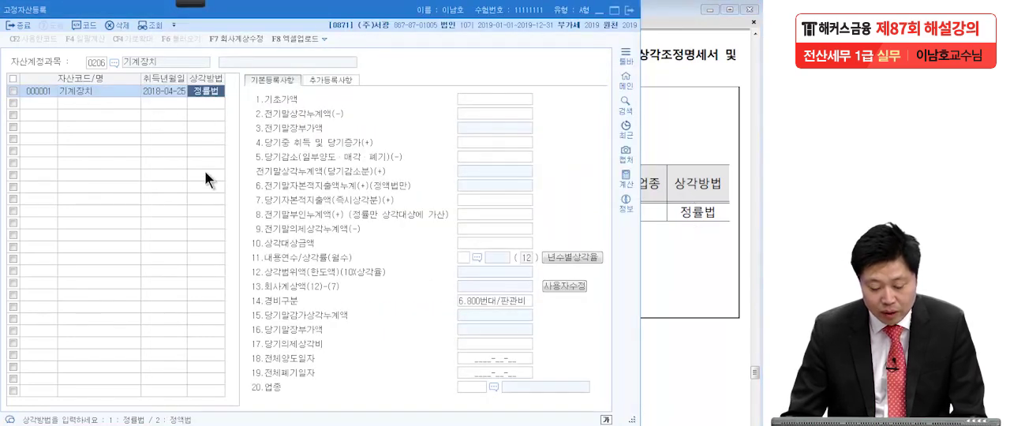
{"action": "left_click", "coordinate": [486, 99]}
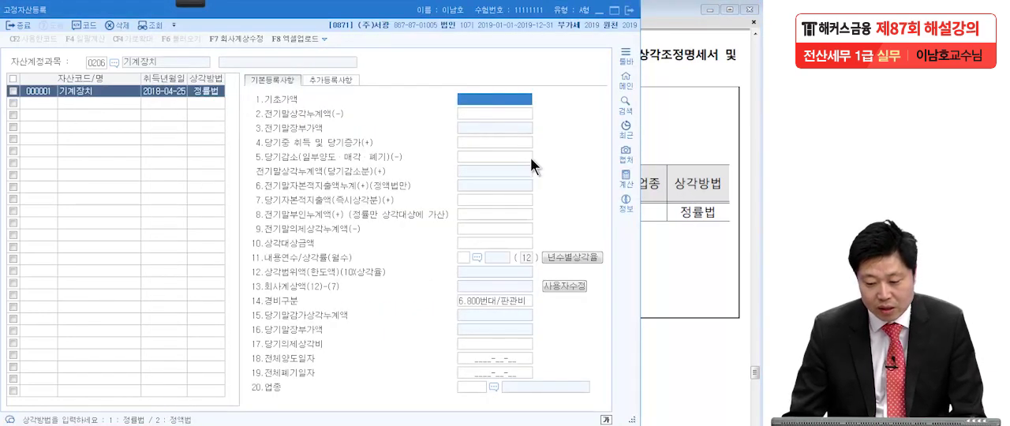
Switch to the exam PDF and underline in red the 운반비 2,000,000원, the acquisition date, and the 취득가액 of 140,000,000원.
{"action": "left_click", "coordinate": [665, 192]}
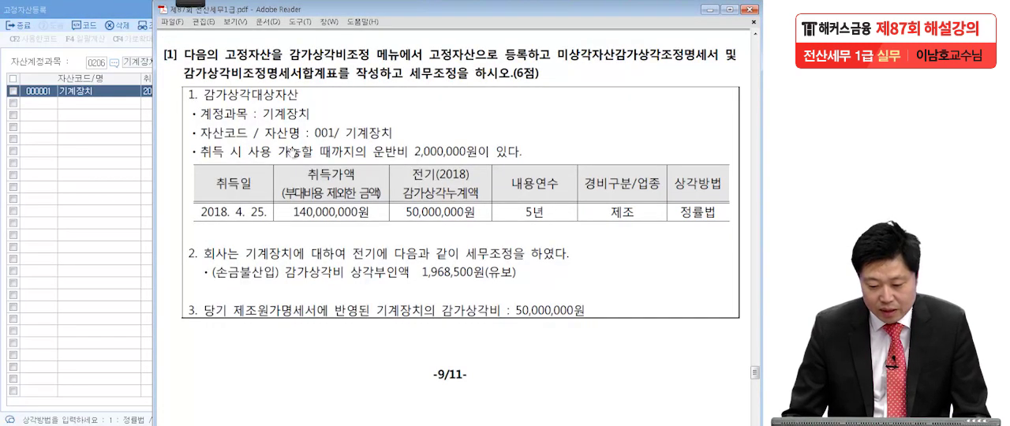
{"action": "mouse_move", "coordinate": [188, 4]}
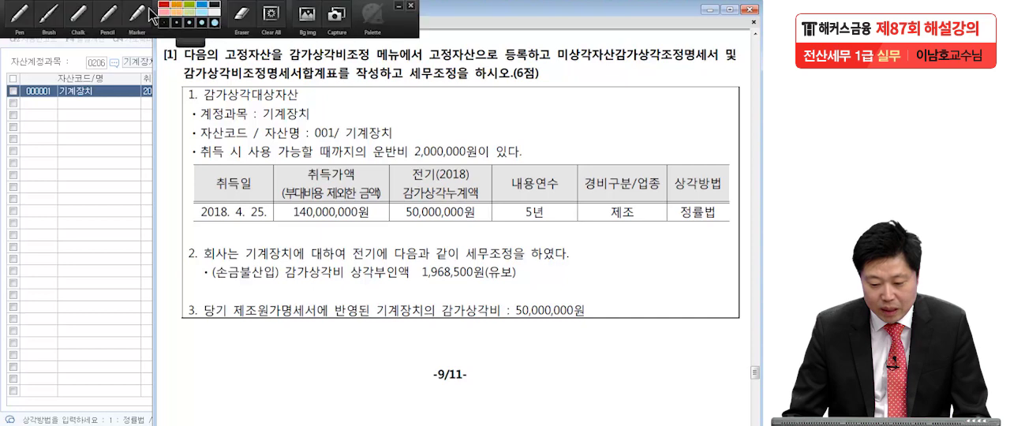
{"action": "left_click", "coordinate": [16, 25]}
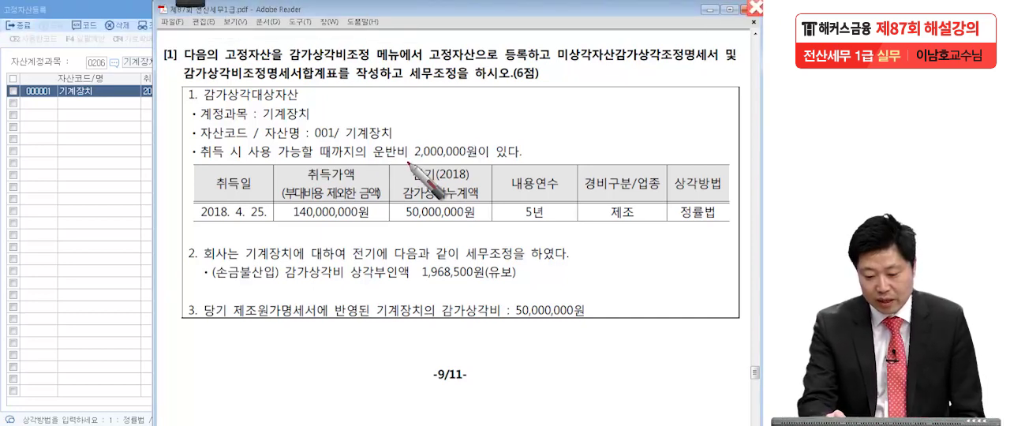
{"action": "left_click_drag", "start_coordinate": [371, 156], "coordinate": [452, 144]}
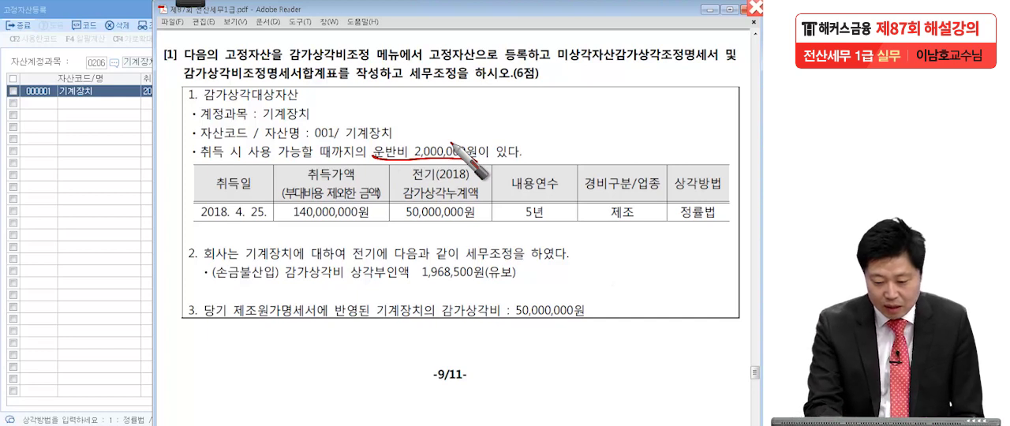
{"action": "left_click_drag", "start_coordinate": [191, 231], "coordinate": [262, 234]}
{"action": "left_click_drag", "start_coordinate": [308, 182], "coordinate": [378, 180]}
{"action": "left_click", "coordinate": [388, 199]}
{"action": "left_click_drag", "start_coordinate": [288, 225], "coordinate": [377, 226]}
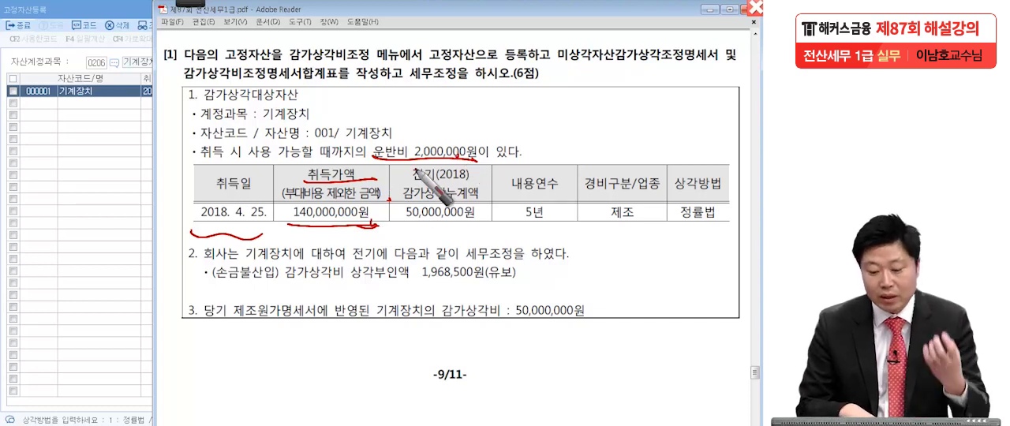
Mark in red the prior-year accumulated depreciation of 50,000,000원, the 5년 useful life, 제조 and 정률법 in the asset table.
{"action": "left_click_drag", "start_coordinate": [467, 184], "coordinate": [464, 181]}
{"action": "left_click", "coordinate": [483, 197]}
{"action": "left_click_drag", "start_coordinate": [407, 220], "coordinate": [482, 217]}
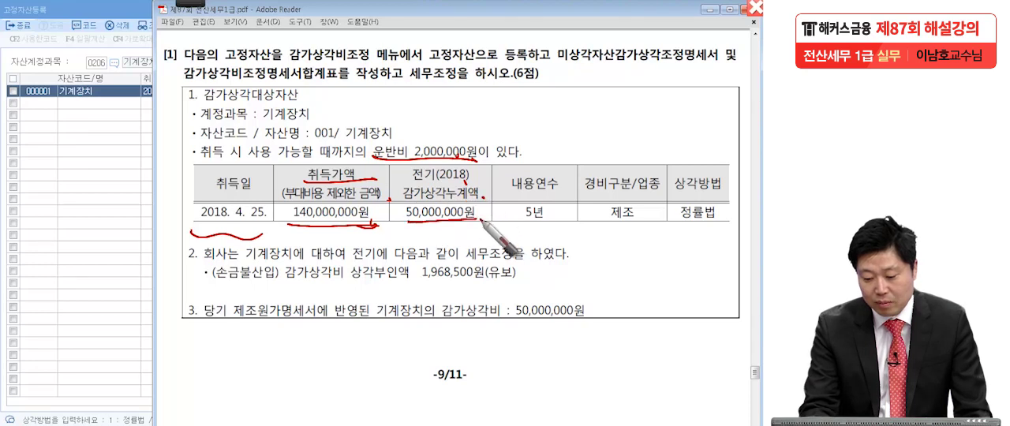
{"action": "left_click_drag", "start_coordinate": [550, 228], "coordinate": [639, 227]}
{"action": "left_click", "coordinate": [732, 180]}
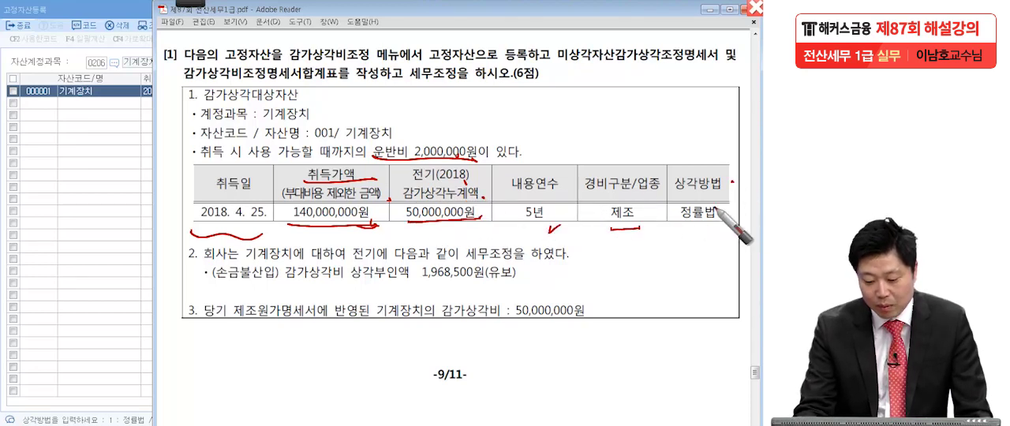
{"action": "left_click_drag", "start_coordinate": [710, 227], "coordinate": [712, 232]}
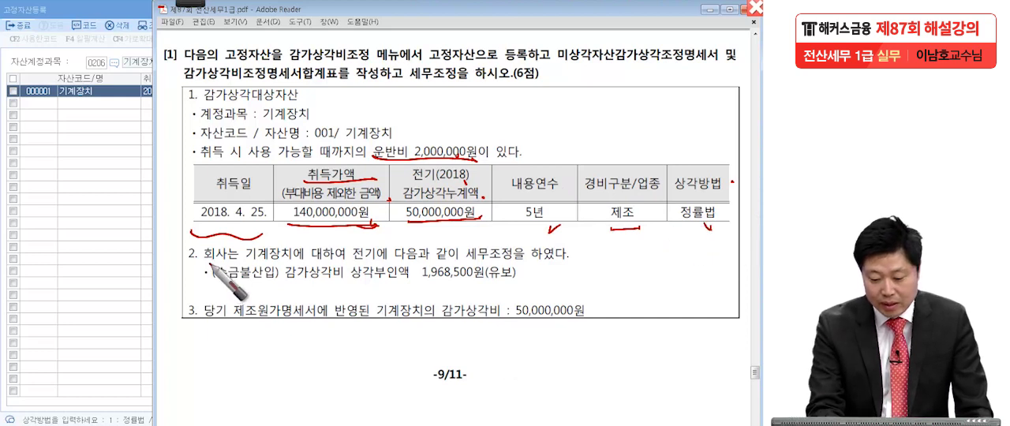
Underline 전기에, 세무조정을 and the 손금불산입 감가상각비 상각부인액 1,968,500원 line in red under item 2.
{"action": "left_click_drag", "start_coordinate": [352, 262], "coordinate": [387, 262]}
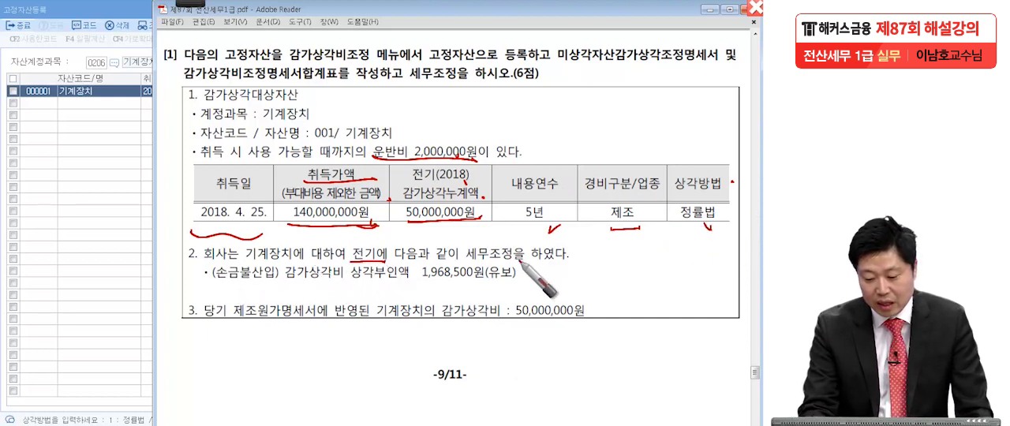
{"action": "left_click_drag", "start_coordinate": [481, 262], "coordinate": [525, 261]}
{"action": "mouse_move", "coordinate": [209, 290]}
{"action": "left_mouse_down"}
{"action": "mouse_move", "coordinate": [286, 301]}
{"action": "mouse_move", "coordinate": [559, 277]}
{"action": "left_mouse_up"}
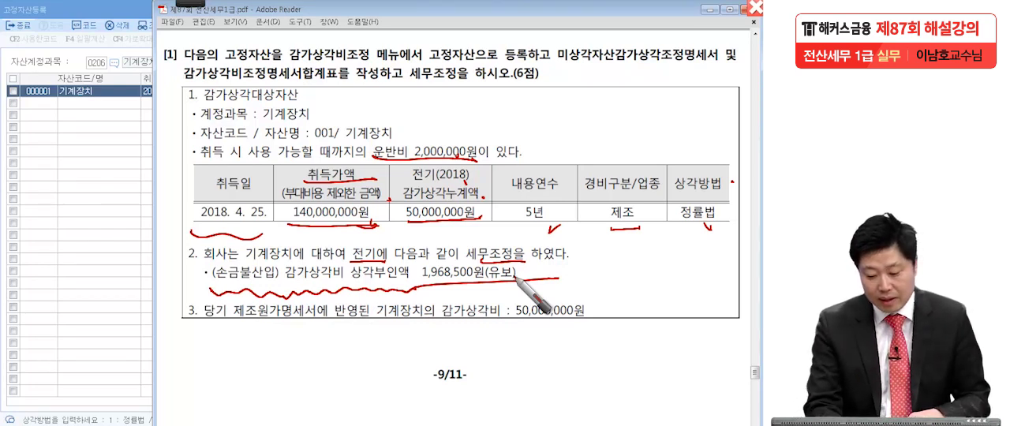
Underline item 3's 기계장치의 감가상각비 and 50,000,000원 in red, and clear all markings from the exam page.
{"action": "left_click_drag", "start_coordinate": [377, 323], "coordinate": [606, 330]}
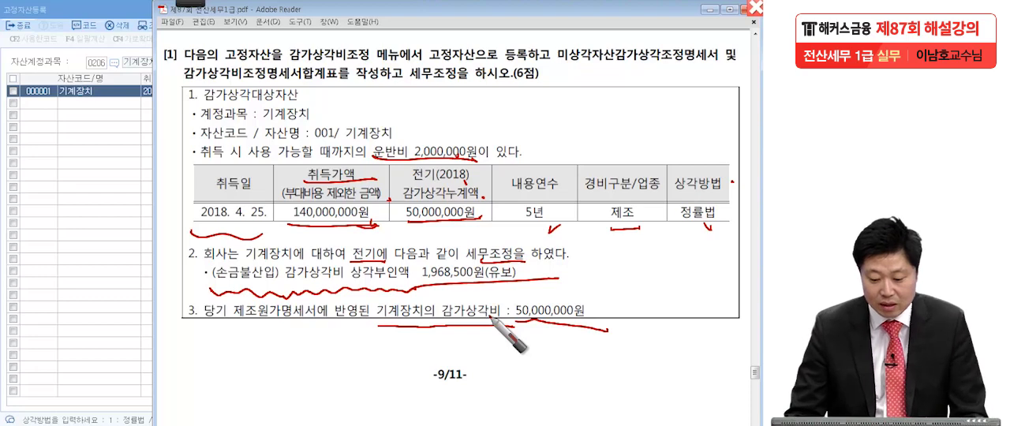
{"action": "key", "text": "Escape"}
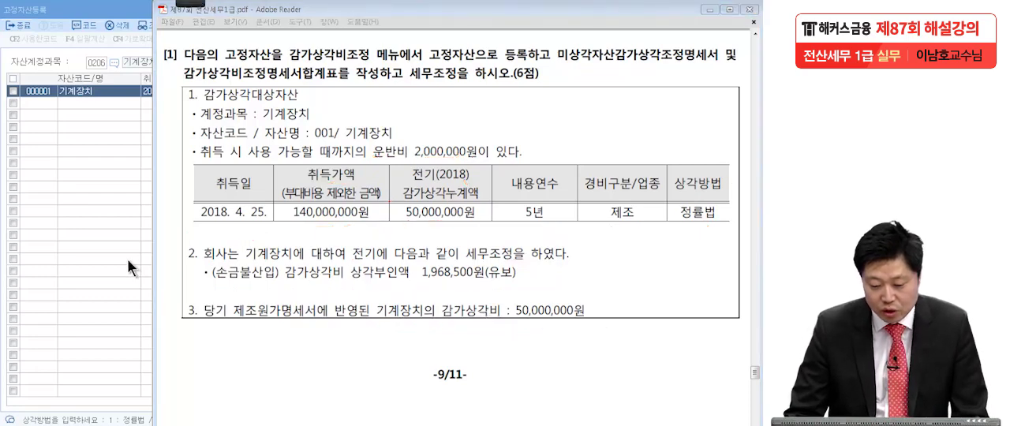
Switch to 고정자산등록 and enter 142,000,000 as the machine's 기초가액 and 50,000,000 as its 전기말상각누계액.
{"action": "left_click", "coordinate": [102, 256]}
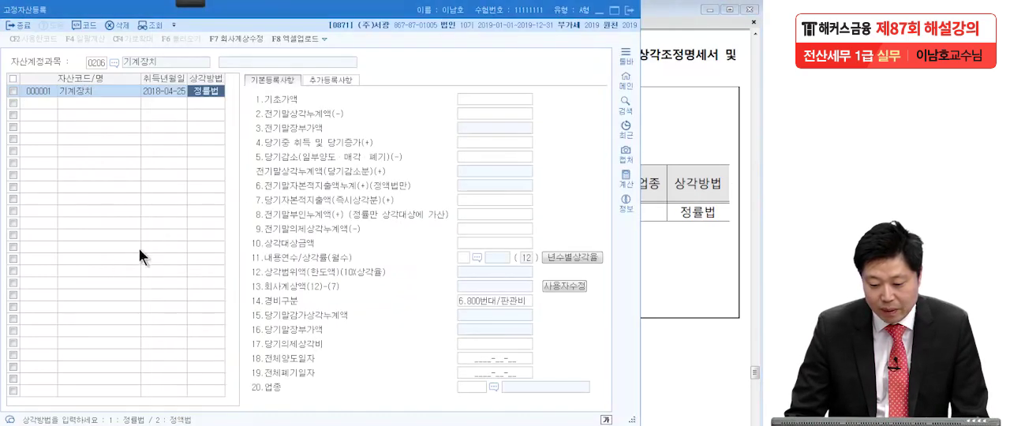
{"action": "left_click", "coordinate": [478, 98]}
{"action": "type", "text": "142,000,000"}
{"action": "key", "text": "Return"}
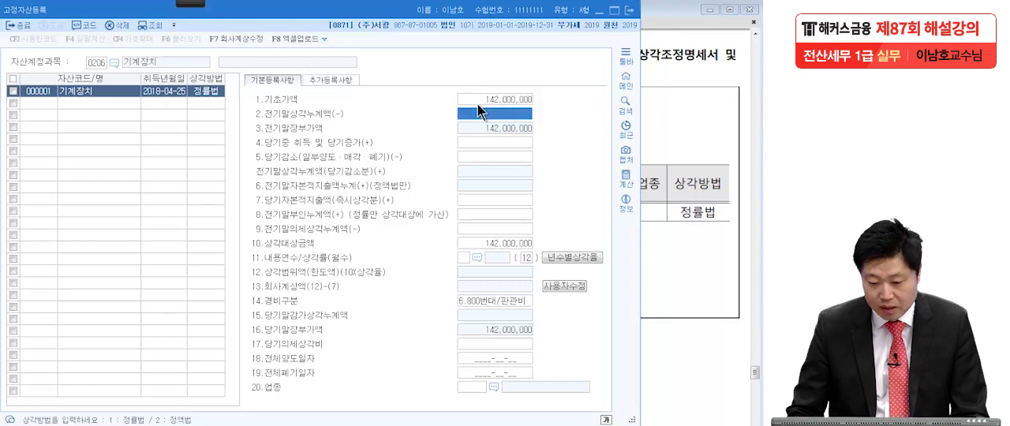
{"action": "left_click", "coordinate": [709, 219]}
{"action": "left_click", "coordinate": [96, 244]}
{"action": "type", "text": "50000000"}
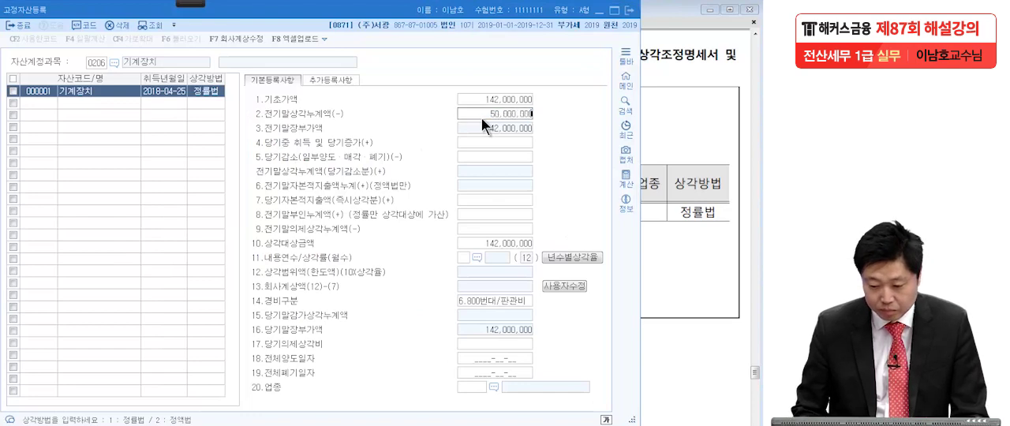
{"action": "key", "text": "Return"}
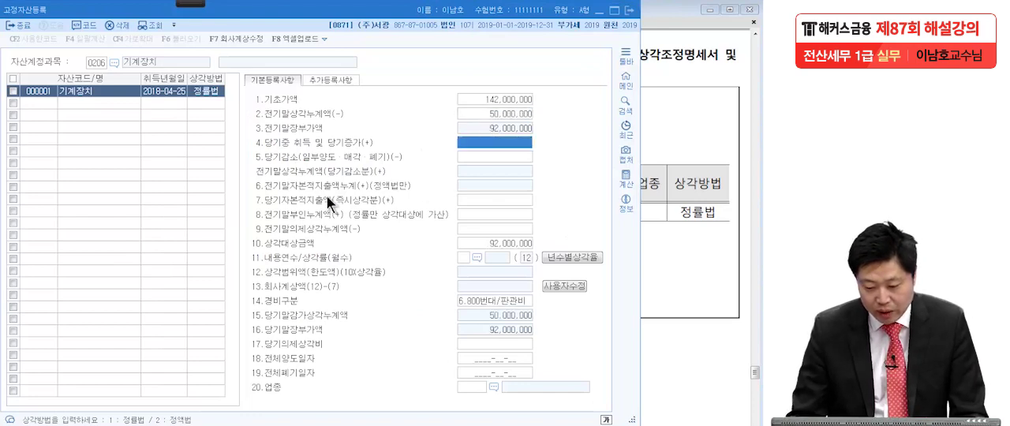
Check the prior-year 상각부인액 in the exam PDF and enter 1,968,500 as the machine's 전기말부인누계액.
{"action": "left_click", "coordinate": [705, 202]}
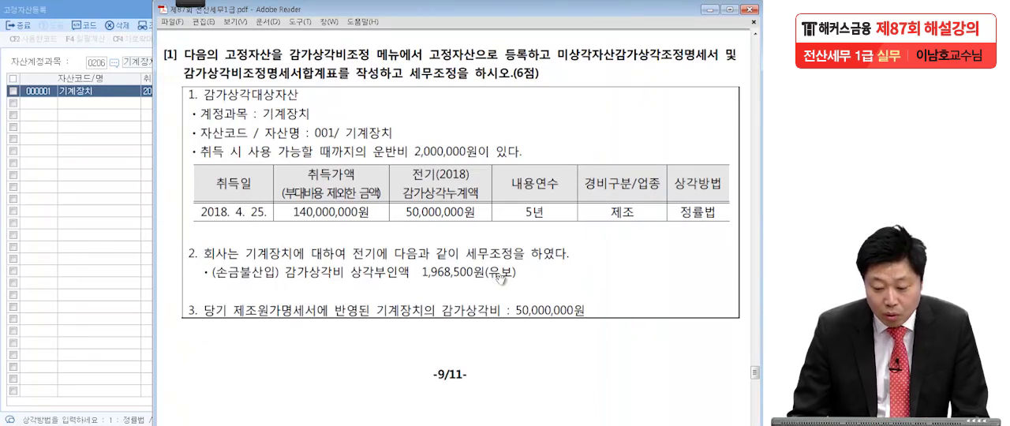
{"action": "left_click", "coordinate": [104, 266]}
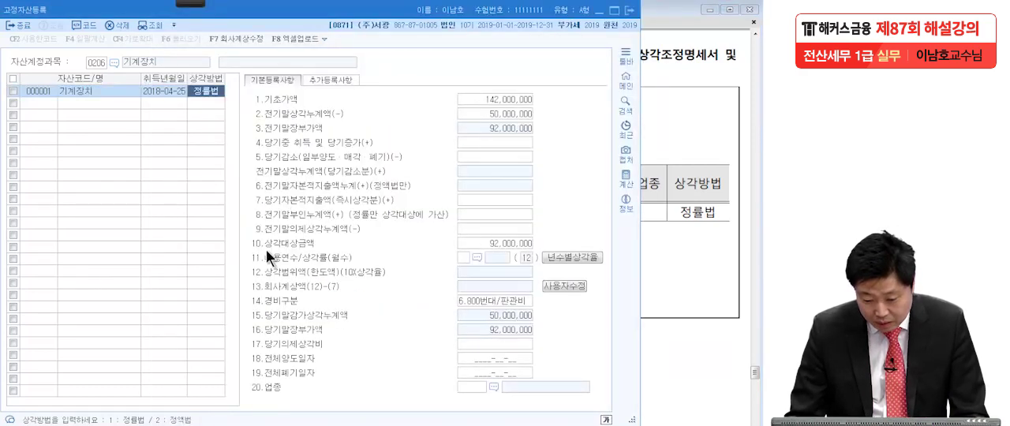
{"action": "left_click", "coordinate": [464, 213]}
{"action": "left_click", "coordinate": [662, 245]}
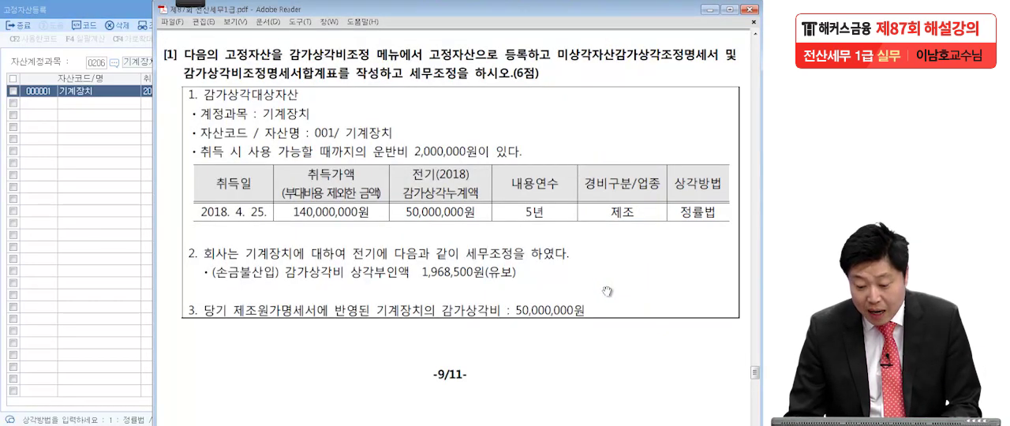
{"action": "left_click", "coordinate": [93, 284]}
{"action": "left_click", "coordinate": [482, 217]}
{"action": "type", "text": "1,968,500"}
{"action": "key", "text": "Return"}
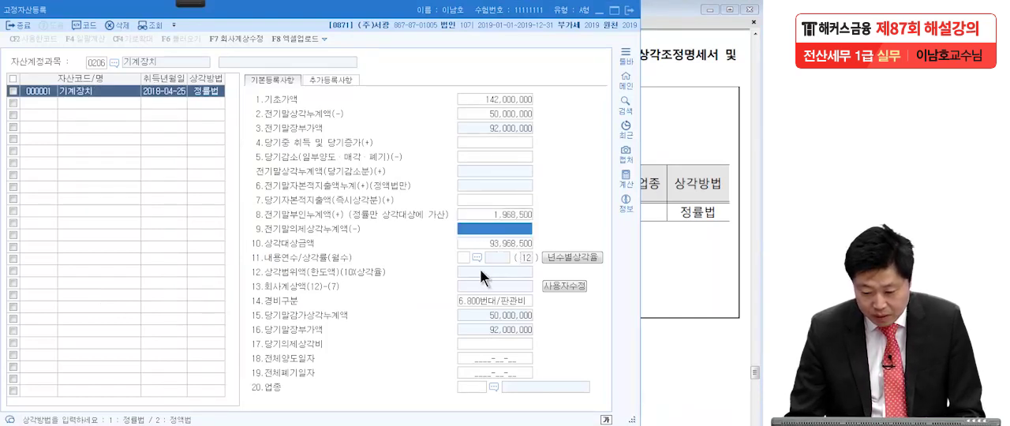
Dismiss the 기준내용연수 reference table and set the machine's 내용연수 to 5 years.
{"action": "left_click", "coordinate": [476, 258]}
{"action": "left_click", "coordinate": [671, 272]}
{"action": "left_click", "coordinate": [126, 56]}
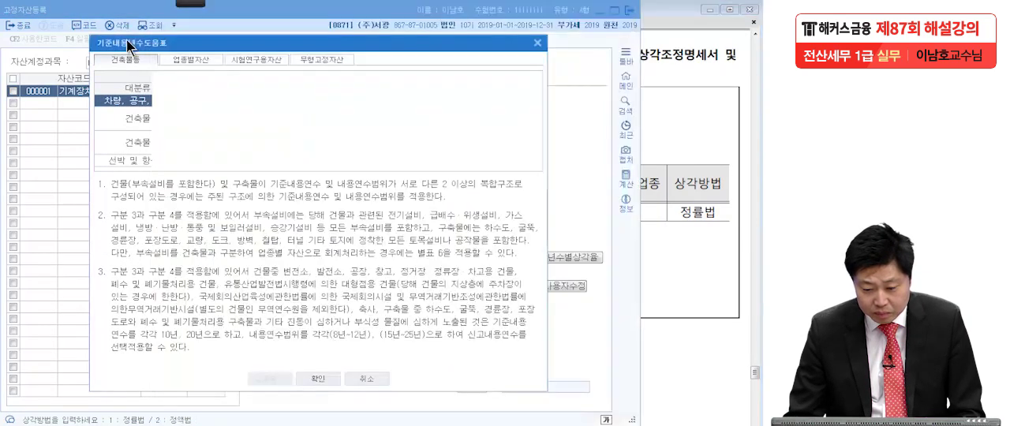
{"action": "left_click", "coordinate": [536, 43]}
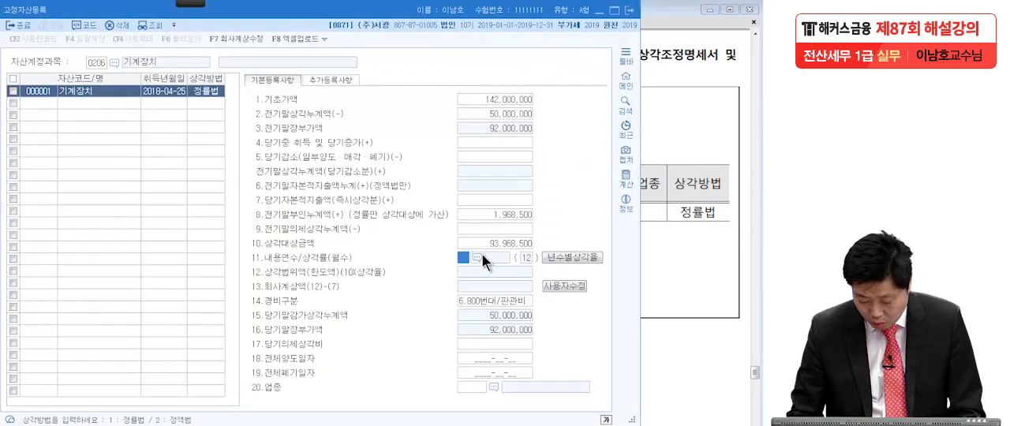
{"action": "type", "text": "5"}
{"action": "key", "text": "Return"}
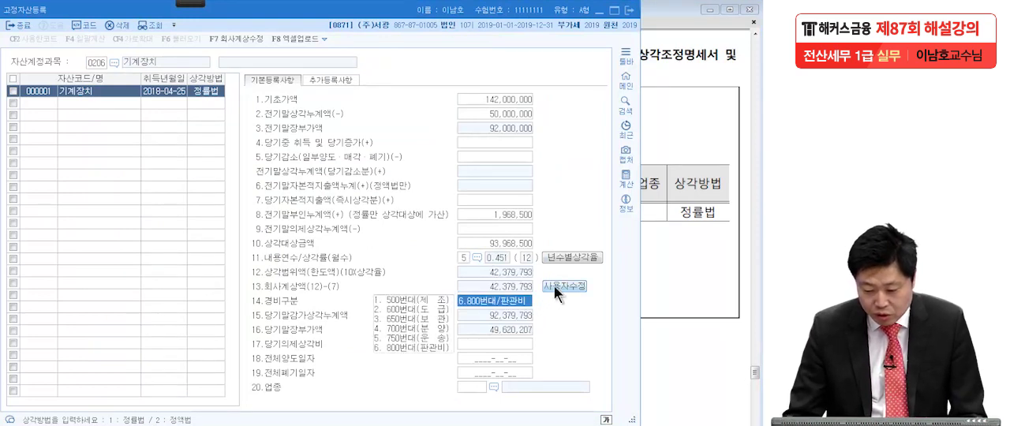
Override the machine's 회사계상액 with 50,000,000, set its 경비구분 to 500번대/제조, and check the entries against the exam PDF.
{"action": "left_click", "coordinate": [684, 286]}
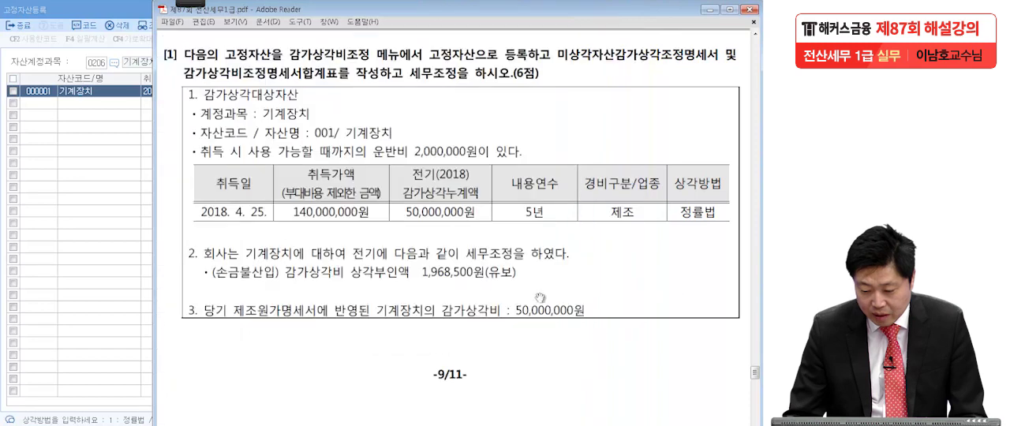
{"action": "left_click", "coordinate": [96, 313]}
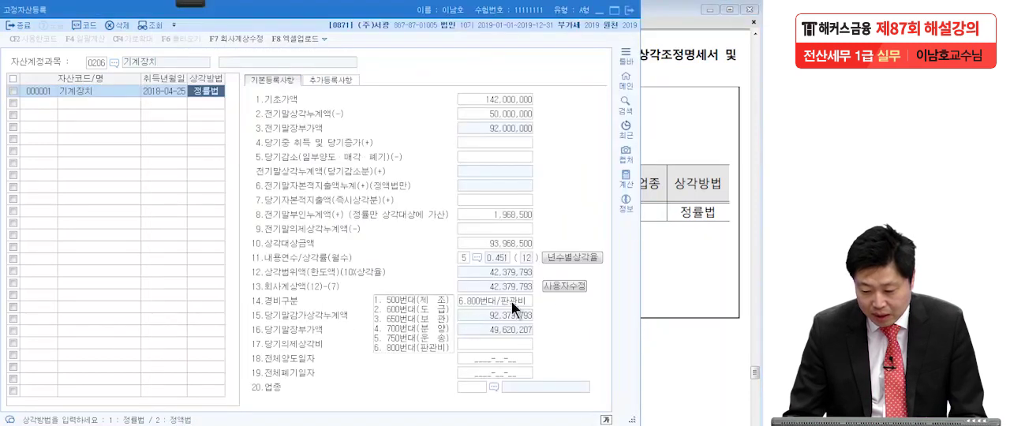
{"action": "left_click", "coordinate": [563, 285]}
{"action": "type", "text": "50,000,000"}
{"action": "key", "text": "Return"}
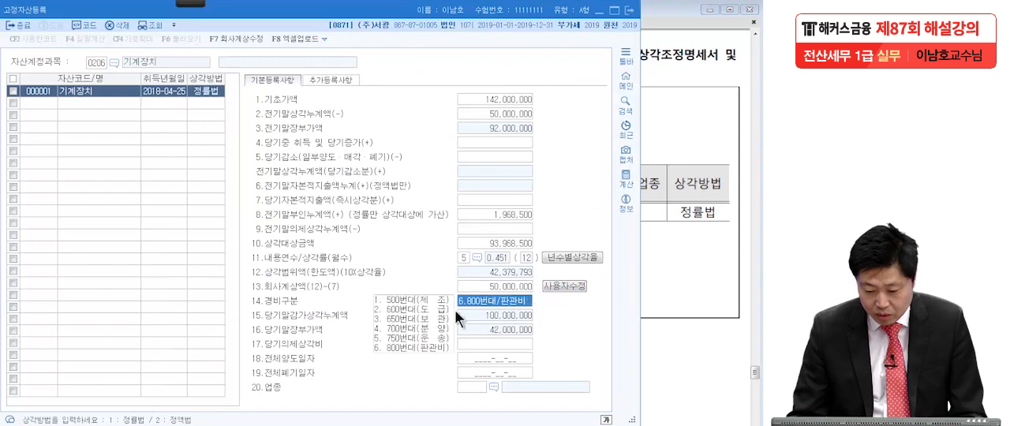
{"action": "left_click", "coordinate": [416, 301]}
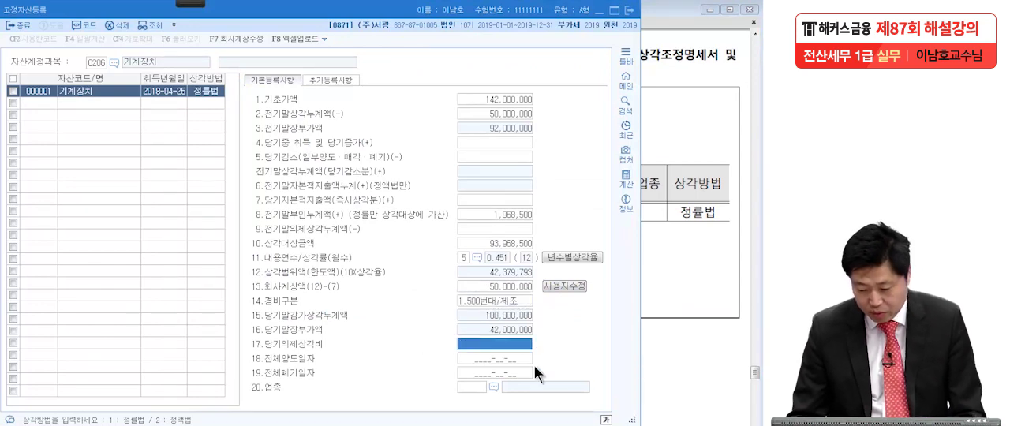
{"action": "left_click", "coordinate": [683, 371]}
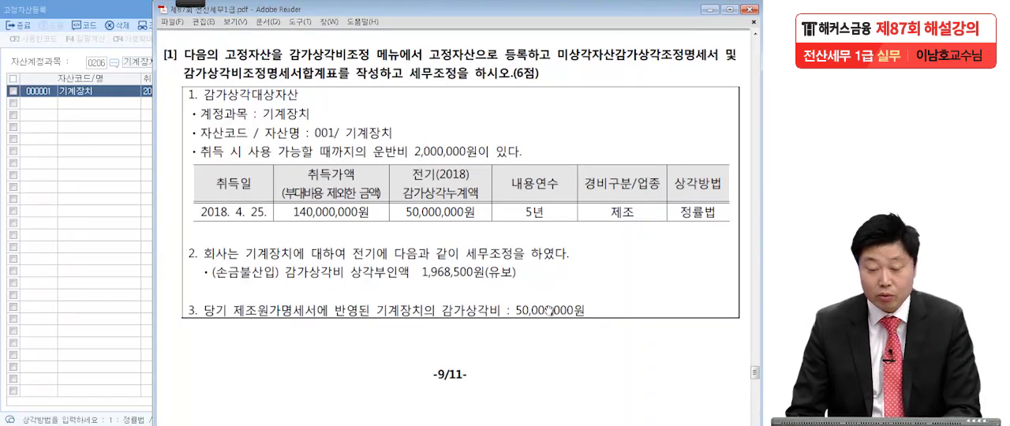
{"action": "left_click", "coordinate": [98, 278]}
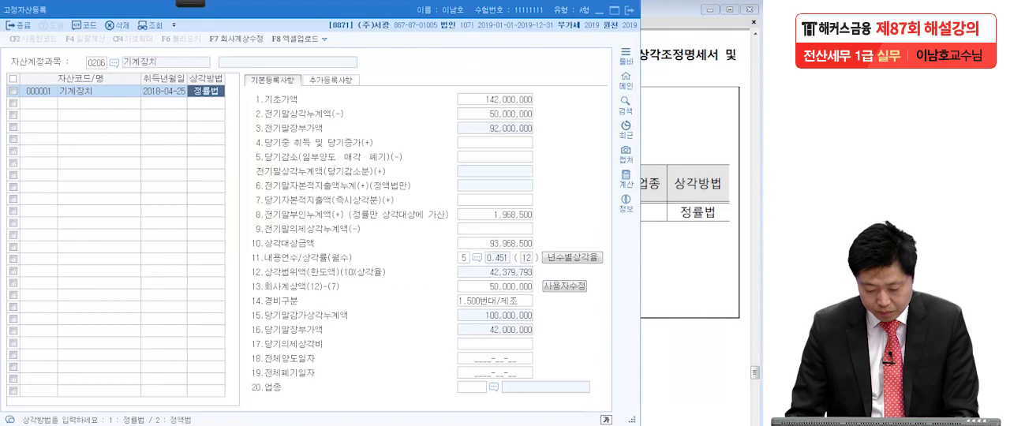
Open 미상각자산감가상각조정명세서 and load the registered machine into the 유형자산(정률법) statement.
{"action": "key", "text": "alt+Tab"}
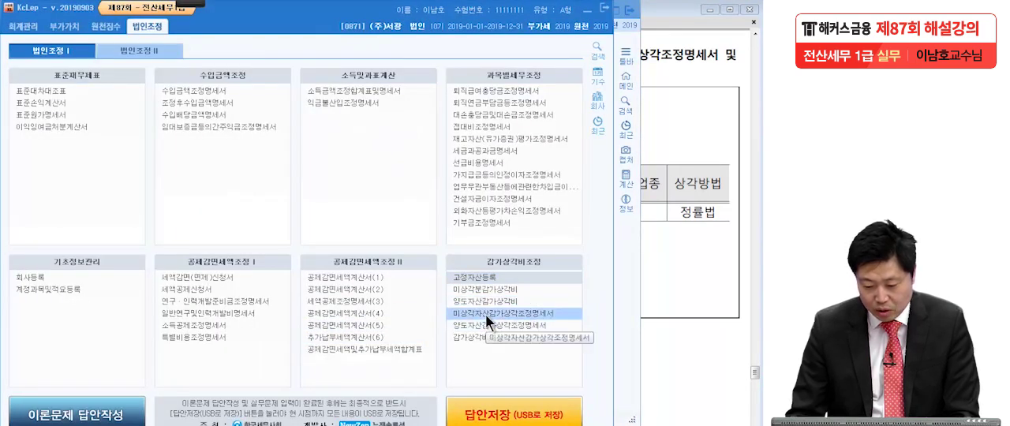
{"action": "left_click", "coordinate": [485, 314]}
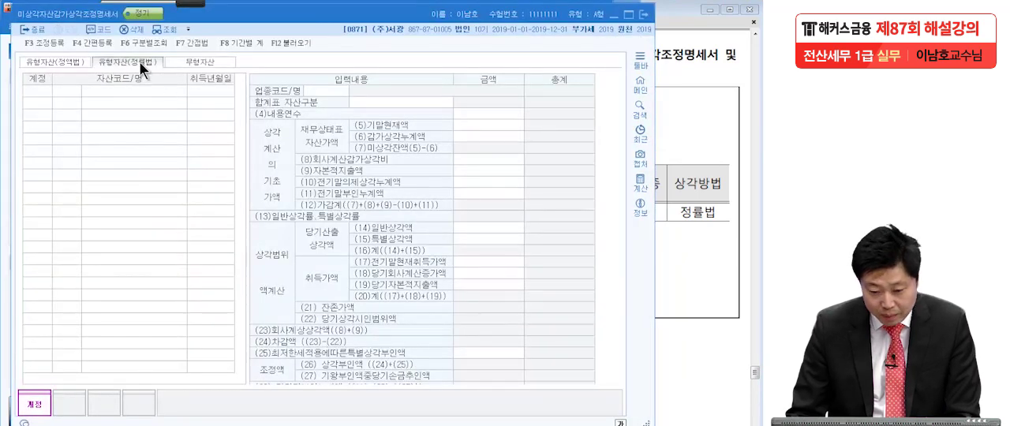
{"action": "left_click", "coordinate": [284, 42]}
{"action": "left_click", "coordinate": [387, 241]}
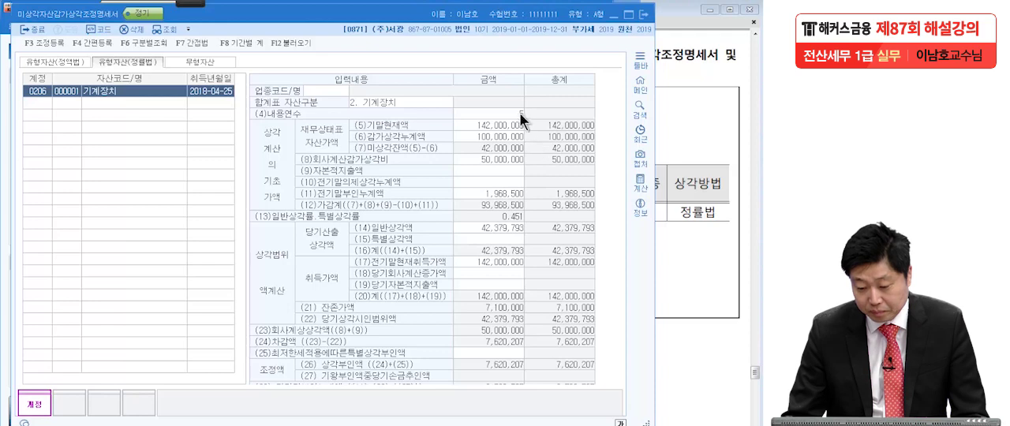
Examine the machine's calculation in the 정률법 statement, circle the (26) 상각부인액 amount in red, and clear the marking.
{"action": "left_click", "coordinate": [213, 94]}
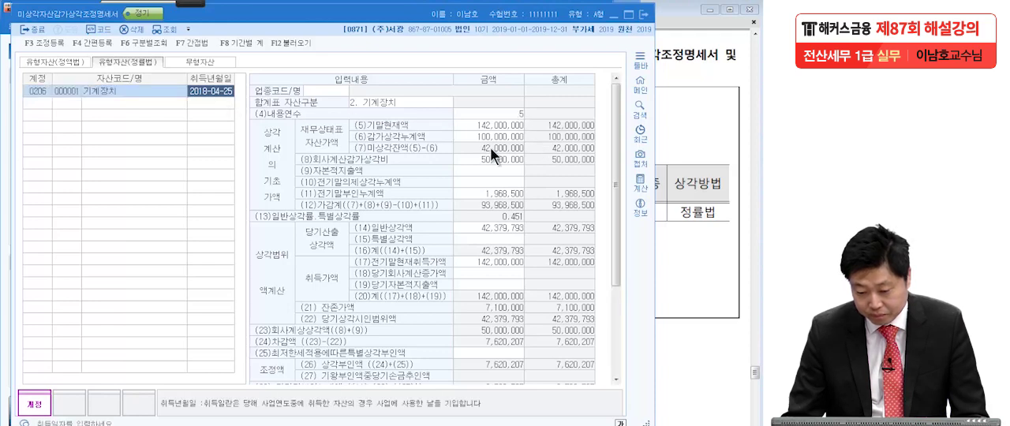
{"action": "left_click", "coordinate": [499, 167]}
{"action": "scroll", "coordinate": [501, 183], "scroll_direction": "down", "scroll_amount": 4}
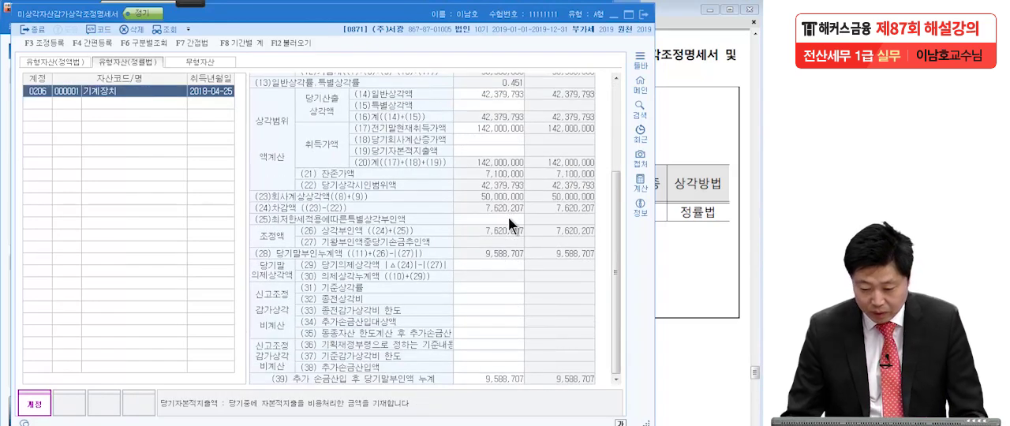
{"action": "left_click", "coordinate": [500, 220]}
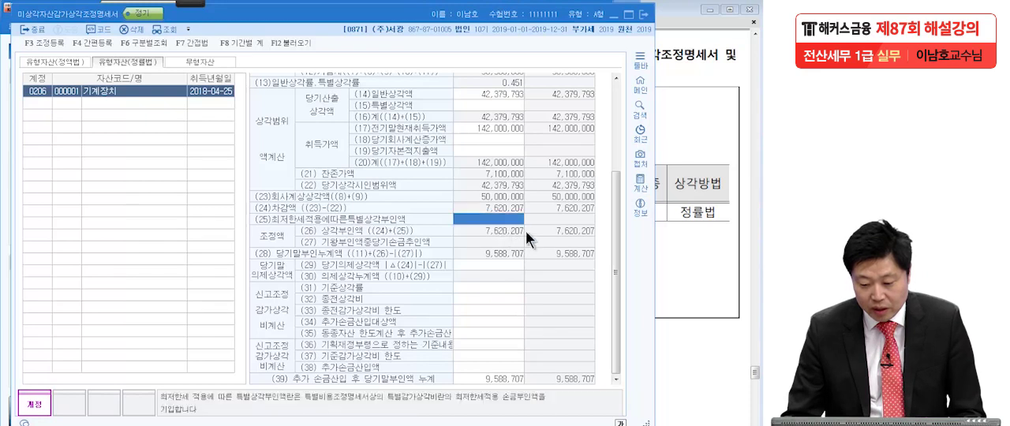
{"action": "left_click", "coordinate": [17, 15]}
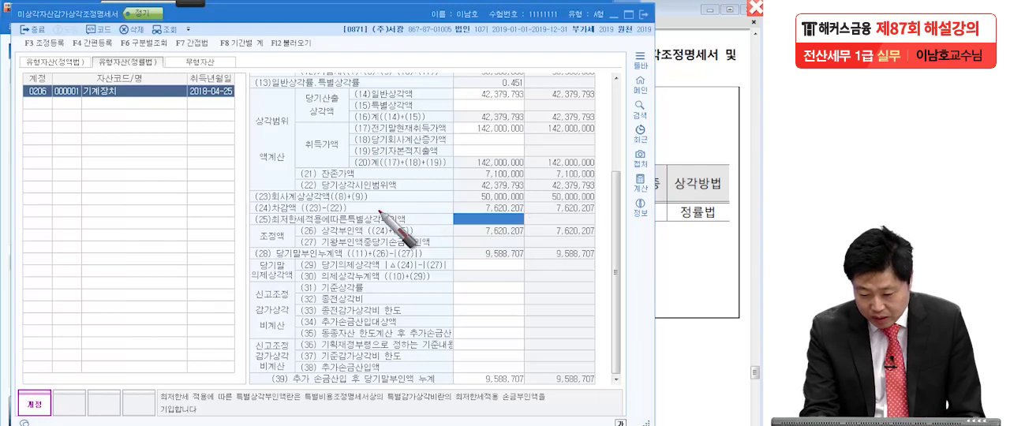
{"action": "mouse_move", "coordinate": [524, 233]}
{"action": "left_mouse_down"}
{"action": "mouse_move", "coordinate": [472, 232]}
{"action": "mouse_move", "coordinate": [426, 259]}
{"action": "left_mouse_up"}
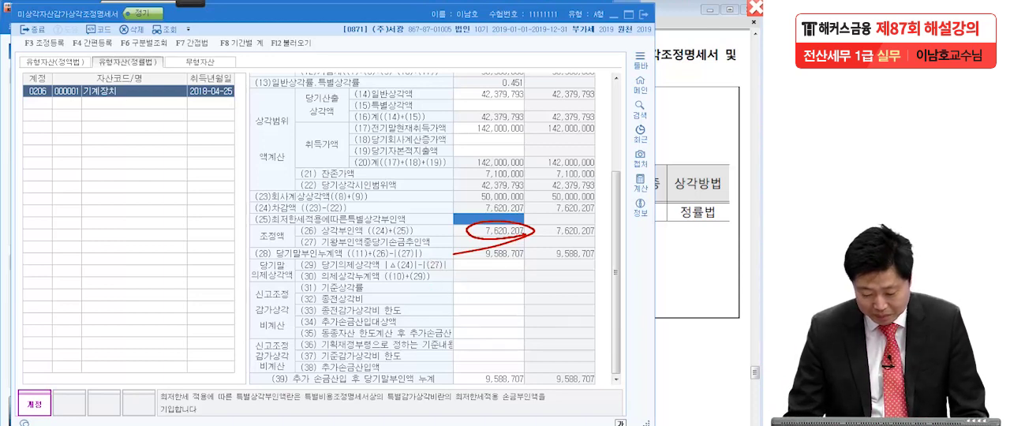
{"action": "key", "text": "Escape"}
{"action": "key", "text": "Escape"}
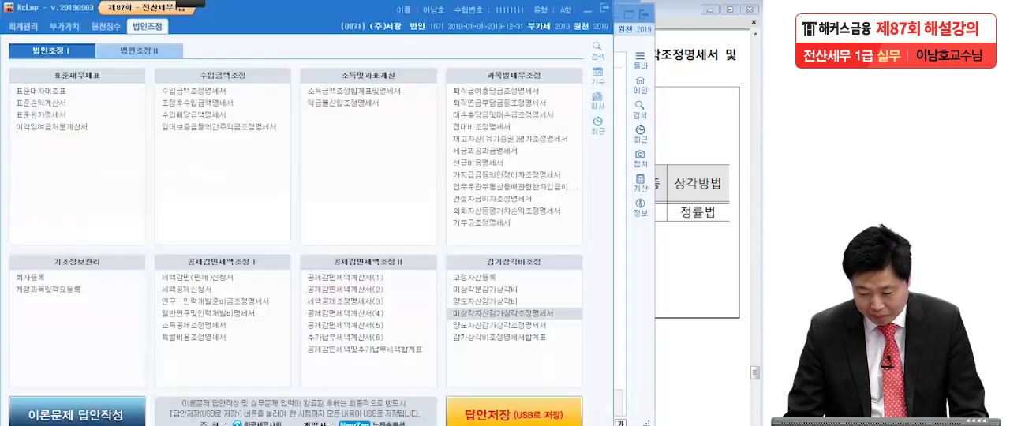
Open 감가상각비조정명세서합계표, load its figures, check the 기계장치 column, and close the form.
{"action": "left_click", "coordinate": [486, 337]}
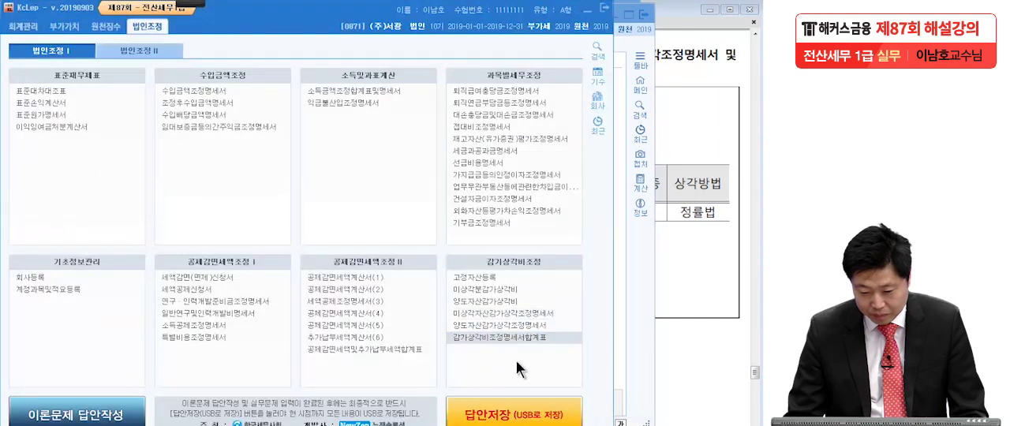
{"action": "left_click", "coordinate": [218, 43]}
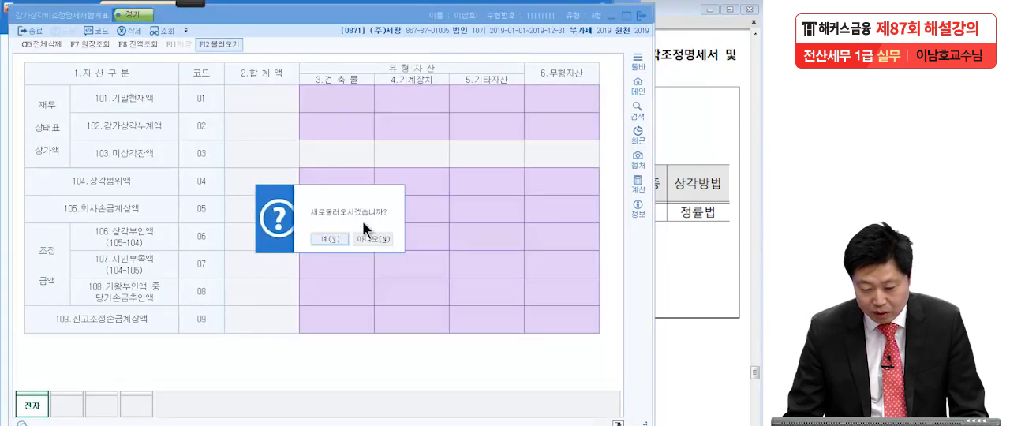
{"action": "left_click", "coordinate": [338, 306]}
{"action": "left_click", "coordinate": [408, 104]}
{"action": "left_click", "coordinate": [408, 123]}
{"action": "left_click", "coordinate": [414, 206]}
{"action": "left_click", "coordinate": [413, 235]}
{"action": "left_click", "coordinate": [413, 265]}
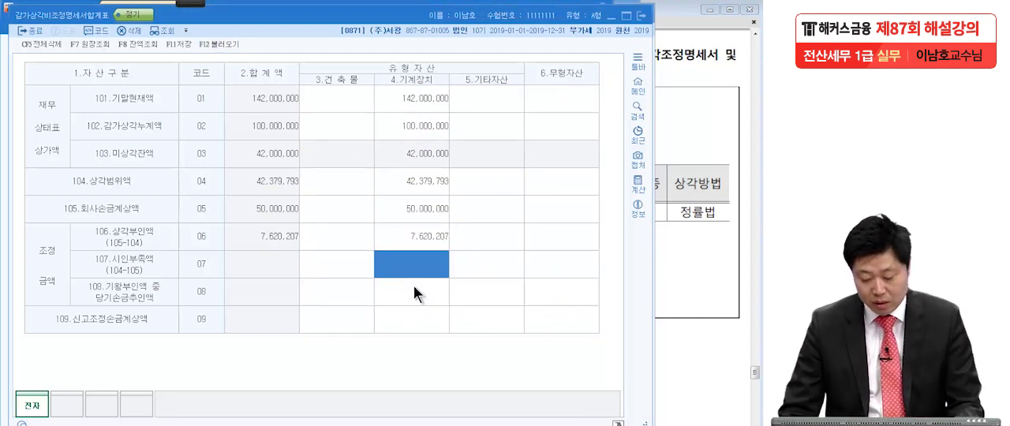
{"action": "key", "text": "Escape"}
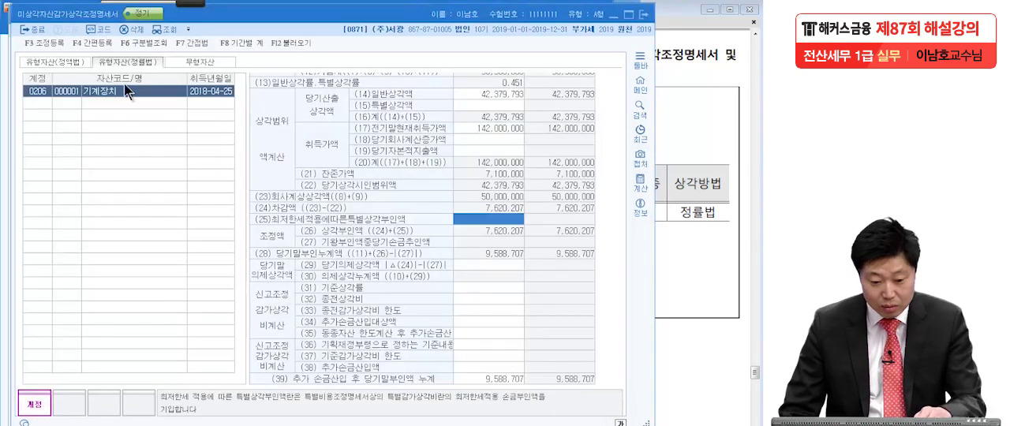
Open 조정등록, search the adjustment subjects for 한도 and choose 기계장치감가상각비한도초과 under 익금산입 및 손금불산입.
{"action": "left_click", "coordinate": [51, 44]}
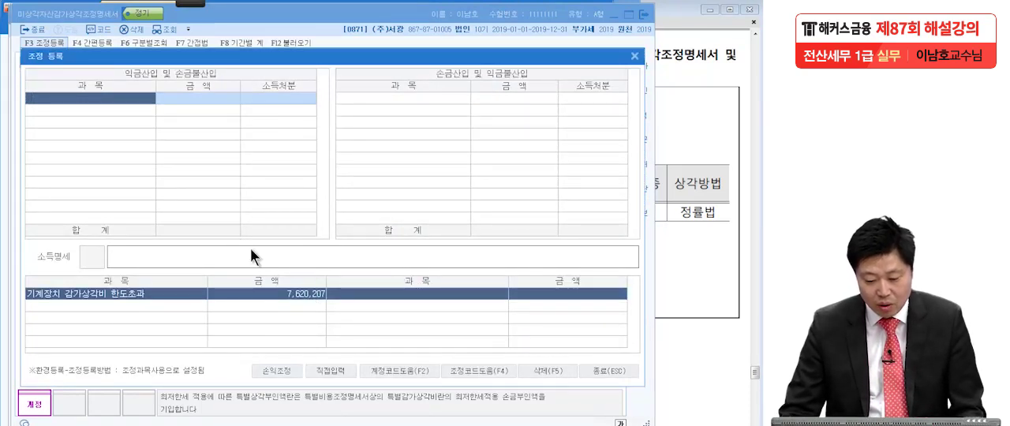
{"action": "left_click", "coordinate": [121, 97]}
{"action": "type", "text": "한도"}
{"action": "key", "text": "Return"}
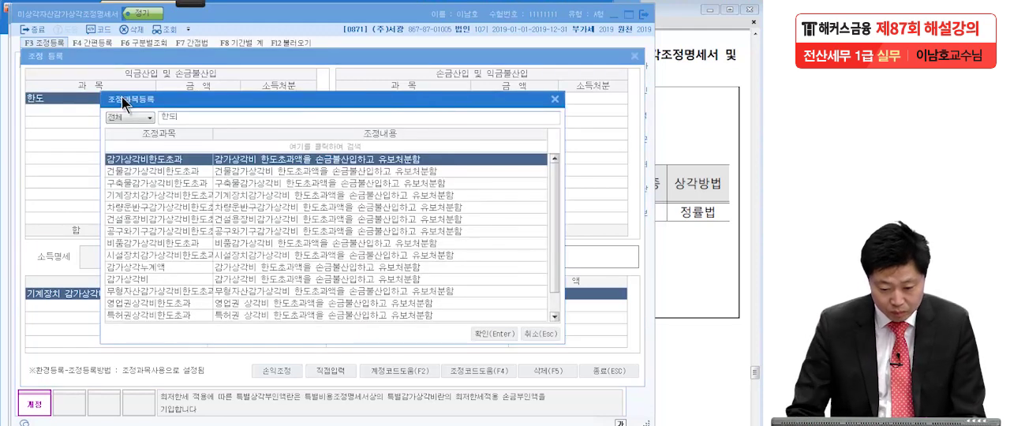
{"action": "left_click", "coordinate": [148, 195]}
{"action": "key", "text": "Return"}
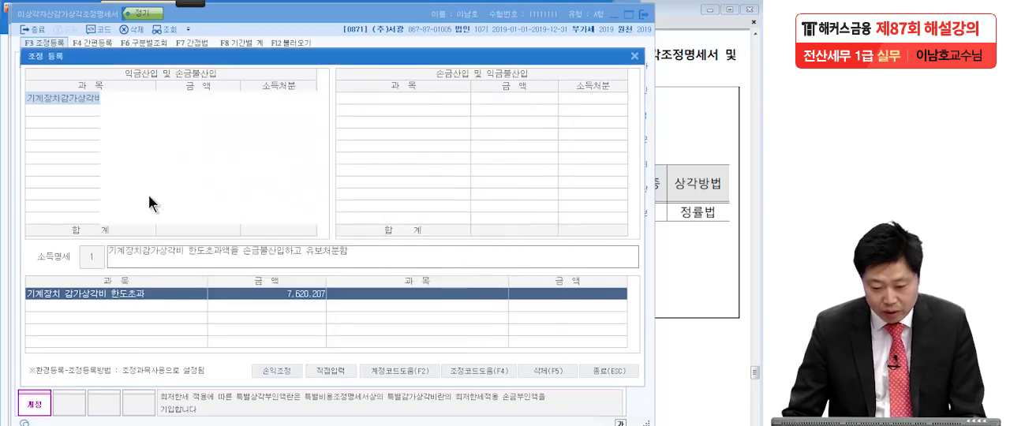
Enter 7,620,207 with disposal 유보발생 for 기계장치감가상각비한도초과 and close the adjustment registration.
{"action": "left_click", "coordinate": [88, 98]}
{"action": "left_click", "coordinate": [191, 99]}
{"action": "type", "text": "76200"}
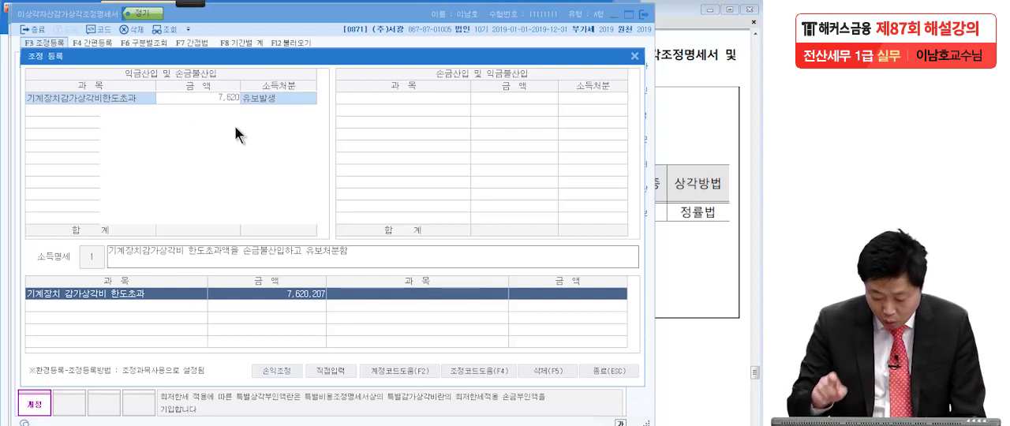
{"action": "type", "text": "207"}
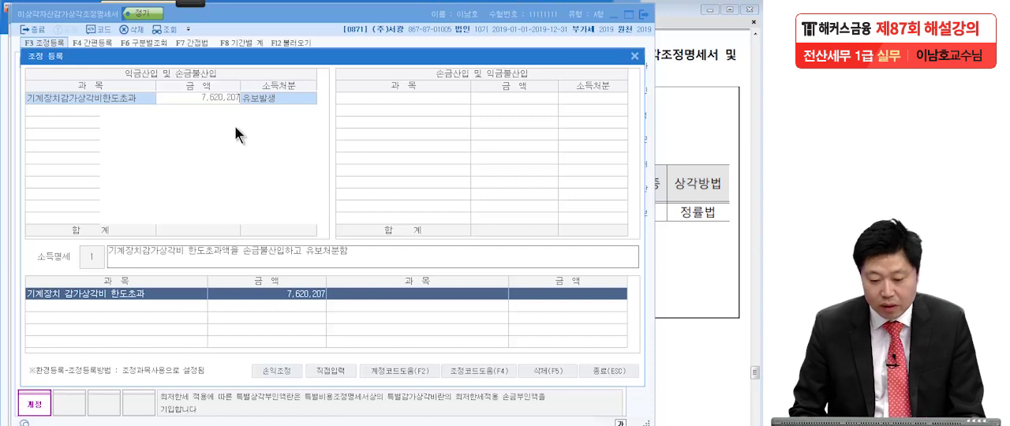
{"action": "key", "text": "Return"}
{"action": "left_click", "coordinate": [105, 107]}
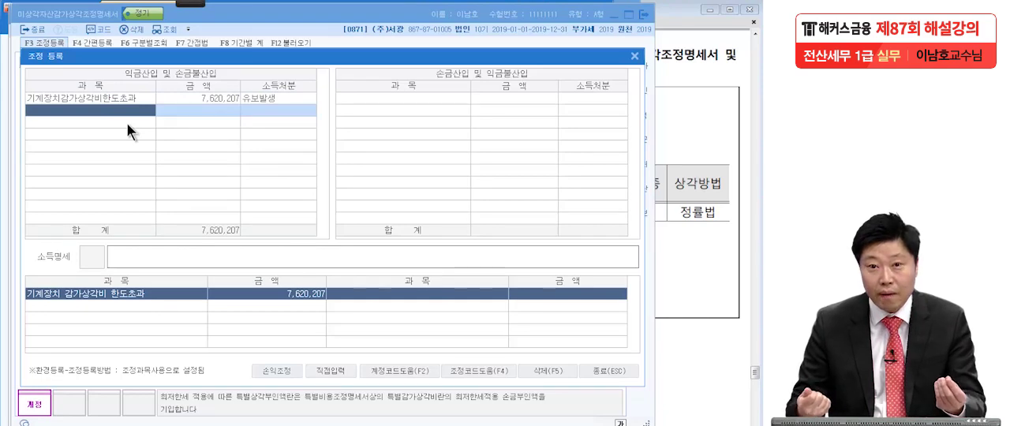
{"action": "left_click", "coordinate": [594, 369]}
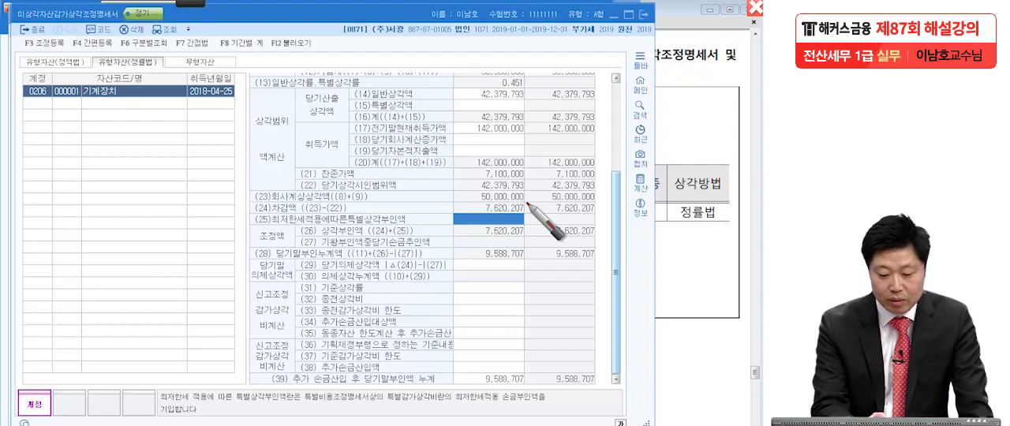
Handwrite the bracketed expression (142M - 50M) in red over the depreciation statement.
{"action": "mouse_move", "coordinate": [65, 120]}
{"action": "left_mouse_down"}
{"action": "mouse_move", "coordinate": [62, 168]}
{"action": "mouse_move", "coordinate": [102, 153]}
{"action": "mouse_move", "coordinate": [93, 164]}
{"action": "left_mouse_up"}
{"action": "mouse_move", "coordinate": [118, 129]}
{"action": "left_mouse_down"}
{"action": "mouse_move", "coordinate": [113, 157]}
{"action": "mouse_move", "coordinate": [128, 162]}
{"action": "left_mouse_up"}
{"action": "mouse_move", "coordinate": [142, 164]}
{"action": "left_mouse_down"}
{"action": "mouse_move", "coordinate": [162, 146]}
{"action": "mouse_move", "coordinate": [183, 162]}
{"action": "mouse_move", "coordinate": [238, 138]}
{"action": "left_mouse_up"}
{"action": "left_click", "coordinate": [263, 106]}
{"action": "left_click_drag", "start_coordinate": [263, 107], "coordinate": [270, 156]}
{"action": "mouse_move", "coordinate": [286, 120]}
{"action": "left_mouse_down"}
{"action": "mouse_move", "coordinate": [287, 152]}
{"action": "mouse_move", "coordinate": [331, 126]}
{"action": "mouse_move", "coordinate": [359, 146]}
{"action": "left_mouse_up"}
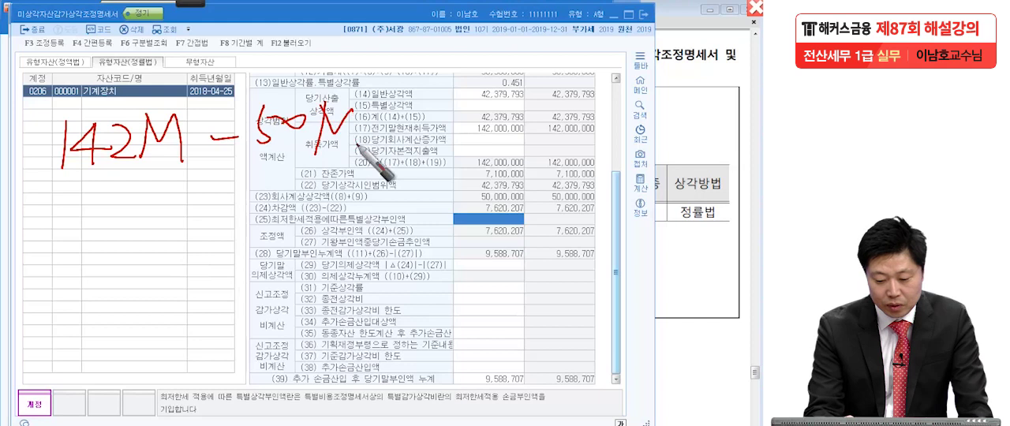
{"action": "left_click_drag", "start_coordinate": [69, 105], "coordinate": [72, 199]}
{"action": "left_click_drag", "start_coordinate": [380, 76], "coordinate": [353, 178]}
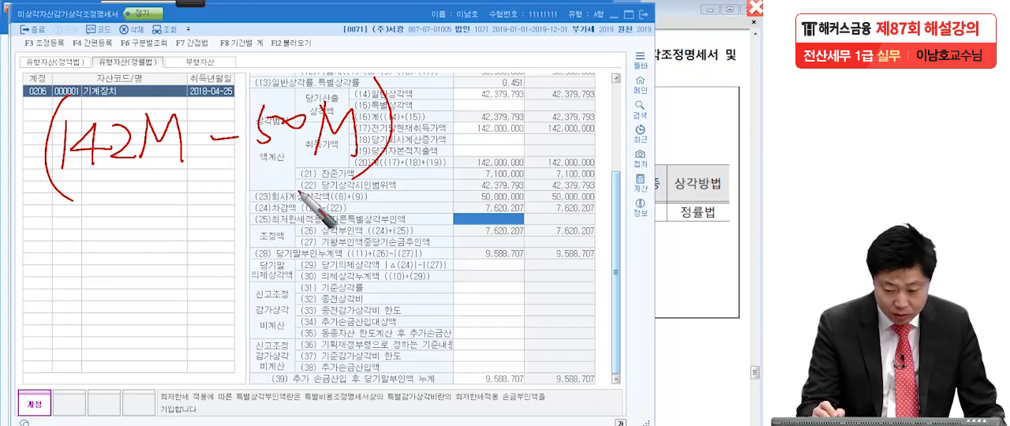
Add + 1,968,500 to the handwritten expression and enclose the whole expression in curly braces.
{"action": "left_click_drag", "start_coordinate": [426, 125], "coordinate": [457, 124]}
{"action": "left_click_drag", "start_coordinate": [452, 112], "coordinate": [452, 136]}
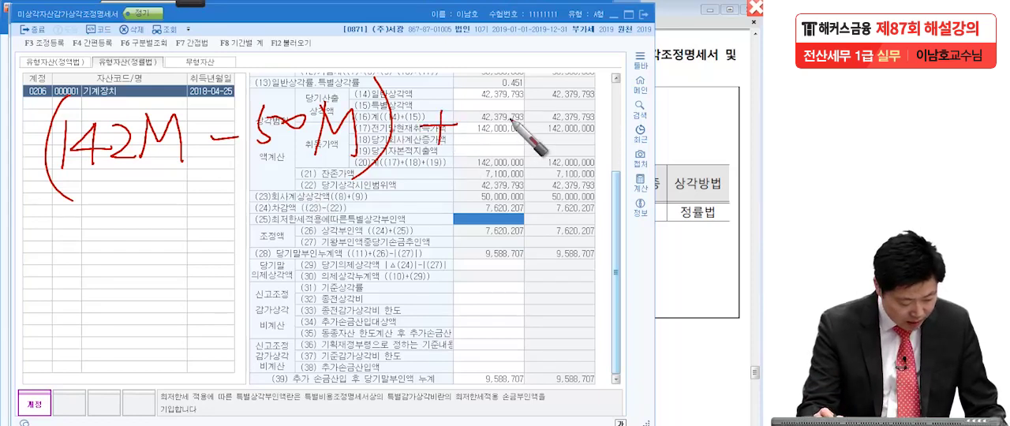
{"action": "mouse_move", "coordinate": [506, 101]}
{"action": "left_mouse_down"}
{"action": "mouse_move", "coordinate": [497, 147]}
{"action": "mouse_move", "coordinate": [526, 119]}
{"action": "mouse_move", "coordinate": [539, 155]}
{"action": "left_mouse_up"}
{"action": "mouse_move", "coordinate": [569, 101]}
{"action": "left_mouse_down"}
{"action": "mouse_move", "coordinate": [564, 140]}
{"action": "mouse_move", "coordinate": [581, 139]}
{"action": "mouse_move", "coordinate": [592, 104]}
{"action": "left_mouse_up"}
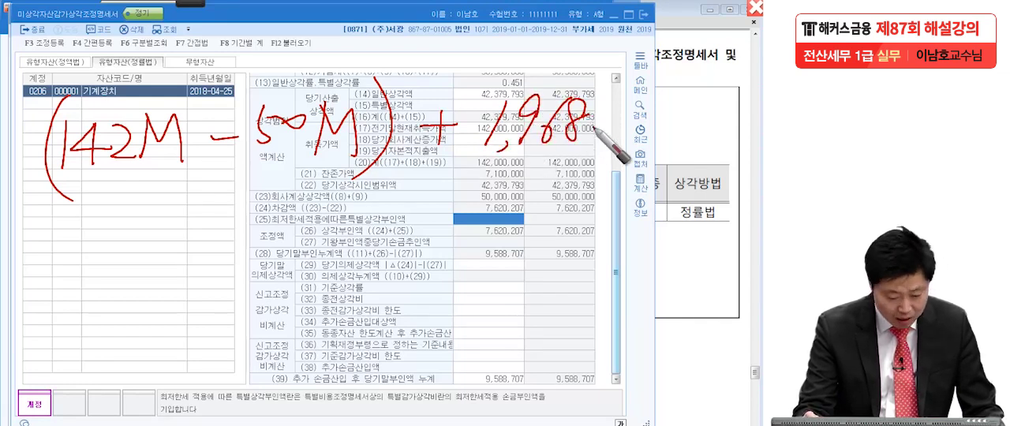
{"action": "left_click_drag", "start_coordinate": [606, 130], "coordinate": [603, 144]}
{"action": "mouse_move", "coordinate": [627, 116]}
{"action": "left_mouse_down"}
{"action": "mouse_move", "coordinate": [618, 141]}
{"action": "mouse_move", "coordinate": [641, 121]}
{"action": "left_mouse_up"}
{"action": "left_click_drag", "start_coordinate": [660, 116], "coordinate": [668, 139]}
{"action": "mouse_move", "coordinate": [49, 72]}
{"action": "left_mouse_down"}
{"action": "mouse_move", "coordinate": [28, 134]}
{"action": "mouse_move", "coordinate": [30, 203]}
{"action": "left_mouse_up"}
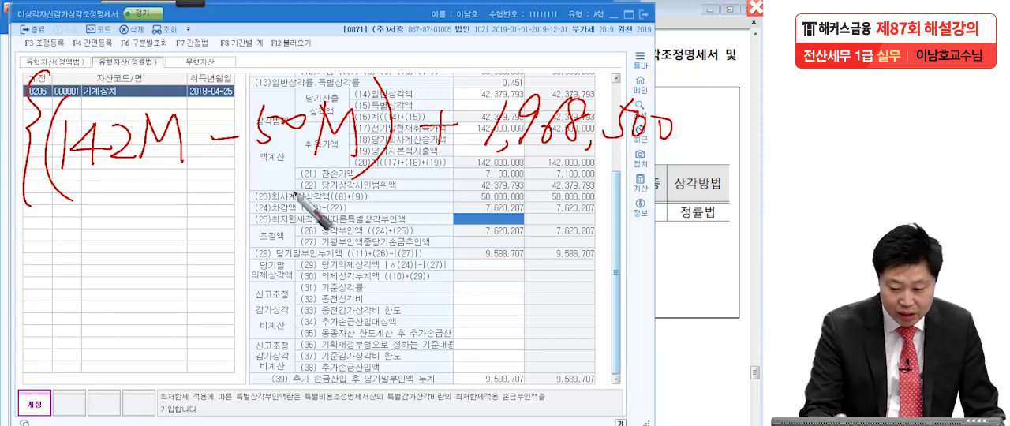
{"action": "mouse_move", "coordinate": [679, 57]}
{"action": "left_mouse_down"}
{"action": "mouse_move", "coordinate": [685, 91]}
{"action": "mouse_move", "coordinate": [667, 156]}
{"action": "left_mouse_up"}
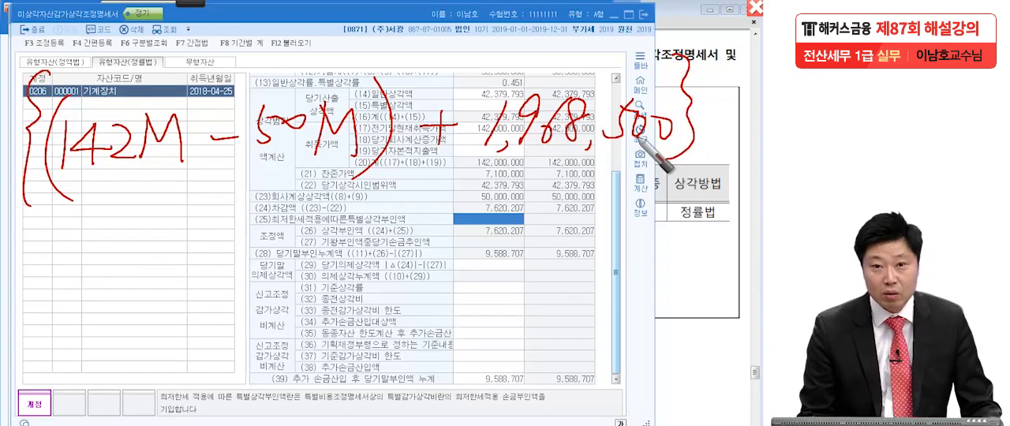
Write × 0.451 and an equals sign below the expression and draw an answer box beside them.
{"action": "left_click_drag", "start_coordinate": [109, 224], "coordinate": [68, 270]}
{"action": "left_click_drag", "start_coordinate": [79, 238], "coordinate": [123, 291]}
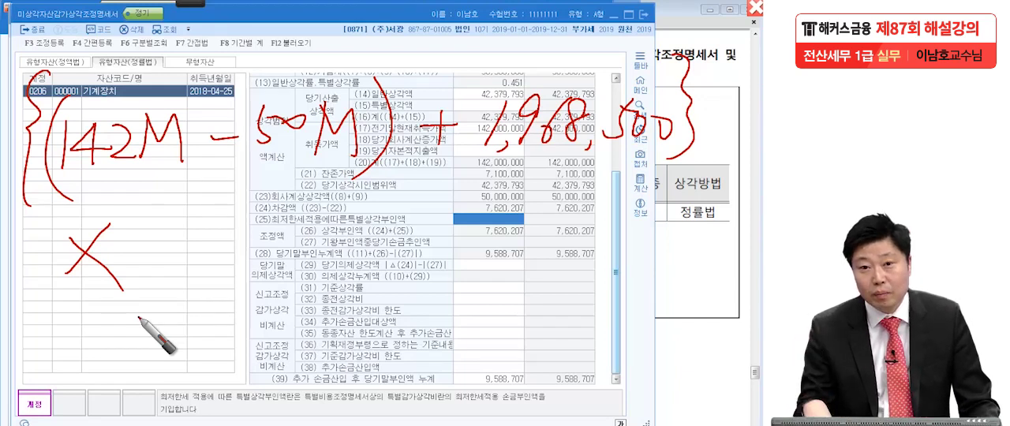
{"action": "left_click", "coordinate": [182, 253]}
{"action": "mouse_move", "coordinate": [152, 240]}
{"action": "left_mouse_down"}
{"action": "mouse_move", "coordinate": [219, 250]}
{"action": "mouse_move", "coordinate": [205, 266]}
{"action": "left_mouse_up"}
{"action": "mouse_move", "coordinate": [237, 224]}
{"action": "left_mouse_down"}
{"action": "mouse_move", "coordinate": [246, 254]}
{"action": "mouse_move", "coordinate": [232, 268]}
{"action": "left_mouse_up"}
{"action": "left_click_drag", "start_coordinate": [238, 225], "coordinate": [262, 219]}
{"action": "left_click_drag", "start_coordinate": [284, 221], "coordinate": [275, 275]}
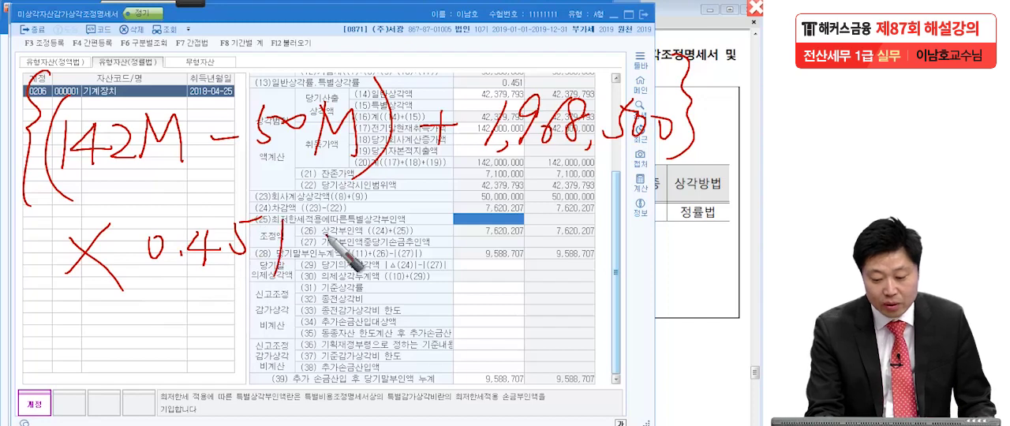
{"action": "mouse_move", "coordinate": [356, 237]}
{"action": "left_mouse_down"}
{"action": "mouse_move", "coordinate": [385, 239]}
{"action": "mouse_move", "coordinate": [397, 263]}
{"action": "left_mouse_up"}
{"action": "left_click_drag", "start_coordinate": [433, 176], "coordinate": [440, 268]}
{"action": "mouse_move", "coordinate": [437, 194]}
{"action": "left_mouse_down"}
{"action": "mouse_move", "coordinate": [584, 185]}
{"action": "mouse_move", "coordinate": [423, 263]}
{"action": "left_mouse_up"}
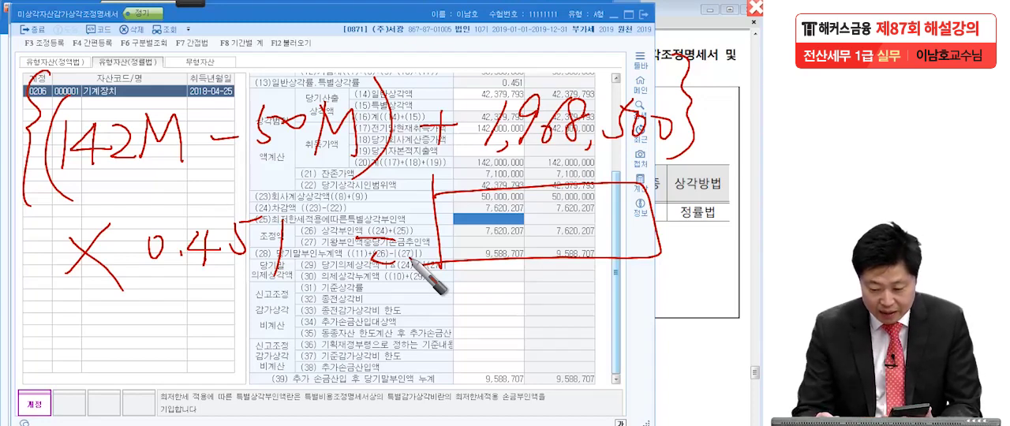
Write the depreciation limit 42,379,793 inside the handwritten answer box.
{"action": "left_click_drag", "start_coordinate": [474, 212], "coordinate": [483, 230]}
{"action": "left_click_drag", "start_coordinate": [478, 216], "coordinate": [474, 249]}
{"action": "left_click_drag", "start_coordinate": [491, 217], "coordinate": [524, 243]}
{"action": "mouse_move", "coordinate": [543, 217]}
{"action": "left_mouse_down"}
{"action": "mouse_move", "coordinate": [546, 243]}
{"action": "mouse_move", "coordinate": [584, 213]}
{"action": "mouse_move", "coordinate": [579, 243]}
{"action": "left_mouse_up"}
{"action": "mouse_move", "coordinate": [594, 204]}
{"action": "left_mouse_down"}
{"action": "mouse_move", "coordinate": [598, 241]}
{"action": "mouse_move", "coordinate": [624, 206]}
{"action": "mouse_move", "coordinate": [615, 237]}
{"action": "left_mouse_up"}
{"action": "mouse_move", "coordinate": [628, 205]}
{"action": "left_mouse_down"}
{"action": "mouse_move", "coordinate": [625, 235]}
{"action": "mouse_move", "coordinate": [646, 231]}
{"action": "mouse_move", "coordinate": [637, 251]}
{"action": "left_mouse_up"}
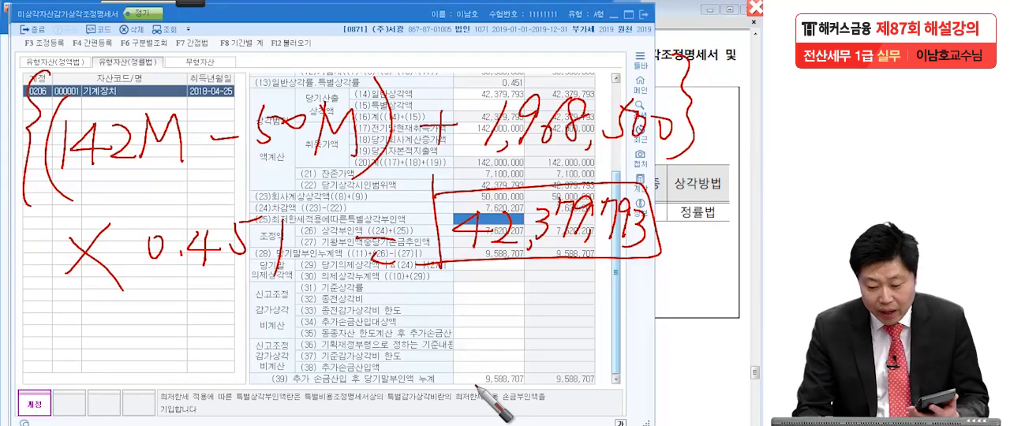
Write 50,000,000 below the boxed limit, mark both amounts, and add a dividing line with a circle beneath it.
{"action": "mouse_move", "coordinate": [477, 287]}
{"action": "left_mouse_down"}
{"action": "mouse_move", "coordinate": [471, 312]}
{"action": "mouse_move", "coordinate": [493, 290]}
{"action": "mouse_move", "coordinate": [509, 316]}
{"action": "left_mouse_up"}
{"action": "left_click_drag", "start_coordinate": [524, 294], "coordinate": [524, 314]}
{"action": "left_click_drag", "start_coordinate": [539, 295], "coordinate": [598, 294]}
{"action": "left_click_drag", "start_coordinate": [648, 293], "coordinate": [655, 301]}
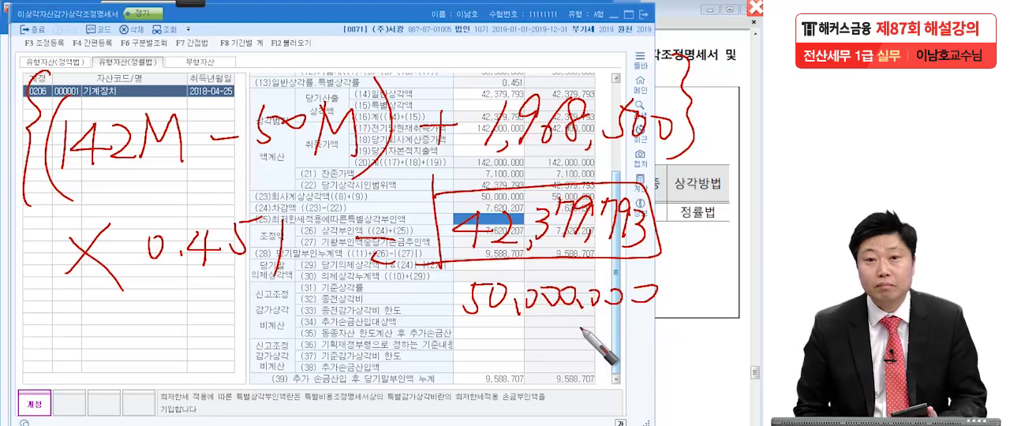
{"action": "left_click_drag", "start_coordinate": [688, 253], "coordinate": [707, 237]}
{"action": "left_click_drag", "start_coordinate": [670, 296], "coordinate": [692, 291]}
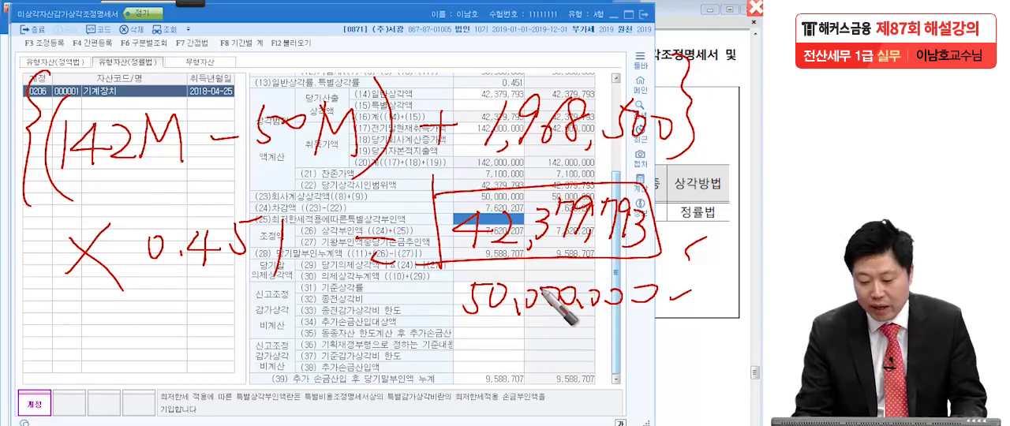
{"action": "left_click_drag", "start_coordinate": [438, 338], "coordinate": [681, 324]}
{"action": "mouse_move", "coordinate": [444, 356]}
{"action": "left_mouse_down"}
{"action": "mouse_move", "coordinate": [452, 406]}
{"action": "mouse_move", "coordinate": [424, 410]}
{"action": "left_mouse_up"}
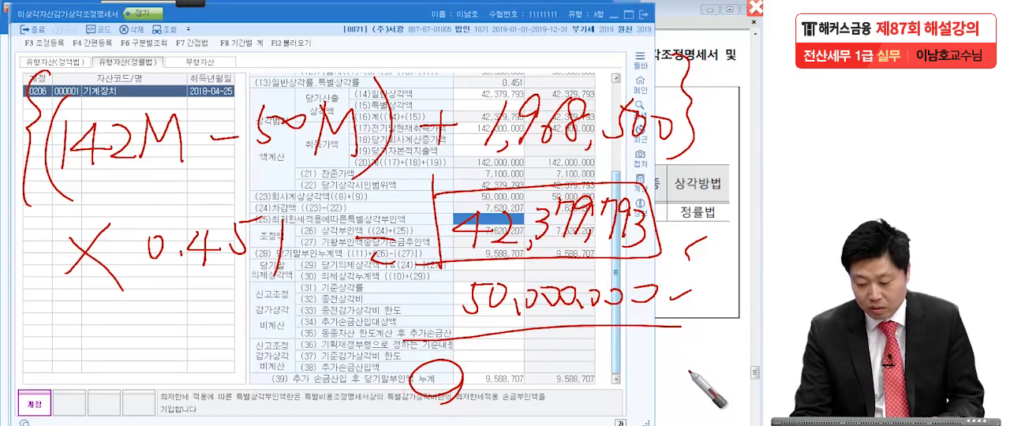
Write the bracketed 유보 note and the difference 7,620,207 with an underline, and clear all the handwriting.
{"action": "mouse_move", "coordinate": [657, 341]}
{"action": "left_mouse_down"}
{"action": "mouse_move", "coordinate": [662, 385]}
{"action": "mouse_move", "coordinate": [683, 363]}
{"action": "mouse_move", "coordinate": [699, 370]}
{"action": "left_mouse_up"}
{"action": "left_click_drag", "start_coordinate": [700, 344], "coordinate": [718, 375]}
{"action": "left_click_drag", "start_coordinate": [722, 331], "coordinate": [733, 383]}
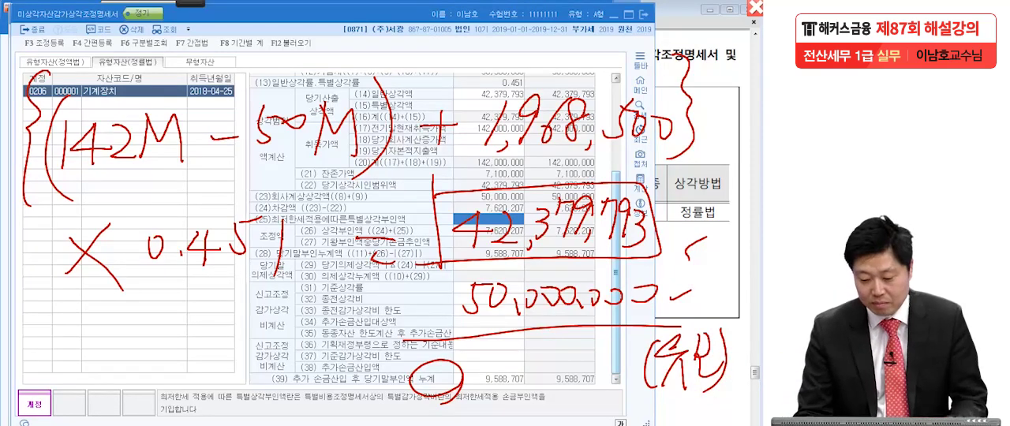
{"action": "left_click_drag", "start_coordinate": [483, 409], "coordinate": [607, 399]}
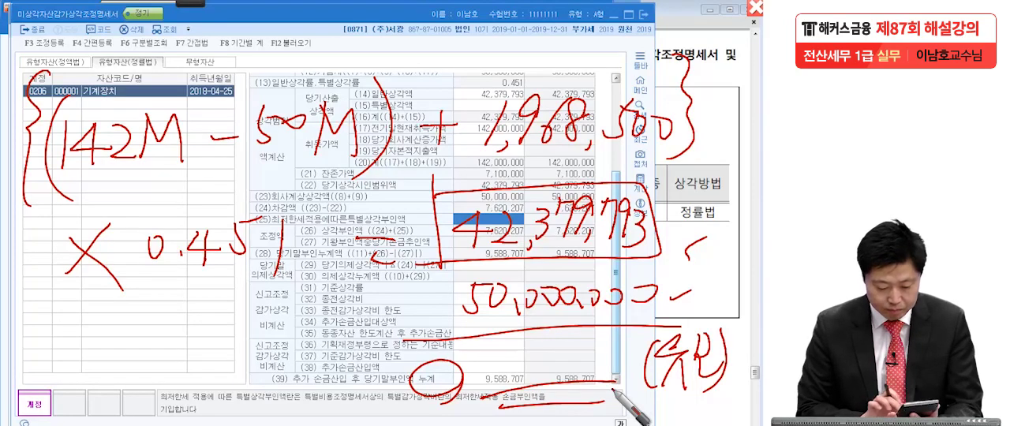
{"action": "mouse_move", "coordinate": [496, 355]}
{"action": "left_mouse_down"}
{"action": "mouse_move", "coordinate": [505, 368]}
{"action": "mouse_move", "coordinate": [521, 368]}
{"action": "mouse_move", "coordinate": [537, 347]}
{"action": "mouse_move", "coordinate": [570, 367]}
{"action": "mouse_move", "coordinate": [620, 365]}
{"action": "left_mouse_up"}
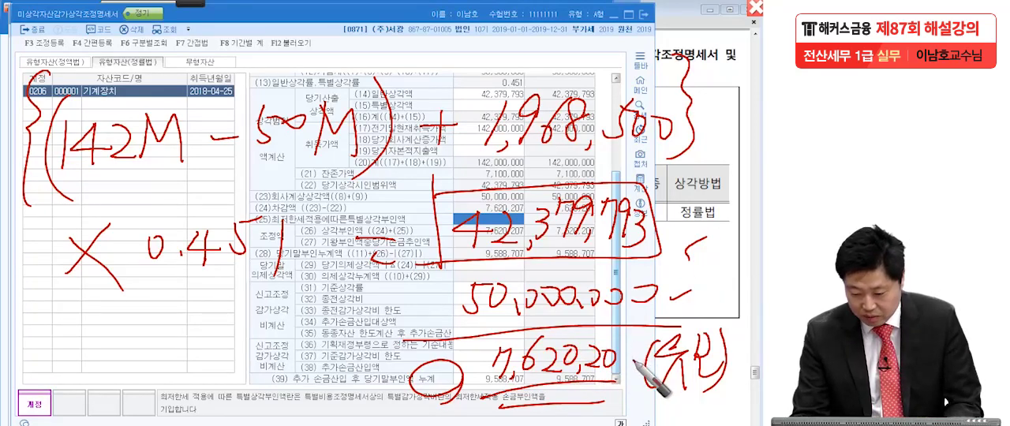
{"action": "left_click_drag", "start_coordinate": [624, 349], "coordinate": [628, 368]}
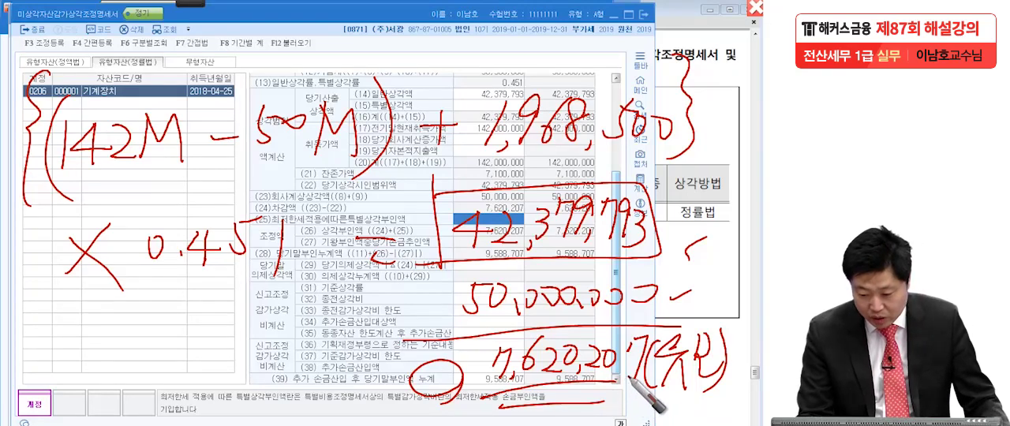
{"action": "key", "text": "Escape"}
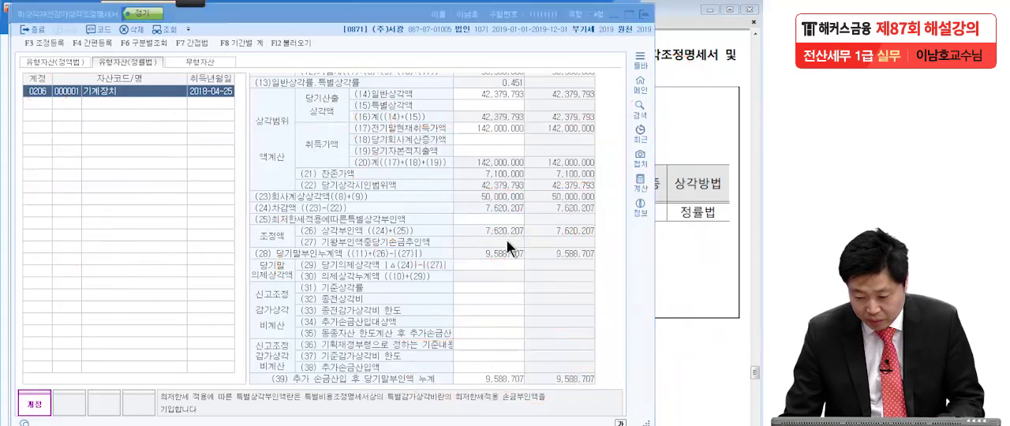
Circle the (26) 상각부인액 amount in red again, clear the marking, and close the 미상각자산감가상각조정명세서.
{"action": "left_click", "coordinate": [505, 220]}
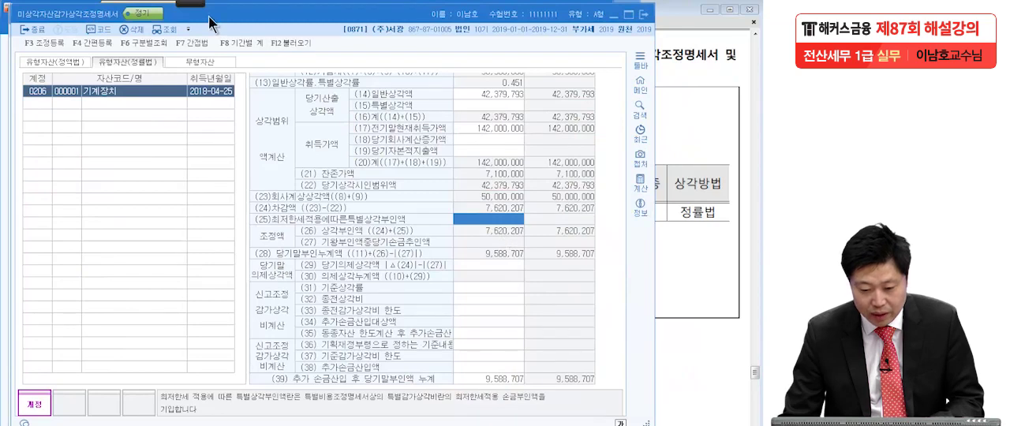
{"action": "left_click", "coordinate": [191, 4]}
{"action": "left_click", "coordinate": [26, 14]}
{"action": "left_click_drag", "start_coordinate": [534, 232], "coordinate": [467, 265]}
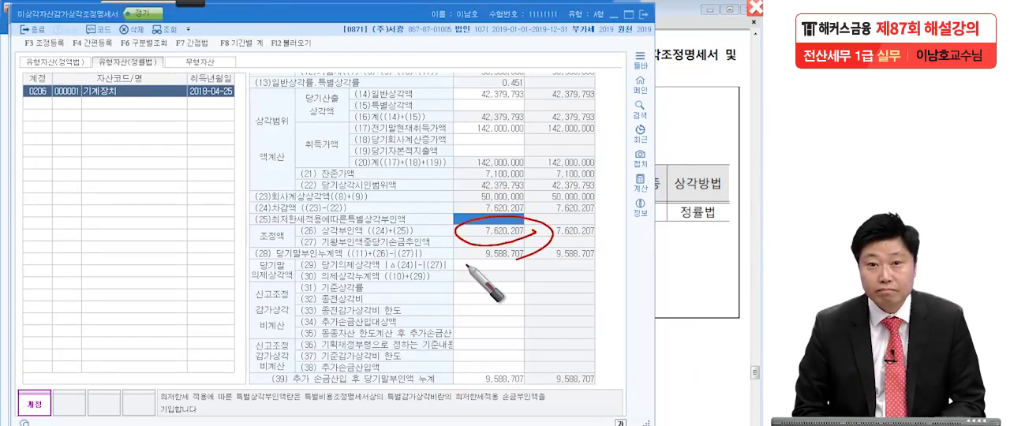
{"action": "key", "text": "Escape"}
{"action": "key", "text": "Escape"}
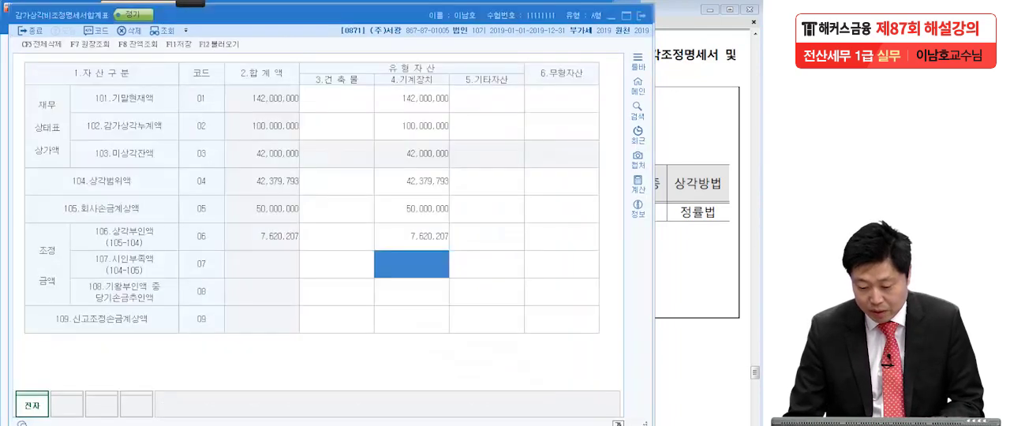
Check the 기계장치 106.상각부인액 in 감가상각비조정명세서합계표, save the form, and close the remaining forms.
{"action": "left_click", "coordinate": [442, 244]}
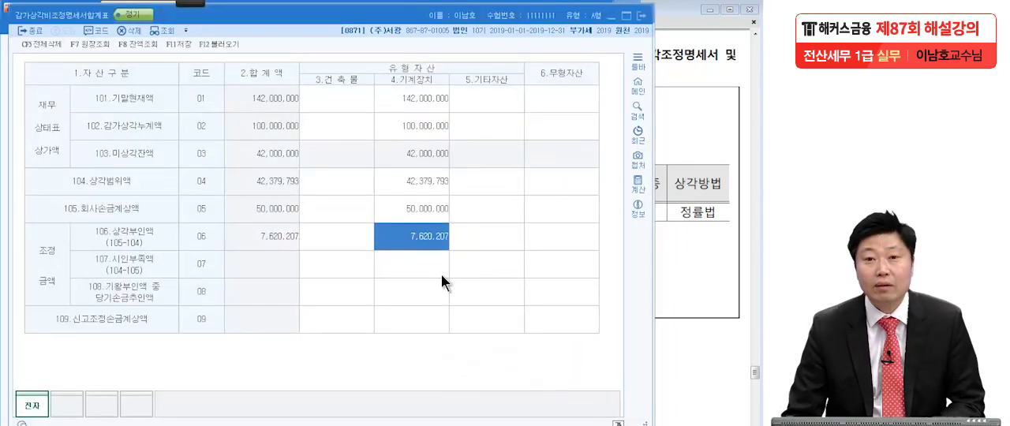
{"action": "left_click", "coordinate": [642, 15]}
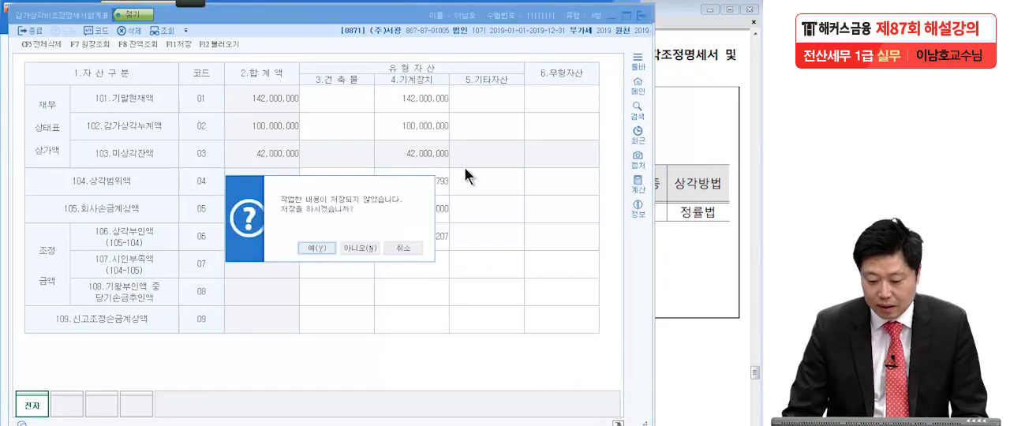
{"action": "left_click", "coordinate": [322, 248]}
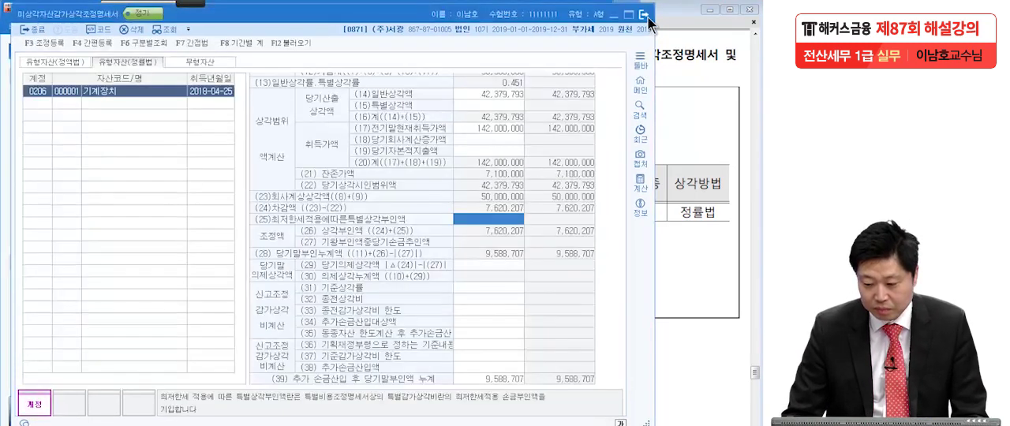
{"action": "left_click", "coordinate": [642, 14]}
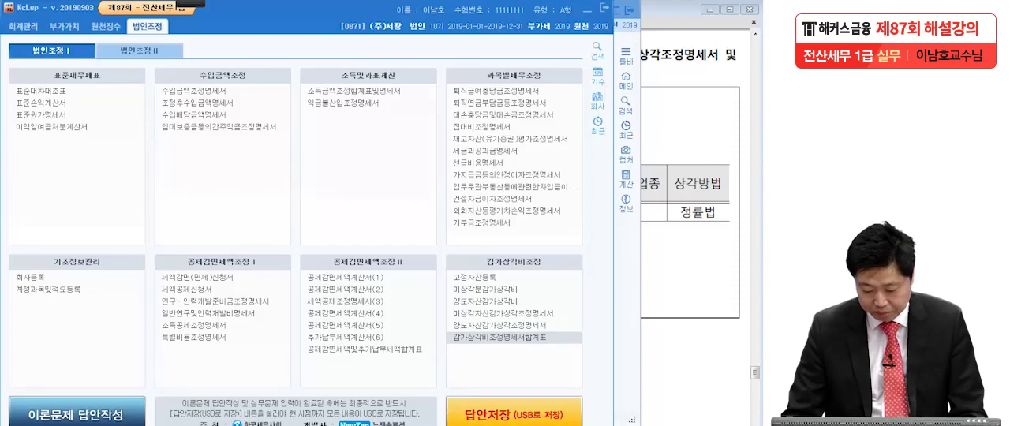
{"action": "left_click", "coordinate": [505, 425]}
{"action": "left_click", "coordinate": [629, 10]}
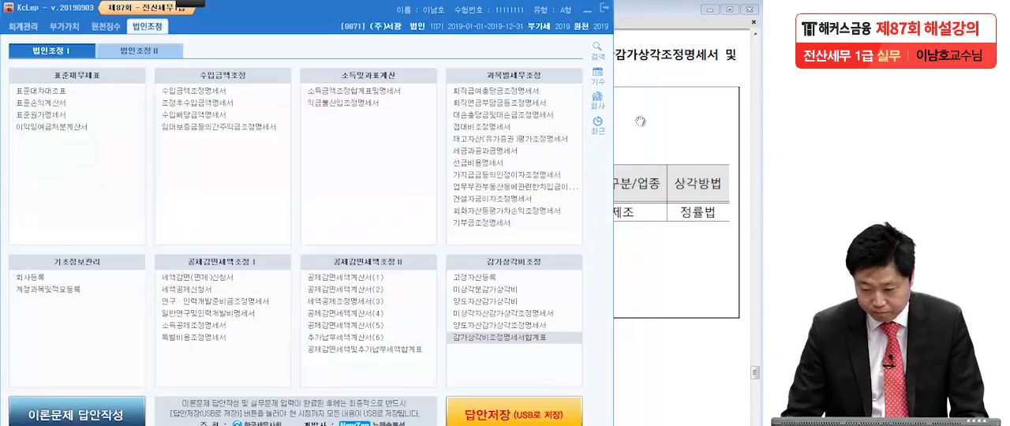
Go to question [2] in the exam PDF, underline 세금과공과금명세서, 세무조정 and the 건별 세무조정 condition in red, and clear the marks.
{"action": "left_click", "coordinate": [655, 273]}
{"action": "scroll", "coordinate": [656, 277], "scroll_direction": "down", "scroll_amount": 10}
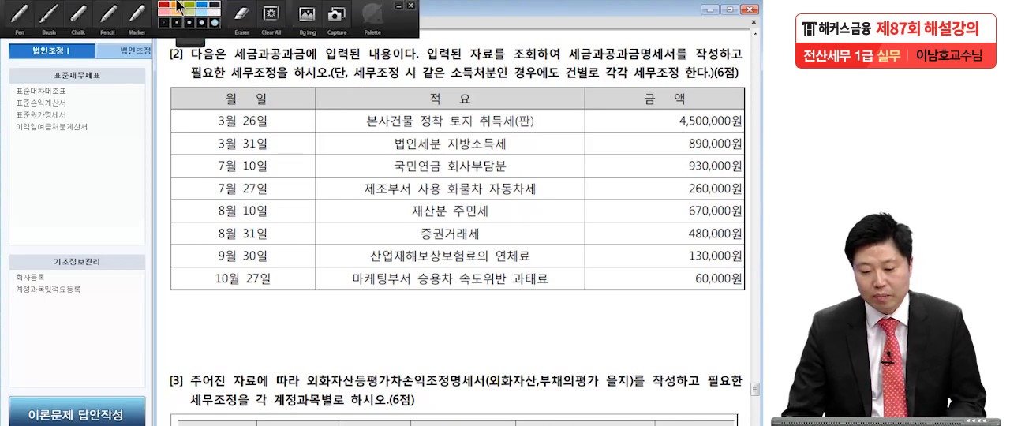
{"action": "key", "text": "F2"}
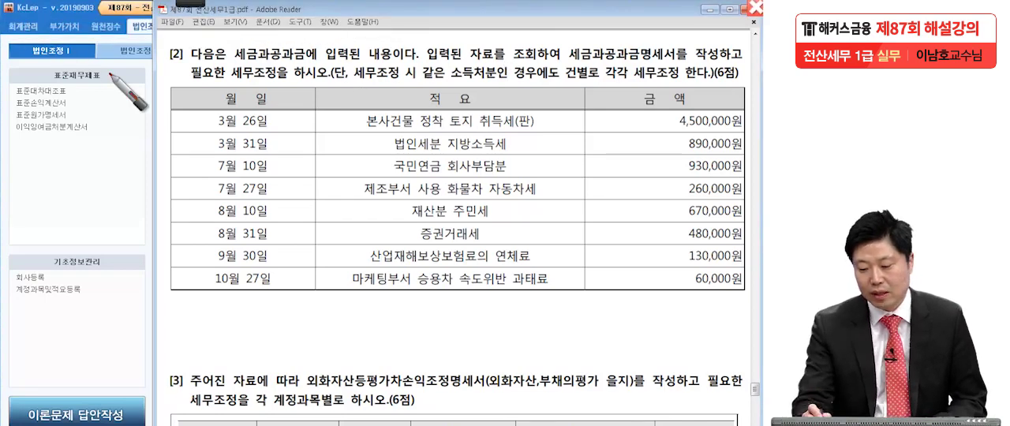
{"action": "left_click_drag", "start_coordinate": [571, 63], "coordinate": [679, 60]}
{"action": "left_click_drag", "start_coordinate": [236, 82], "coordinate": [307, 79]}
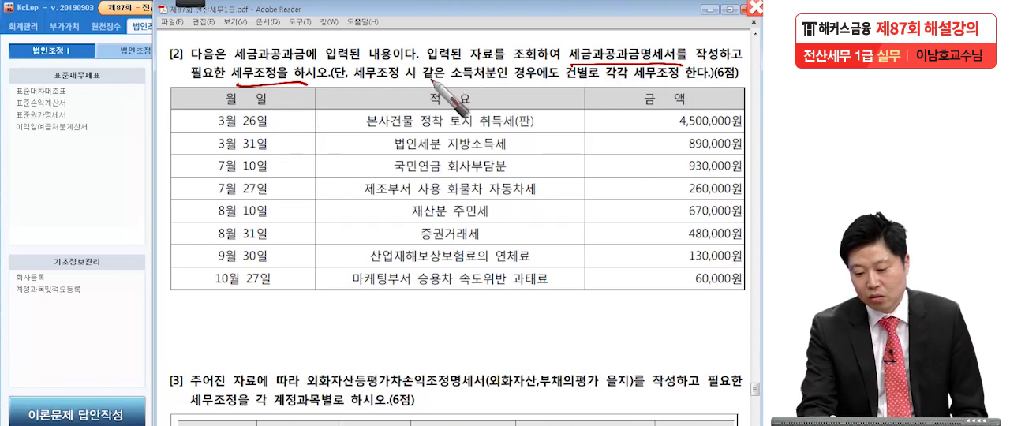
{"action": "left_click_drag", "start_coordinate": [557, 82], "coordinate": [588, 82]}
{"action": "left_click_drag", "start_coordinate": [677, 81], "coordinate": [632, 78]}
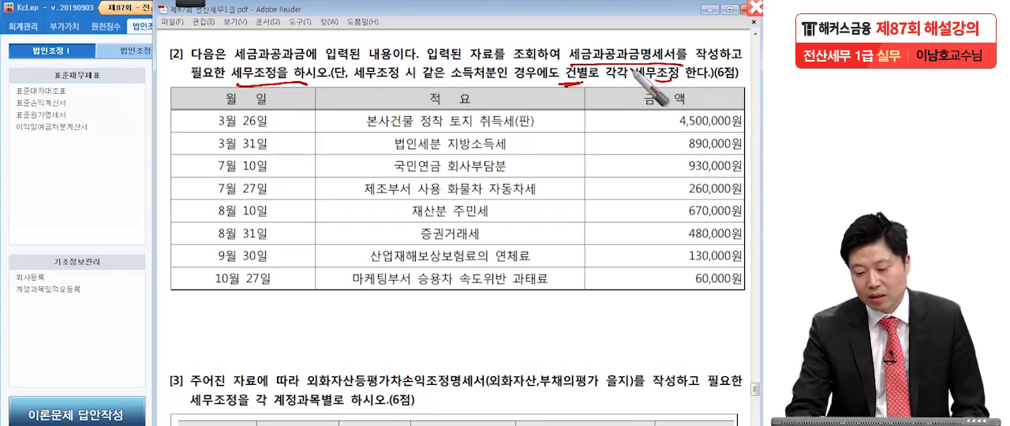
{"action": "key", "text": "Escape"}
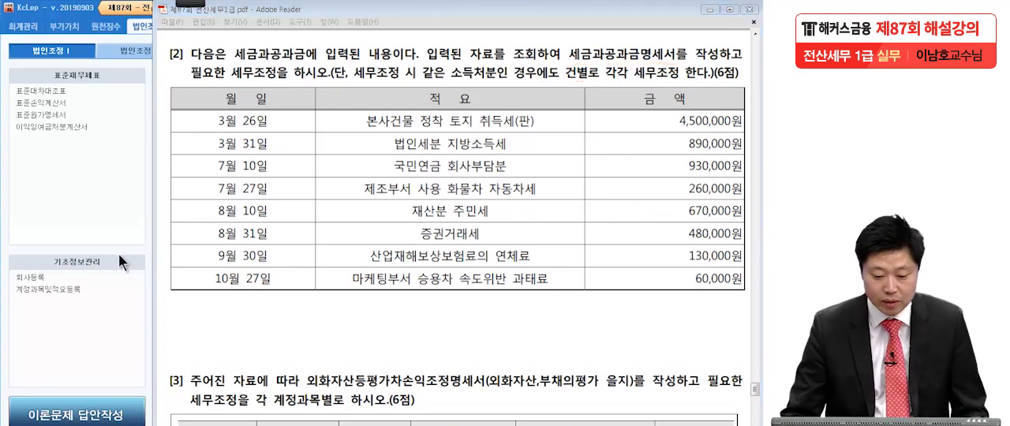
Open 세금과공과금명세서 in KcLep and load all voucher entries from January 1 to December 31, 2019, replacing the existing data.
{"action": "left_click", "coordinate": [91, 210]}
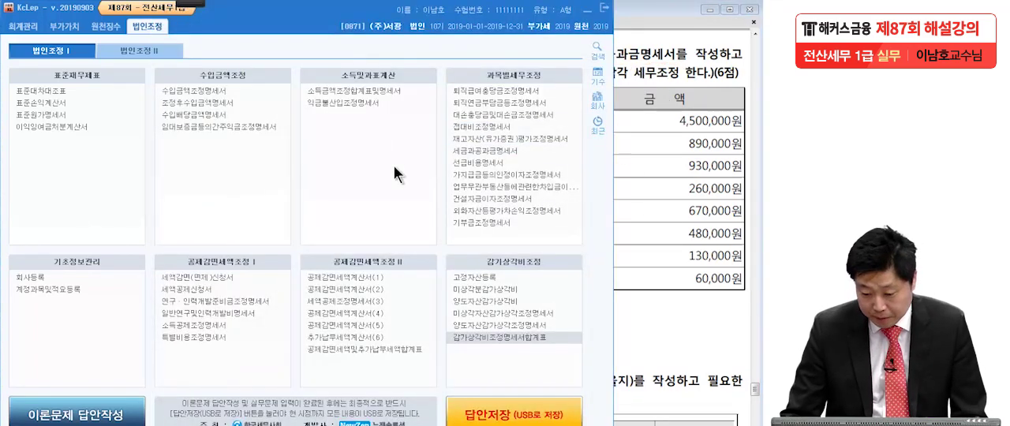
{"action": "left_click", "coordinate": [470, 150]}
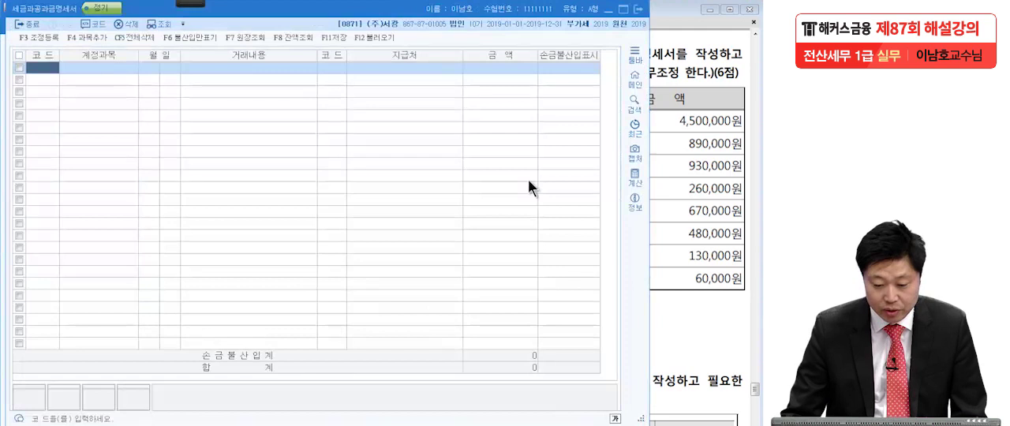
{"action": "left_click", "coordinate": [371, 37]}
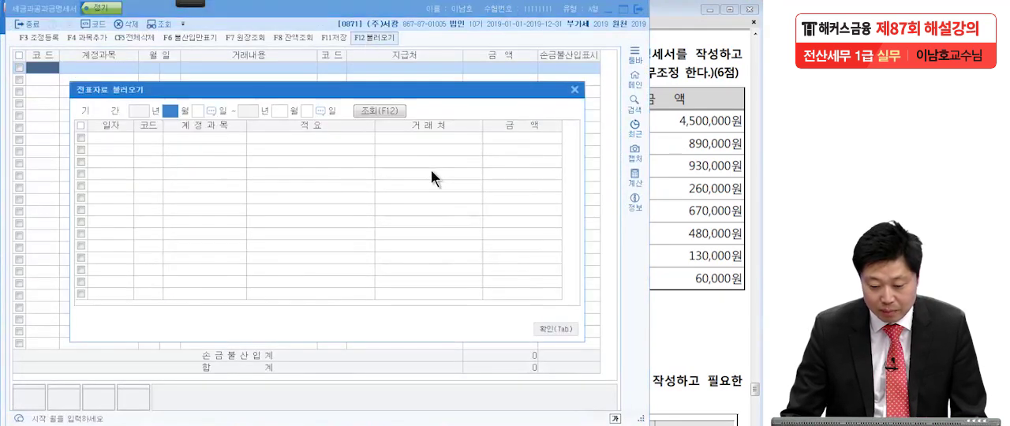
{"action": "type", "text": "1"}
{"action": "key", "text": "Return"}
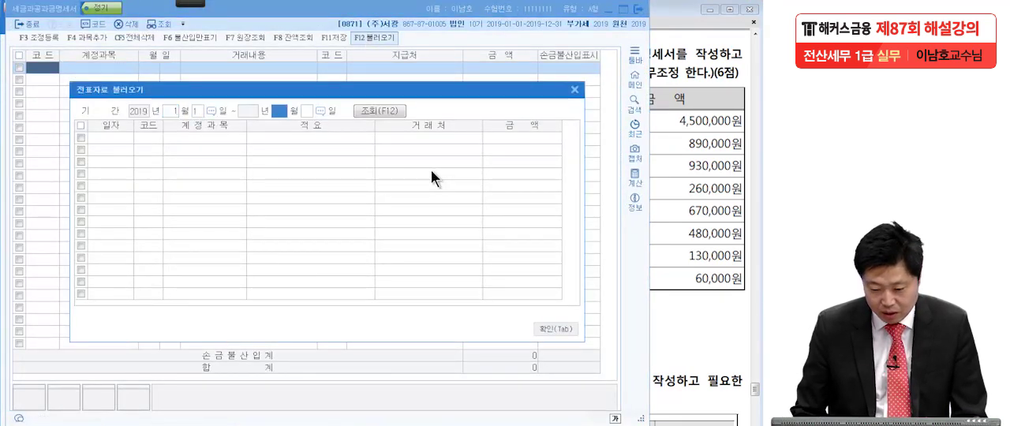
{"action": "type", "text": "12"}
{"action": "key", "text": "Return"}
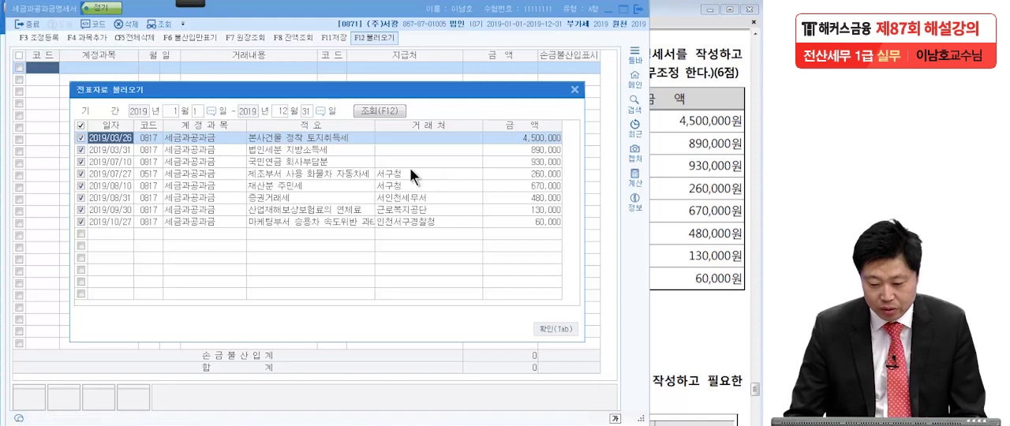
{"action": "left_click", "coordinate": [556, 328]}
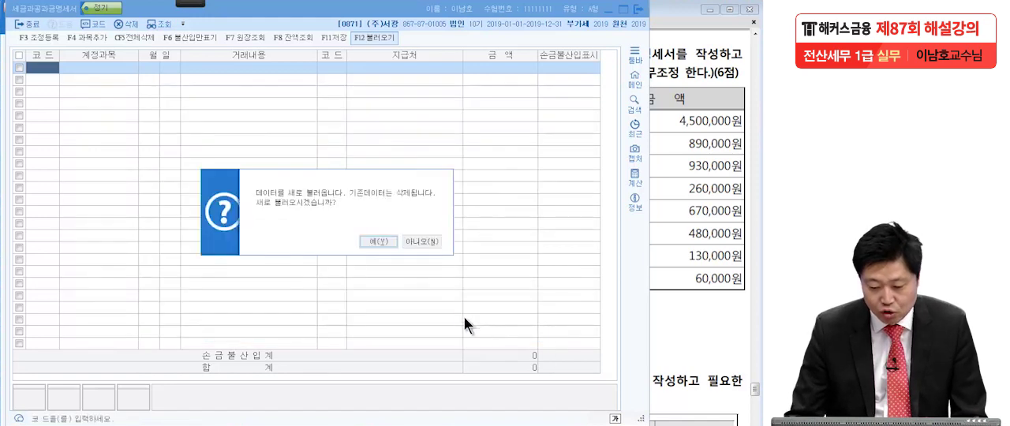
{"action": "left_click", "coordinate": [378, 242]}
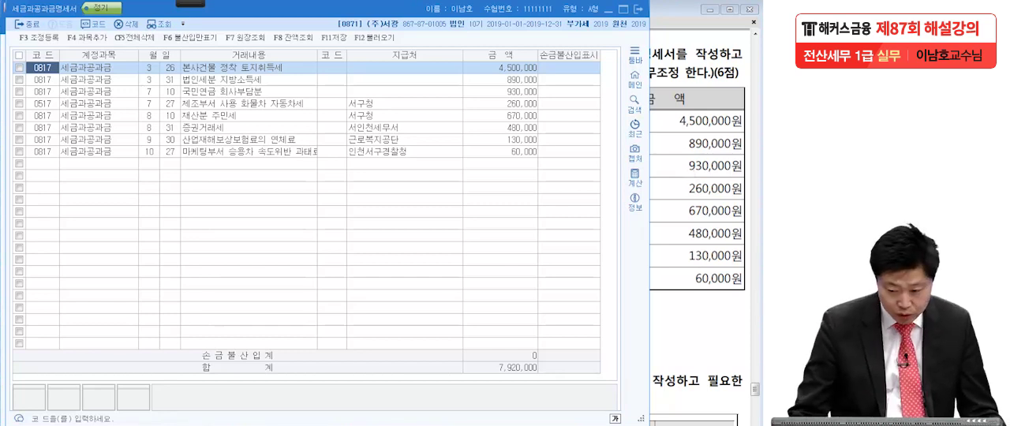
Check the loaded amounts row by row, from 법인세분 지방소득세 to 과태료, against the question [2] table in the exam PDF.
{"action": "left_click", "coordinate": [513, 78]}
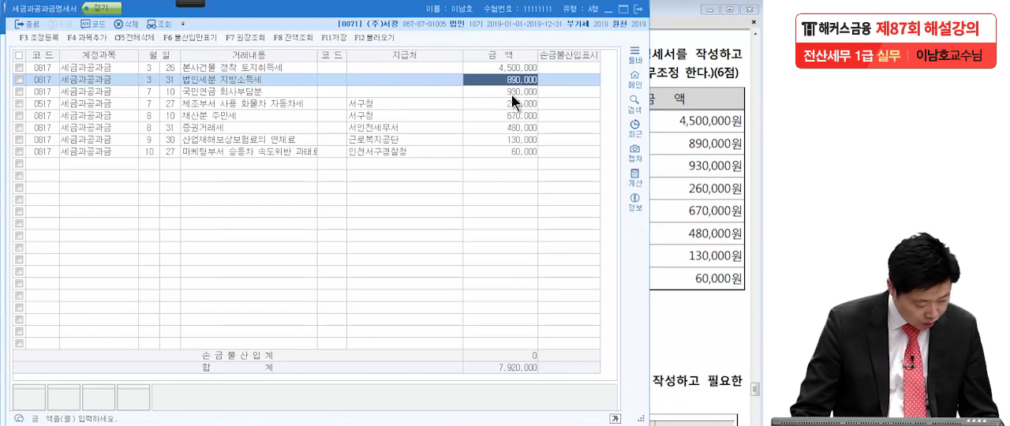
{"action": "left_click", "coordinate": [511, 94]}
{"action": "left_click", "coordinate": [509, 105]}
{"action": "left_click", "coordinate": [508, 114]}
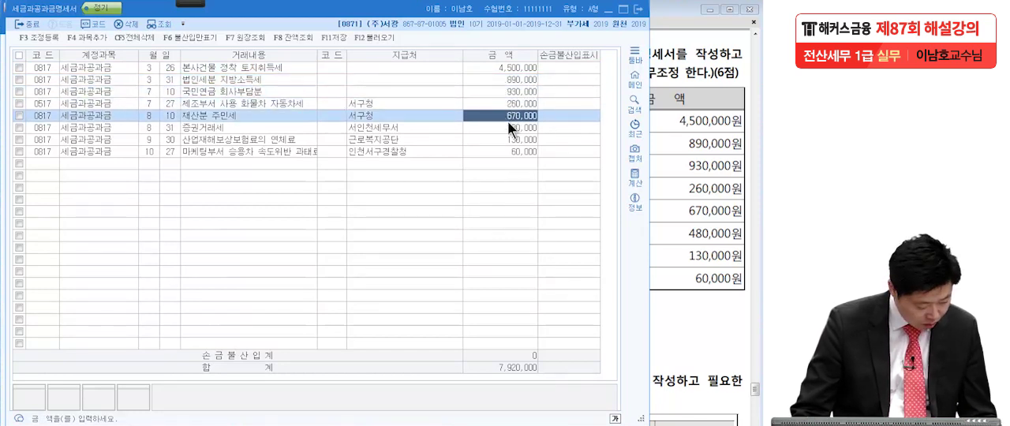
{"action": "left_click", "coordinate": [508, 128]}
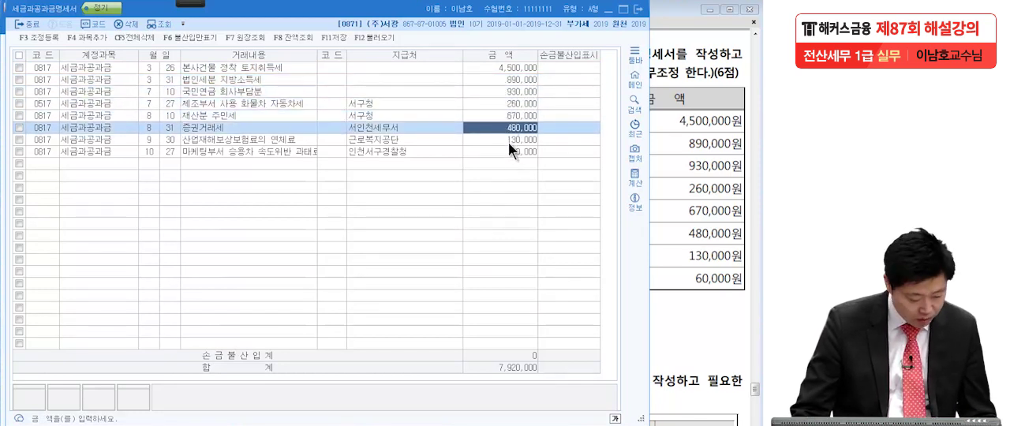
{"action": "left_click", "coordinate": [508, 139]}
{"action": "left_click", "coordinate": [507, 150]}
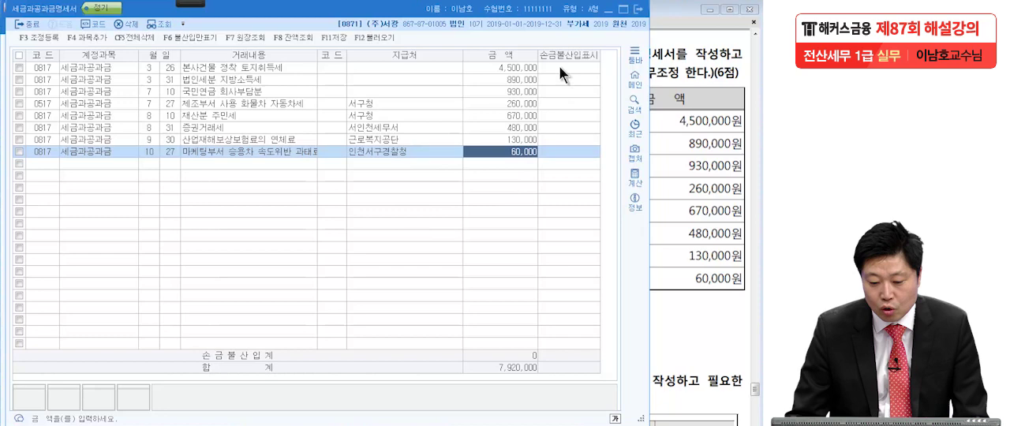
{"action": "left_click", "coordinate": [678, 147]}
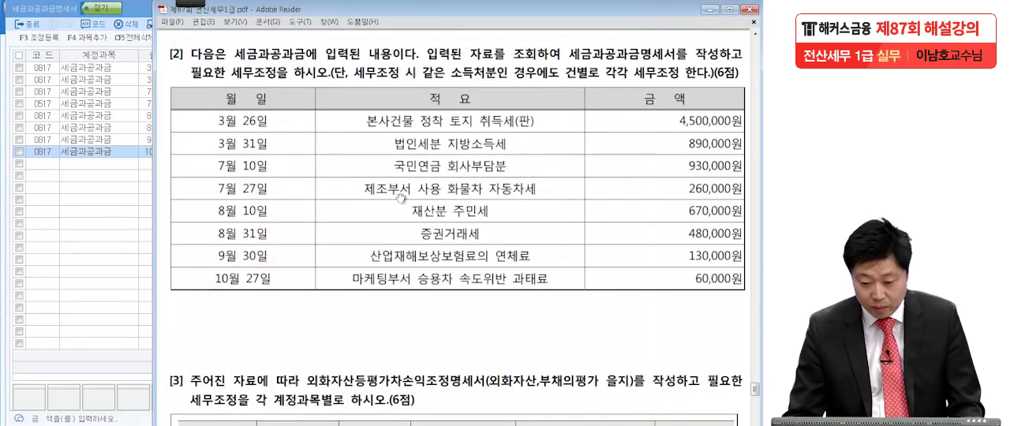
{"action": "left_click", "coordinate": [96, 236]}
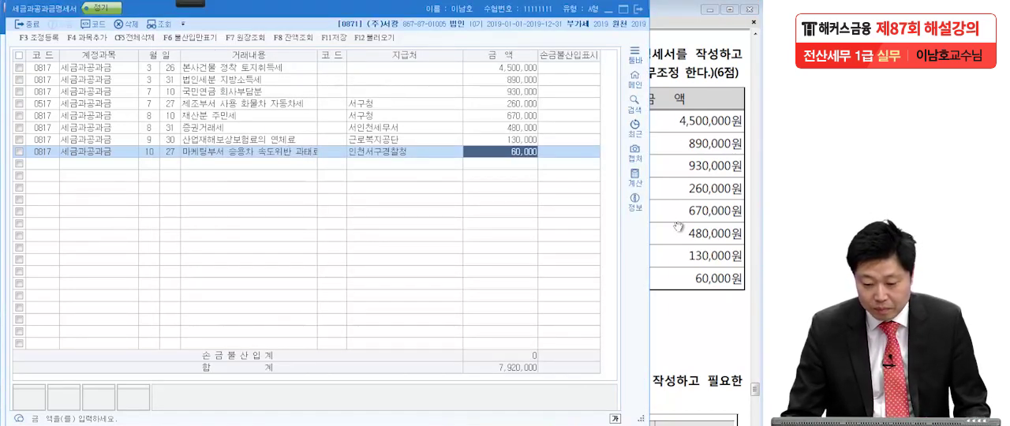
In the exam PDF, mark 취득세(판) in red, circle beside 4,500,000원, and write the bracketed note 유보.
{"action": "left_click", "coordinate": [684, 245]}
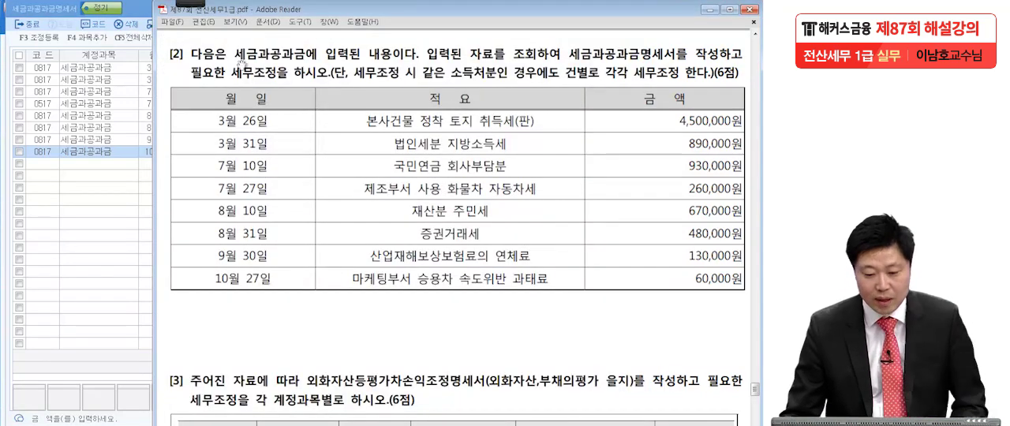
{"action": "mouse_move", "coordinate": [191, 4]}
{"action": "left_click", "coordinate": [19, 17]}
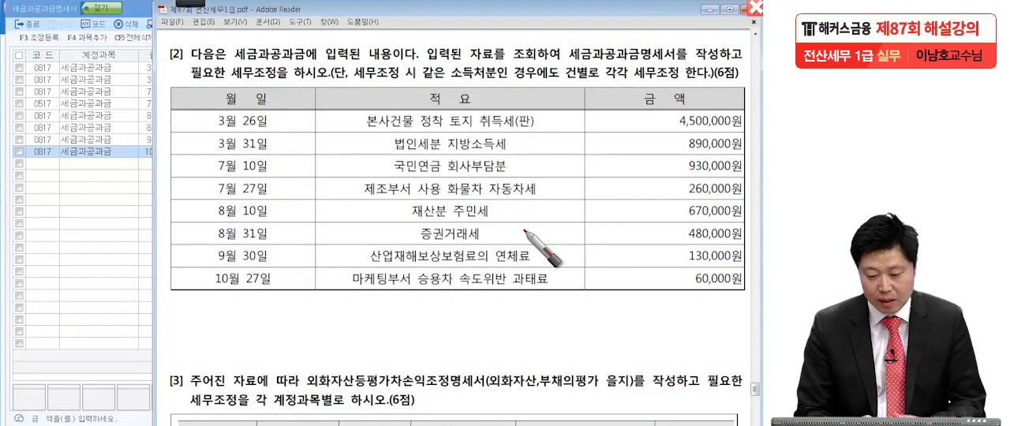
{"action": "left_click", "coordinate": [482, 126]}
{"action": "left_click_drag", "start_coordinate": [511, 131], "coordinate": [532, 132]}
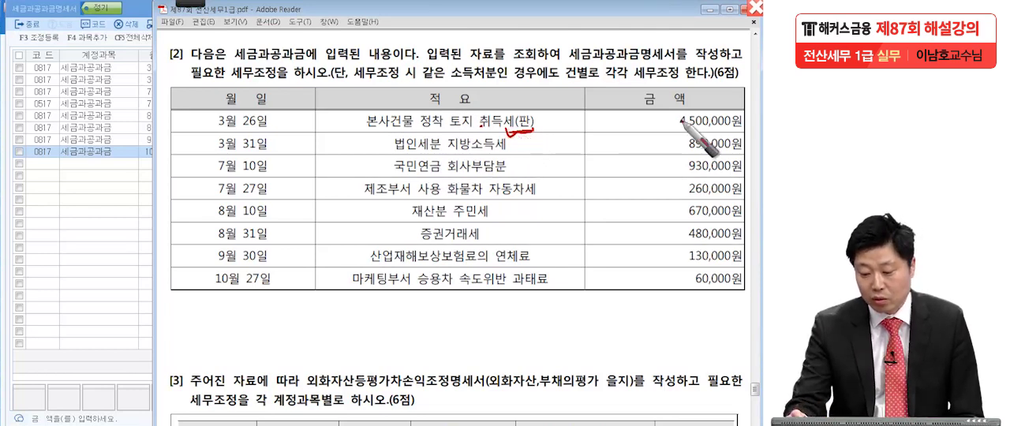
{"action": "left_click_drag", "start_coordinate": [666, 116], "coordinate": [665, 112]}
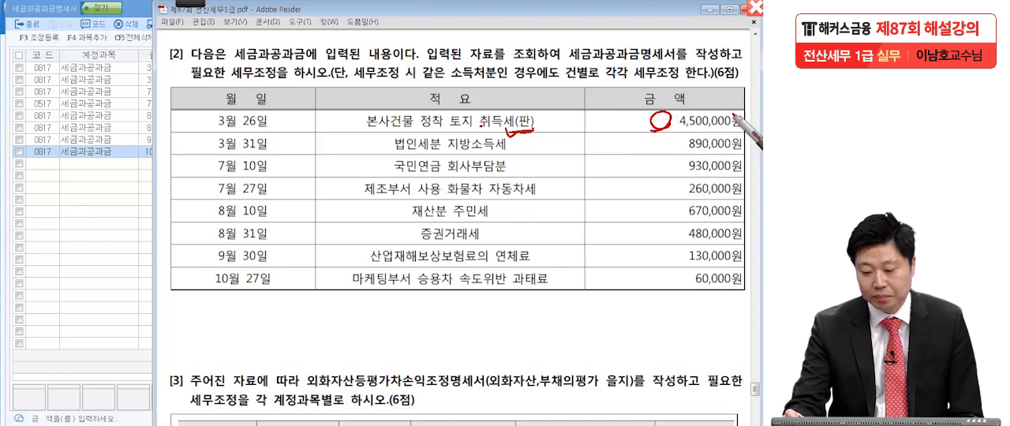
{"action": "left_click_drag", "start_coordinate": [586, 103], "coordinate": [582, 137]}
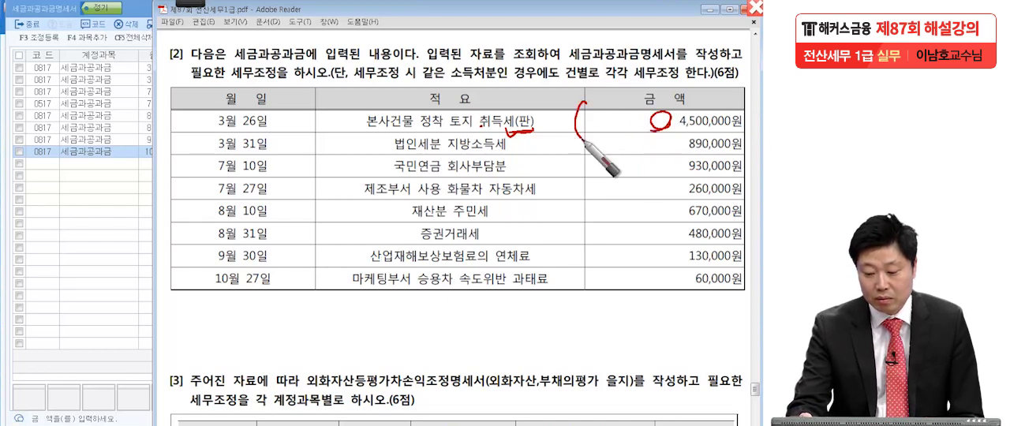
{"action": "left_click_drag", "start_coordinate": [608, 107], "coordinate": [624, 118]}
{"action": "left_click_drag", "start_coordinate": [606, 121], "coordinate": [603, 136]}
{"action": "mouse_move", "coordinate": [615, 121]}
{"action": "left_mouse_down"}
{"action": "mouse_move", "coordinate": [632, 107]}
{"action": "mouse_move", "coordinate": [646, 132]}
{"action": "left_mouse_up"}
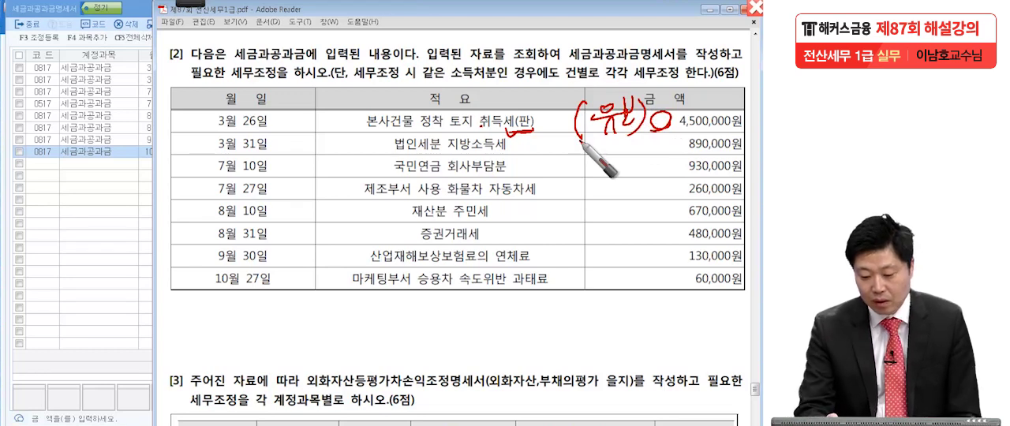
Mark the 법인세분 지방소득세 entry, circle beside 890,000원, and write the bracketed note 기·사.
{"action": "left_click_drag", "start_coordinate": [527, 135], "coordinate": [515, 146]}
{"action": "left_click_drag", "start_coordinate": [627, 141], "coordinate": [685, 147]}
{"action": "left_click_drag", "start_coordinate": [582, 135], "coordinate": [649, 157]}
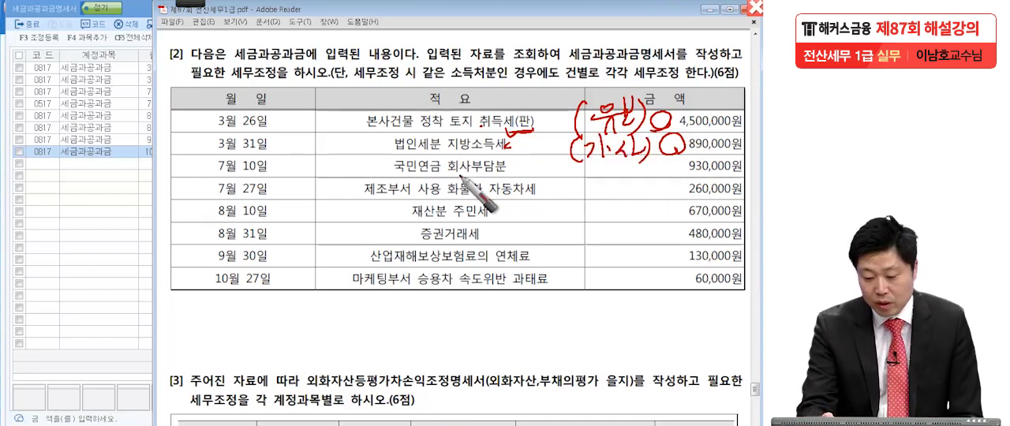
Mark the 국민연금 회사부담분, 화물차 자동차세 and 재산분 주민세 entries and tick off their amounts in red.
{"action": "left_click_drag", "start_coordinate": [511, 165], "coordinate": [519, 169]}
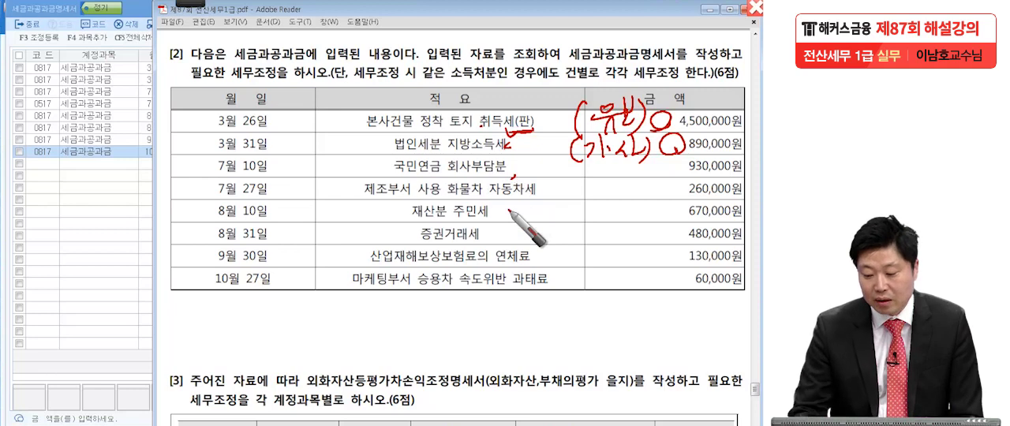
{"action": "left_click_drag", "start_coordinate": [737, 168], "coordinate": [748, 163]}
{"action": "left_click_drag", "start_coordinate": [434, 201], "coordinate": [443, 199]}
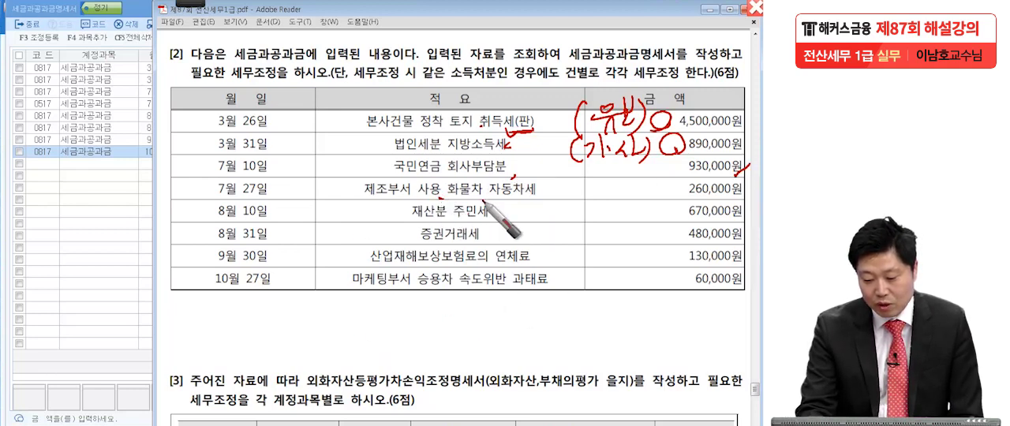
{"action": "left_click_drag", "start_coordinate": [538, 197], "coordinate": [544, 202]}
{"action": "left_click_drag", "start_coordinate": [748, 183], "coordinate": [737, 197]}
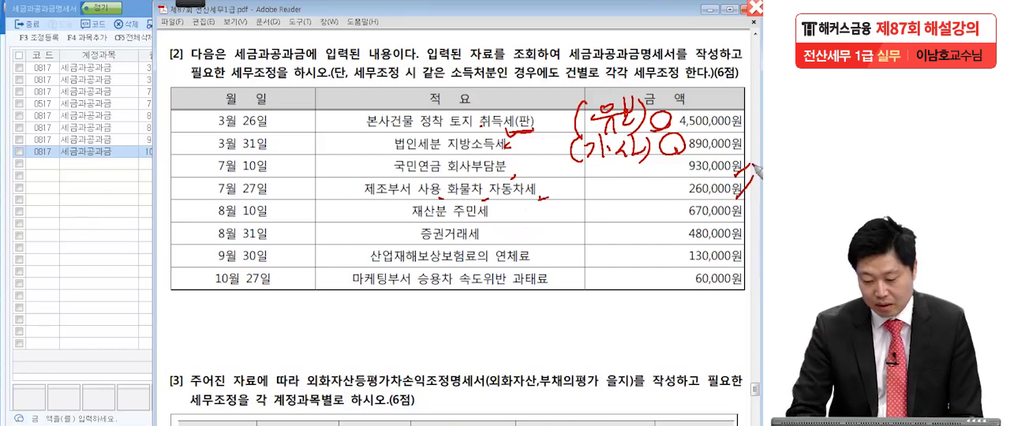
{"action": "left_click_drag", "start_coordinate": [446, 210], "coordinate": [493, 220]}
{"action": "left_click_drag", "start_coordinate": [747, 208], "coordinate": [739, 222]}
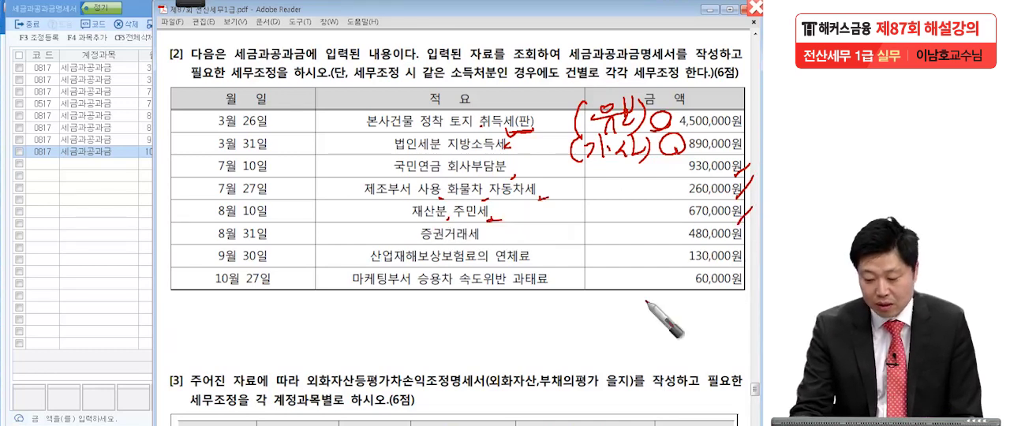
Mark 증권거래세 and underline 연체료 in the 산업재해보상보험료 entry, ticking off both amounts in red.
{"action": "left_click_drag", "start_coordinate": [414, 249], "coordinate": [416, 257]}
{"action": "left_click_drag", "start_coordinate": [483, 243], "coordinate": [486, 248]}
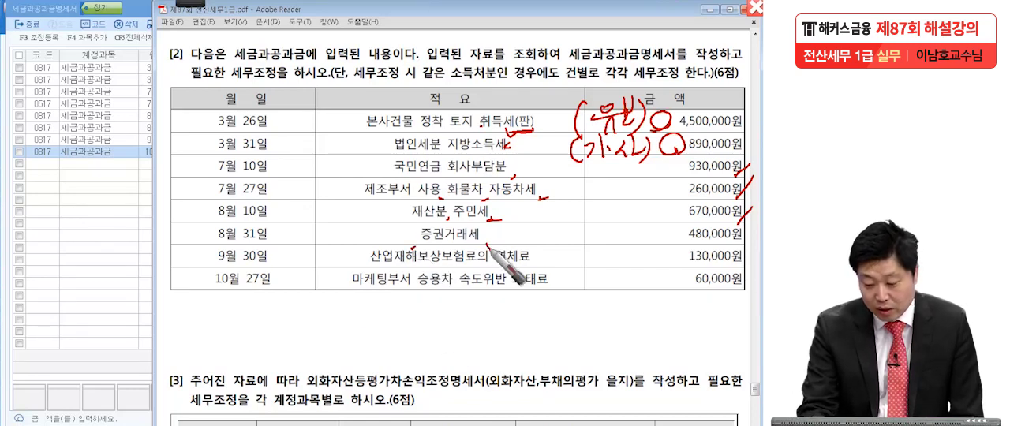
{"action": "left_click_drag", "start_coordinate": [748, 224], "coordinate": [739, 238]}
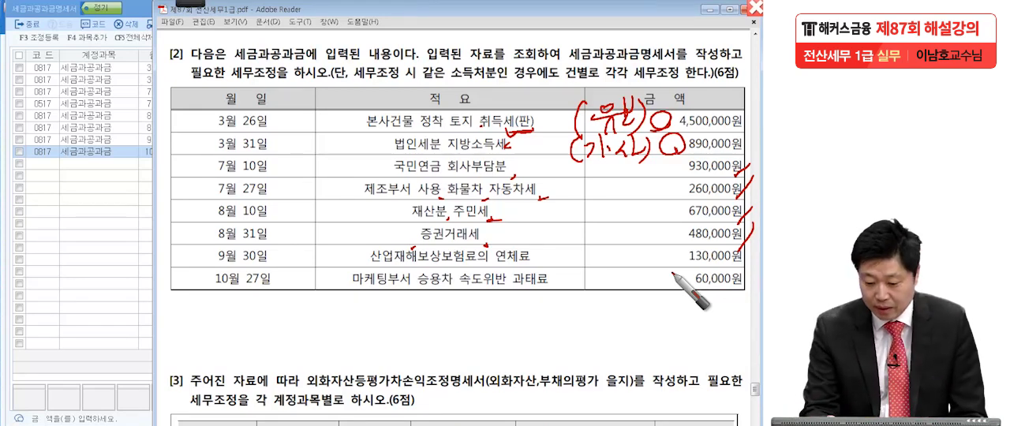
{"action": "mouse_move", "coordinate": [506, 263]}
{"action": "left_mouse_down"}
{"action": "mouse_move", "coordinate": [545, 262]}
{"action": "mouse_move", "coordinate": [520, 253]}
{"action": "left_mouse_up"}
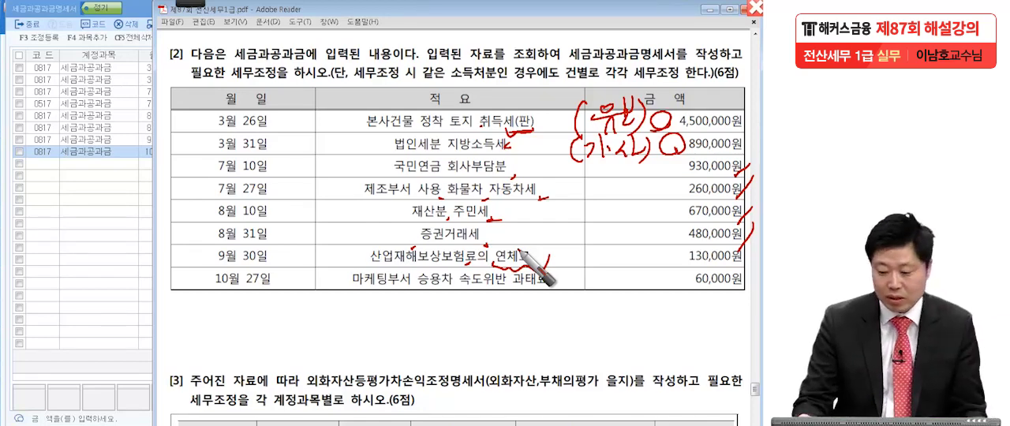
{"action": "left_click_drag", "start_coordinate": [748, 251], "coordinate": [745, 269]}
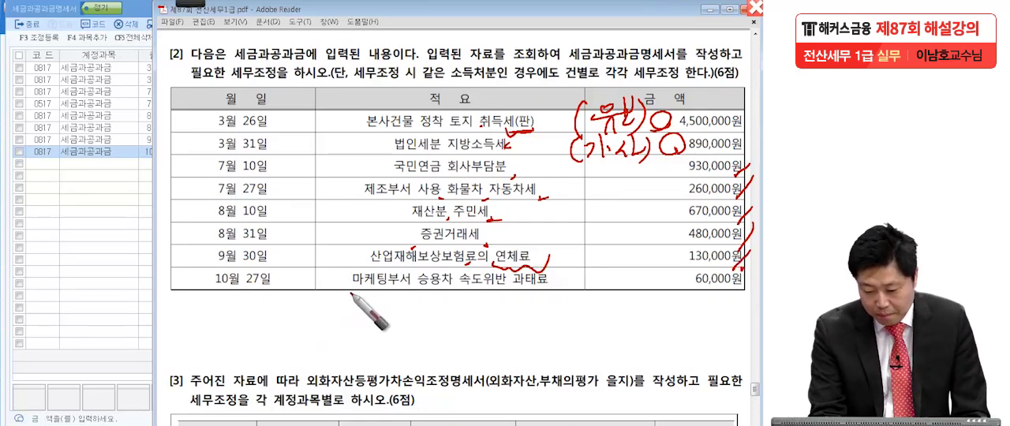
Mark the words of the 마케팅부서 승용차 속도위반 과태료 entry in red and put a check after 과태료.
{"action": "left_click_drag", "start_coordinate": [421, 293], "coordinate": [429, 294]}
{"action": "left_click", "coordinate": [483, 293]}
{"action": "left_click", "coordinate": [546, 292]}
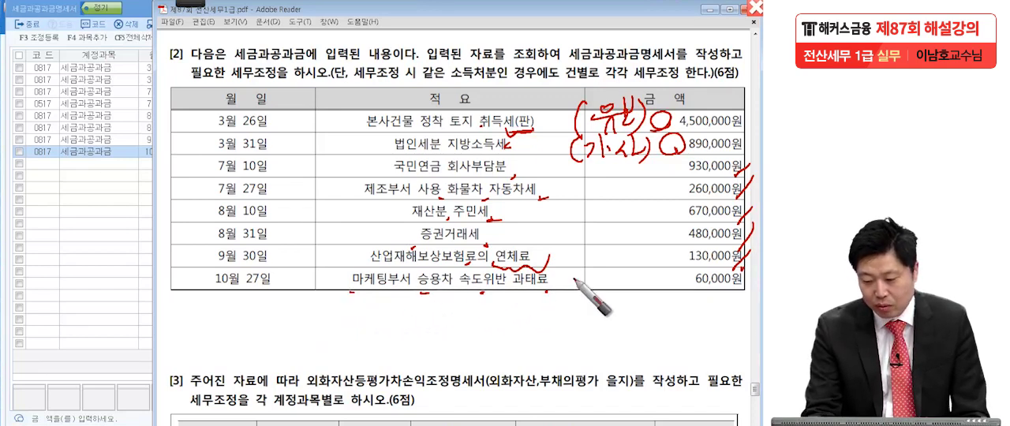
{"action": "left_click_drag", "start_coordinate": [551, 284], "coordinate": [560, 276]}
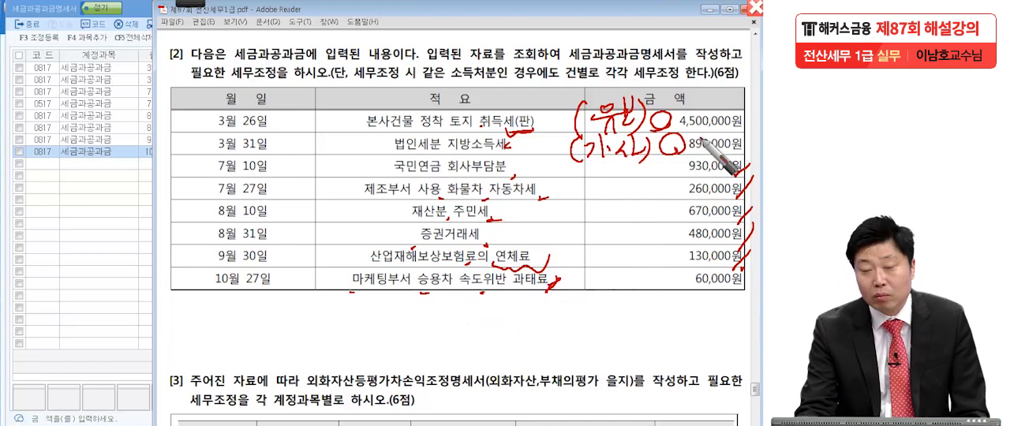
Underline 과태료 in the 10월 27일 entry, circle beside 60,000원, and write the bracketed note 기·사.
{"action": "left_click_drag", "start_coordinate": [513, 290], "coordinate": [557, 281]}
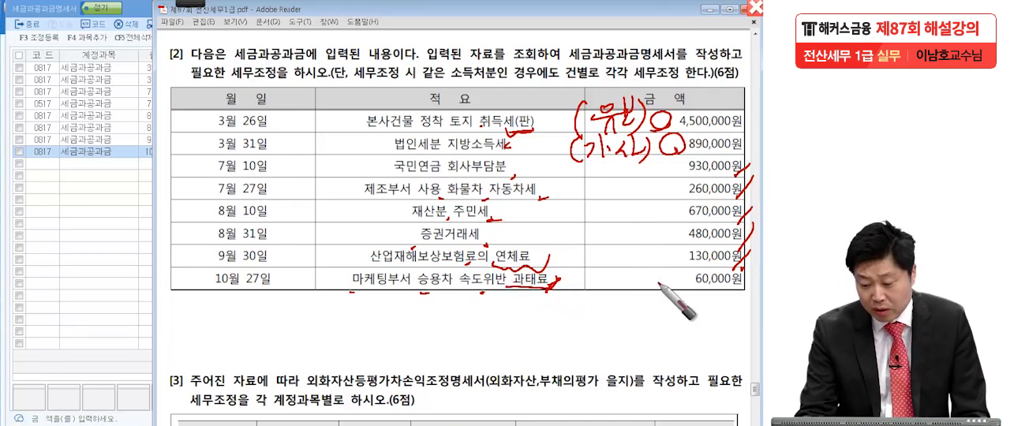
{"action": "mouse_move", "coordinate": [669, 272]}
{"action": "left_mouse_down"}
{"action": "mouse_move", "coordinate": [680, 292]}
{"action": "mouse_move", "coordinate": [668, 272]}
{"action": "left_mouse_up"}
{"action": "mouse_move", "coordinate": [598, 263]}
{"action": "left_mouse_down"}
{"action": "mouse_move", "coordinate": [584, 283]}
{"action": "mouse_move", "coordinate": [593, 303]}
{"action": "left_mouse_up"}
{"action": "left_click_drag", "start_coordinate": [597, 274], "coordinate": [596, 295]}
{"action": "left_click_drag", "start_coordinate": [620, 261], "coordinate": [618, 302]}
{"action": "left_click", "coordinate": [625, 285]}
{"action": "left_click_drag", "start_coordinate": [634, 265], "coordinate": [628, 298]}
{"action": "left_click_drag", "start_coordinate": [633, 279], "coordinate": [641, 297]}
{"action": "left_click_drag", "start_coordinate": [647, 263], "coordinate": [647, 302]}
{"action": "left_click_drag", "start_coordinate": [647, 282], "coordinate": [655, 280]}
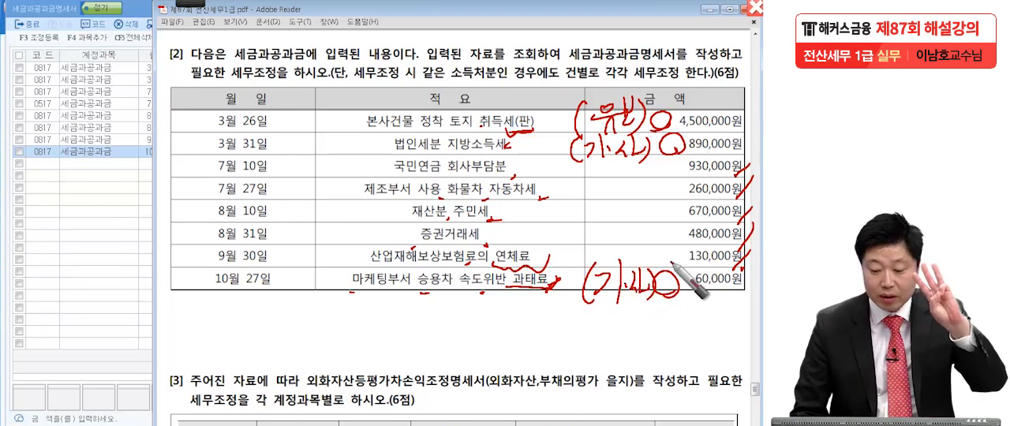
In KcLep's 세금과공과금명세서, mark 본사건물 정착 토지취득세, 법인세분 지방소득세 and the 속도위반 과태료 entry as 손금불산입.
{"action": "left_click", "coordinate": [123, 225]}
{"action": "left_click", "coordinate": [555, 69]}
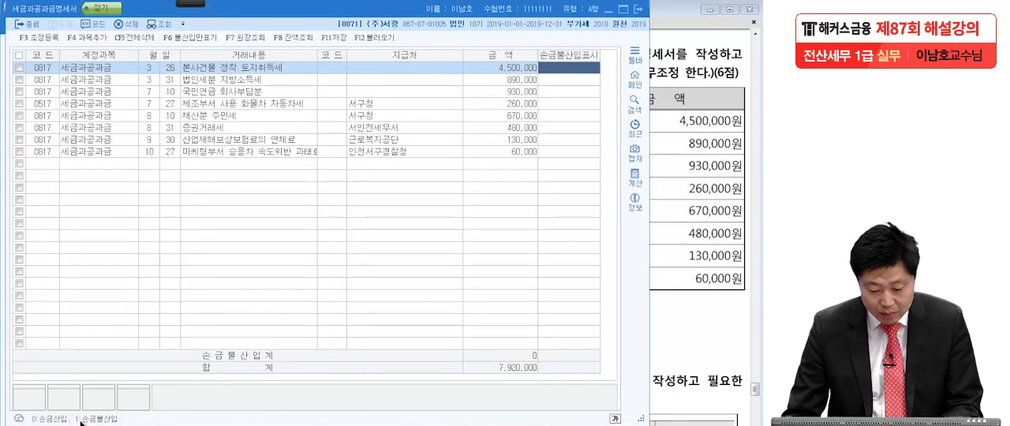
{"action": "type", "text": "1"}
{"action": "key", "text": "Return"}
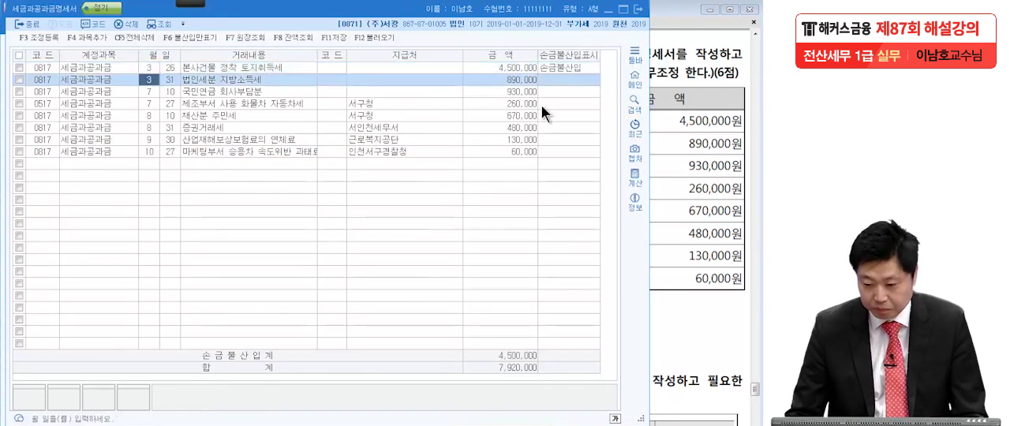
{"action": "left_click", "coordinate": [568, 80]}
{"action": "type", "text": "1"}
{"action": "key", "text": "Return"}
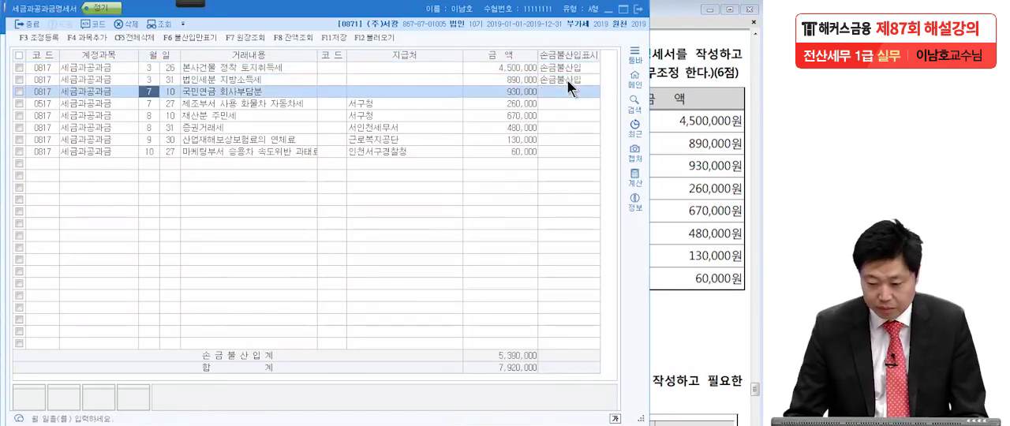
{"action": "left_click", "coordinate": [576, 150]}
{"action": "type", "text": "1"}
{"action": "key", "text": "Return"}
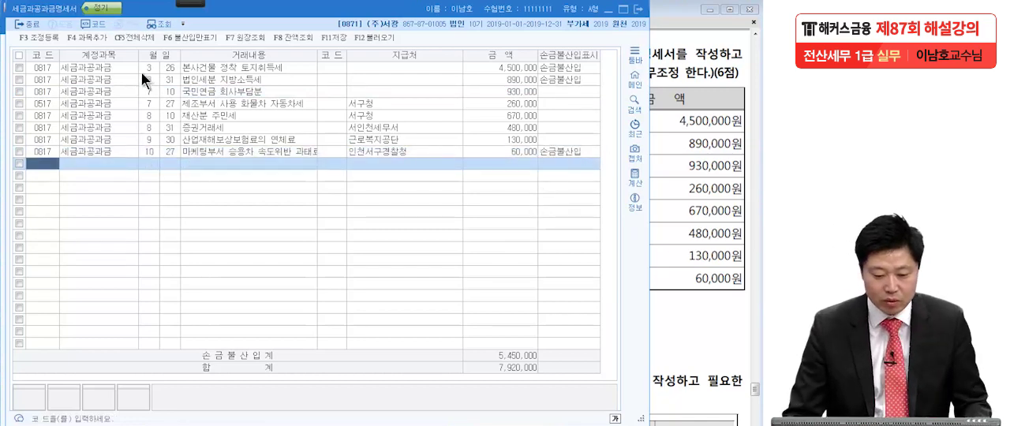
Open 조정 등록 and enable 직접입력 for the first empty row under 익금산입 및 손금불산입.
{"action": "left_click", "coordinate": [47, 37]}
{"action": "left_click_drag", "start_coordinate": [292, 49], "coordinate": [291, 118]}
{"action": "left_click_drag", "start_coordinate": [300, 89], "coordinate": [300, 84]}
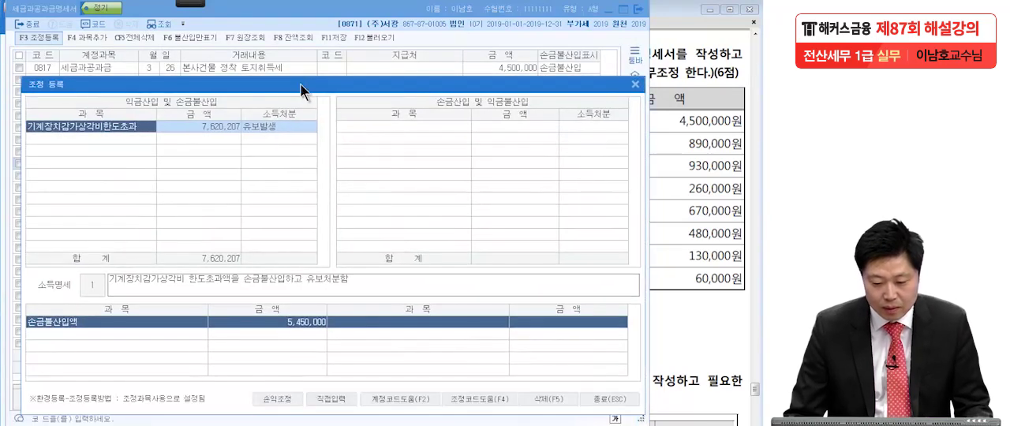
{"action": "left_click", "coordinate": [131, 138]}
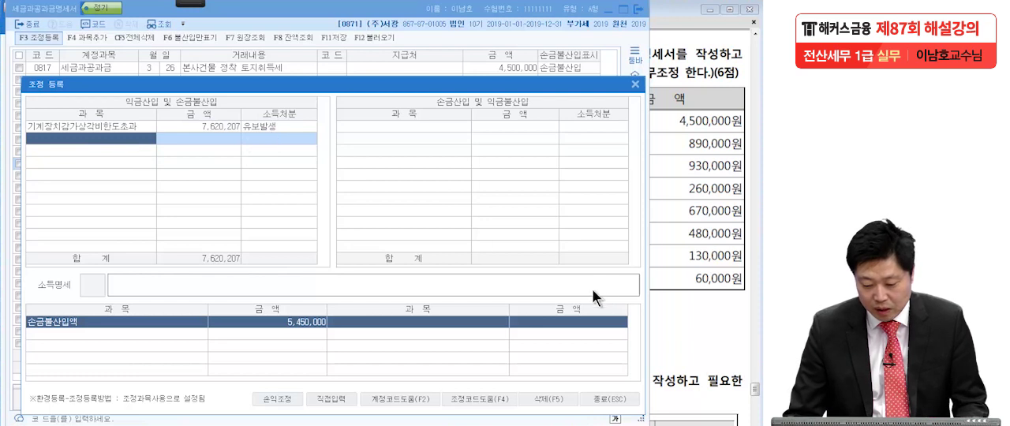
{"action": "left_click", "coordinate": [334, 400]}
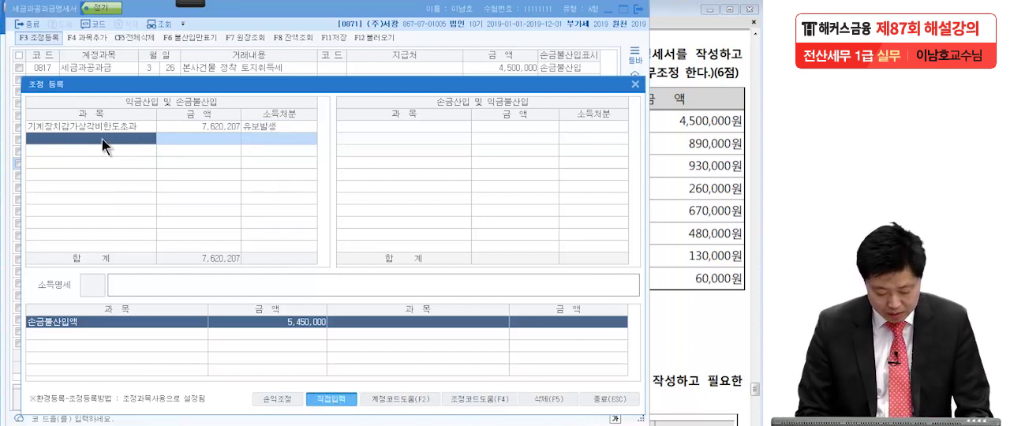
Register the adjustment 본사건물 정착 토지취득세 for 4,500,000 with the disposition 유보발생.
{"action": "type", "text": "본사거"}
{"action": "type", "text": "물 정착"}
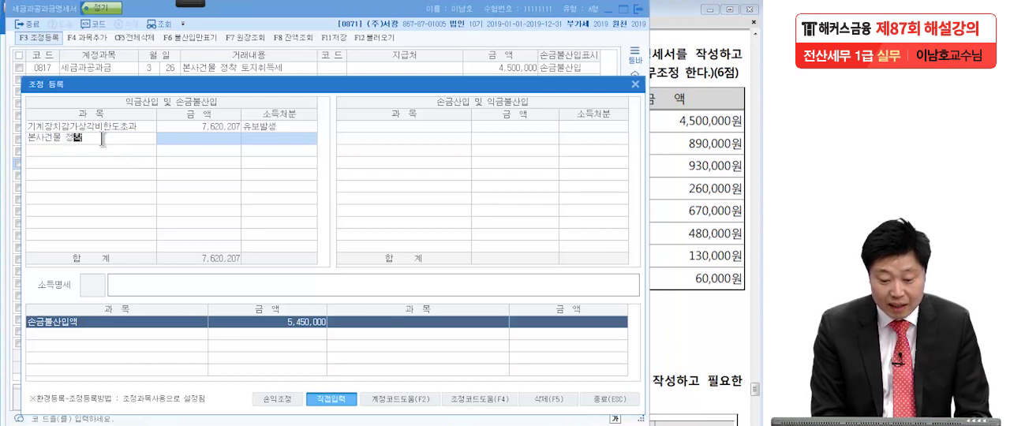
{"action": "type", "text": " 토지취득세"}
{"action": "key", "text": "Return"}
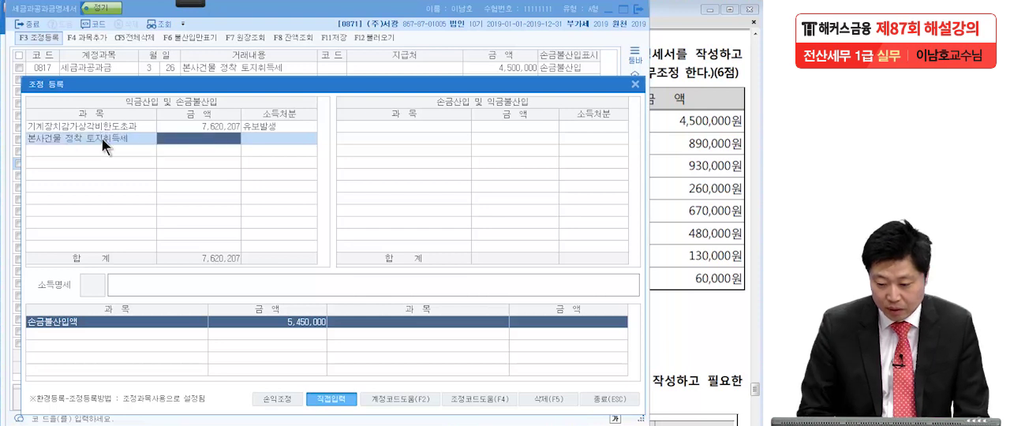
{"action": "type", "text": "450000"}
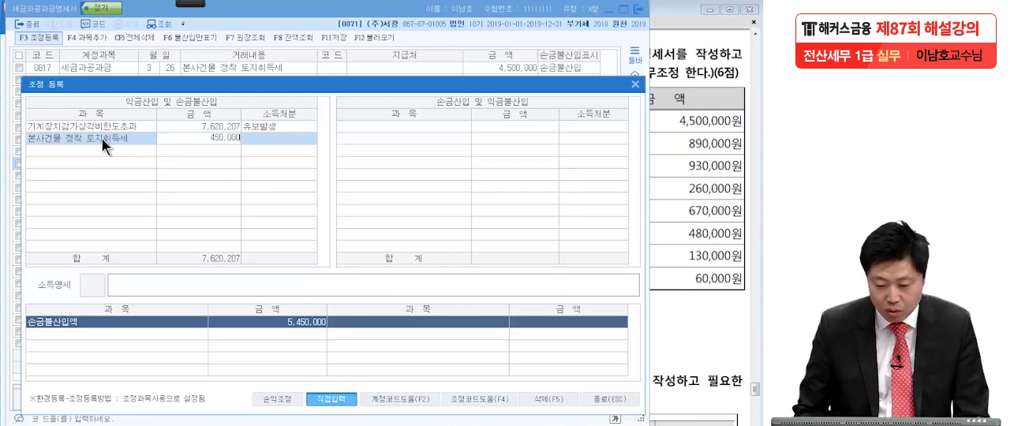
{"action": "type", "text": "0"}
{"action": "key", "text": "Return"}
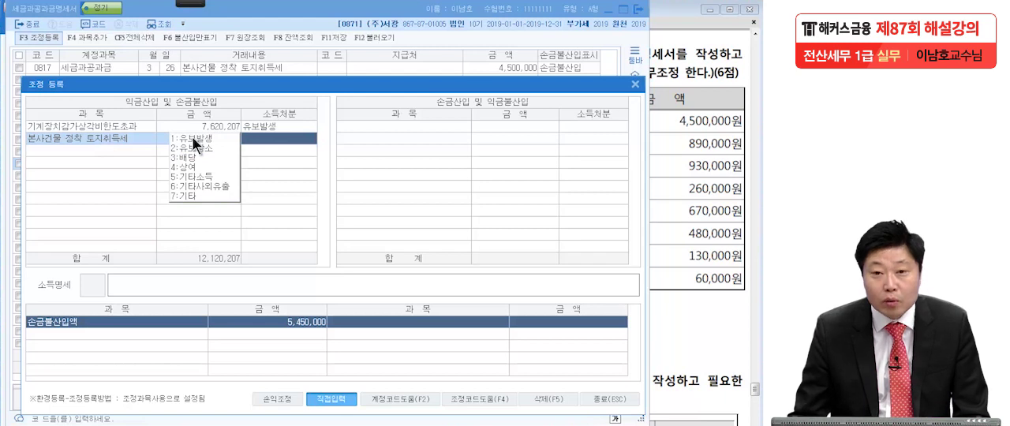
{"action": "left_click", "coordinate": [195, 144]}
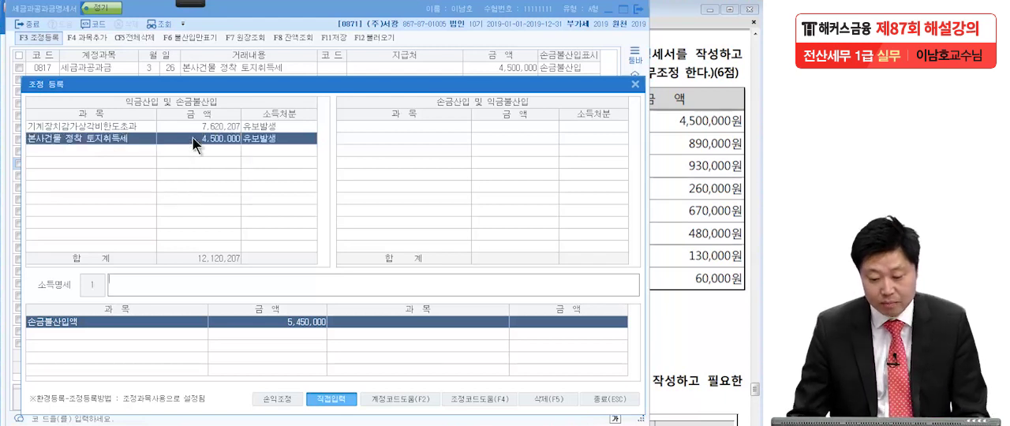
Register the adjustment 법인세분 지방소득세 for 890,000 with the disposition 기타사외유출.
{"action": "left_click", "coordinate": [109, 154]}
{"action": "mouse_move", "coordinate": [248, 88]}
{"action": "left_mouse_down"}
{"action": "mouse_move", "coordinate": [250, 105]}
{"action": "mouse_move", "coordinate": [253, 97]}
{"action": "left_mouse_up"}
{"action": "type", "text": "법인세"}
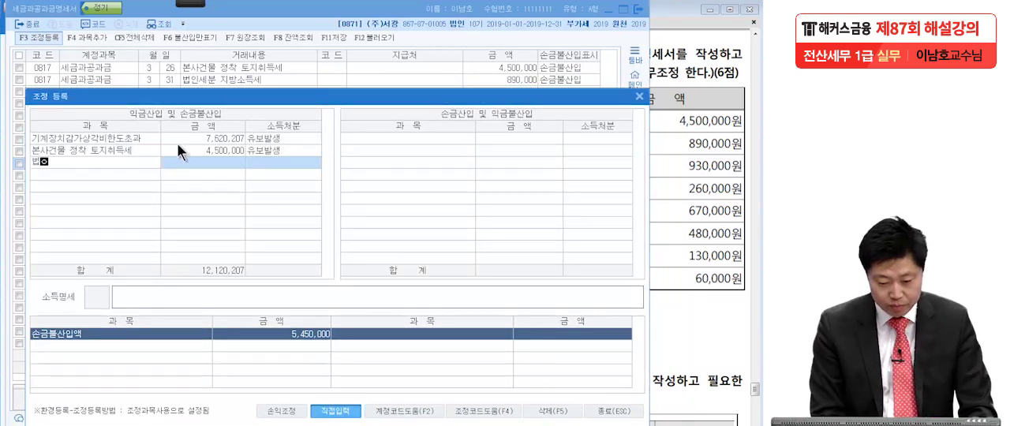
{"action": "type", "text": "분 지방소"}
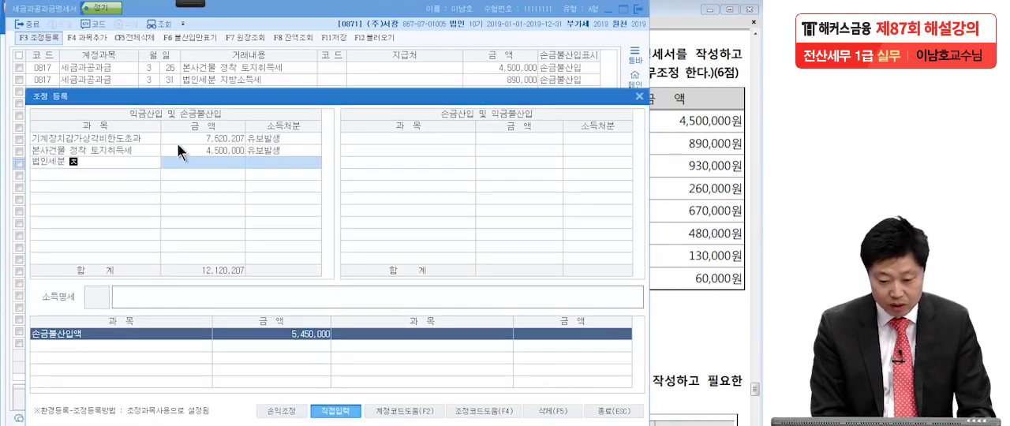
{"action": "type", "text": "득"}
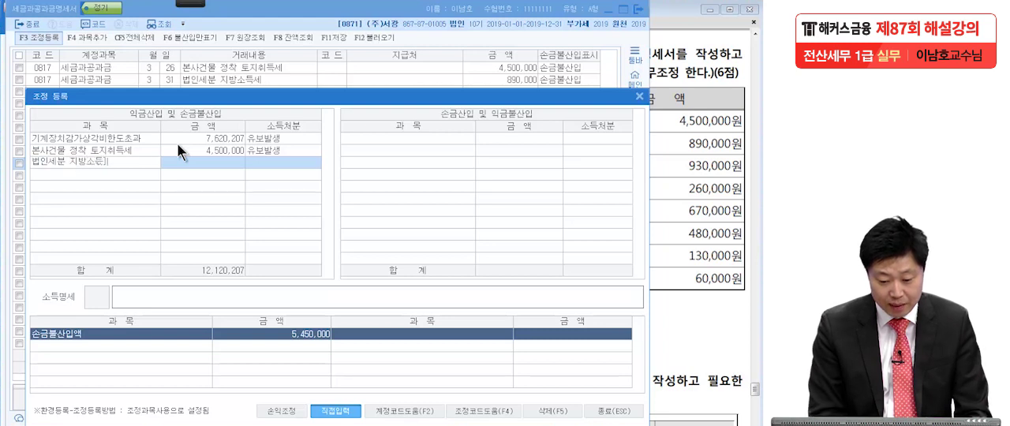
{"action": "key", "text": "BackSpace"}
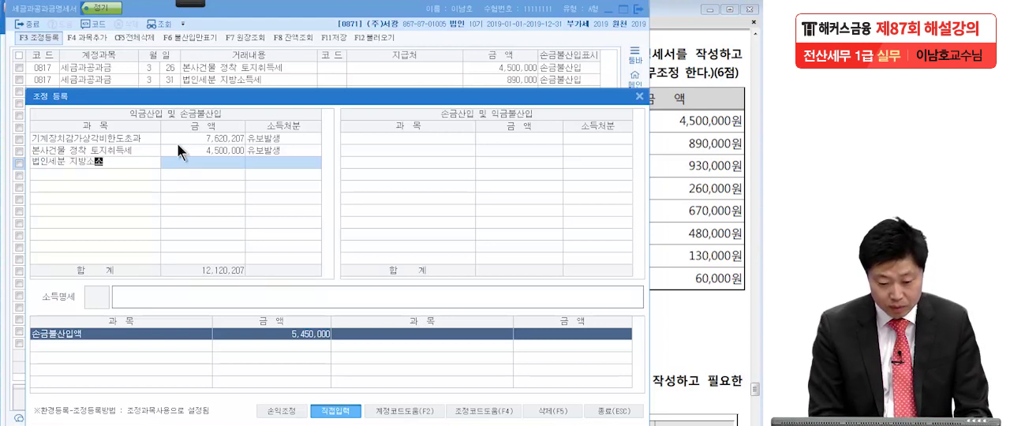
{"action": "type", "text": "득세"}
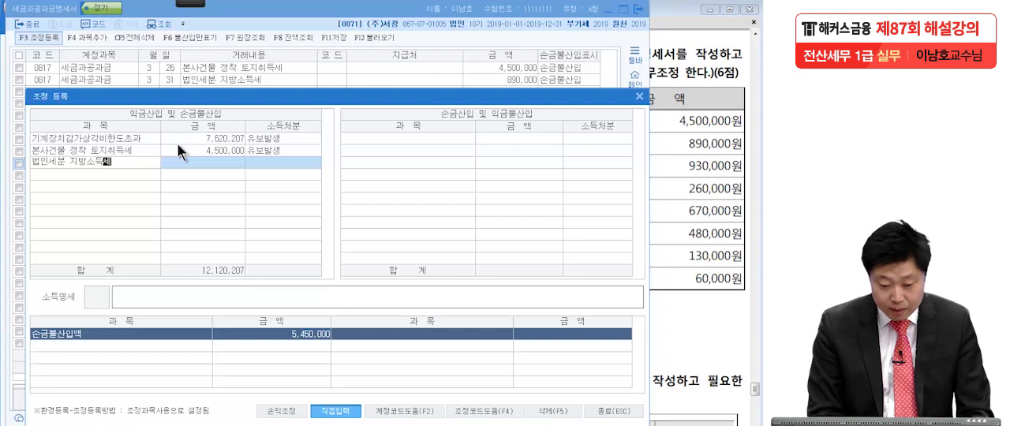
{"action": "key", "text": "Return"}
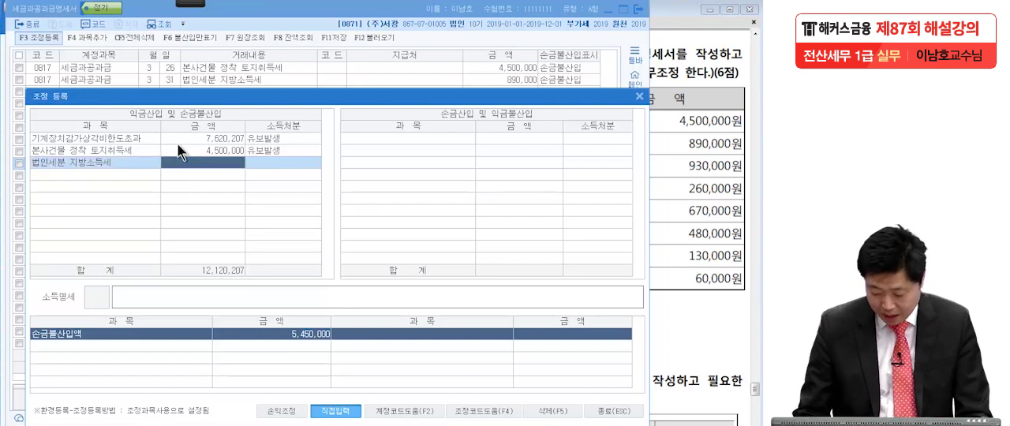
{"action": "type", "text": "8900000"}
{"action": "key", "text": "Return"}
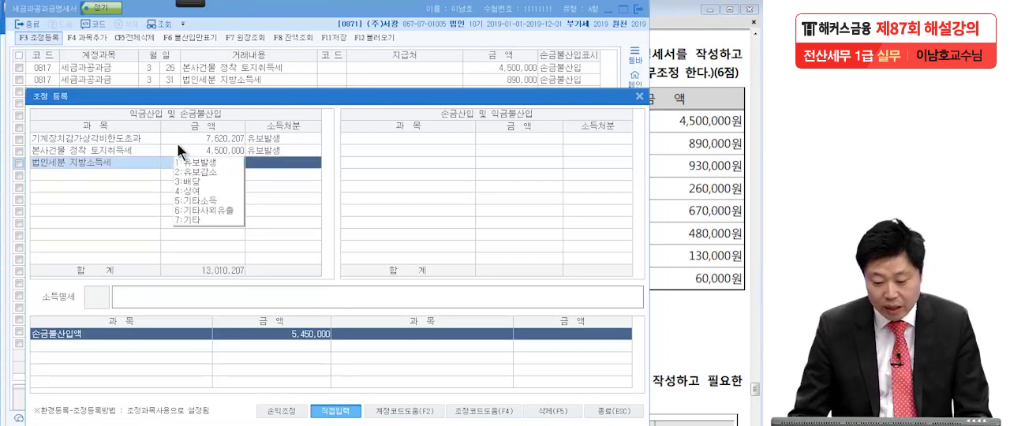
{"action": "left_click", "coordinate": [208, 211]}
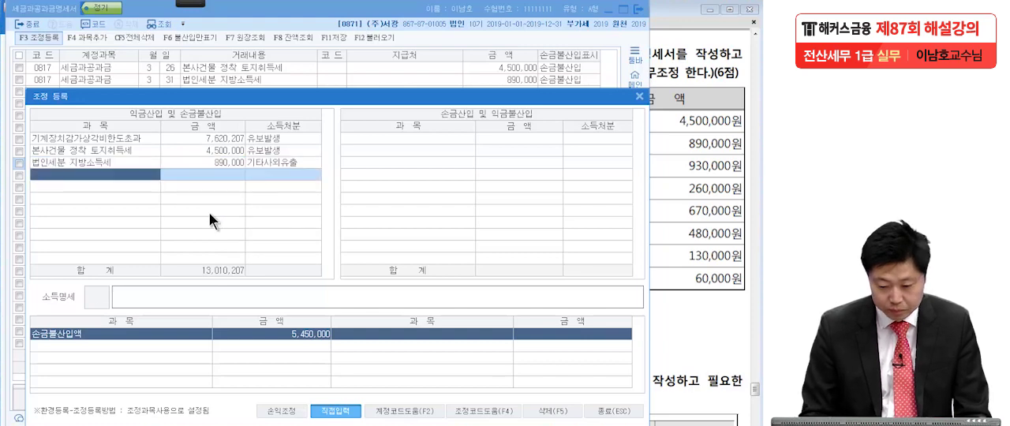
Register the adjustment 마케팅부서 승용차 속도위반 과태료 for 60,000 with the disposition 기타사외유출.
{"action": "left_click_drag", "start_coordinate": [481, 97], "coordinate": [483, 170]}
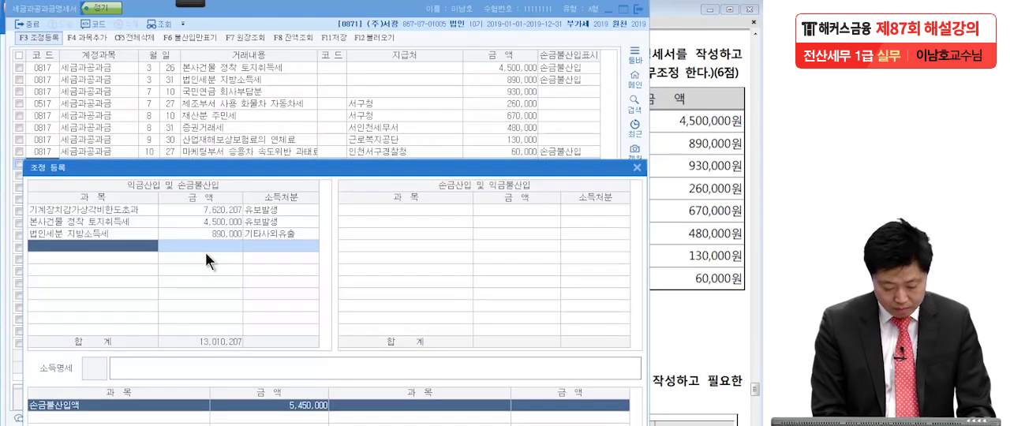
{"action": "type", "text": "마케팅부서"}
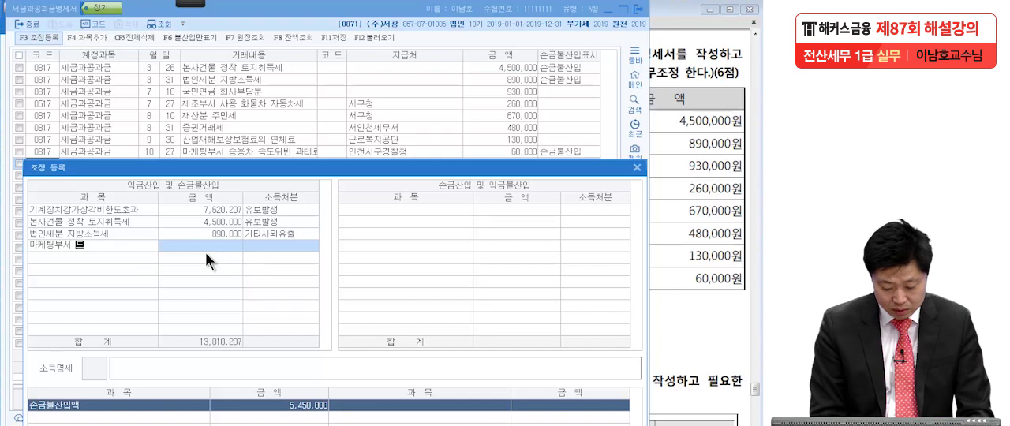
{"action": "type", "text": " 승용차 속도위반 과태료"}
{"action": "key", "text": "Return"}
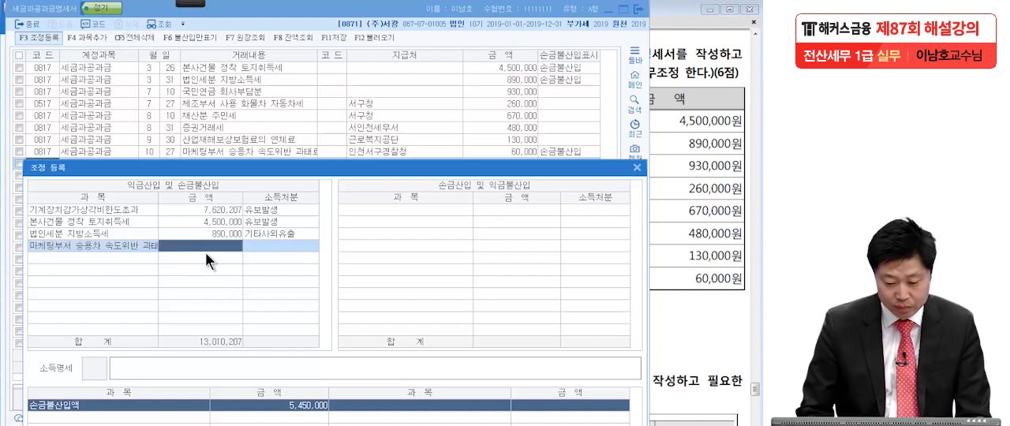
{"action": "type", "text": "60"}
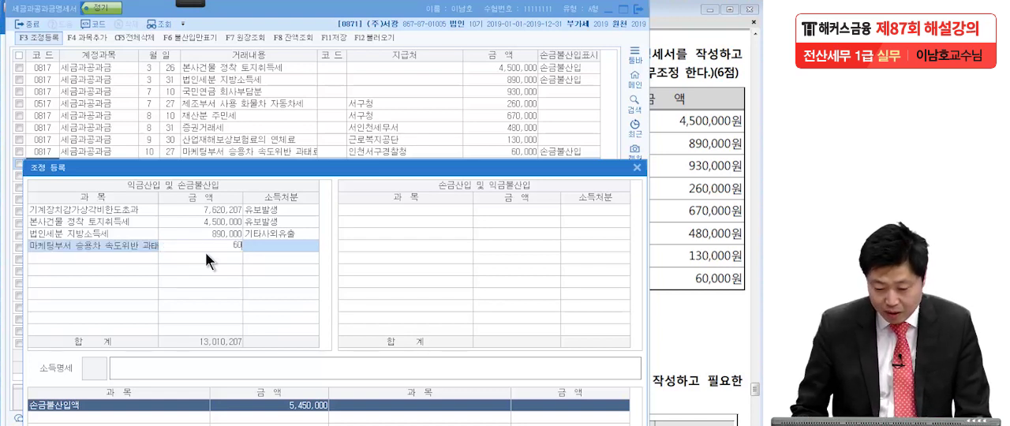
{"action": "key", "text": "Return"}
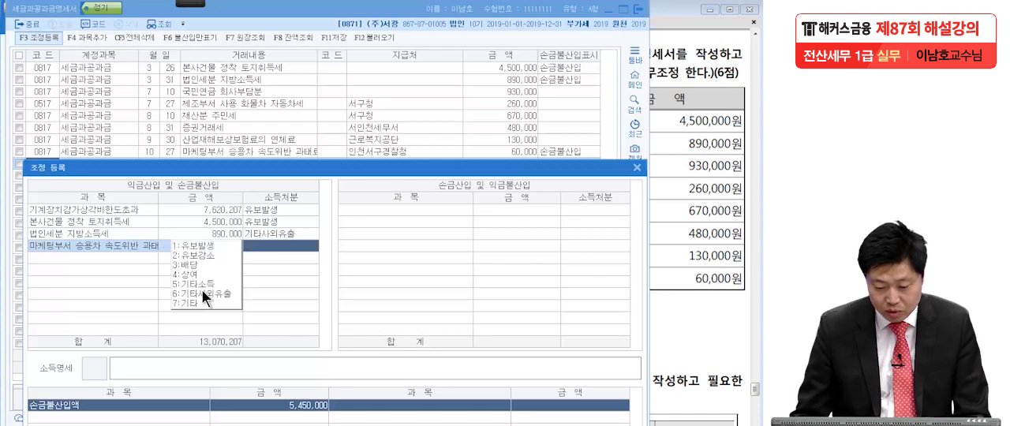
{"action": "left_click", "coordinate": [202, 292]}
Close the 조정 등록 dialog and exit the 세금과공과금명세서 form.
{"action": "left_click_drag", "start_coordinate": [271, 173], "coordinate": [264, 50]}
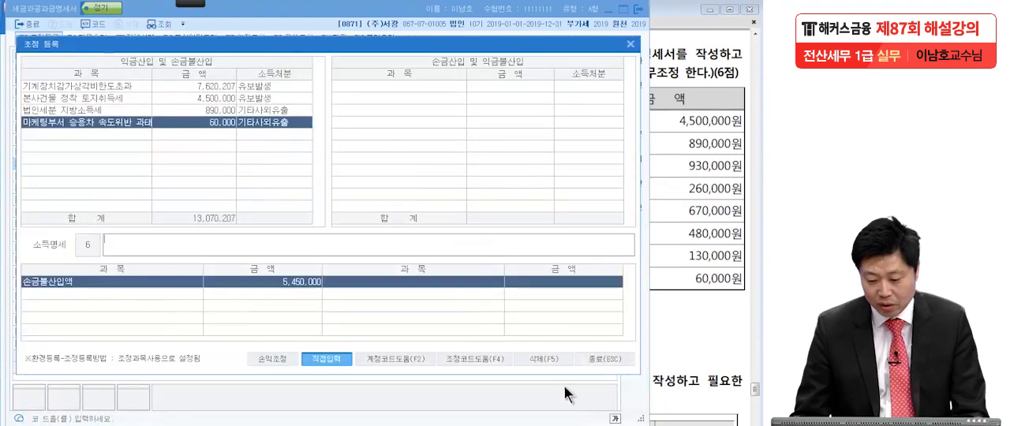
{"action": "left_click", "coordinate": [600, 359]}
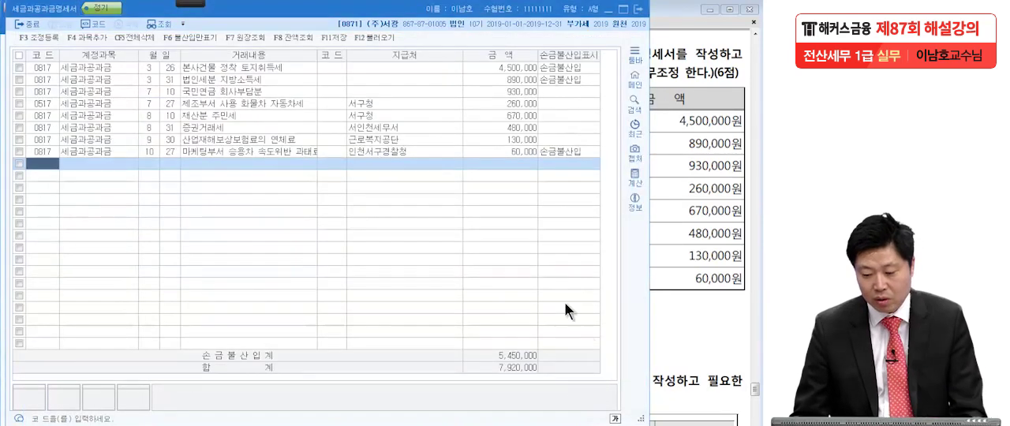
{"action": "left_click", "coordinate": [638, 9]}
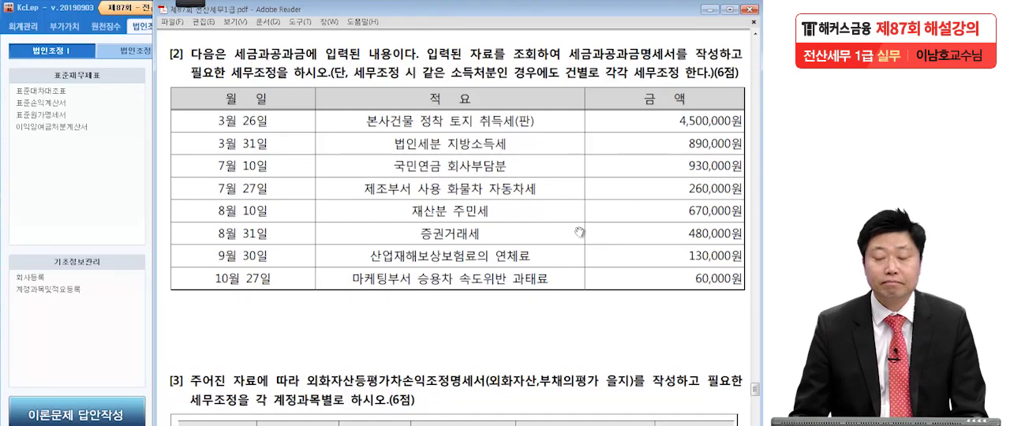
In question [3], underline 외화자산등평가차손익조정명세서(외화자산,부채의평가 을지) and 세무조정을, and mark the three account rows in red.
{"action": "scroll", "coordinate": [580, 232], "scroll_direction": "down", "scroll_amount": 10}
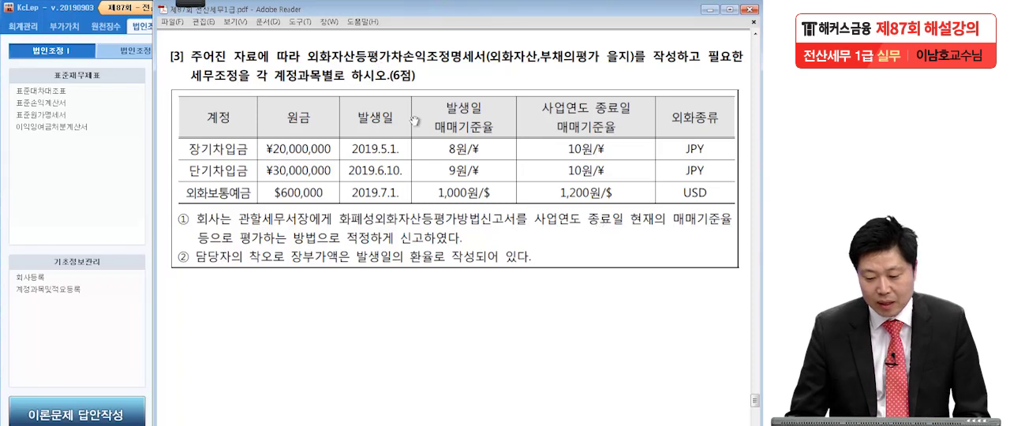
{"action": "left_click", "coordinate": [193, 4]}
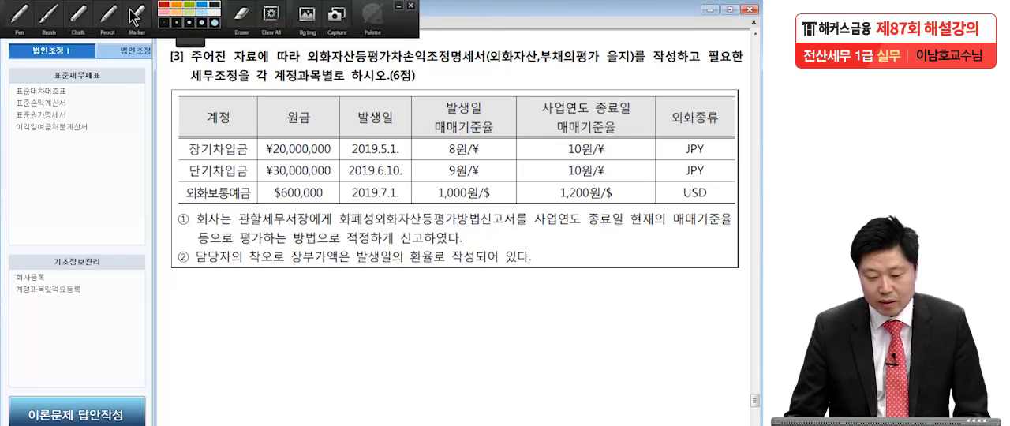
{"action": "left_click", "coordinate": [18, 16]}
{"action": "left_click_drag", "start_coordinate": [302, 57], "coordinate": [483, 58]}
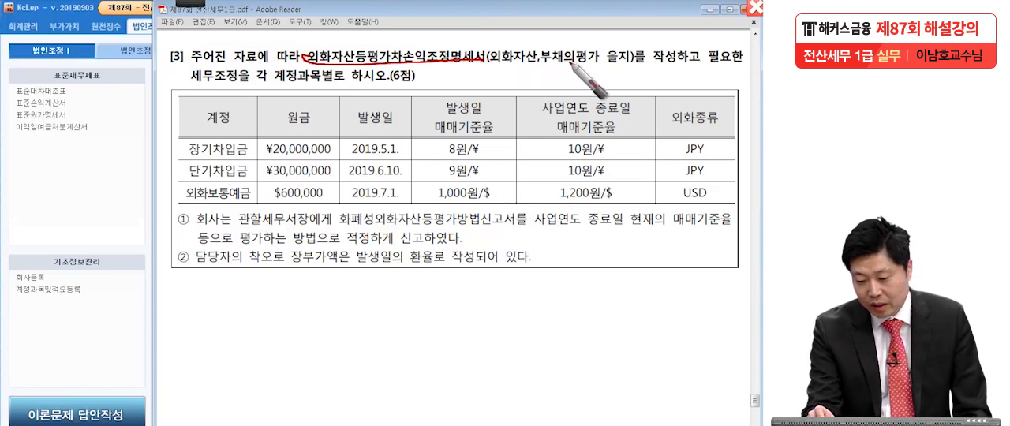
{"action": "left_click_drag", "start_coordinate": [634, 66], "coordinate": [498, 68]}
{"action": "left_click_drag", "start_coordinate": [655, 58], "coordinate": [674, 61]}
{"action": "left_click_drag", "start_coordinate": [186, 93], "coordinate": [258, 83]}
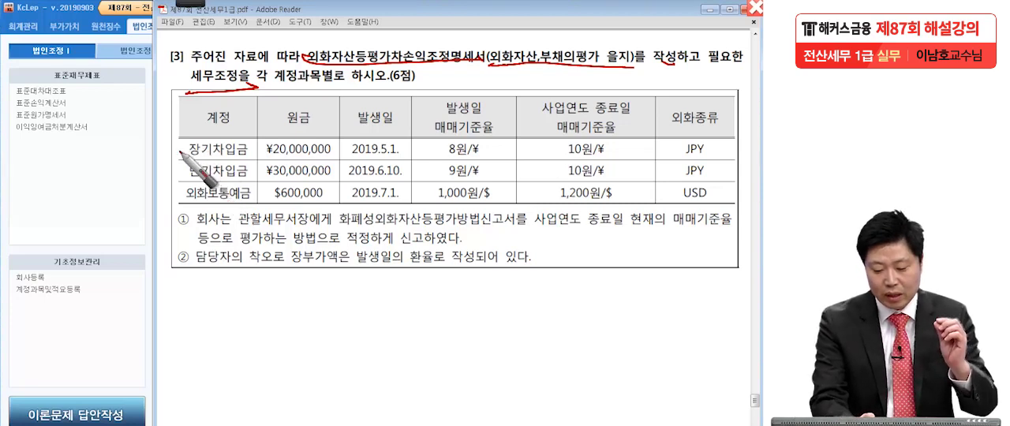
{"action": "left_click_drag", "start_coordinate": [171, 148], "coordinate": [170, 199]}
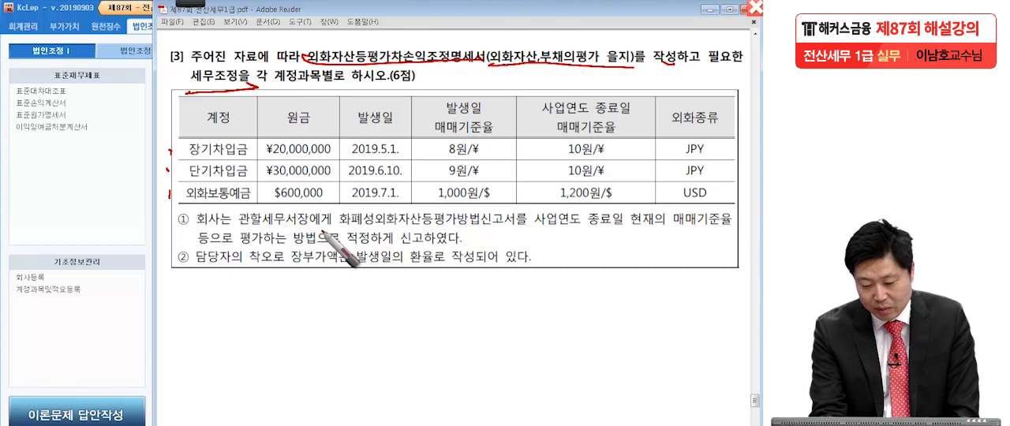
In note ①, mark the key phrases and underline 사업연도 종료일 현재의 매매기준율 등으로 평가하는 방법; box 외화자산등평가차손익조정명세서 in the question.
{"action": "left_click_drag", "start_coordinate": [331, 228], "coordinate": [336, 230]}
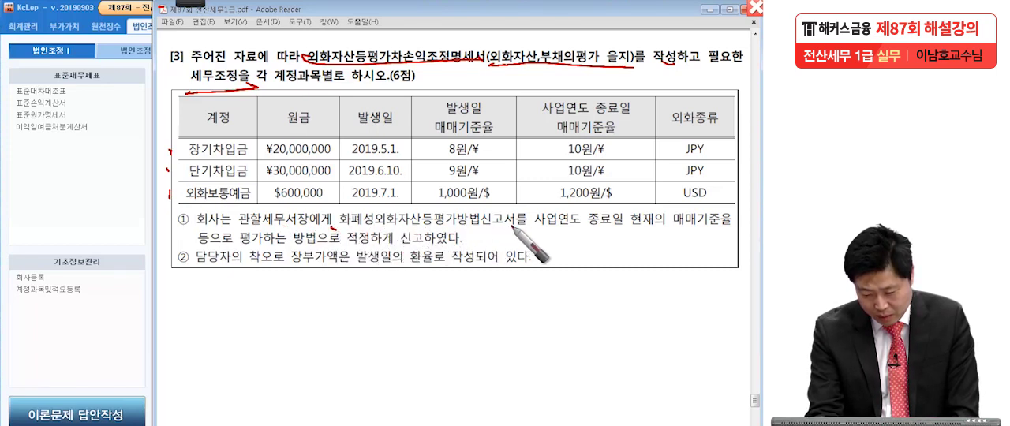
{"action": "left_click_drag", "start_coordinate": [516, 229], "coordinate": [518, 223]}
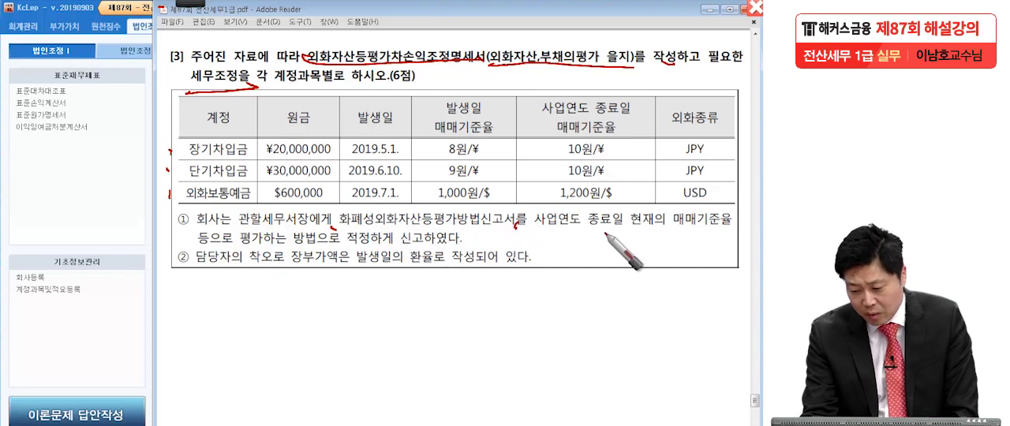
{"action": "left_click_drag", "start_coordinate": [667, 226], "coordinate": [678, 227]}
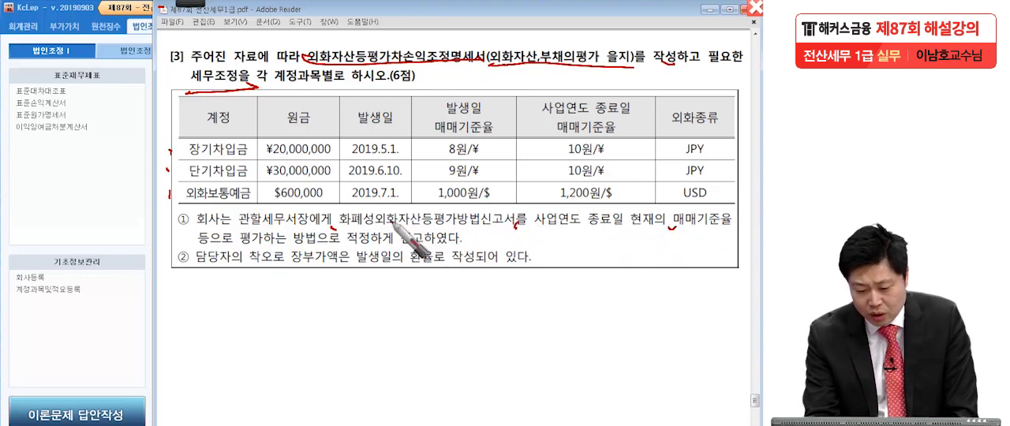
{"action": "left_click_drag", "start_coordinate": [319, 245], "coordinate": [325, 246]}
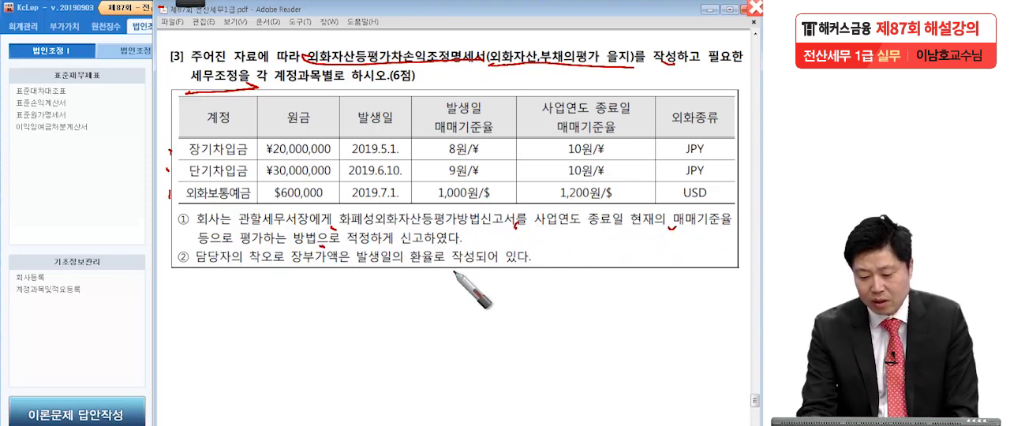
{"action": "left_click_drag", "start_coordinate": [535, 233], "coordinate": [732, 224]}
{"action": "left_click_drag", "start_coordinate": [190, 254], "coordinate": [322, 252]}
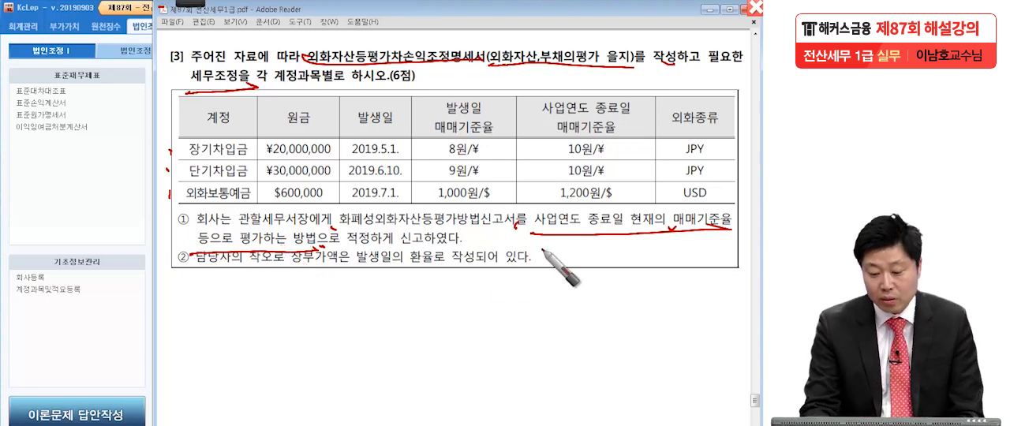
{"action": "left_click_drag", "start_coordinate": [531, 235], "coordinate": [745, 232]}
{"action": "mouse_move", "coordinate": [303, 64]}
{"action": "left_mouse_down"}
{"action": "mouse_move", "coordinate": [491, 41]}
{"action": "mouse_move", "coordinate": [305, 68]}
{"action": "left_mouse_up"}
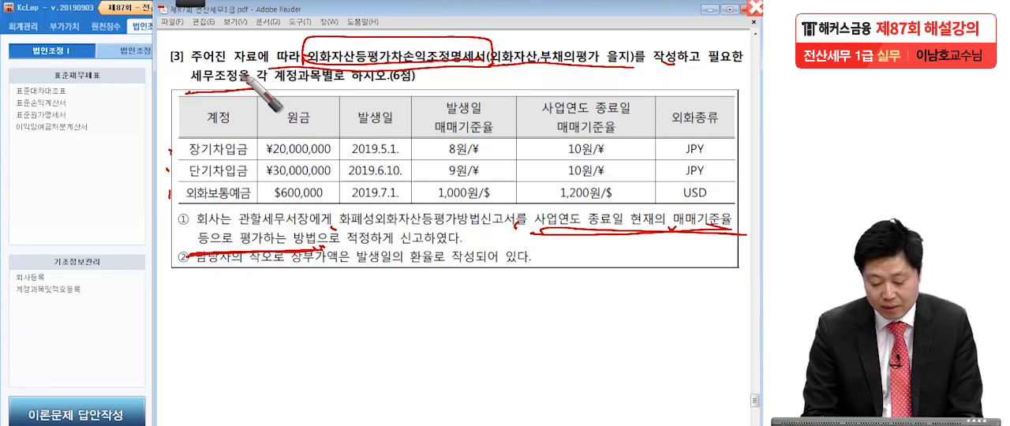
Underline the phrases of note ② about the book value using the 발생일 rate, and mark the 발생일 dates in red.
{"action": "left_click_drag", "start_coordinate": [188, 276], "coordinate": [432, 274]}
{"action": "left_click_drag", "start_coordinate": [537, 268], "coordinate": [454, 266]}
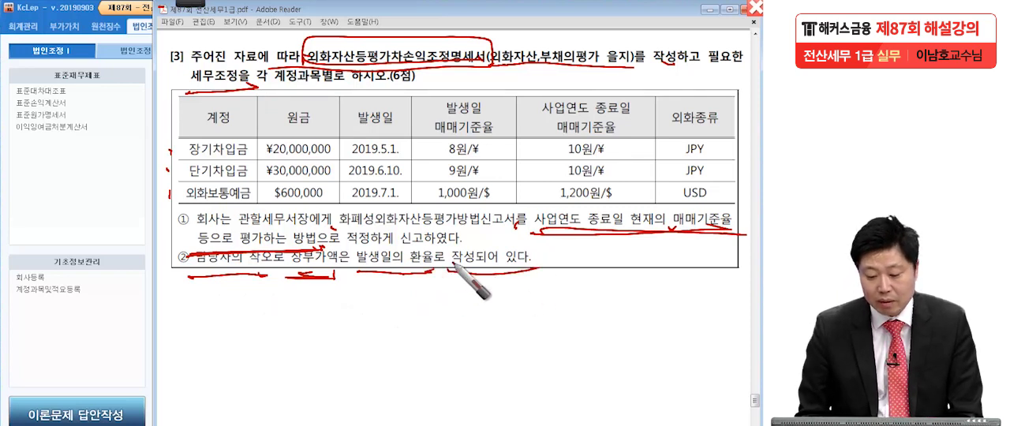
{"action": "left_click", "coordinate": [406, 154]}
{"action": "left_click", "coordinate": [407, 177]}
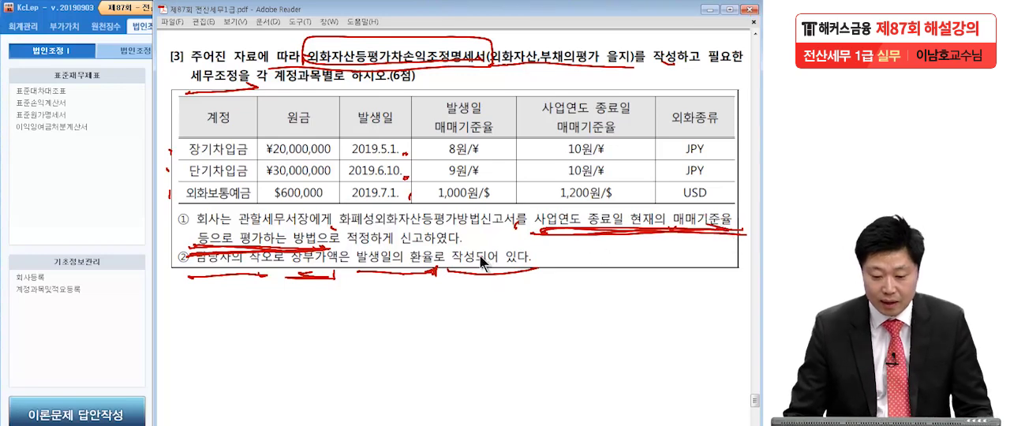
Clear the pen marks, return to KcLep and open the 외화자산등평가차손익조정명세서 form.
{"action": "key", "text": "Escape"}
{"action": "left_click", "coordinate": [99, 167]}
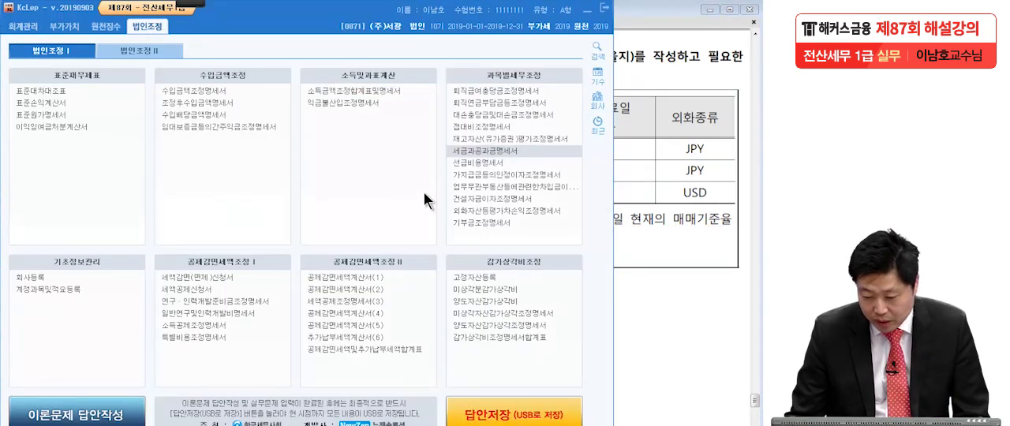
{"action": "left_click", "coordinate": [467, 212]}
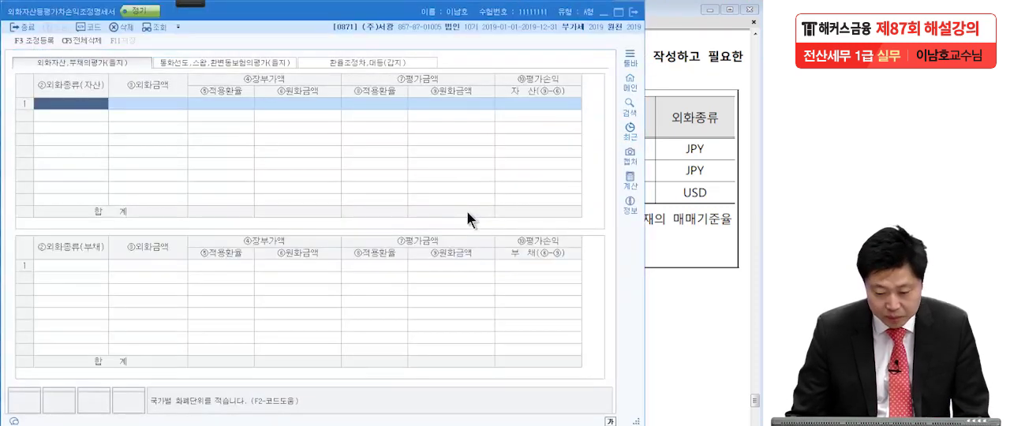
Check the foreign-currency deposit in the question and set the first 외화종류(자산) row to USD.
{"action": "left_click", "coordinate": [667, 189]}
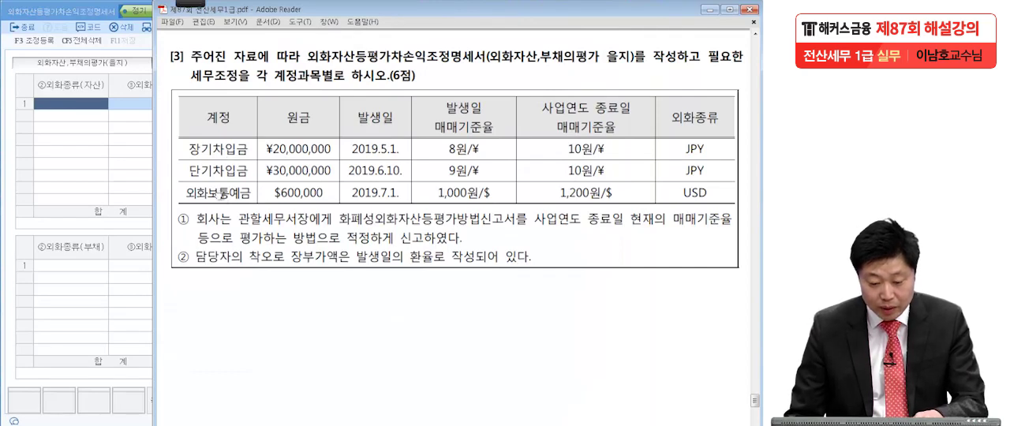
{"action": "left_click", "coordinate": [71, 104]}
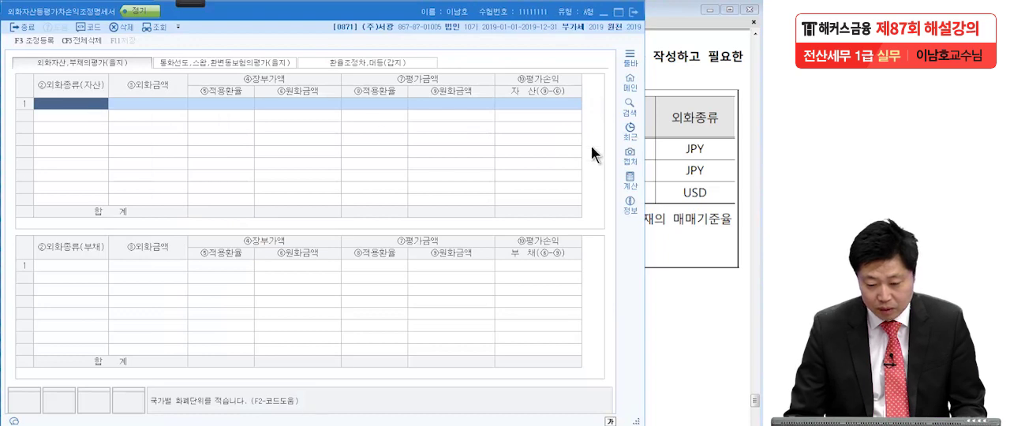
{"action": "left_click", "coordinate": [680, 183]}
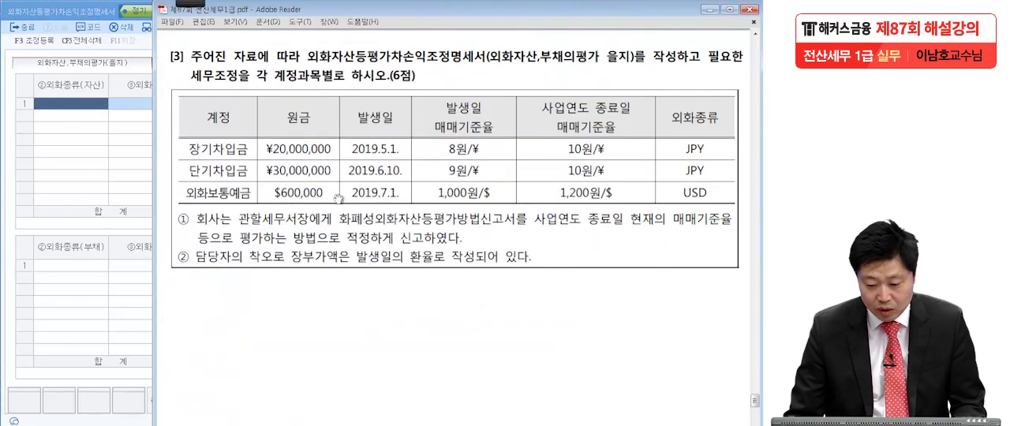
{"action": "left_click", "coordinate": [84, 102]}
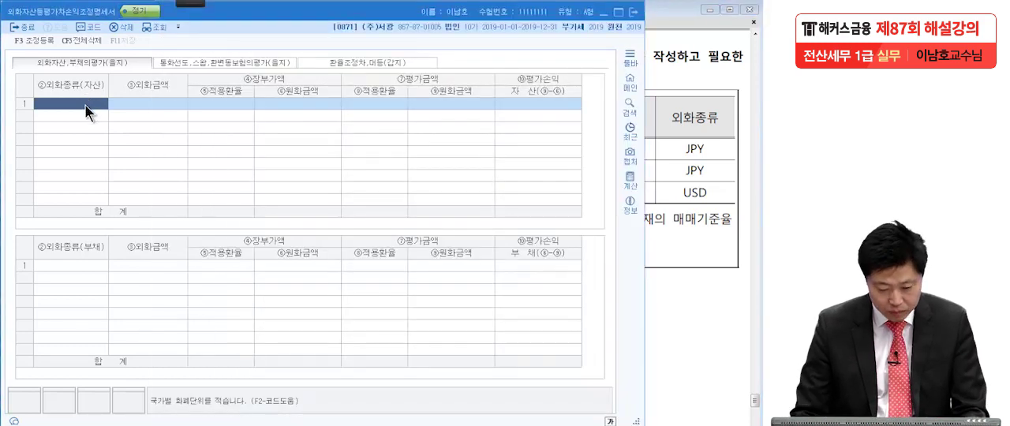
{"action": "key", "text": "F2"}
{"action": "type", "text": "USD"}
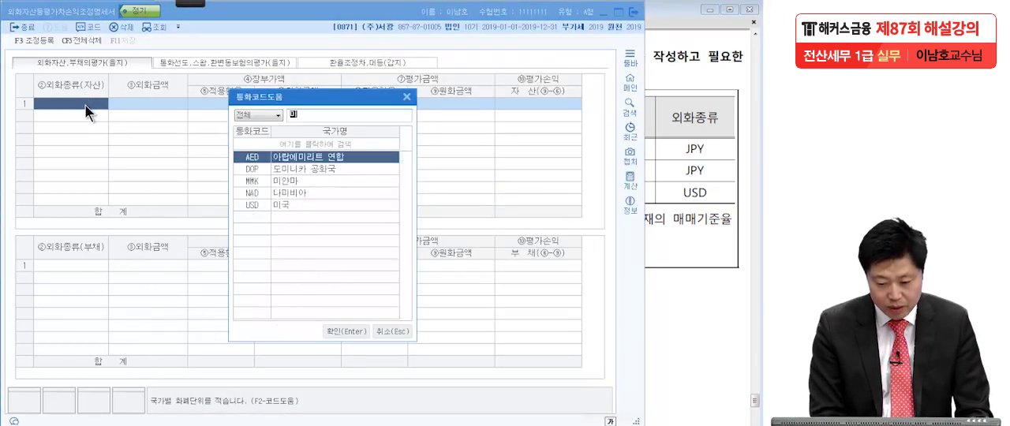
{"action": "key", "text": "Return"}
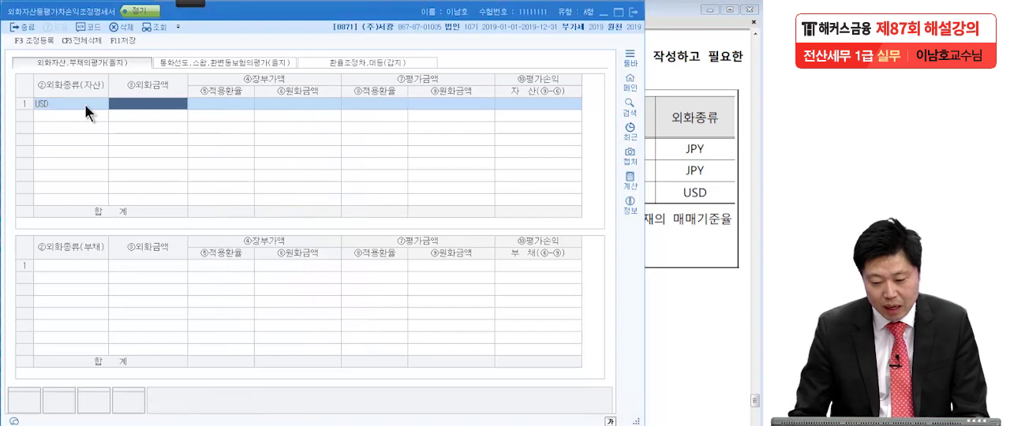
Enter the deposit's 외화금액 of 600,000 in the USD asset row, as given in the question.
{"action": "left_click", "coordinate": [676, 181]}
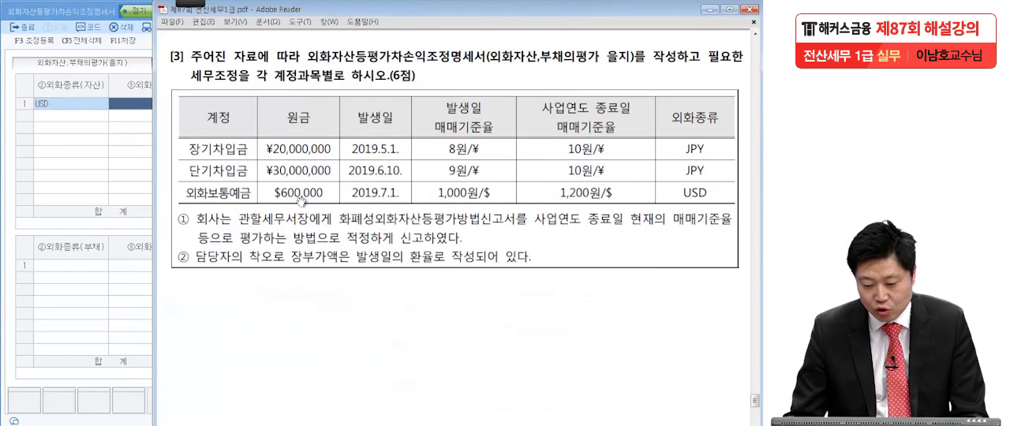
{"action": "left_click", "coordinate": [128, 143]}
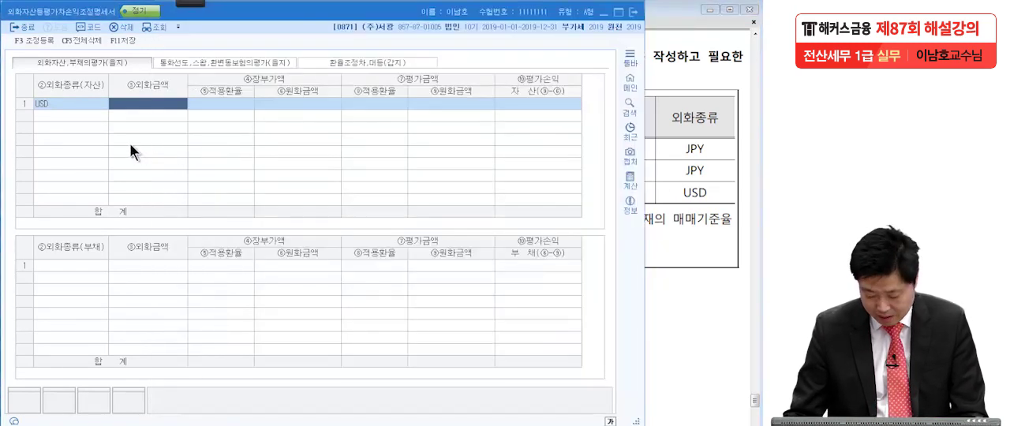
{"action": "type", "text": "600000"}
{"action": "key", "text": "Return"}
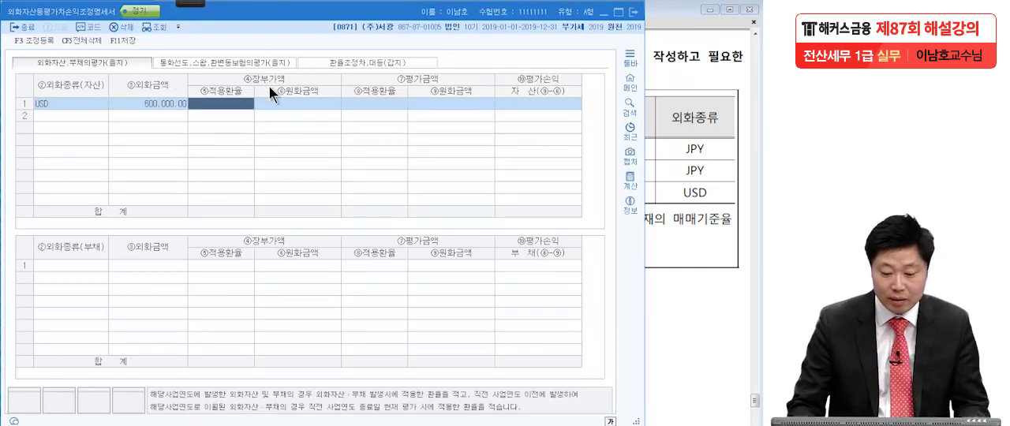
Set the 장부가액 적용환율 of the USD asset row to 1,000, the question's 발생일 rate.
{"action": "left_click", "coordinate": [697, 153]}
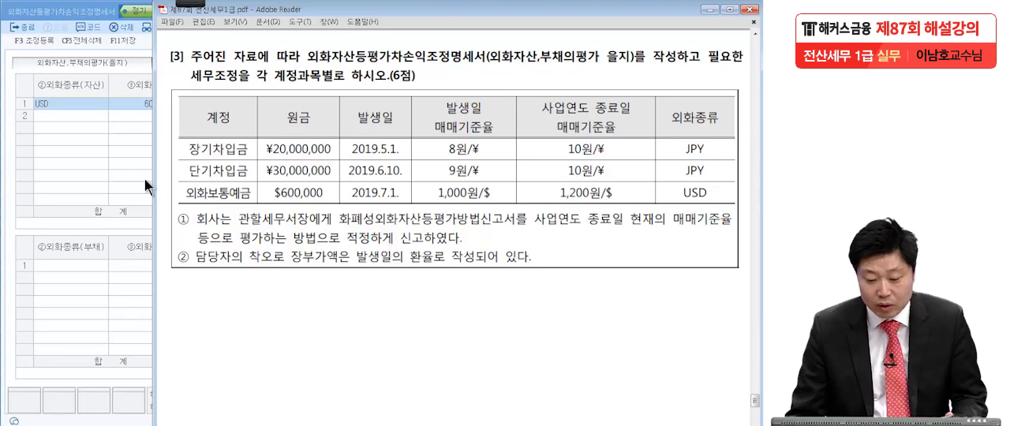
{"action": "left_click", "coordinate": [121, 175]}
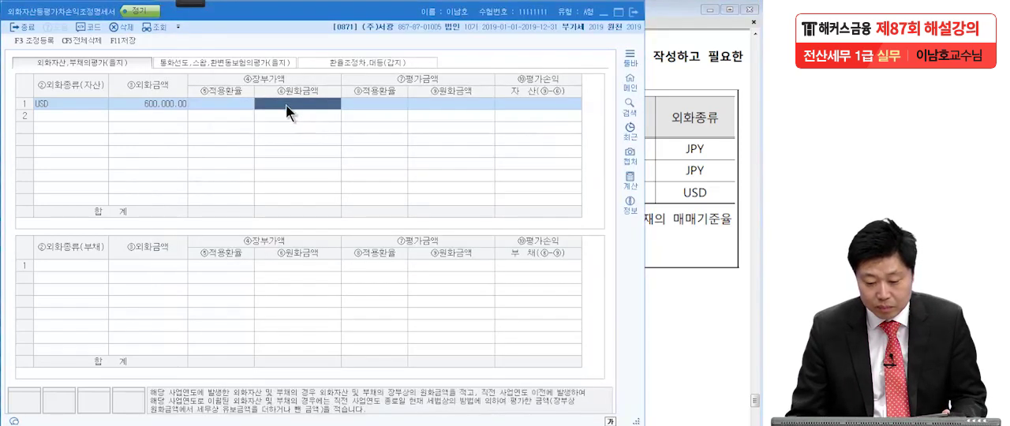
{"action": "left_click", "coordinate": [694, 267]}
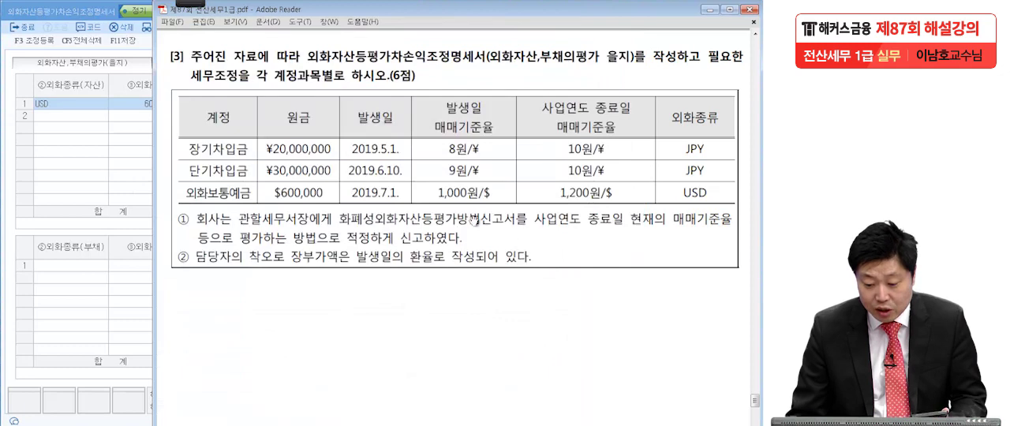
{"action": "left_click", "coordinate": [89, 189]}
{"action": "type", "text": "1000"}
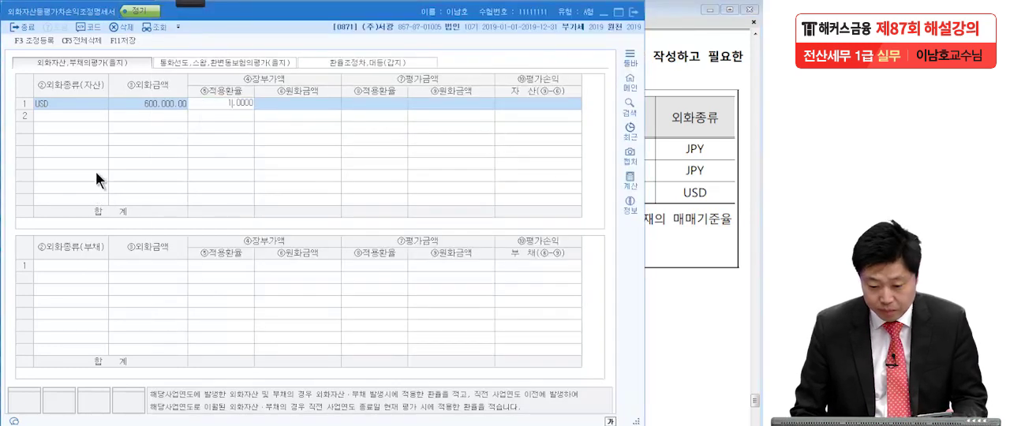
{"action": "key", "text": "Return"}
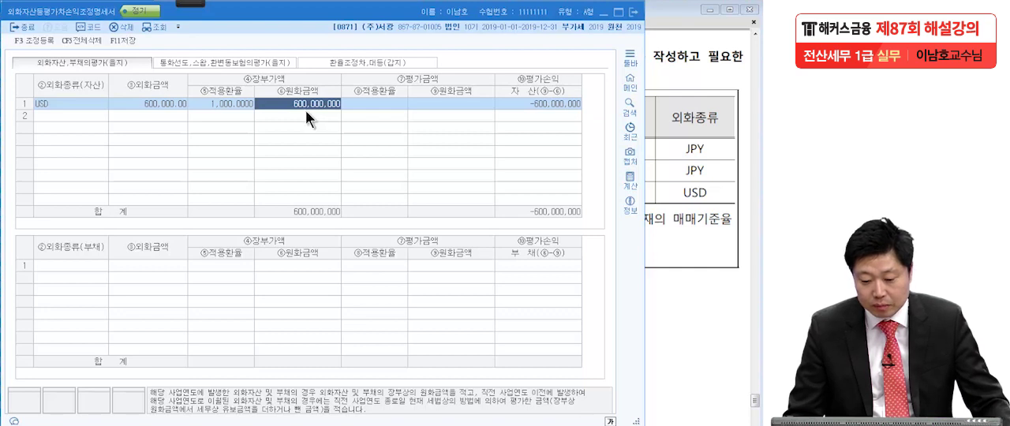
Set the 평가금액 적용환율 of the USD asset row to 1,200, the question's 사업연도 종료일 rate.
{"action": "left_click", "coordinate": [386, 103]}
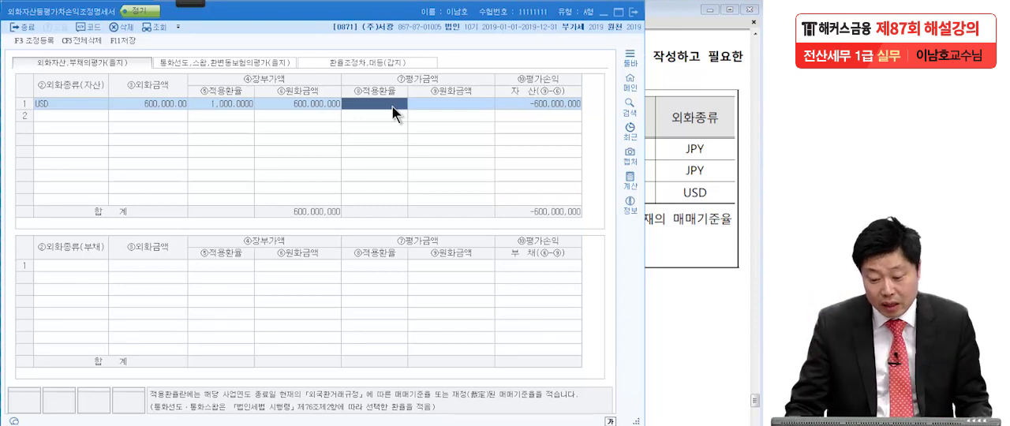
{"action": "left_click", "coordinate": [665, 164]}
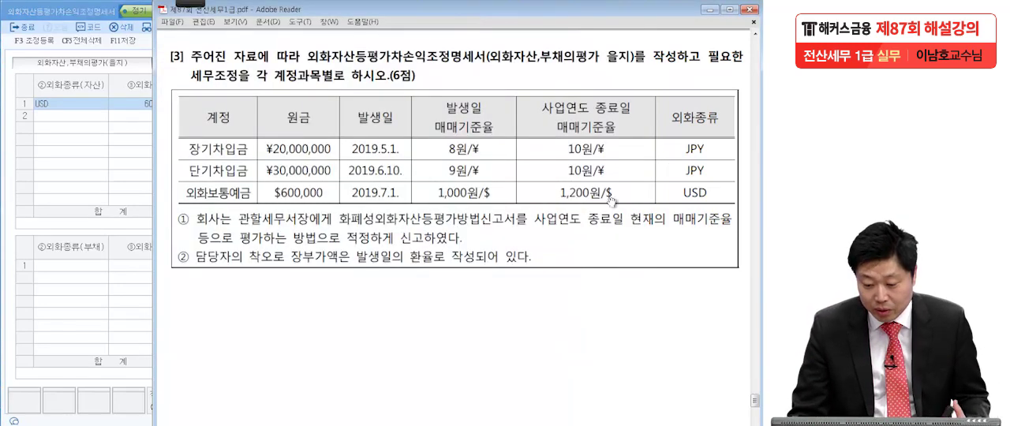
{"action": "left_click", "coordinate": [99, 168]}
{"action": "type", "text": "1200"}
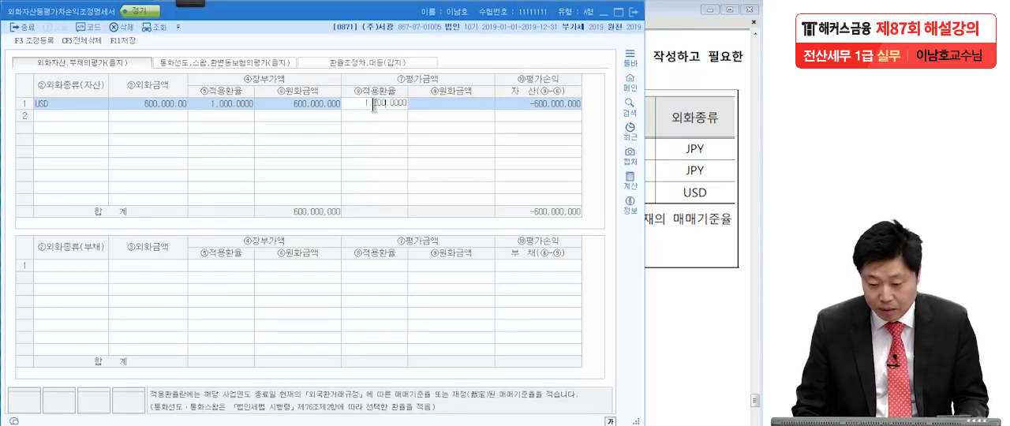
{"action": "key", "text": "Return"}
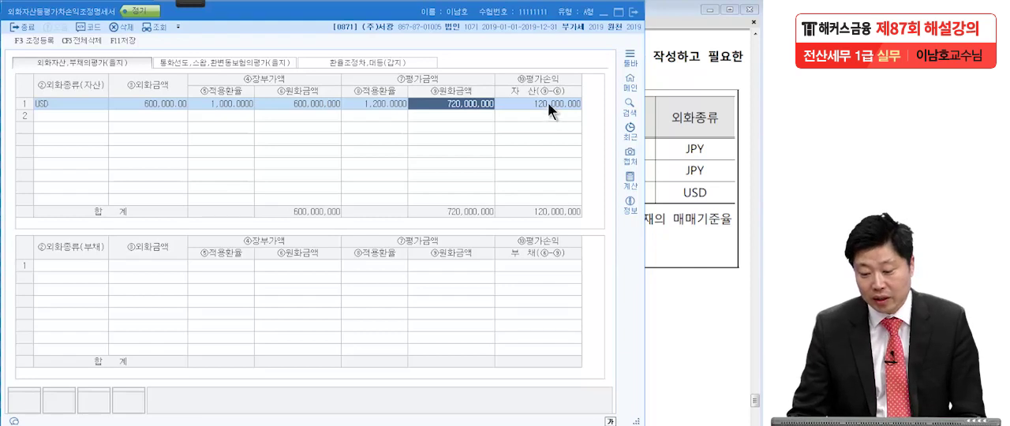
With a red pen, underline the USD row's book and valuation 원화금액, connect them with an arrow, and circle the 평가손익.
{"action": "left_click", "coordinate": [190, 4]}
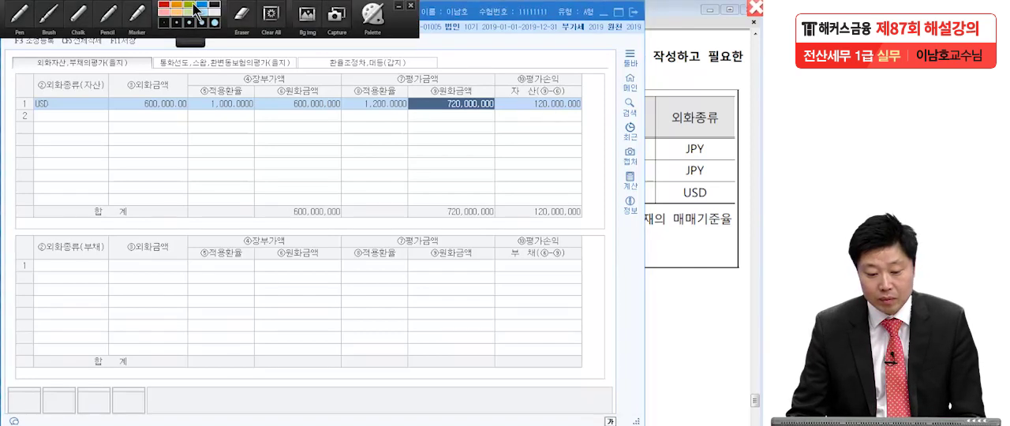
{"action": "left_click", "coordinate": [30, 12]}
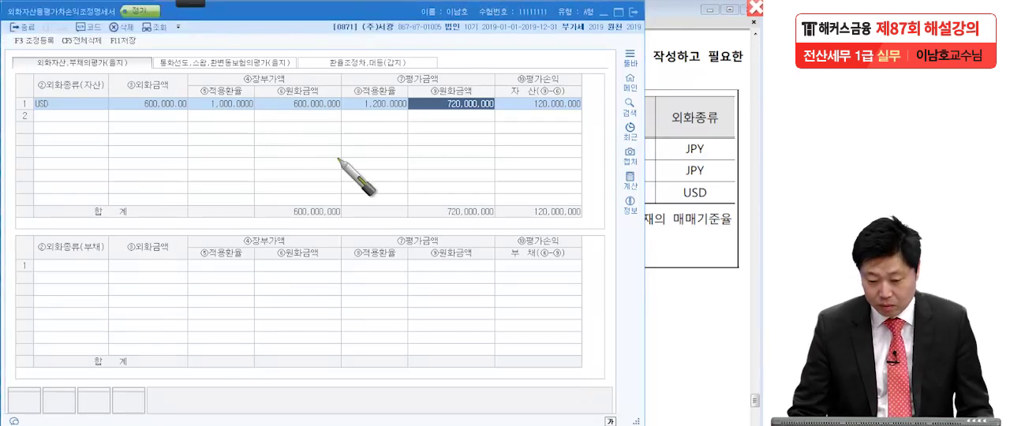
{"action": "left_click", "coordinate": [190, 3]}
{"action": "left_click", "coordinate": [163, 4]}
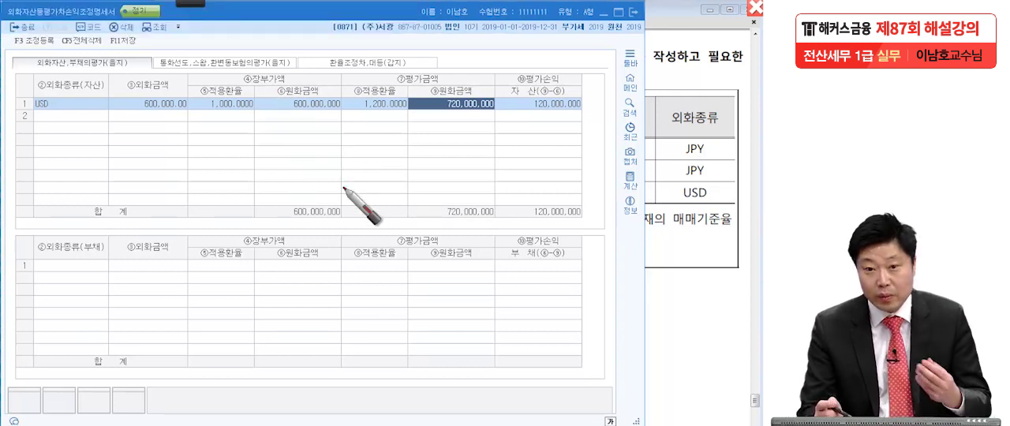
{"action": "left_click_drag", "start_coordinate": [277, 111], "coordinate": [341, 114]}
{"action": "left_click_drag", "start_coordinate": [439, 111], "coordinate": [502, 108]}
{"action": "mouse_move", "coordinate": [323, 119]}
{"action": "left_mouse_down"}
{"action": "mouse_move", "coordinate": [353, 141]}
{"action": "mouse_move", "coordinate": [436, 118]}
{"action": "left_mouse_up"}
{"action": "mouse_move", "coordinate": [543, 127]}
{"action": "left_mouse_down"}
{"action": "mouse_move", "coordinate": [602, 120]}
{"action": "mouse_move", "coordinate": [521, 118]}
{"action": "left_mouse_up"}
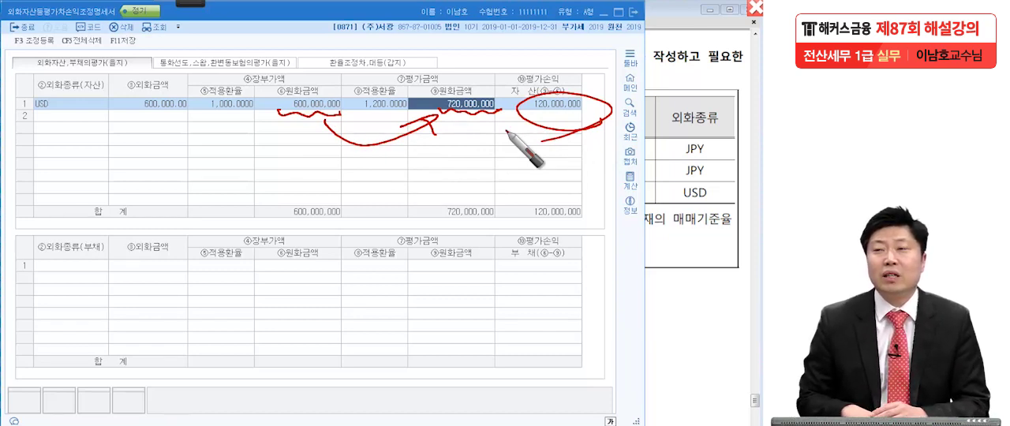
Add a red circle above the USD row's 평가손익 and re-underline its book 원화금액 and 평가손익 for emphasis.
{"action": "mouse_move", "coordinate": [556, 59]}
{"action": "left_mouse_down"}
{"action": "mouse_move", "coordinate": [582, 25]}
{"action": "mouse_move", "coordinate": [575, 85]}
{"action": "mouse_move", "coordinate": [543, 140]}
{"action": "left_mouse_up"}
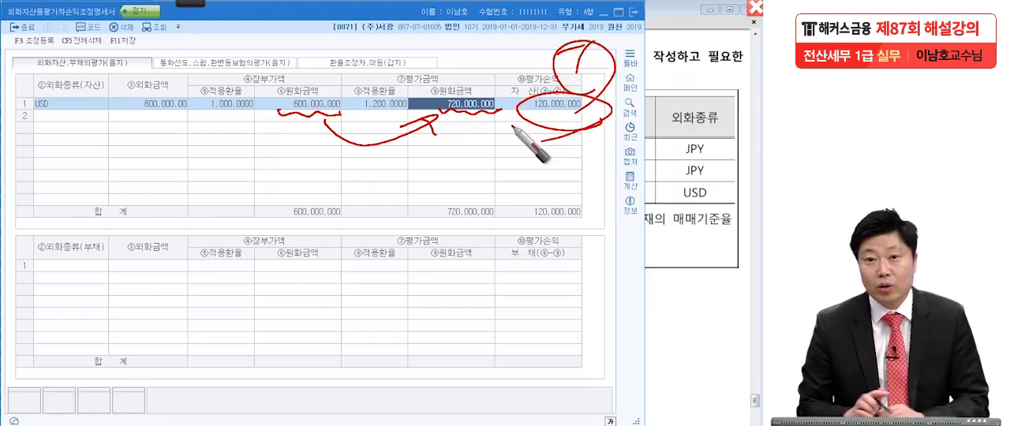
{"action": "left_click_drag", "start_coordinate": [275, 114], "coordinate": [340, 113]}
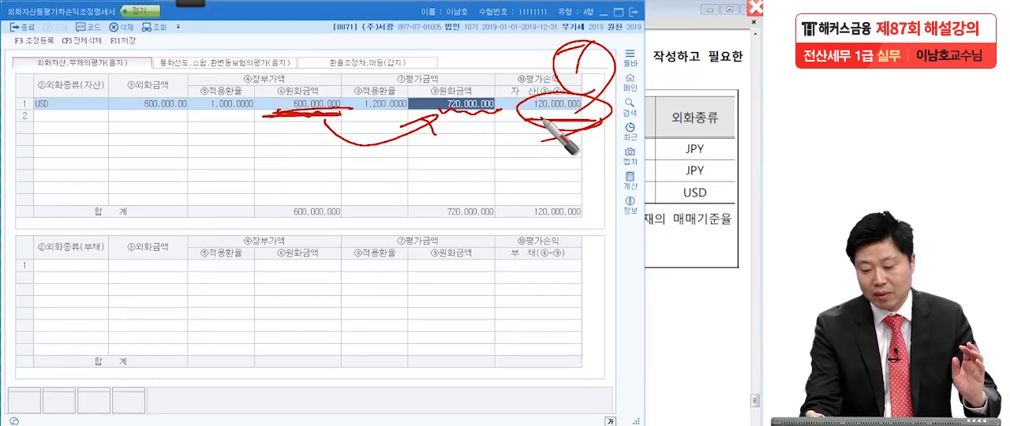
{"action": "left_click_drag", "start_coordinate": [521, 118], "coordinate": [602, 119]}
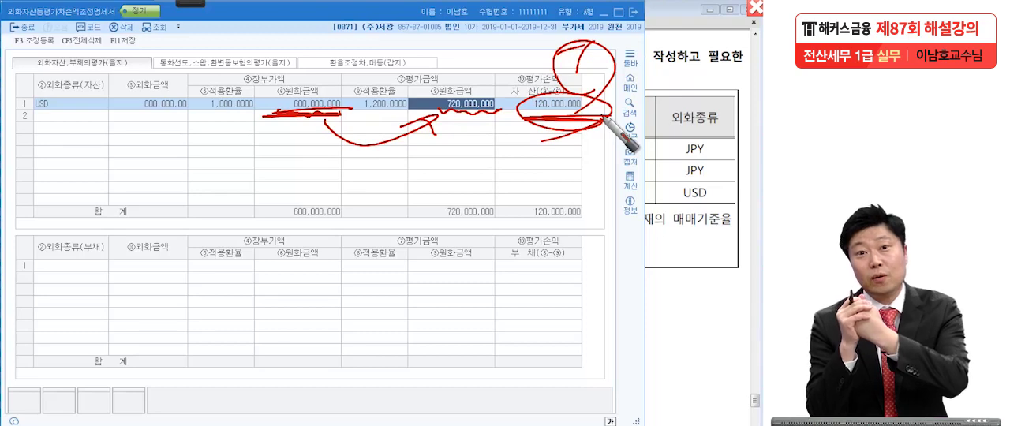
Clear the pen marks and set the currency of the first liability row to JPY (일본).
{"action": "key", "text": "Escape"}
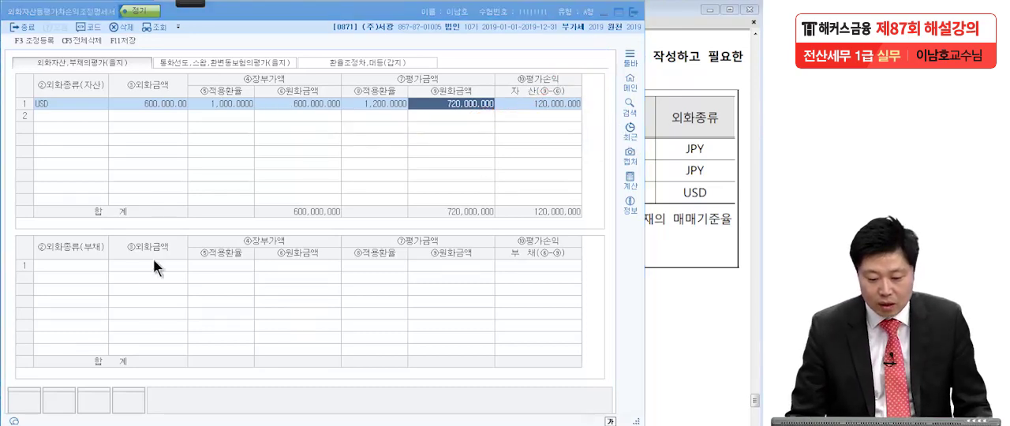
{"action": "left_click", "coordinate": [92, 263]}
{"action": "left_click", "coordinate": [682, 230]}
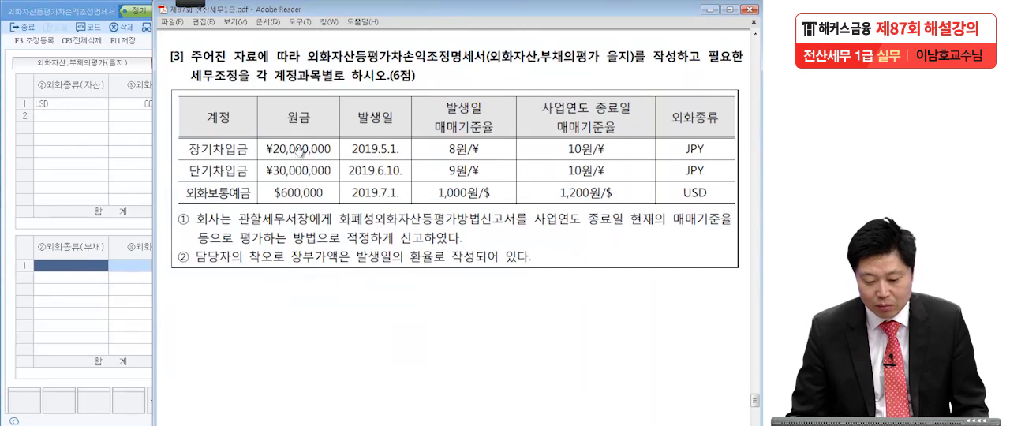
{"action": "left_click", "coordinate": [77, 269]}
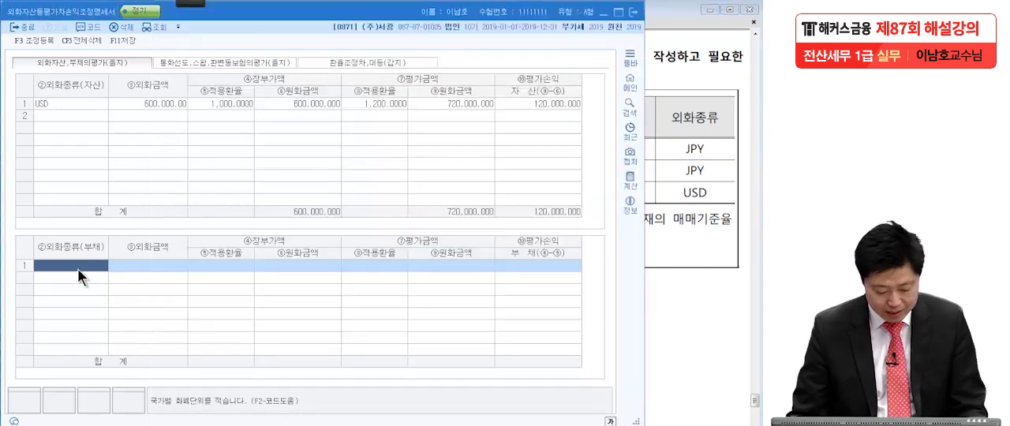
{"action": "key", "text": "F2"}
{"action": "type", "text": "JPY"}
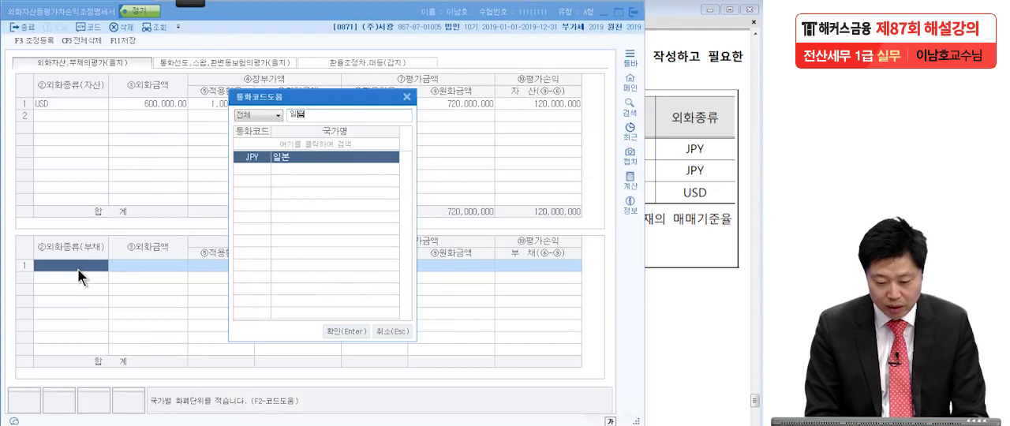
{"action": "key", "text": "Return"}
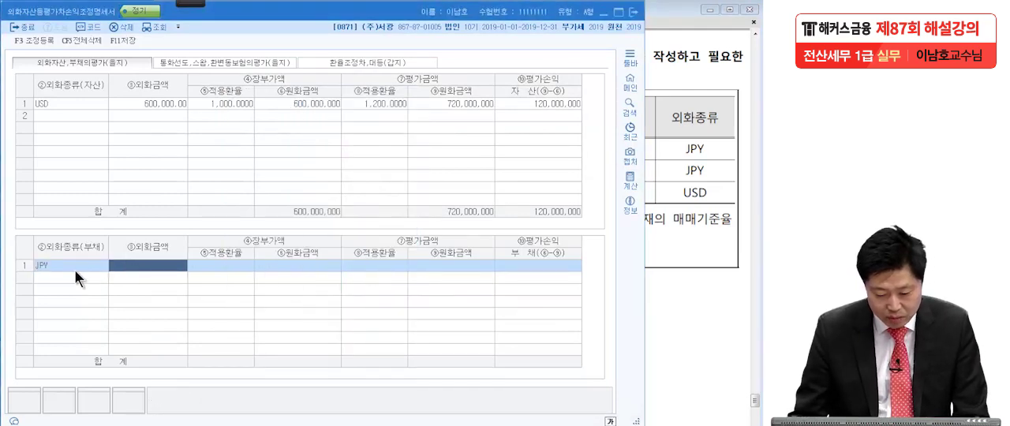
Set the 외화금액 of the first JPY liability row to 20,000,000, the 장기차입금 principal in the question.
{"action": "left_click", "coordinate": [675, 184]}
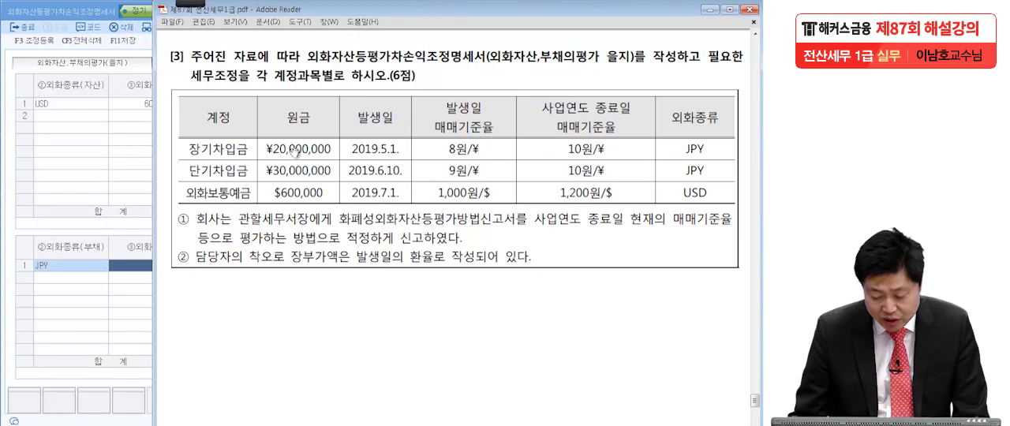
{"action": "left_click", "coordinate": [146, 263]}
{"action": "type", "text": "20000000"}
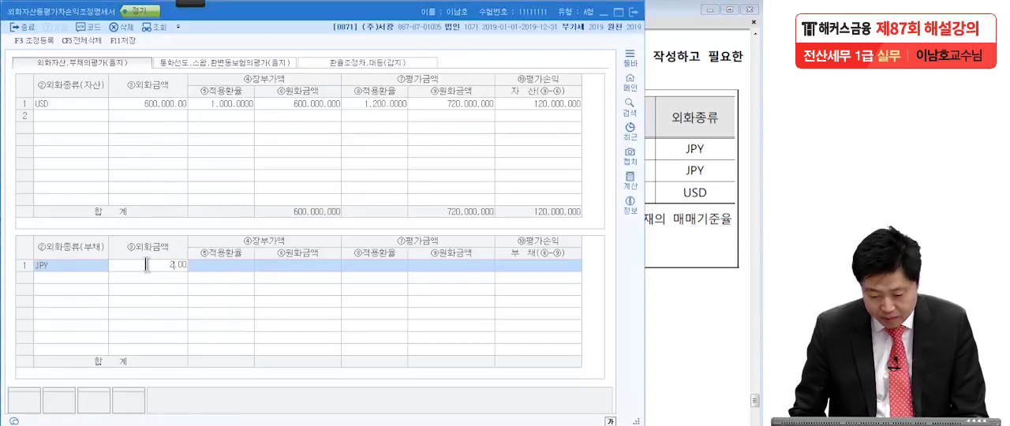
{"action": "key", "text": "Return"}
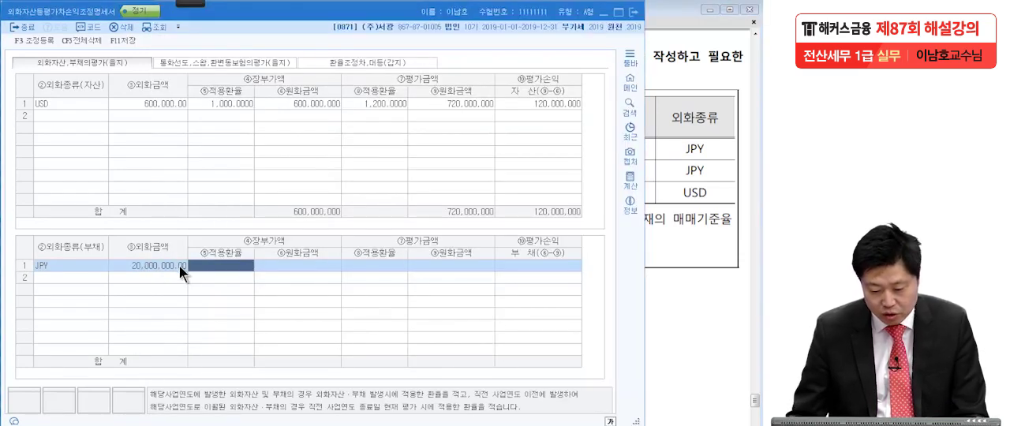
Set the 장부가액 적용환율 of the first JPY liability row to 8, the question's 발생일 rate for 장기차입금.
{"action": "left_click", "coordinate": [730, 154]}
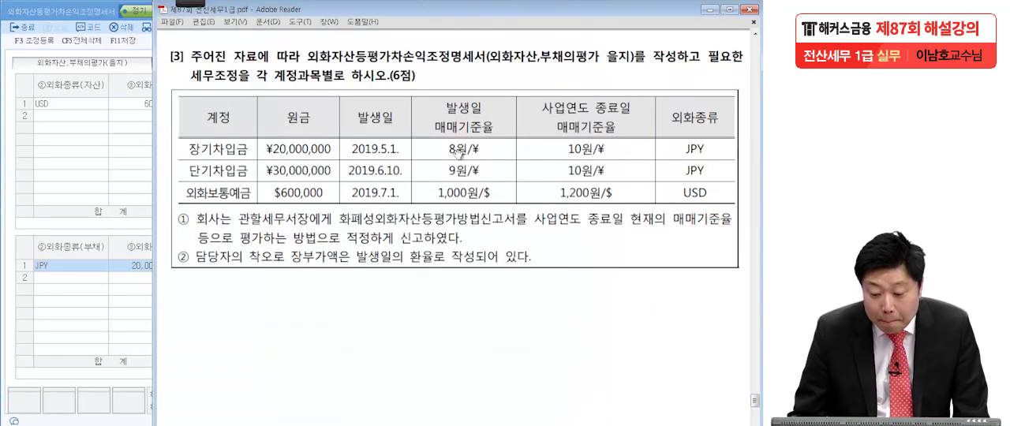
{"action": "left_click", "coordinate": [139, 262]}
{"action": "left_click", "coordinate": [232, 266]}
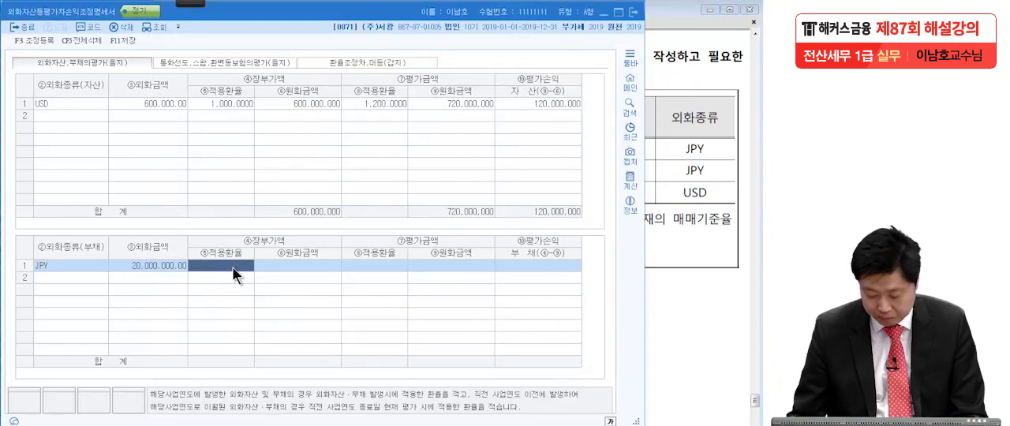
{"action": "type", "text": "8"}
{"action": "key", "text": "Return"}
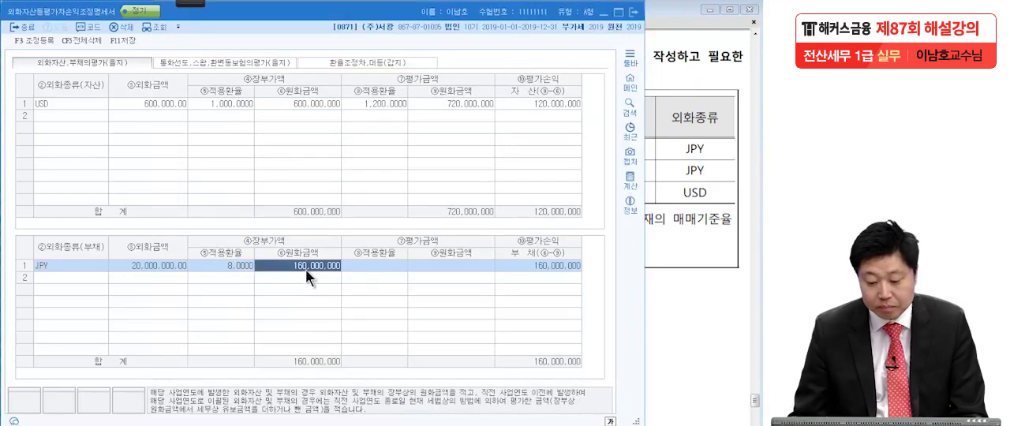
Set the 평가금액 적용환율 of the first JPY liability row to 10, the question's 사업연도 종료일 rate.
{"action": "left_click", "coordinate": [663, 219]}
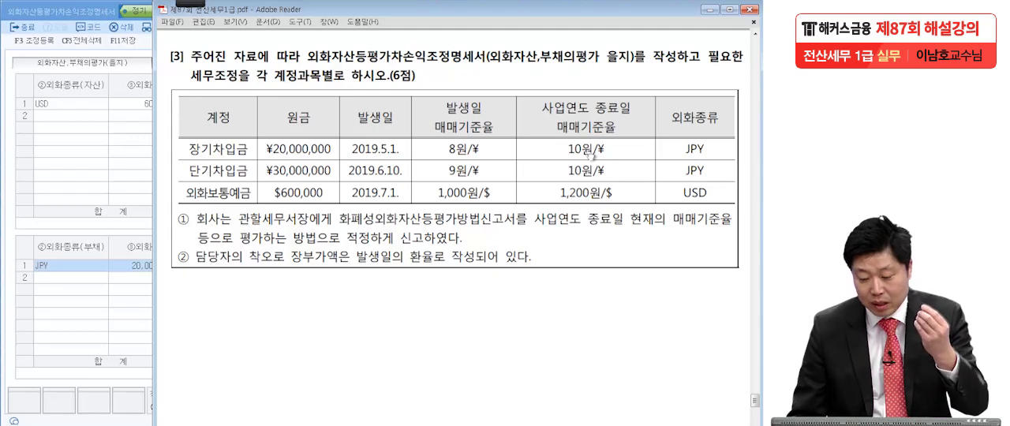
{"action": "left_click", "coordinate": [147, 270]}
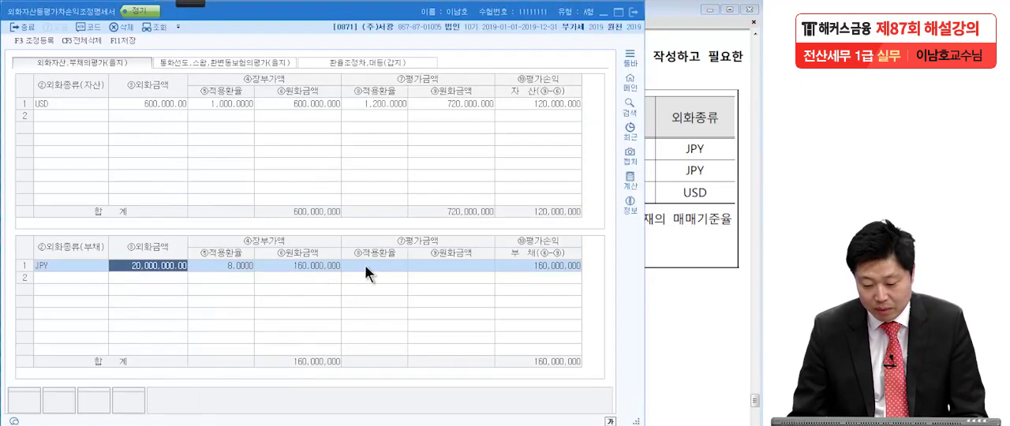
{"action": "key", "text": "Return"}
{"action": "key", "text": "Return"}
{"action": "type", "text": "10"}
{"action": "key", "text": "Return"}
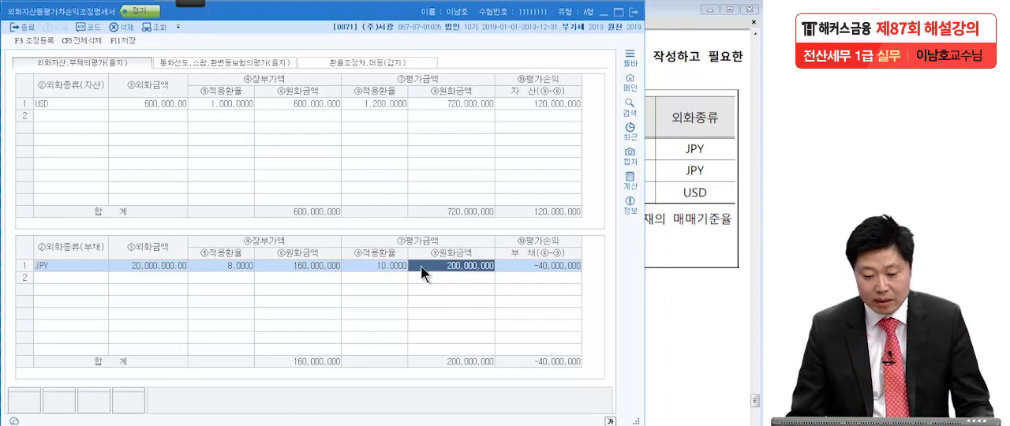
With a red pen, underline the first JPY row's book and valuation 원화금액 and connect them with an arrow.
{"action": "mouse_move", "coordinate": [192, 4]}
{"action": "left_click", "coordinate": [23, 20]}
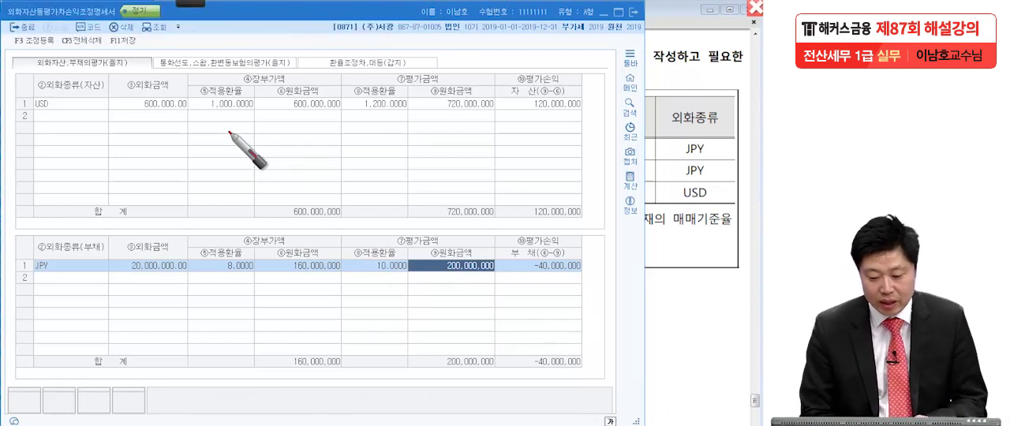
{"action": "left_click_drag", "start_coordinate": [270, 275], "coordinate": [335, 276]}
{"action": "left_click_drag", "start_coordinate": [480, 277], "coordinate": [426, 276]}
{"action": "mouse_move", "coordinate": [303, 278]}
{"action": "left_mouse_down"}
{"action": "mouse_move", "coordinate": [453, 285]}
{"action": "mouse_move", "coordinate": [454, 305]}
{"action": "left_mouse_up"}
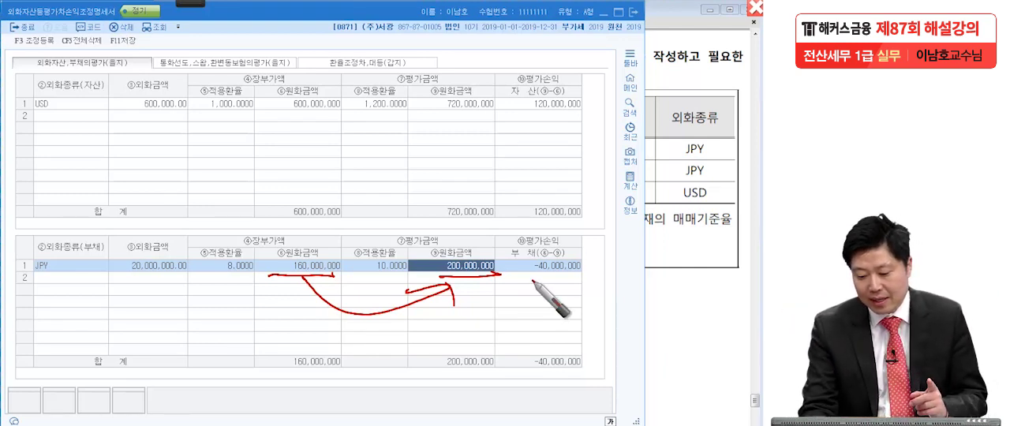
Circle and underline the first JPY row's 평가손익 in red and write a circled T above it.
{"action": "mouse_move", "coordinate": [582, 257]}
{"action": "left_mouse_down"}
{"action": "mouse_move", "coordinate": [525, 257]}
{"action": "mouse_move", "coordinate": [584, 291]}
{"action": "mouse_move", "coordinate": [577, 281]}
{"action": "left_mouse_up"}
{"action": "mouse_move", "coordinate": [557, 211]}
{"action": "left_mouse_down"}
{"action": "mouse_move", "coordinate": [596, 209]}
{"action": "mouse_move", "coordinate": [580, 241]}
{"action": "left_mouse_up"}
{"action": "mouse_move", "coordinate": [593, 249]}
{"action": "left_mouse_down"}
{"action": "mouse_move", "coordinate": [616, 206]}
{"action": "mouse_move", "coordinate": [580, 259]}
{"action": "left_mouse_up"}
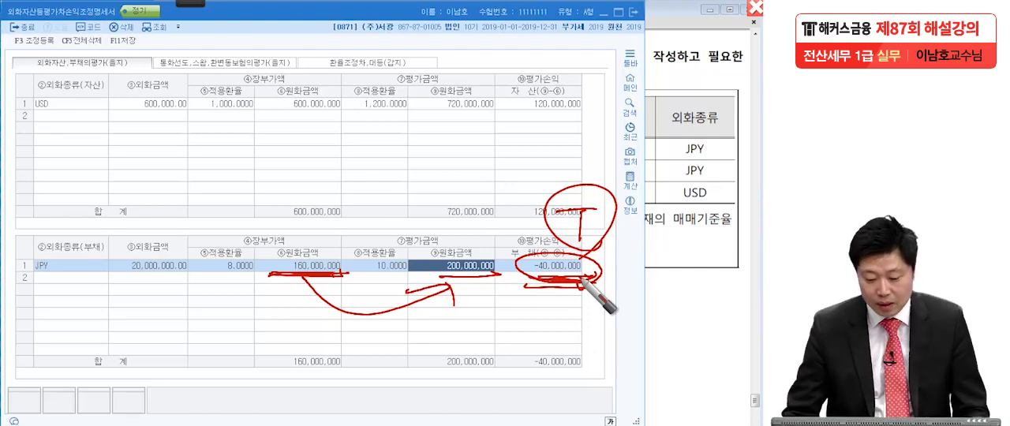
Clear the pen marks and add a second liability row in JPY with 외화금액 30,000,000 for the question's 단기차입금.
{"action": "left_click", "coordinate": [87, 275]}
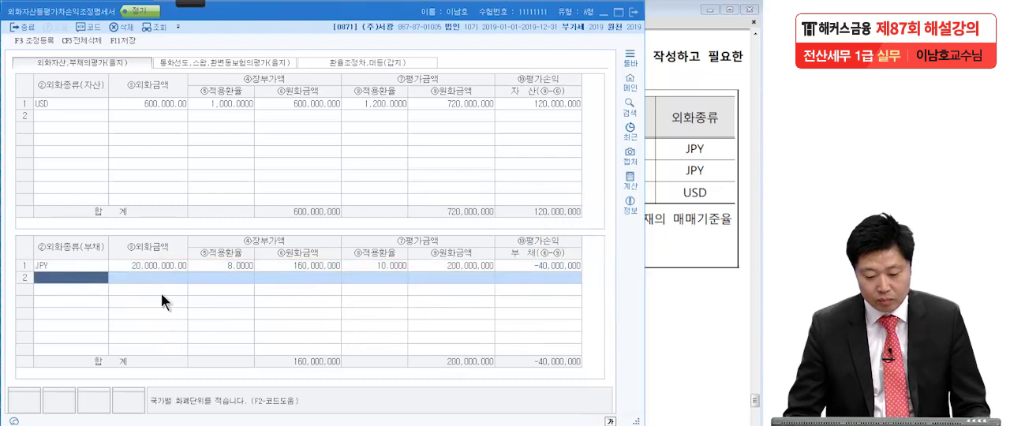
{"action": "key", "text": "F2"}
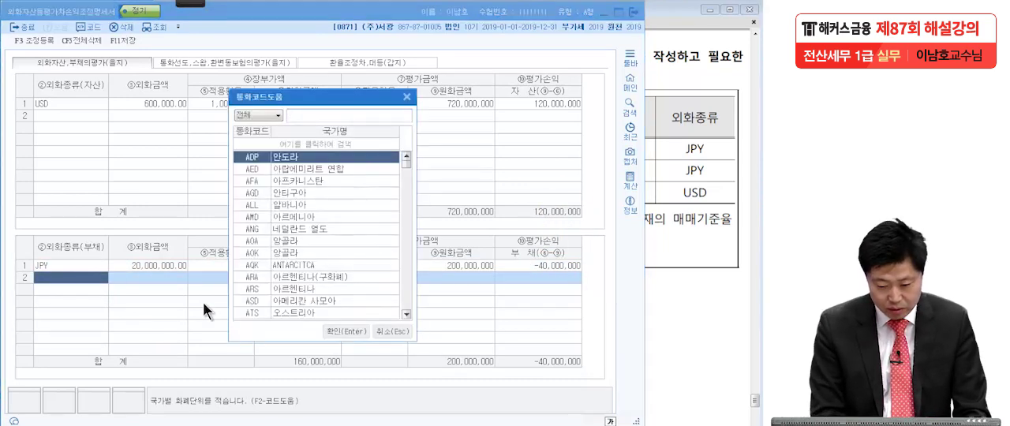
{"action": "type", "text": "일본"}
{"action": "key", "text": "Return"}
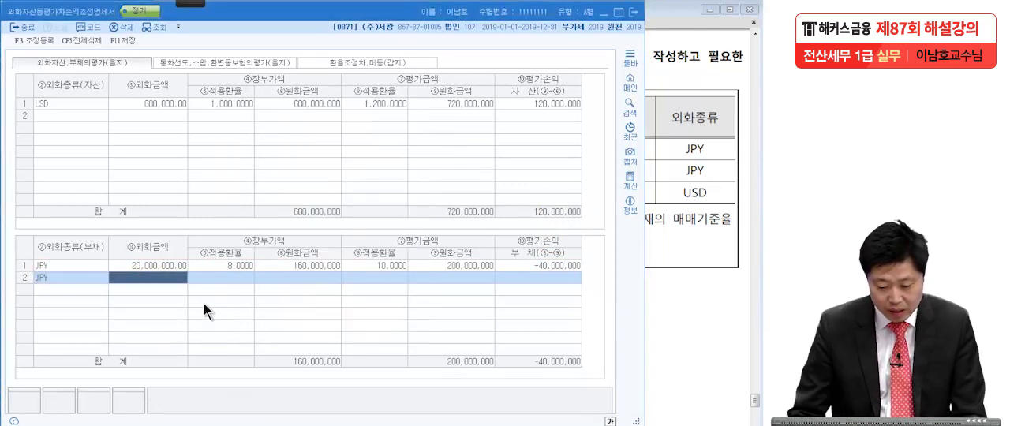
{"action": "left_click", "coordinate": [683, 261]}
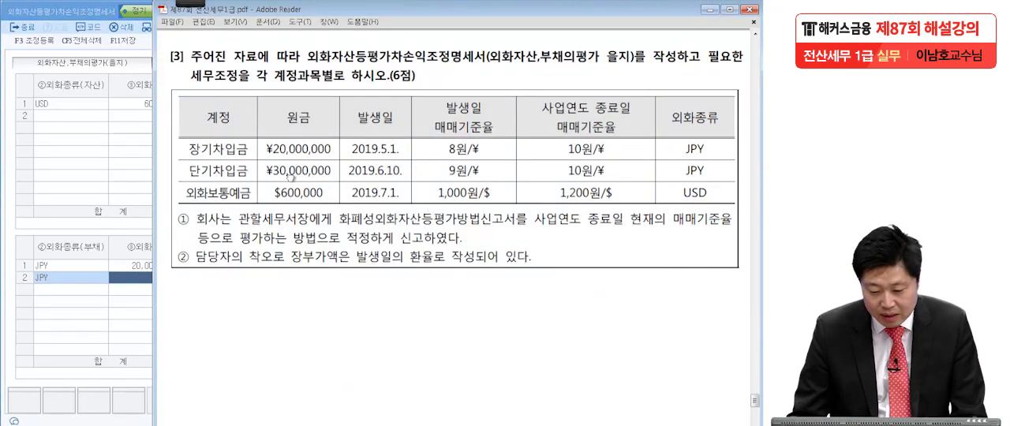
{"action": "left_click", "coordinate": [142, 276]}
{"action": "type", "text": "300,000"}
{"action": "key", "text": "Return"}
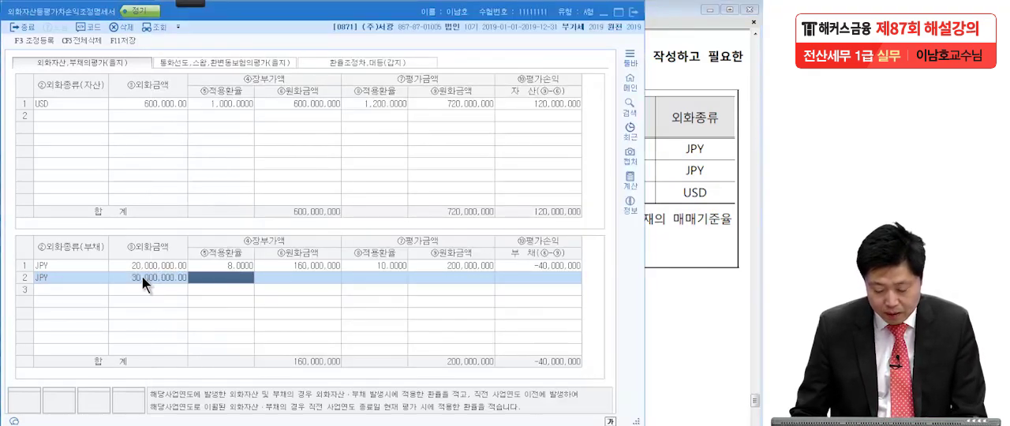
Set the second JPY liability row's 적용환율 to 9 for 장부가액 and 10 for 평가금액.
{"action": "left_click", "coordinate": [720, 252]}
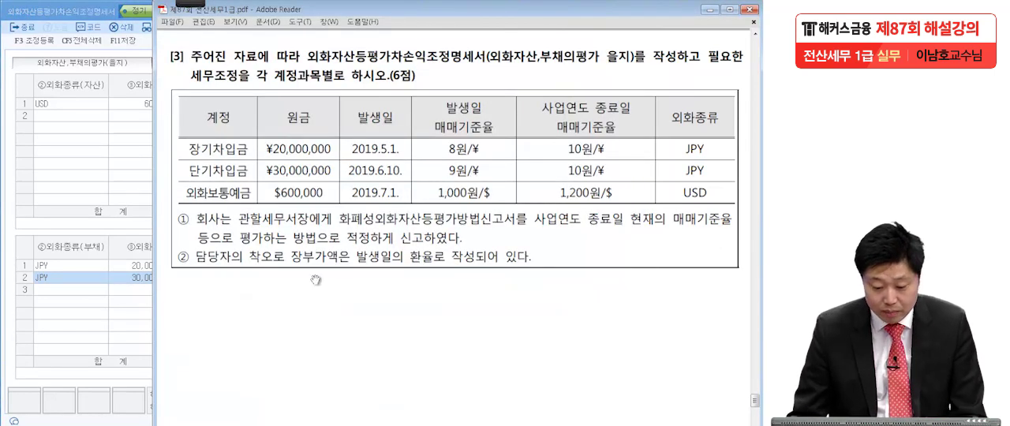
{"action": "left_click", "coordinate": [120, 301]}
{"action": "type", "text": "9"}
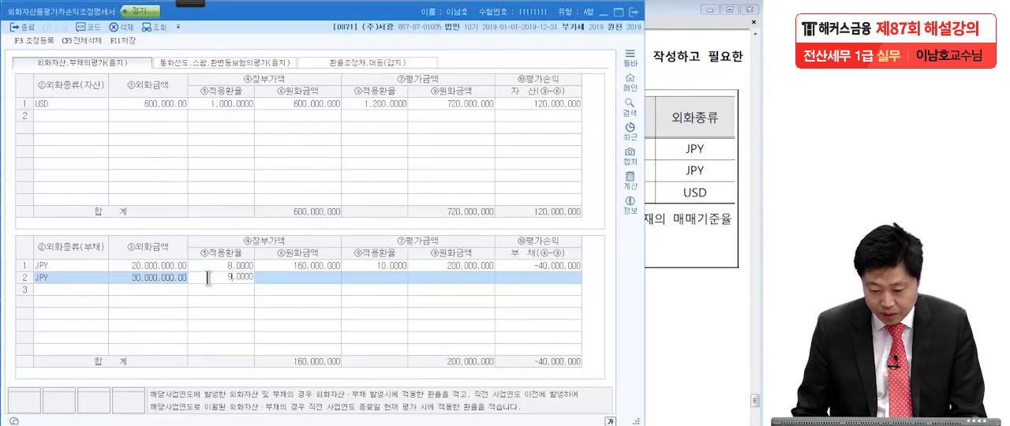
{"action": "key", "text": "Return"}
{"action": "left_click", "coordinate": [365, 268]}
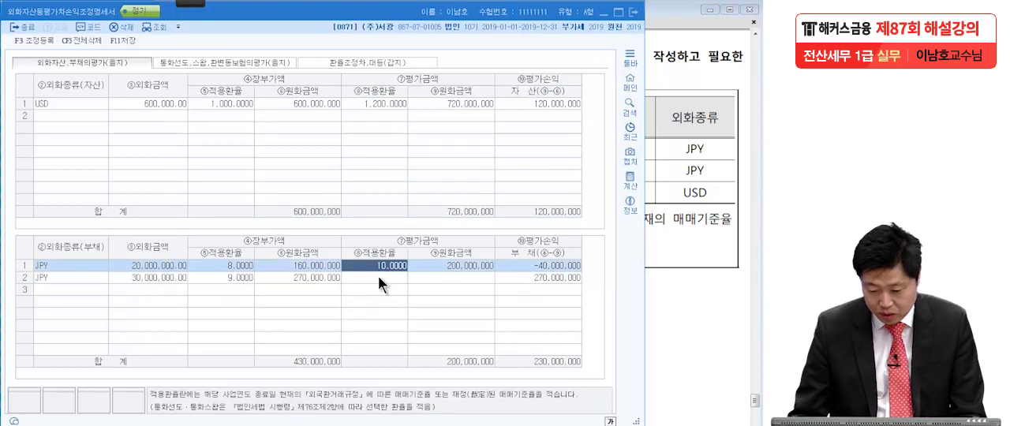
{"action": "left_click", "coordinate": [378, 277]}
{"action": "type", "text": "10"}
{"action": "key", "text": "Return"}
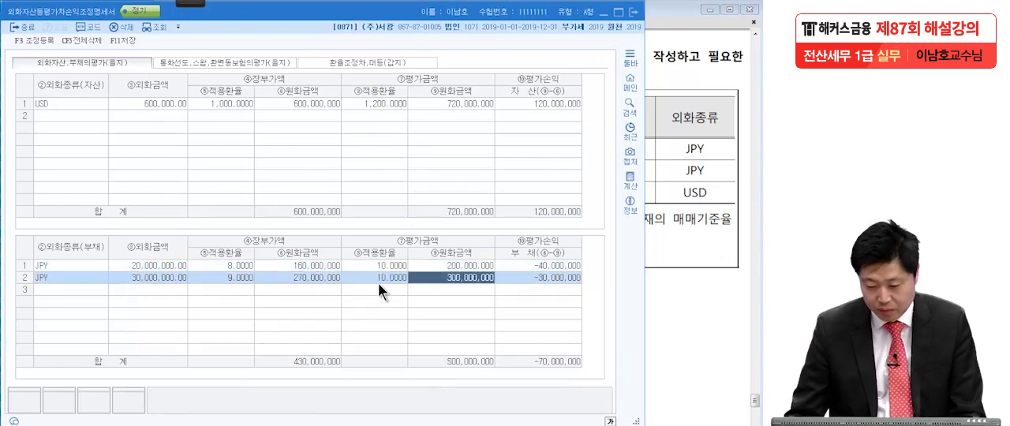
{"action": "left_click", "coordinate": [145, 279]}
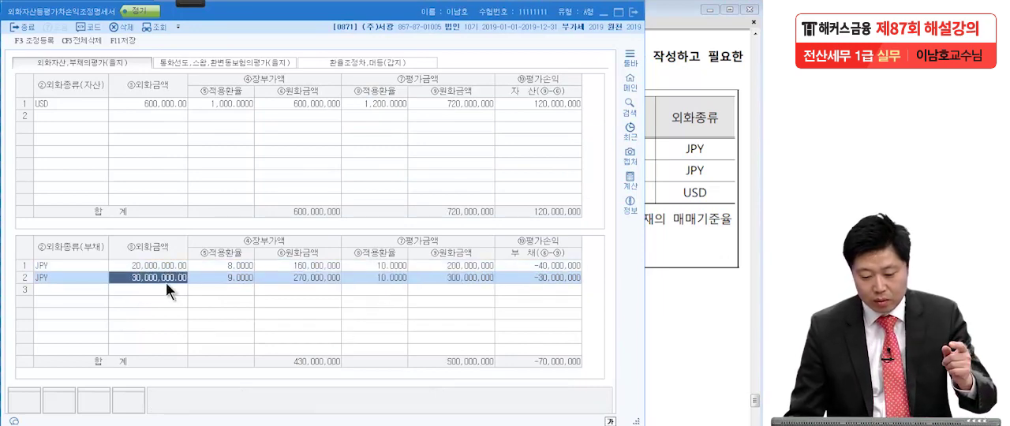
{"action": "left_click", "coordinate": [680, 224]}
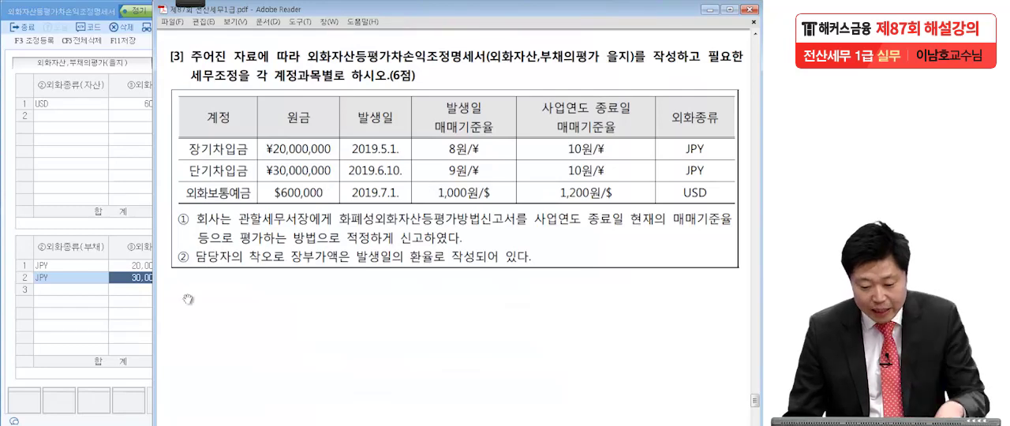
{"action": "left_click", "coordinate": [143, 321]}
{"action": "left_click", "coordinate": [281, 278]}
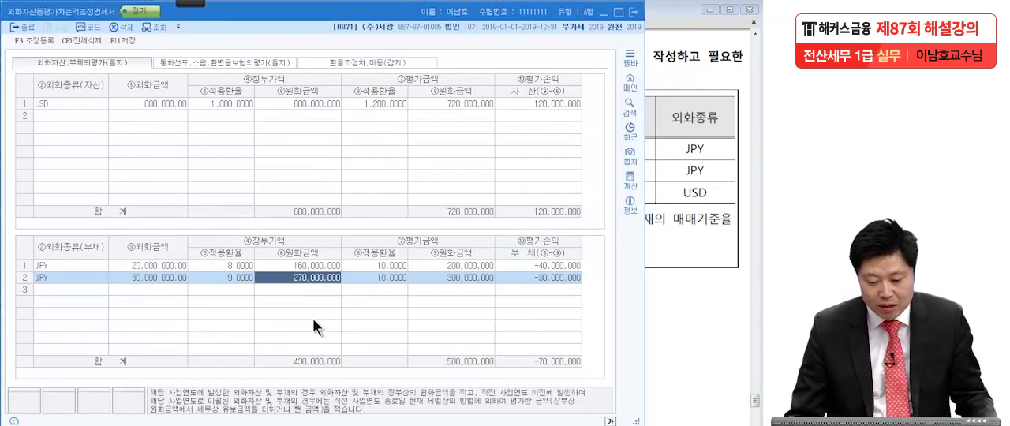
With a red pen, underline the second JPY row's book and valuation 원화금액 and draw an arrow between them.
{"action": "mouse_move", "coordinate": [188, 4]}
{"action": "left_click", "coordinate": [21, 19]}
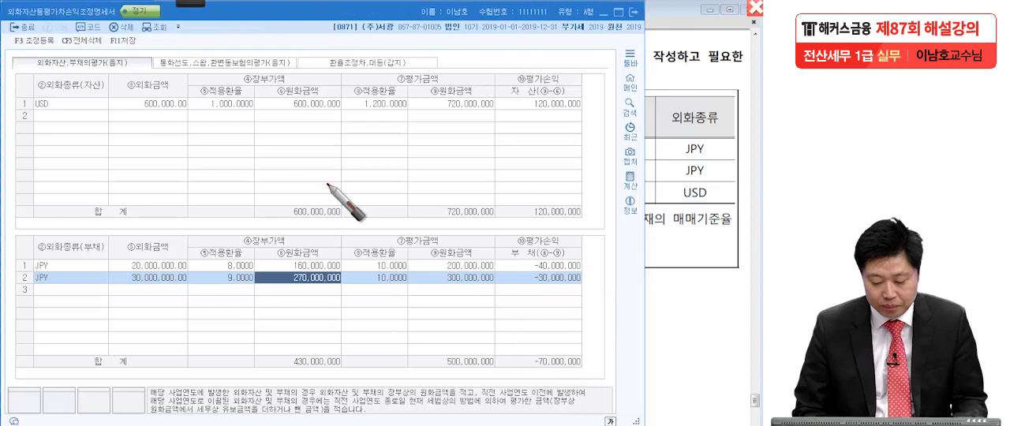
{"action": "left_click_drag", "start_coordinate": [273, 278], "coordinate": [345, 273]}
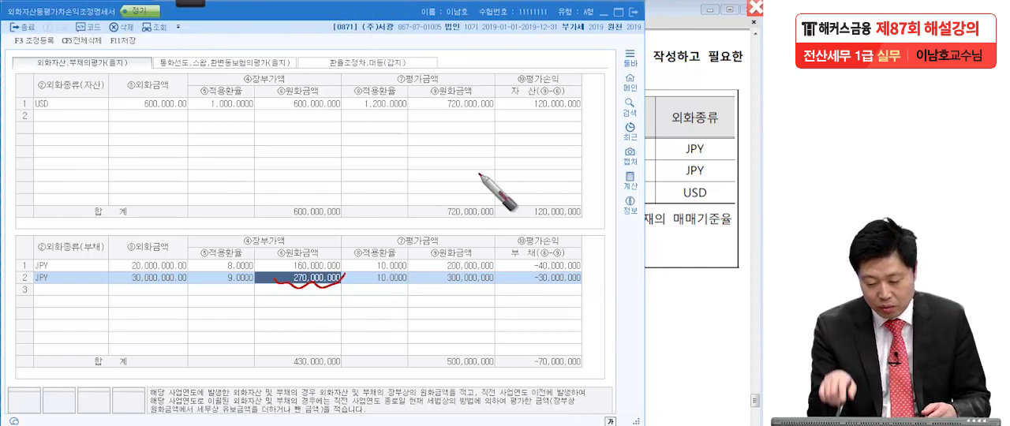
{"action": "left_click_drag", "start_coordinate": [438, 279], "coordinate": [515, 283]}
{"action": "mouse_move", "coordinate": [308, 292]}
{"action": "left_mouse_down"}
{"action": "mouse_move", "coordinate": [428, 290]}
{"action": "mouse_move", "coordinate": [446, 307]}
{"action": "left_mouse_up"}
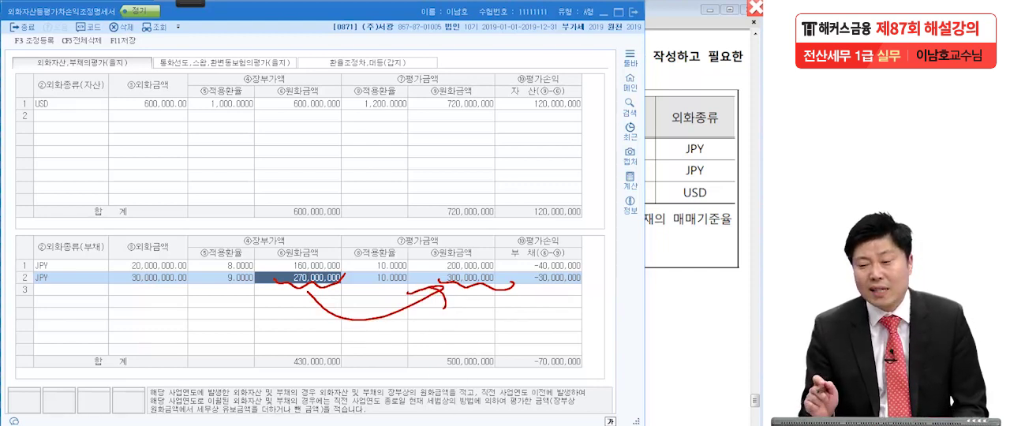
Circle and underline the second JPY row's 평가손익 in red and write a circled T above it.
{"action": "mouse_move", "coordinate": [584, 273]}
{"action": "left_mouse_down"}
{"action": "mouse_move", "coordinate": [527, 286]}
{"action": "mouse_move", "coordinate": [602, 292]}
{"action": "left_mouse_up"}
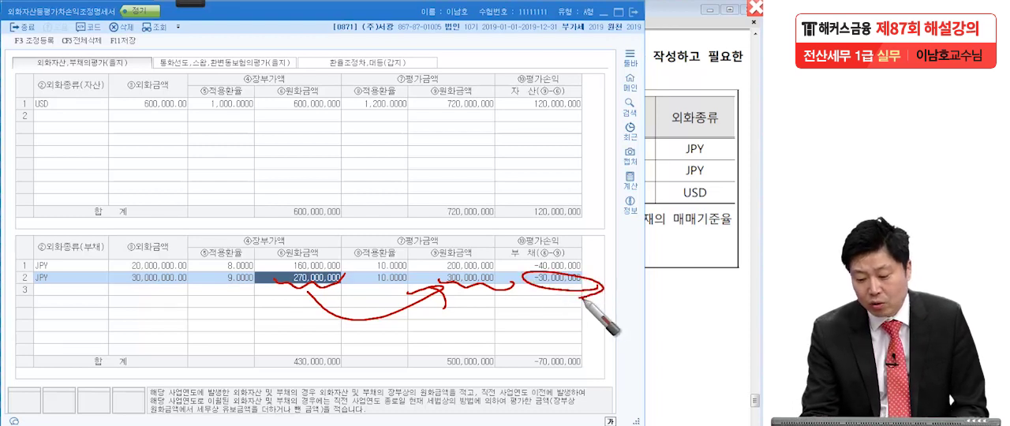
{"action": "mouse_move", "coordinate": [584, 223]}
{"action": "left_mouse_down"}
{"action": "mouse_move", "coordinate": [629, 224]}
{"action": "mouse_move", "coordinate": [602, 255]}
{"action": "left_mouse_up"}
{"action": "mouse_move", "coordinate": [623, 273]}
{"action": "left_mouse_down"}
{"action": "mouse_move", "coordinate": [630, 212]}
{"action": "mouse_move", "coordinate": [613, 273]}
{"action": "left_mouse_up"}
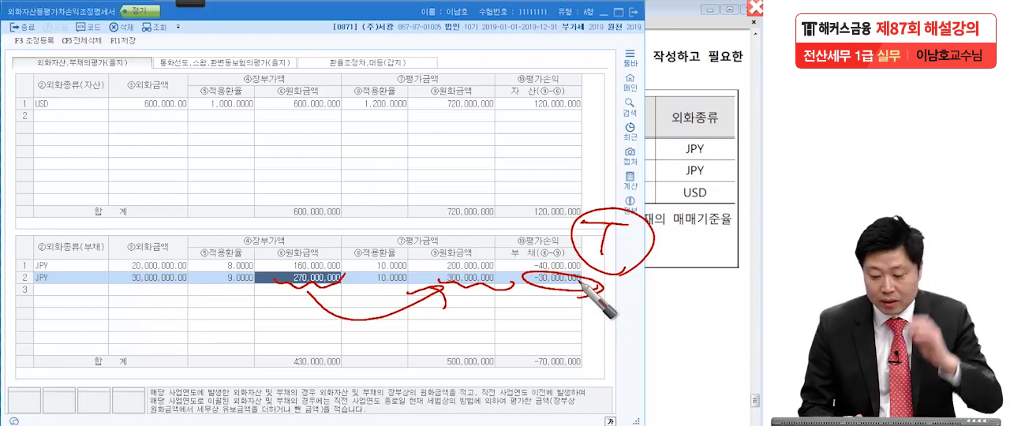
{"action": "mouse_move", "coordinate": [521, 292]}
{"action": "left_mouse_down"}
{"action": "mouse_move", "coordinate": [603, 288]}
{"action": "mouse_move", "coordinate": [617, 299]}
{"action": "left_mouse_up"}
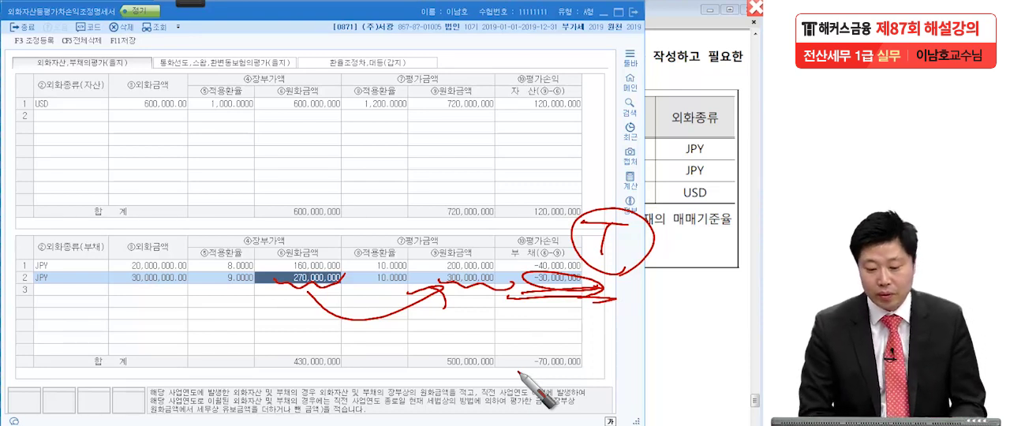
Clear the pen marks, underline the 평가손익 of each asset and liability row in red, and circle the 외화자산,부채의평가(을지) title.
{"action": "key", "text": "Escape"}
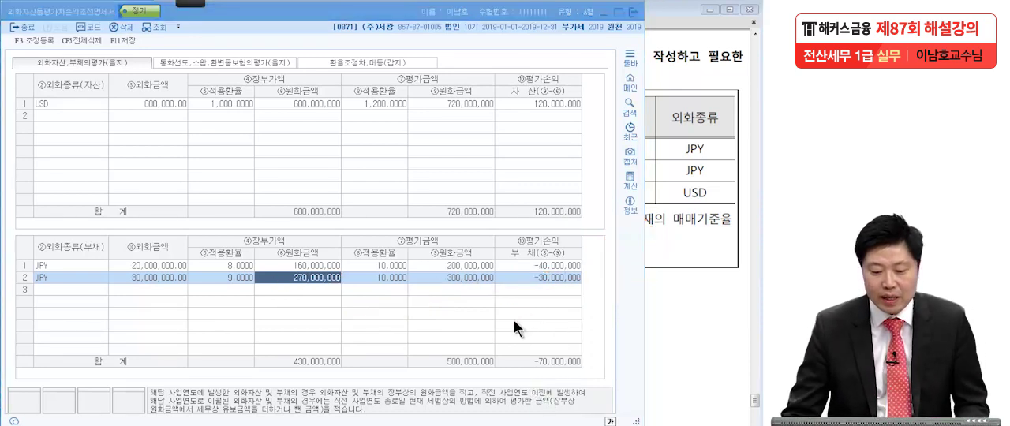
{"action": "left_click", "coordinate": [17, 20]}
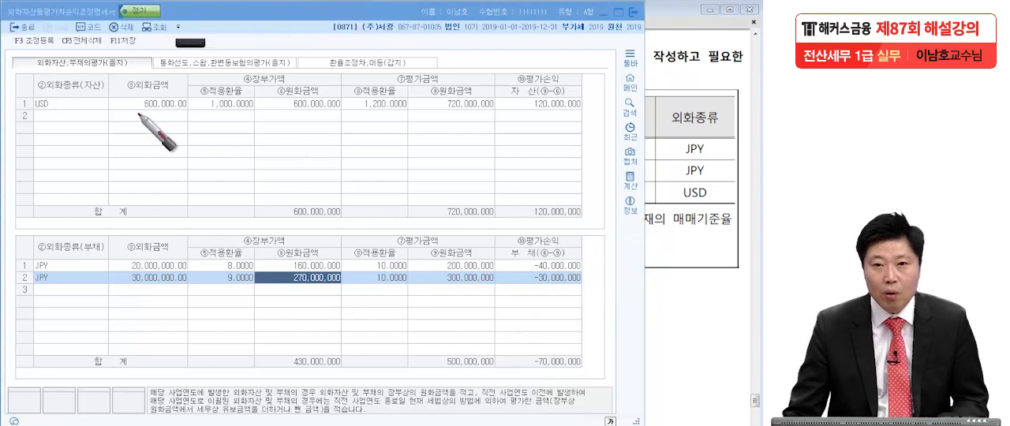
{"action": "left_click_drag", "start_coordinate": [513, 111], "coordinate": [605, 110]}
{"action": "left_click_drag", "start_coordinate": [520, 271], "coordinate": [592, 268]}
{"action": "left_click_drag", "start_coordinate": [511, 289], "coordinate": [612, 292]}
{"action": "left_click_drag", "start_coordinate": [120, 10], "coordinate": [127, 26]}
{"action": "mouse_move", "coordinate": [136, 75]}
{"action": "left_mouse_down"}
{"action": "mouse_move", "coordinate": [37, 63]}
{"action": "mouse_move", "coordinate": [135, 71]}
{"action": "left_mouse_up"}
{"action": "left_click_drag", "start_coordinate": [141, 71], "coordinate": [83, 127]}
Clear the marks, check the 화폐성 외화자산.부채 평가손익 row in 환율조정차,대등(갑지), and return to 외화자산,부채의평가(을지).
{"action": "key", "text": "Escape"}
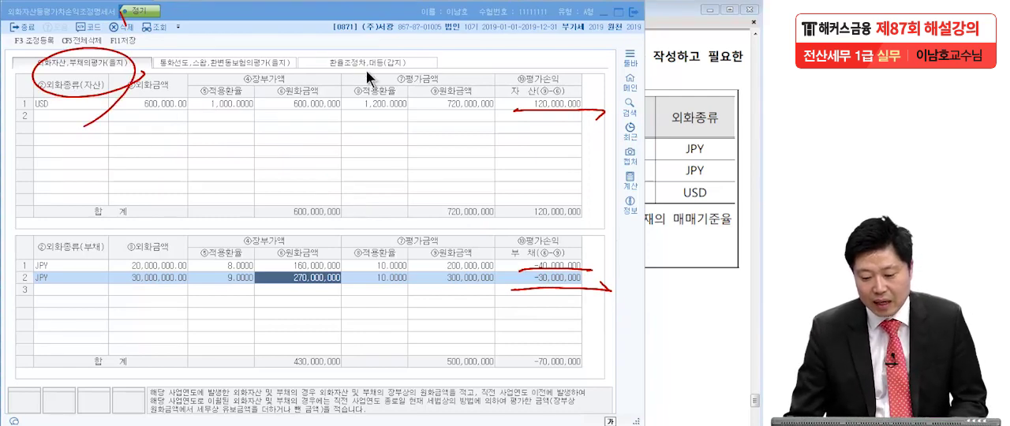
{"action": "left_click", "coordinate": [368, 66]}
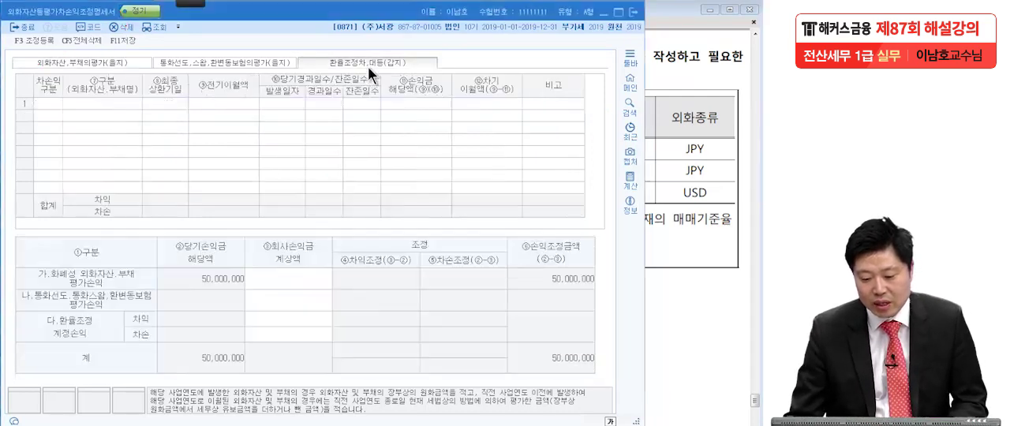
{"action": "left_click", "coordinate": [290, 278]}
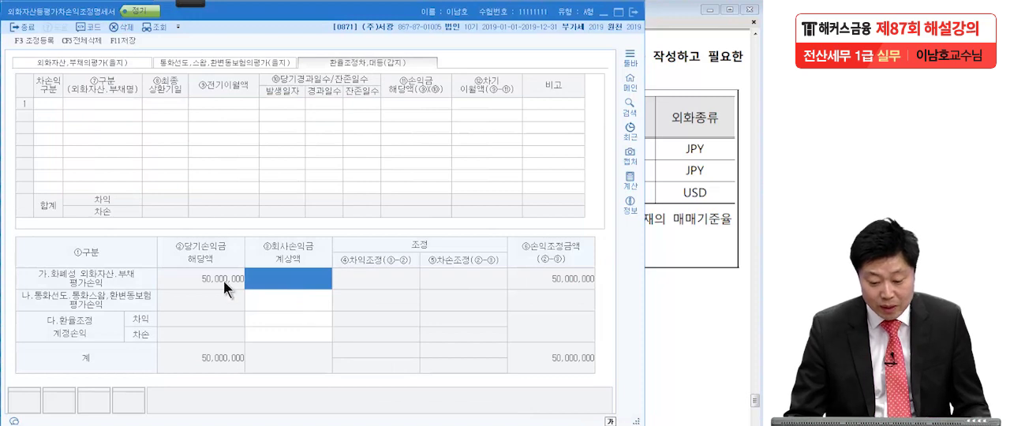
{"action": "left_click", "coordinate": [57, 59]}
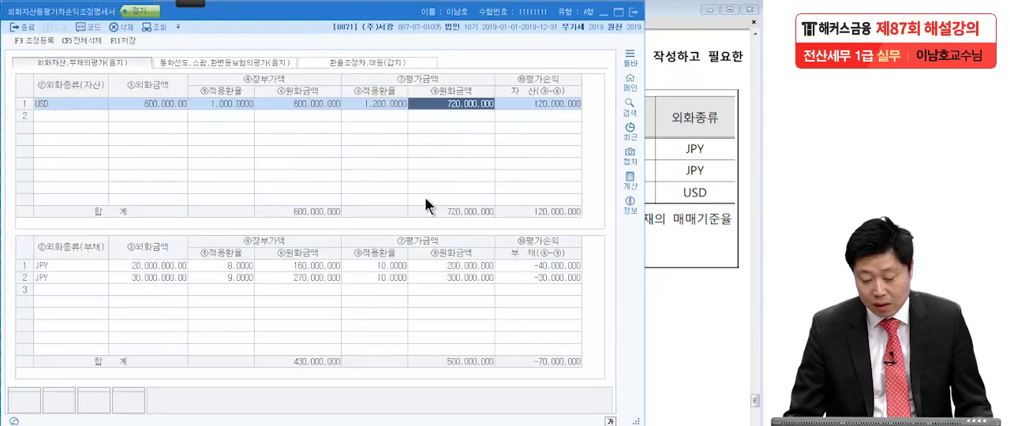
Circle the USD asset's 평가손익 and the two JPY liabilities' 평가손익 in red, and clear the marks after comparing them.
{"action": "mouse_move", "coordinate": [195, 2]}
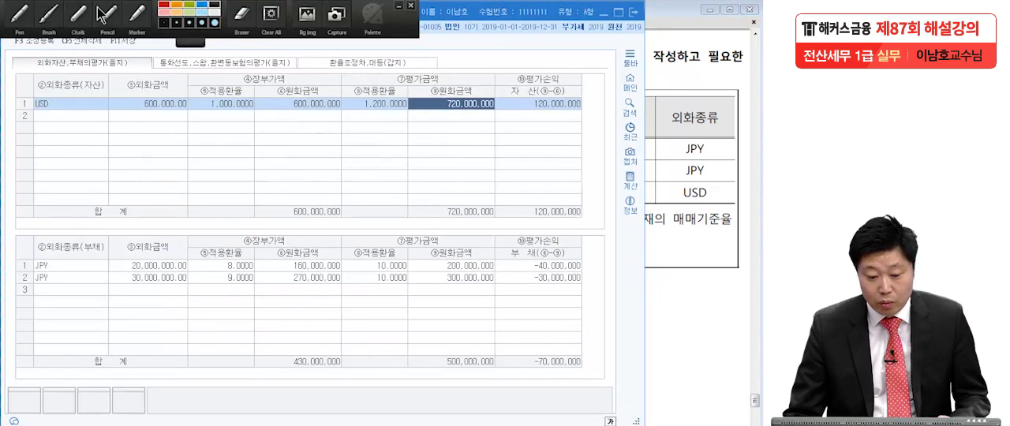
{"action": "left_click", "coordinate": [22, 15]}
{"action": "left_click_drag", "start_coordinate": [577, 131], "coordinate": [573, 130]}
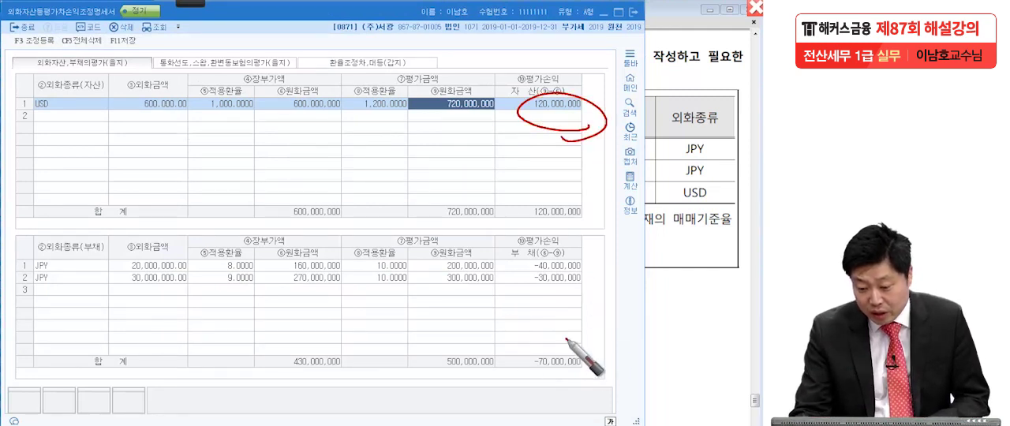
{"action": "left_click_drag", "start_coordinate": [498, 278], "coordinate": [599, 300]}
{"action": "left_click_drag", "start_coordinate": [582, 262], "coordinate": [565, 347]}
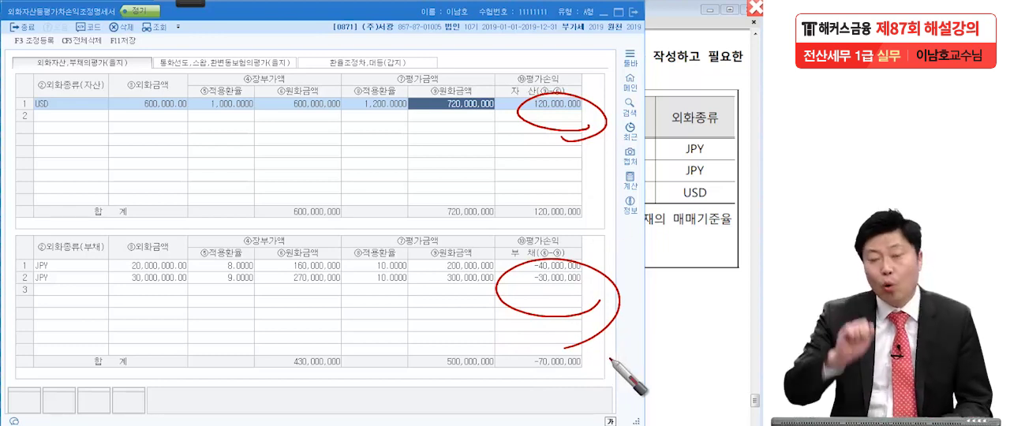
{"action": "key", "text": "Escape"}
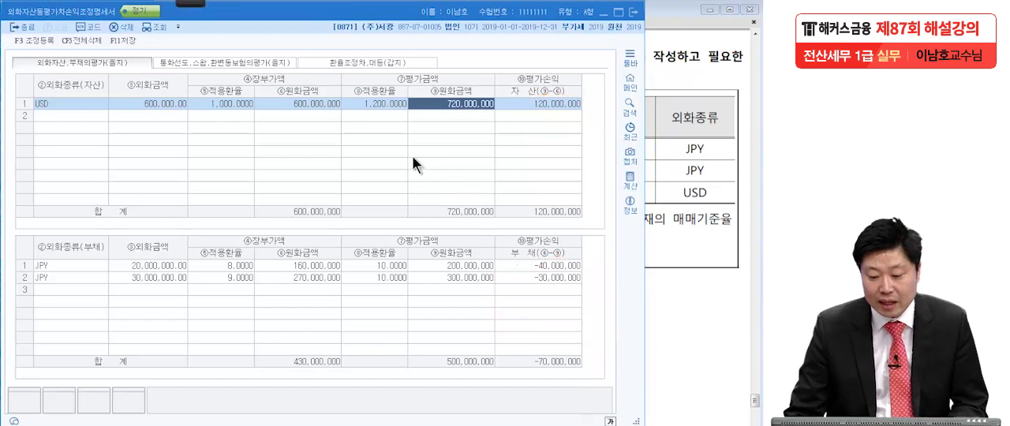
In 환율조정차,대등(갑지), circle the ②당기손익금 해당액 of the 화폐성 외화자산.부채 row in red and write a circled T above it.
{"action": "left_click", "coordinate": [381, 62]}
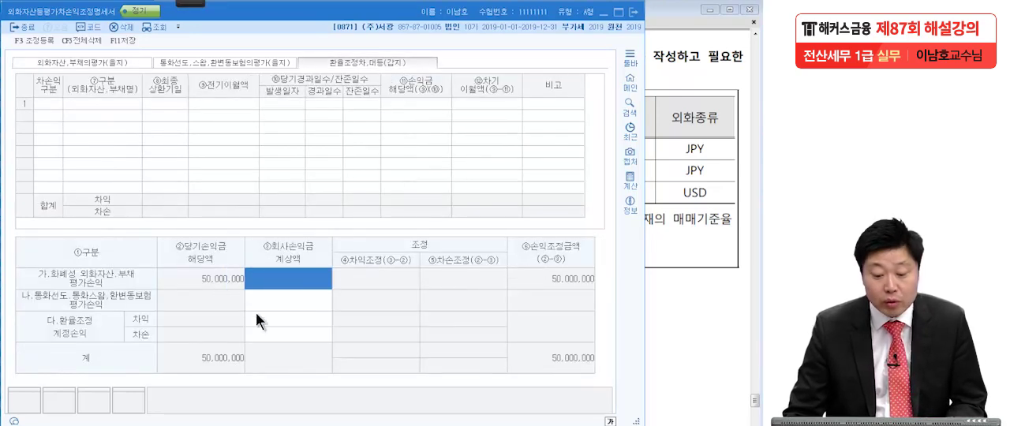
{"action": "mouse_move", "coordinate": [202, 5]}
{"action": "left_click", "coordinate": [21, 16]}
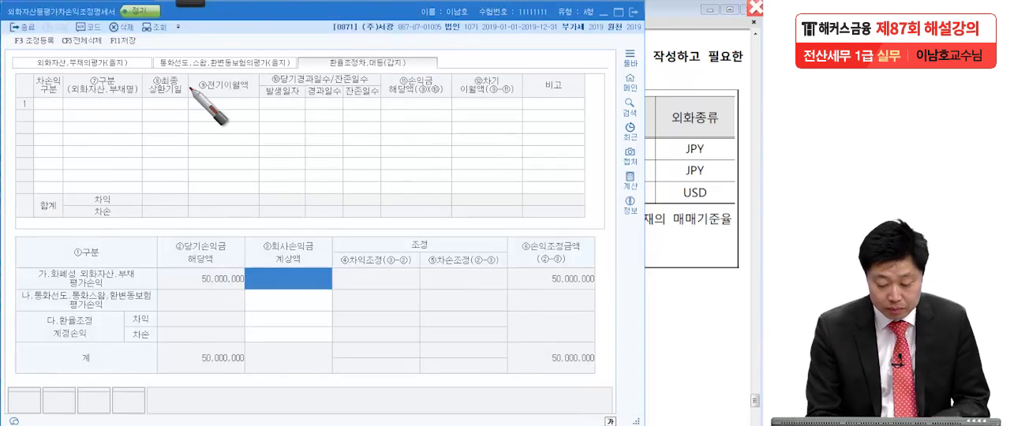
{"action": "left_click_drag", "start_coordinate": [237, 269], "coordinate": [231, 267]}
{"action": "left_click_drag", "start_coordinate": [194, 210], "coordinate": [219, 237]}
{"action": "left_click_drag", "start_coordinate": [215, 187], "coordinate": [226, 277]}
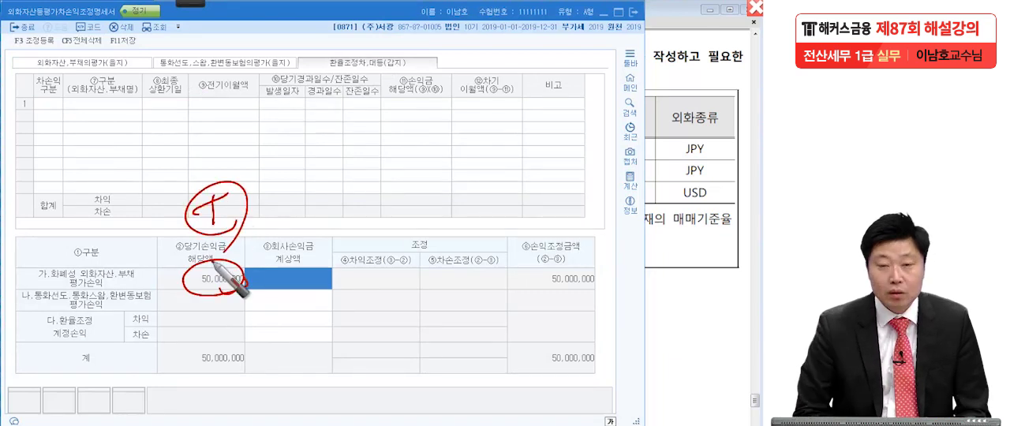
Write a circled B above ③회사손익금 계상액, mark a 0 in its 화폐성 외화자산.부채 cell, and underline both amounts.
{"action": "mouse_move", "coordinate": [294, 186]}
{"action": "left_mouse_down"}
{"action": "mouse_move", "coordinate": [295, 213]}
{"action": "mouse_move", "coordinate": [322, 240]}
{"action": "left_mouse_up"}
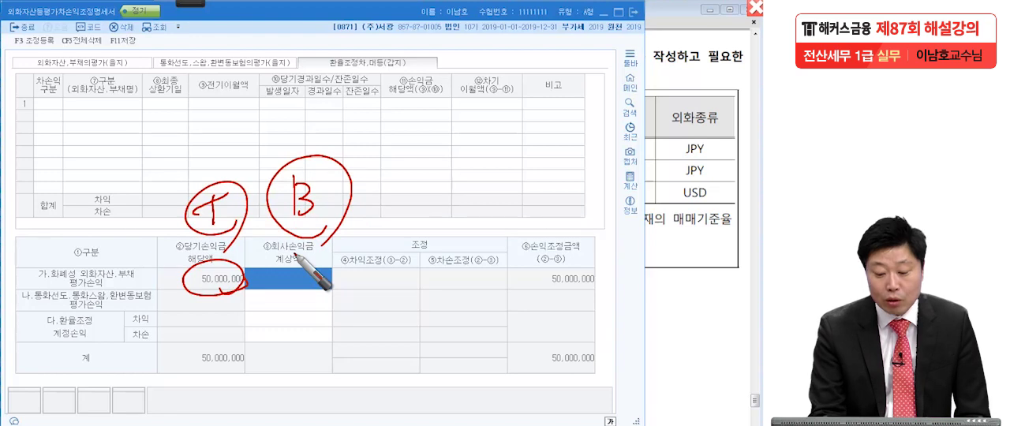
{"action": "left_click_drag", "start_coordinate": [310, 267], "coordinate": [314, 276]}
{"action": "left_click_drag", "start_coordinate": [284, 304], "coordinate": [332, 261]}
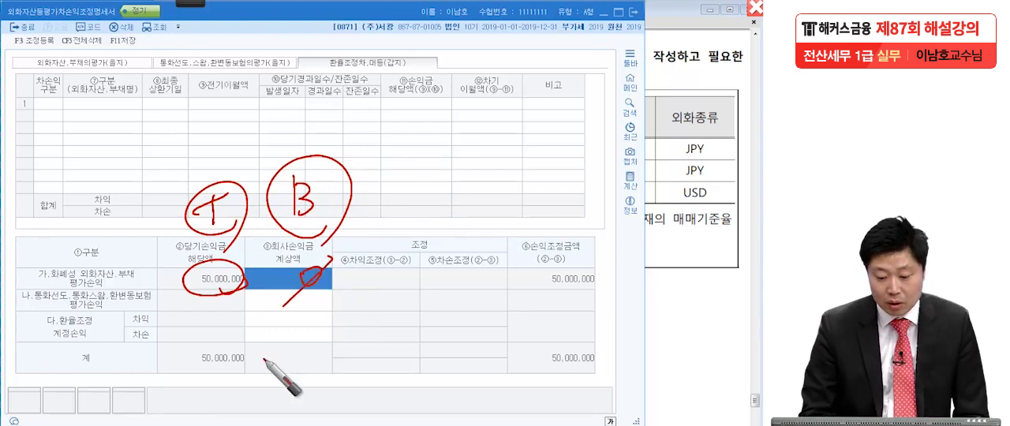
{"action": "mouse_move", "coordinate": [158, 292]}
{"action": "left_mouse_down"}
{"action": "mouse_move", "coordinate": [243, 290]}
{"action": "mouse_move", "coordinate": [340, 309]}
{"action": "left_mouse_up"}
Write a circled plus sign and 50,000,000 in red above the 조정 columns, and circle the amount.
{"action": "left_click_drag", "start_coordinate": [449, 165], "coordinate": [450, 187]}
{"action": "left_click_drag", "start_coordinate": [418, 189], "coordinate": [475, 182]}
{"action": "mouse_move", "coordinate": [447, 222]}
{"action": "left_mouse_down"}
{"action": "mouse_move", "coordinate": [543, 207]}
{"action": "mouse_move", "coordinate": [582, 213]}
{"action": "mouse_move", "coordinate": [622, 192]}
{"action": "mouse_move", "coordinate": [749, 189]}
{"action": "left_mouse_up"}
{"action": "left_click_drag", "start_coordinate": [746, 227], "coordinate": [497, 209]}
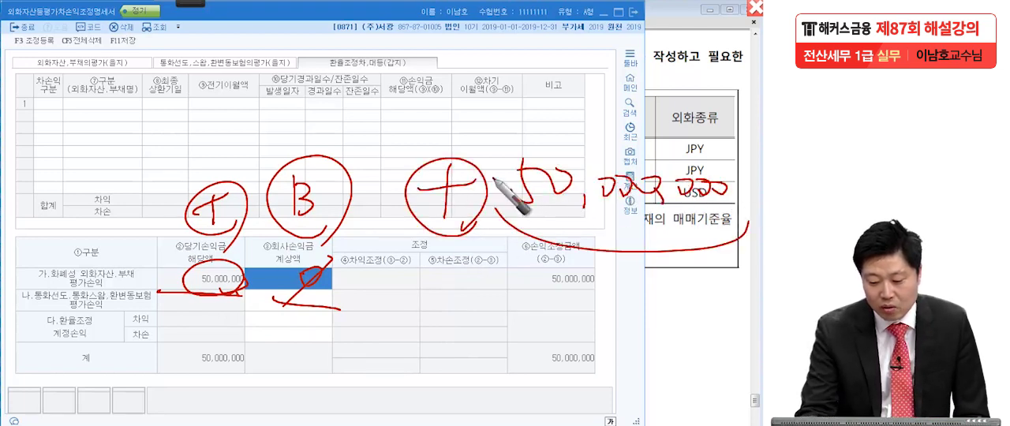
{"action": "left_click_drag", "start_coordinate": [495, 181], "coordinate": [655, 275]}
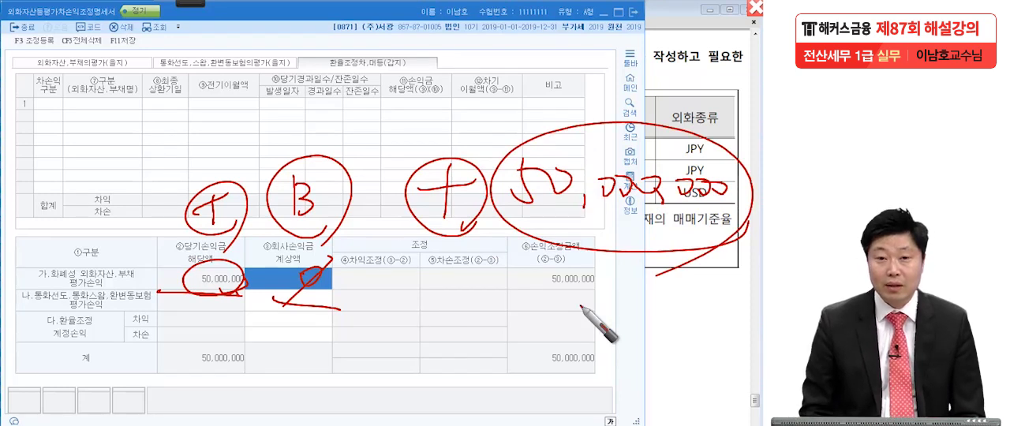
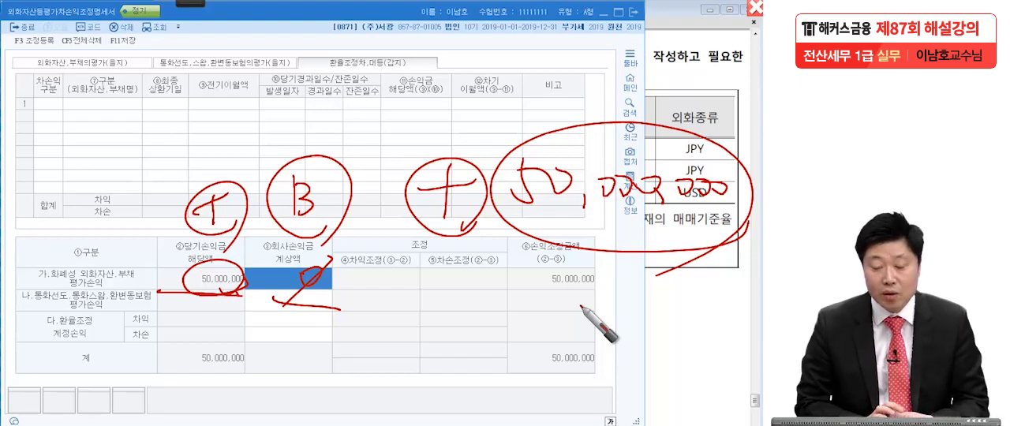
Clear the red marks, return to 외화자산,부채의평가(을지), and open 조정 등록 at the first empty 익금산입 및 손금불산입 row.
{"action": "key", "text": "Escape"}
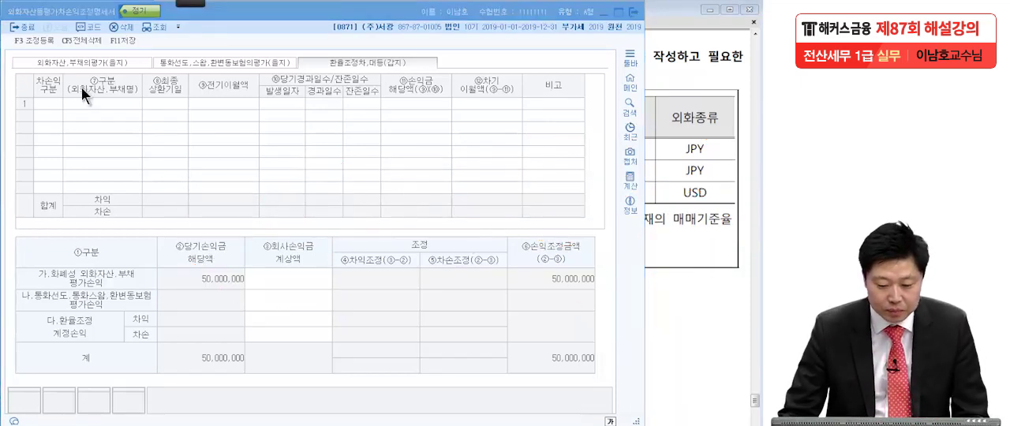
{"action": "left_click", "coordinate": [89, 59]}
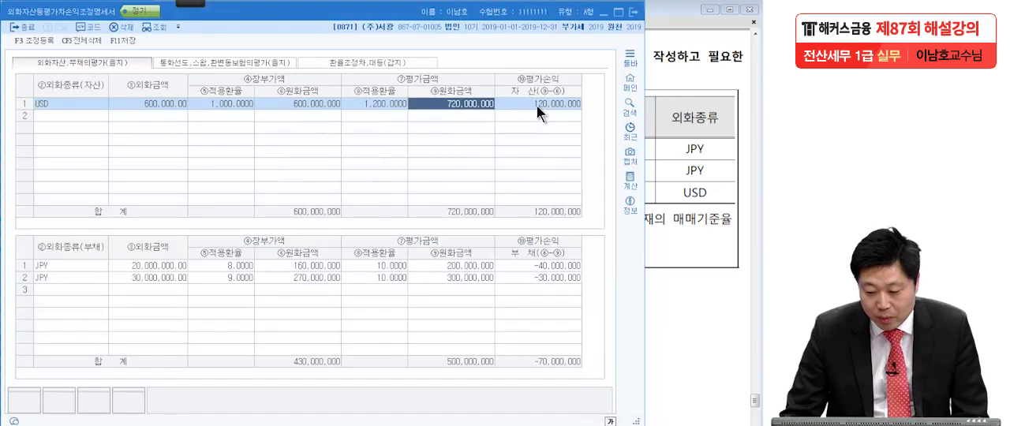
{"action": "left_click", "coordinate": [671, 252]}
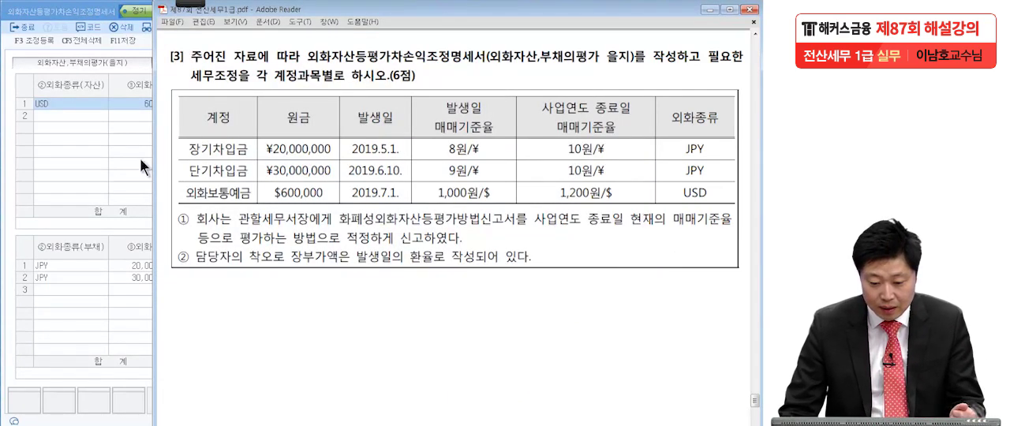
{"action": "left_click", "coordinate": [86, 125]}
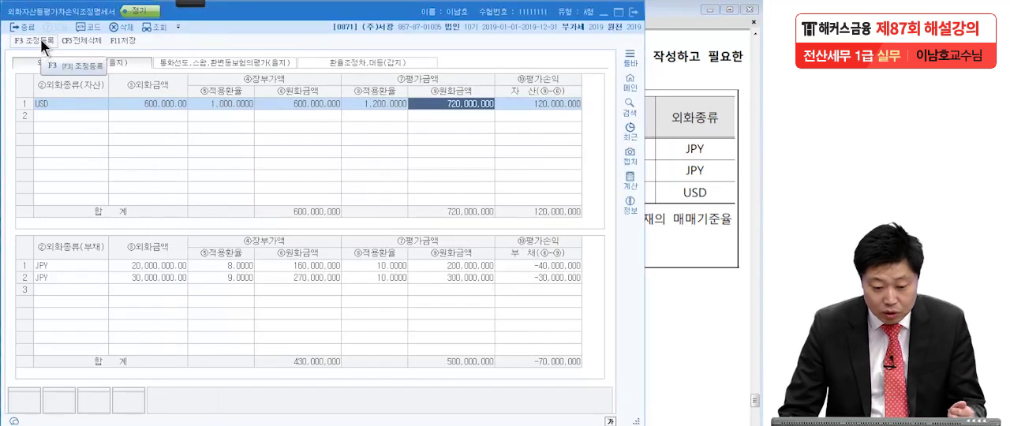
{"action": "left_click", "coordinate": [35, 39]}
{"action": "left_click", "coordinate": [106, 144]}
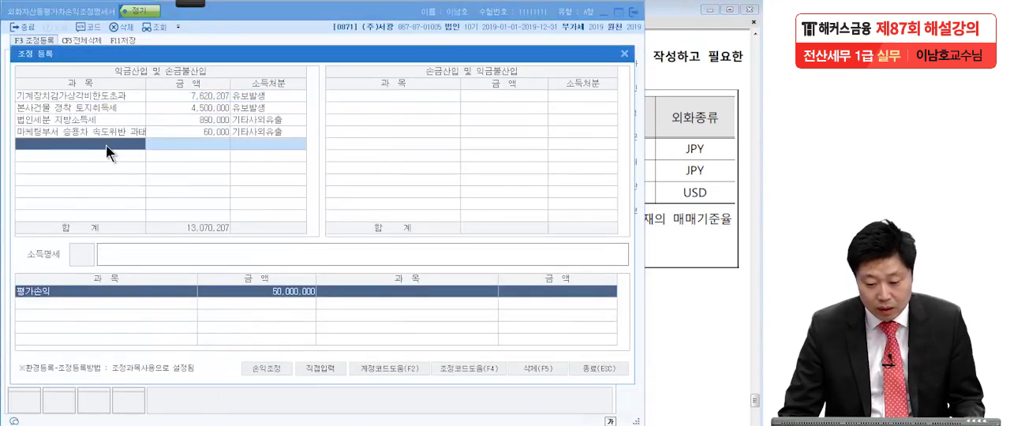
Move the 조정 등록 window below the USD asset row and check its account name in the exam PDF.
{"action": "left_click", "coordinate": [683, 161]}
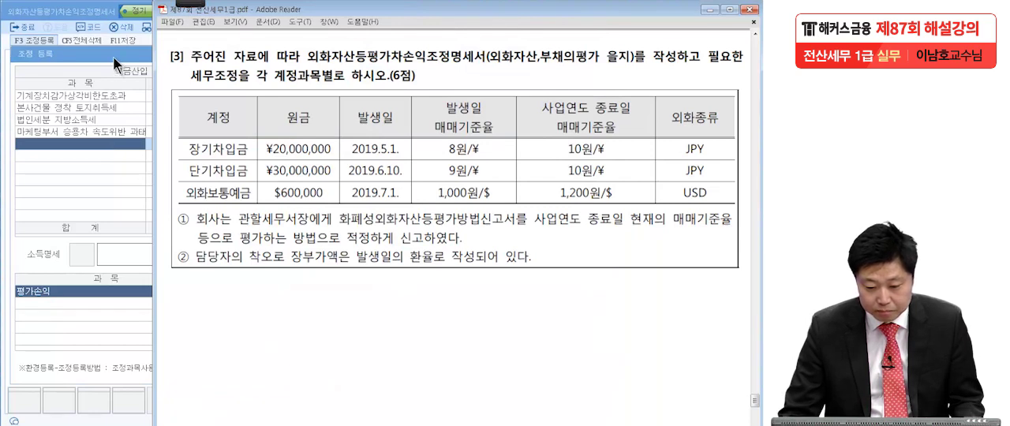
{"action": "left_click_drag", "start_coordinate": [113, 56], "coordinate": [216, 153]}
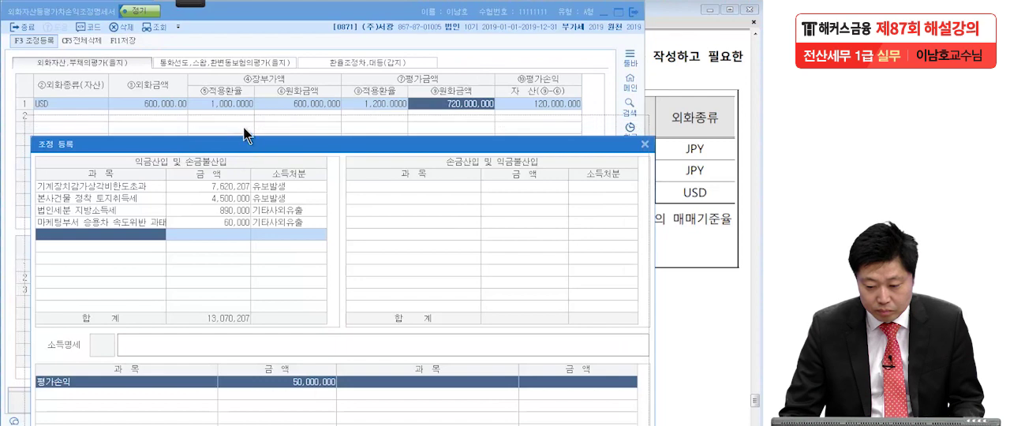
{"action": "left_click_drag", "start_coordinate": [262, 147], "coordinate": [247, 127]}
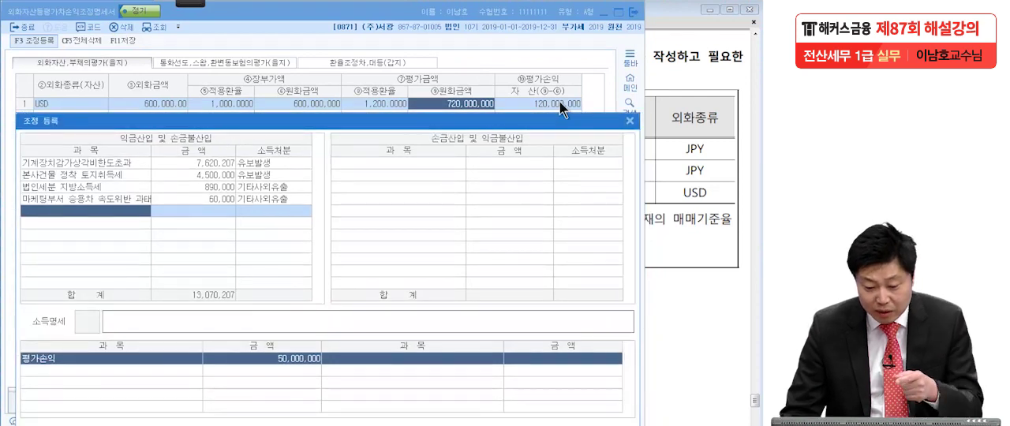
{"action": "left_click", "coordinate": [683, 176]}
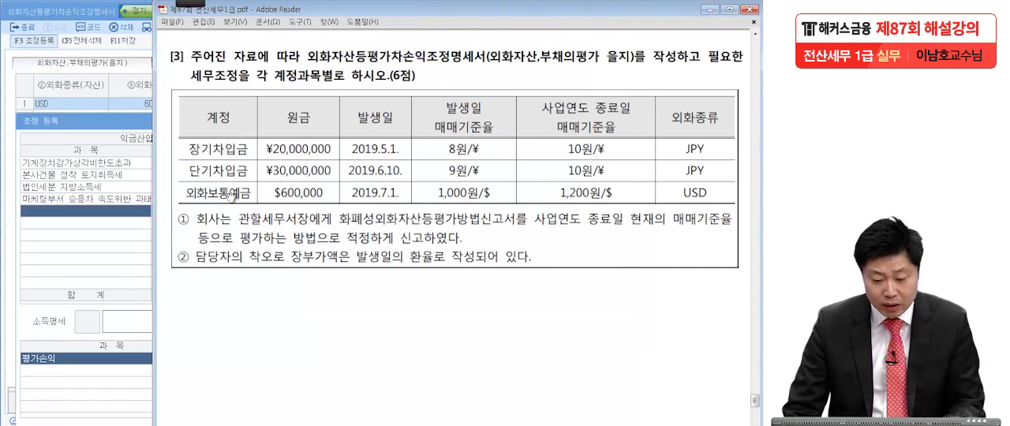
{"action": "left_click", "coordinate": [112, 219]}
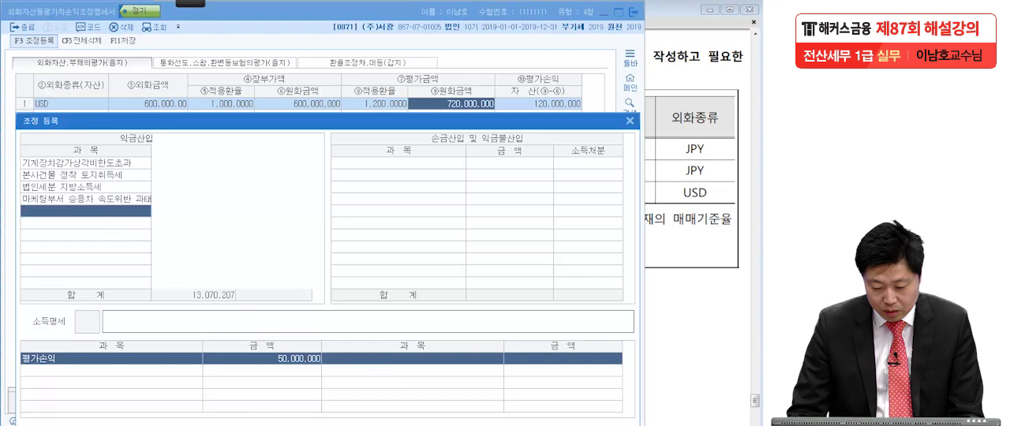
Under 익금산입 및 손금불산입, register 외화보통예금 for 120,000,000 with 소득처분 유보발생.
{"action": "left_click", "coordinate": [70, 213]}
{"action": "type", "text": "외화환"}
{"action": "type", "text": "통예금"}
{"action": "key", "text": "Return"}
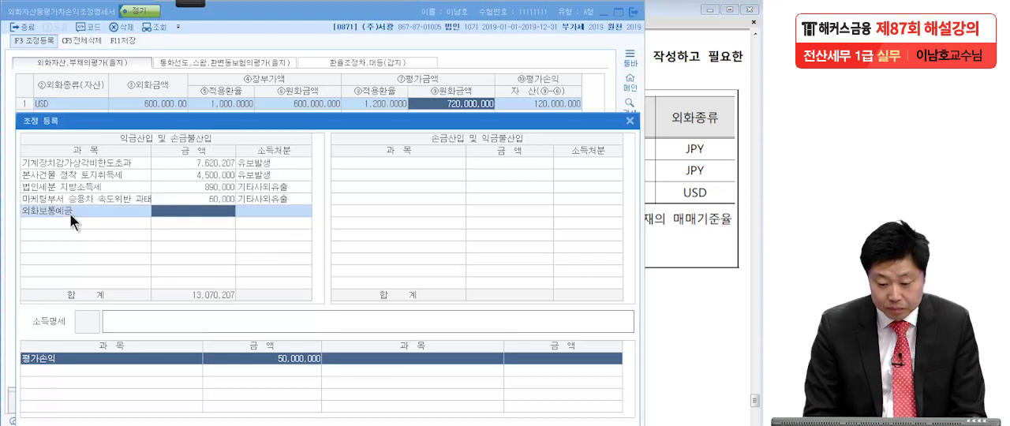
{"action": "type", "text": "12"}
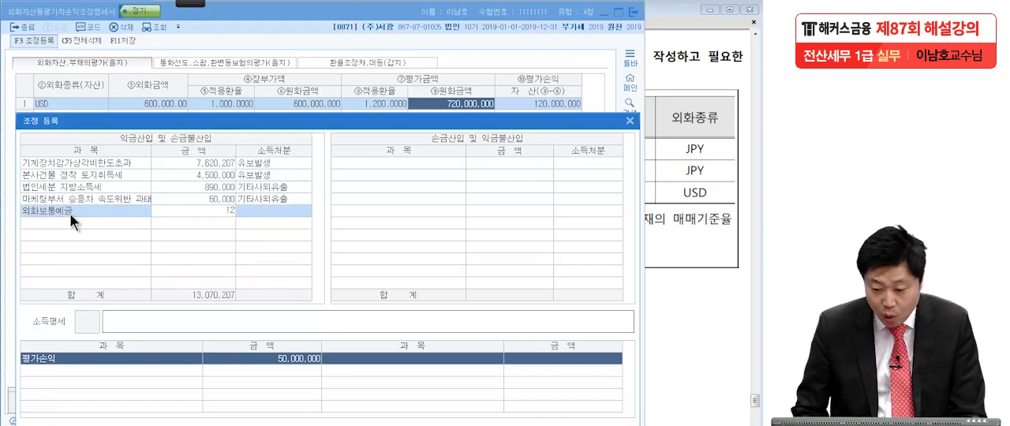
{"action": "type", "text": "0,000,000"}
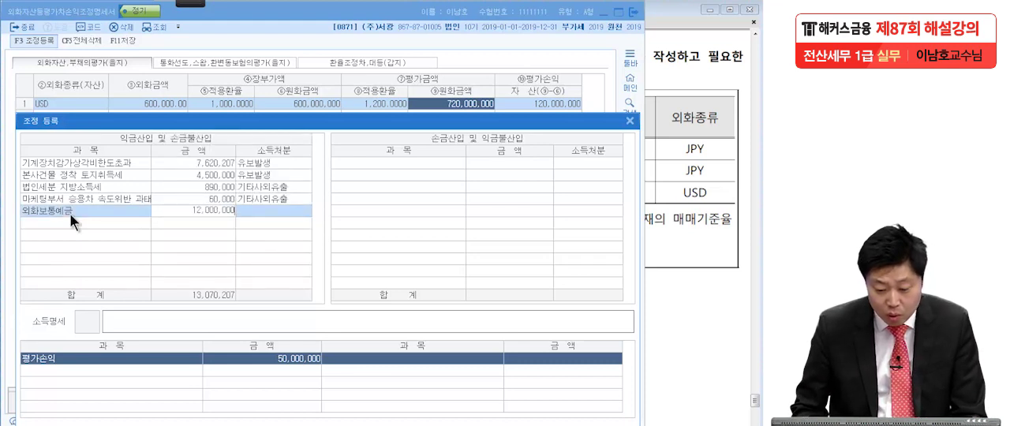
{"action": "key", "text": "Return"}
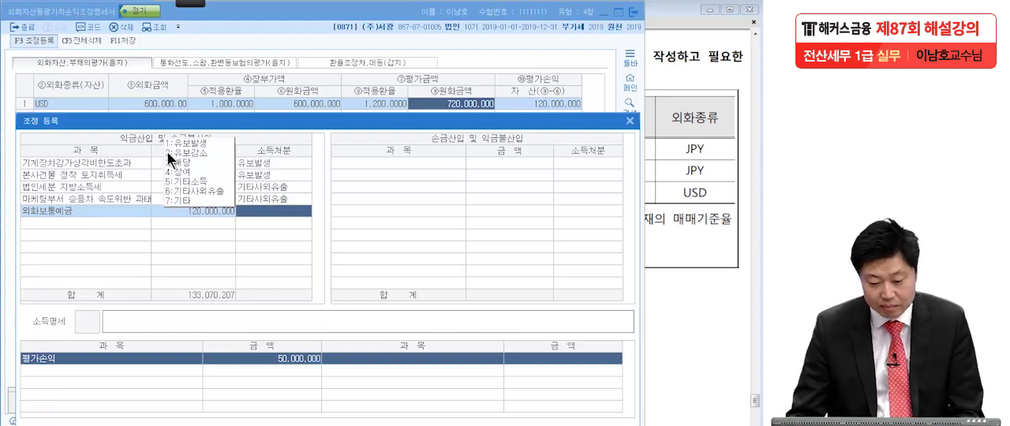
{"action": "left_click", "coordinate": [178, 143]}
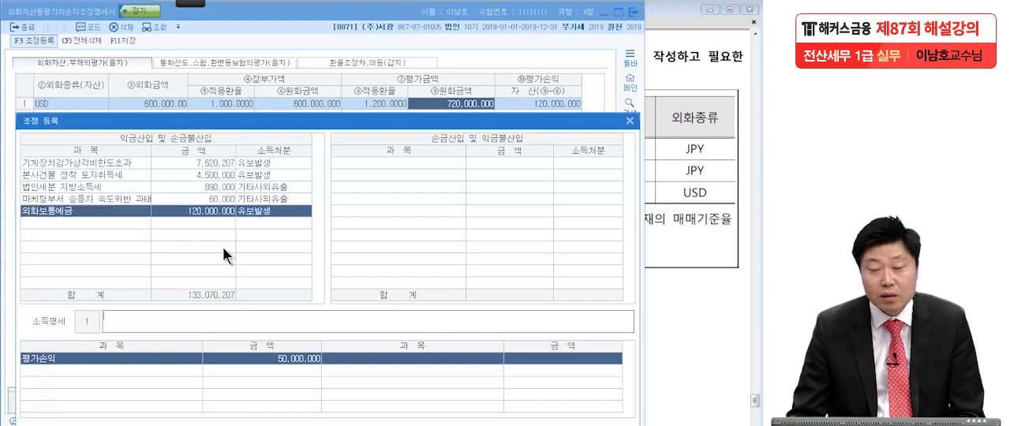
Under 손금산입 및 익금불산입, register 장기차입금 from the exam PDF for 40,000,000 with 소득처분 유보발생.
{"action": "left_click", "coordinate": [365, 163]}
{"action": "left_click_drag", "start_coordinate": [376, 119], "coordinate": [381, 288]}
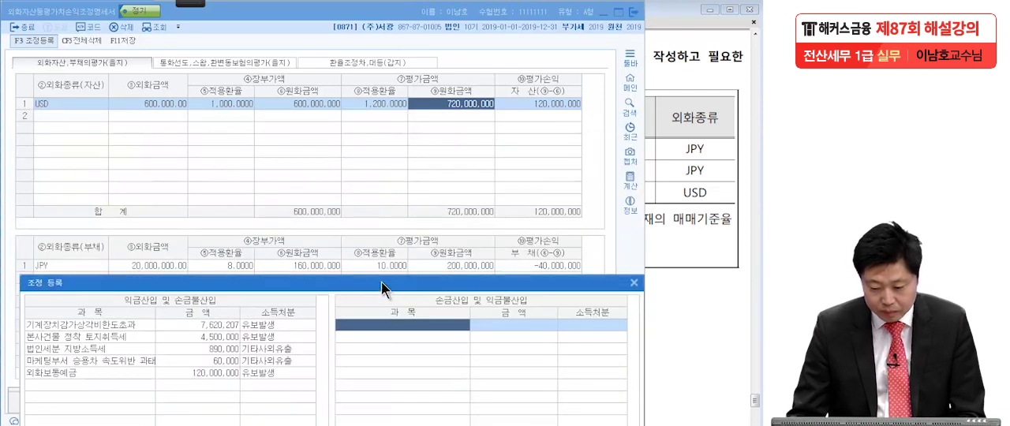
{"action": "left_click", "coordinate": [690, 233]}
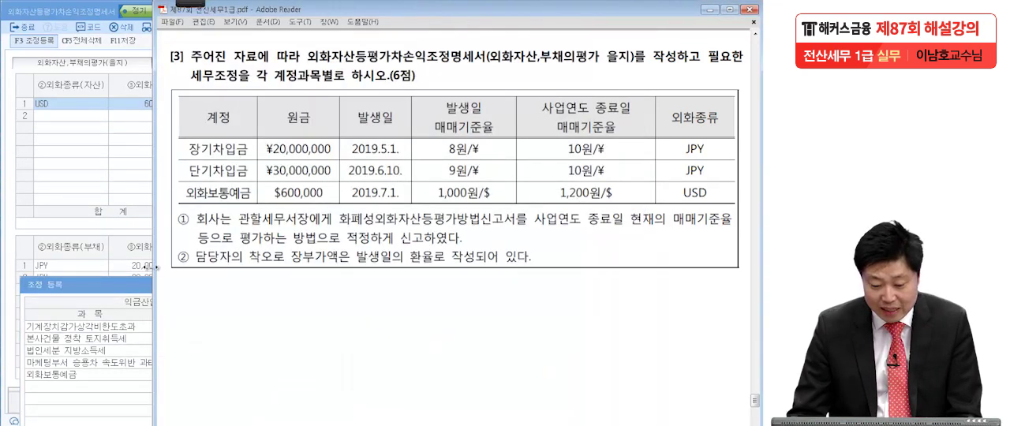
{"action": "left_click", "coordinate": [110, 290]}
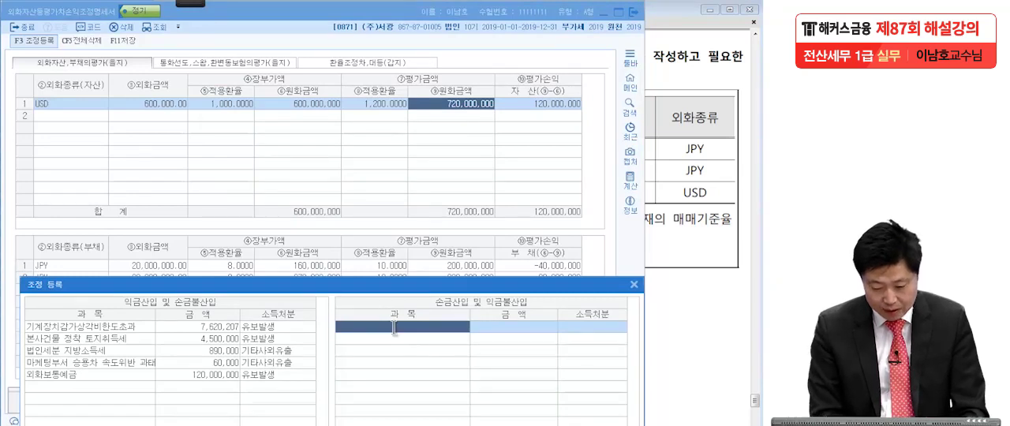
{"action": "type", "text": "장기차입금"}
{"action": "key", "text": "Return"}
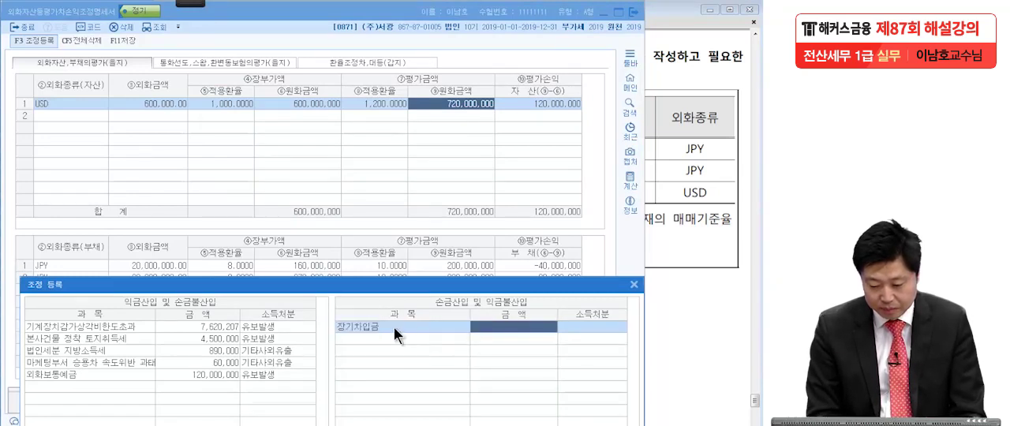
{"action": "type", "text": "40000000"}
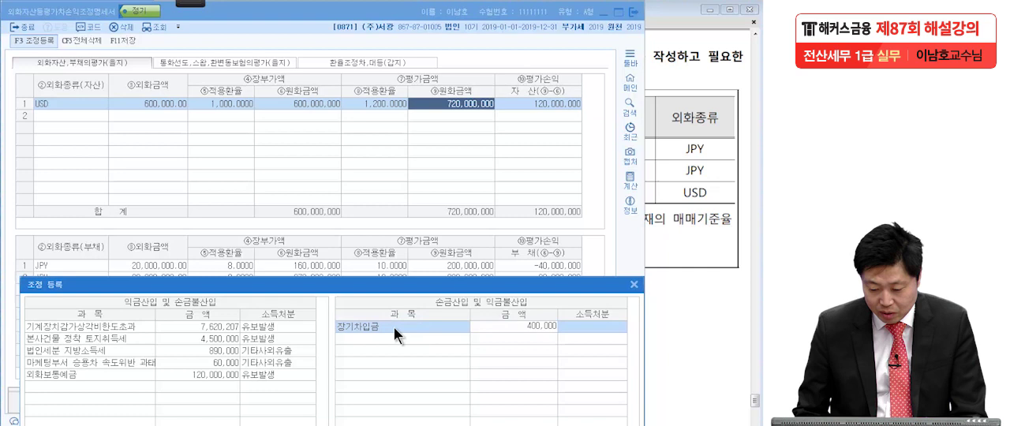
{"action": "key", "text": "Return"}
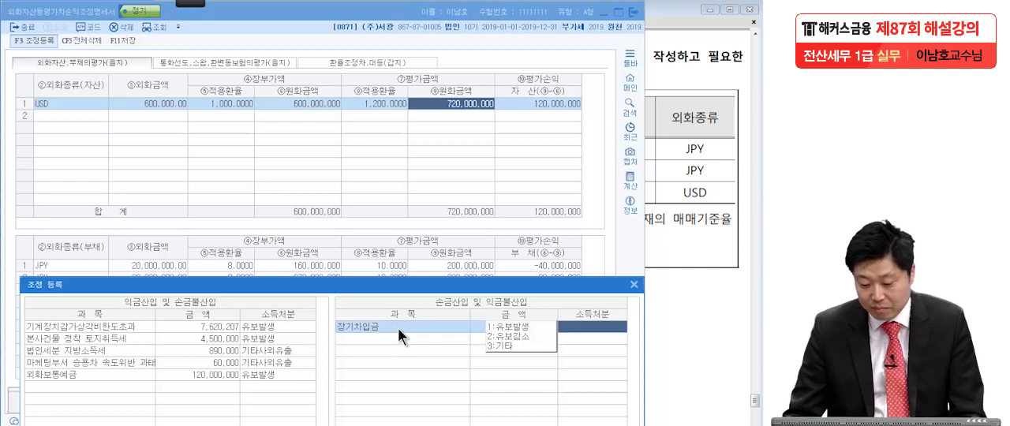
{"action": "left_click", "coordinate": [498, 326]}
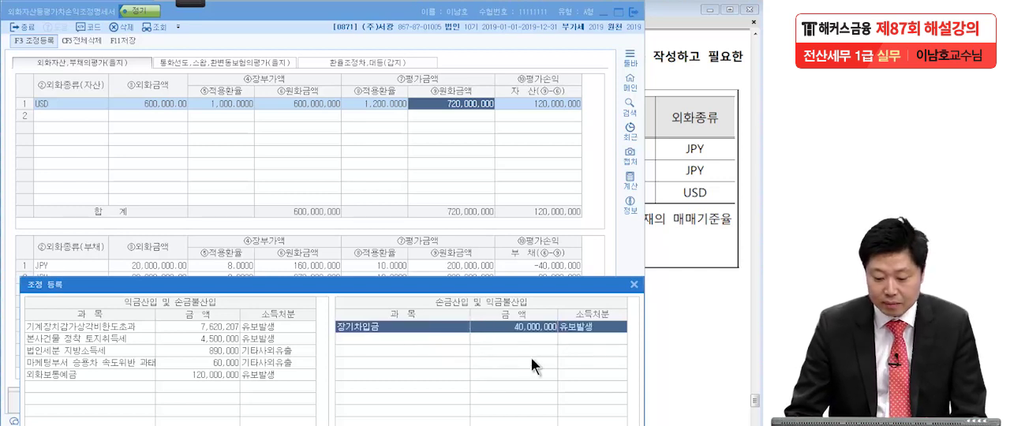
Add 단기차입금 to 손금산입 및 익금불산입 for 30,000,000 with 소득처분 유보발생, after checking the account in the exam PDF.
{"action": "left_click", "coordinate": [388, 340]}
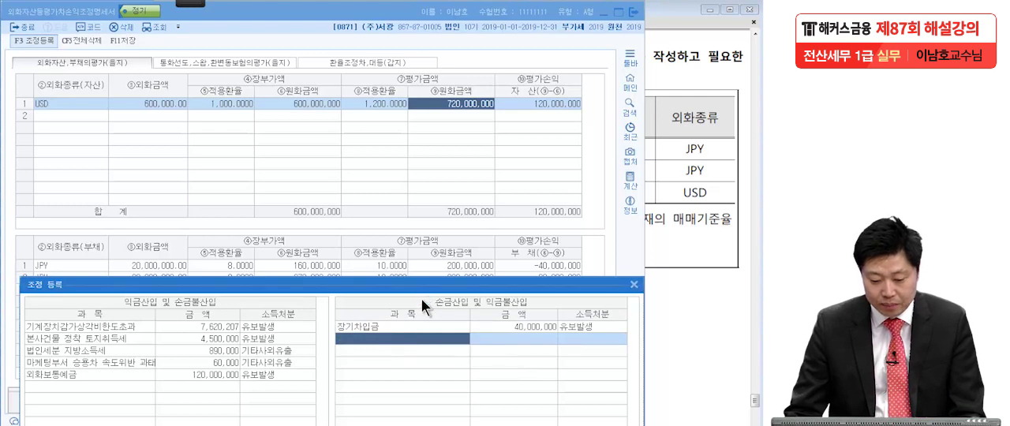
{"action": "left_click", "coordinate": [687, 276]}
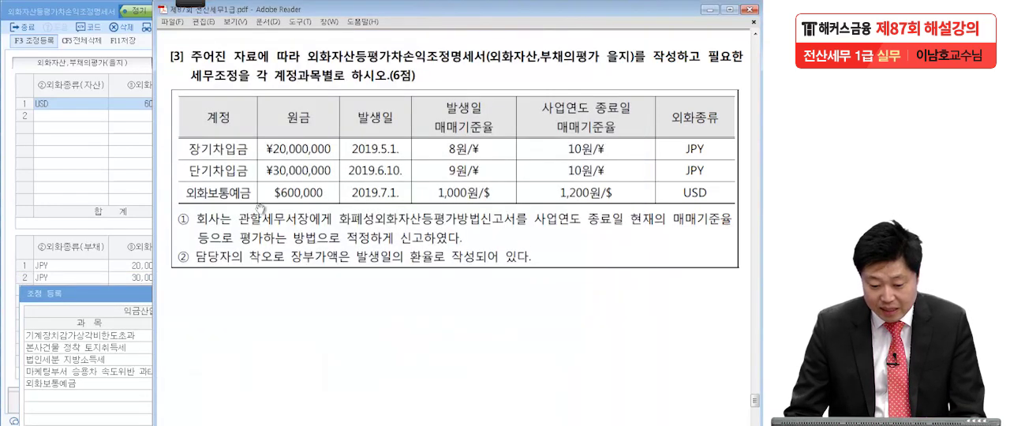
{"action": "left_click", "coordinate": [143, 293]}
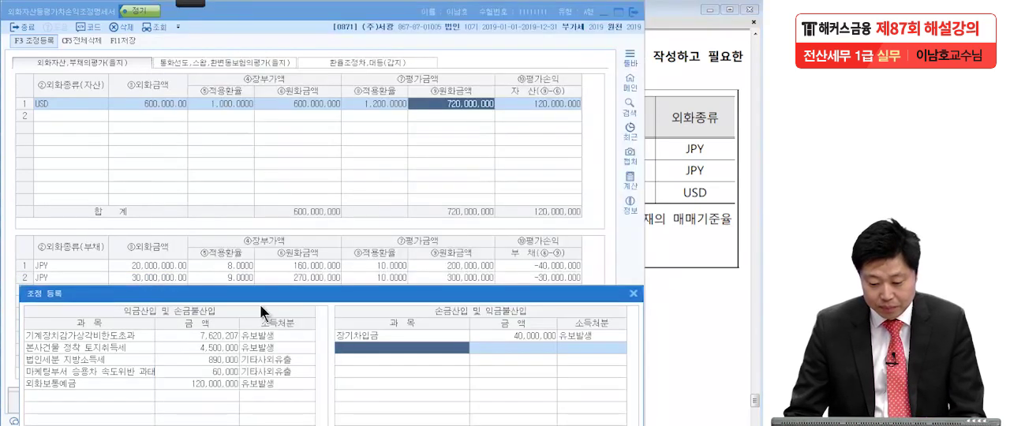
{"action": "left_click", "coordinate": [372, 350]}
{"action": "type", "text": "단기차입금"}
{"action": "key", "text": "Return"}
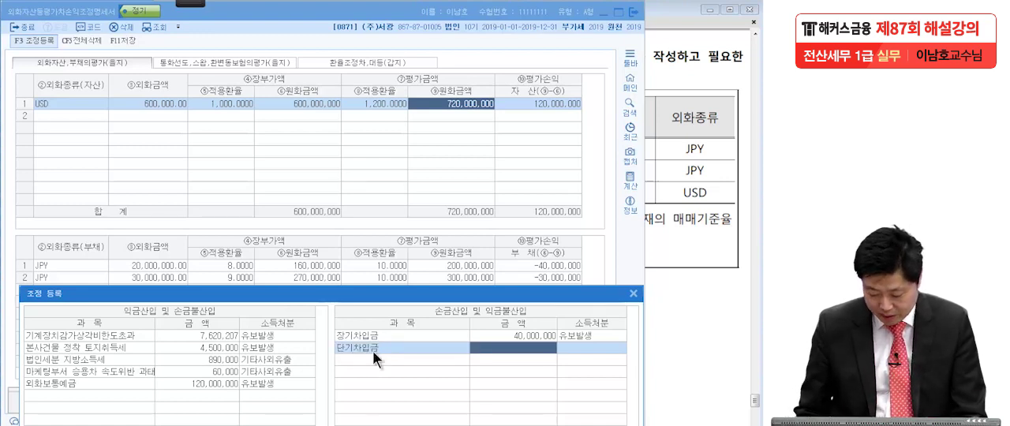
{"action": "type", "text": "3000000"}
{"action": "key", "text": "Return"}
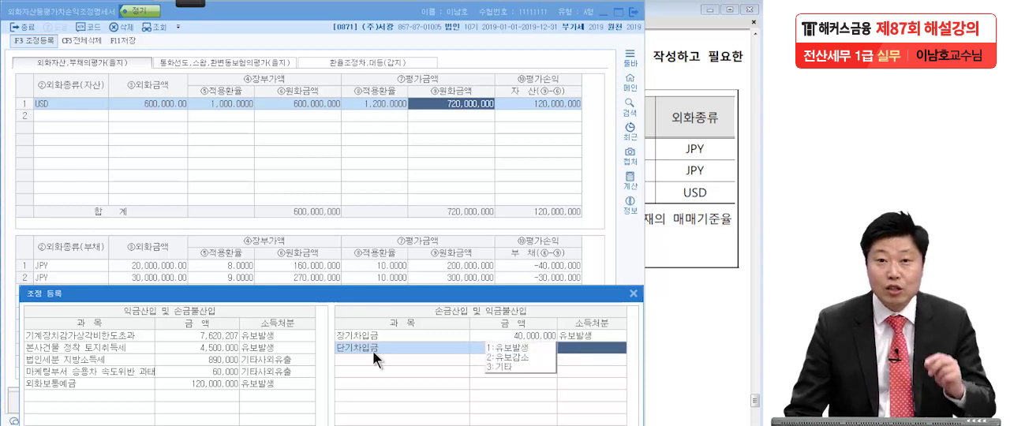
{"action": "left_click", "coordinate": [502, 348]}
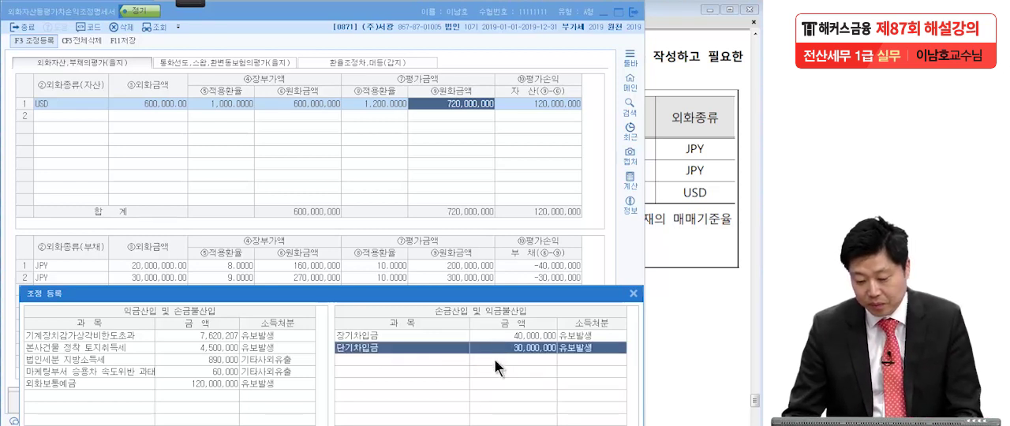
{"action": "left_click", "coordinate": [464, 355]}
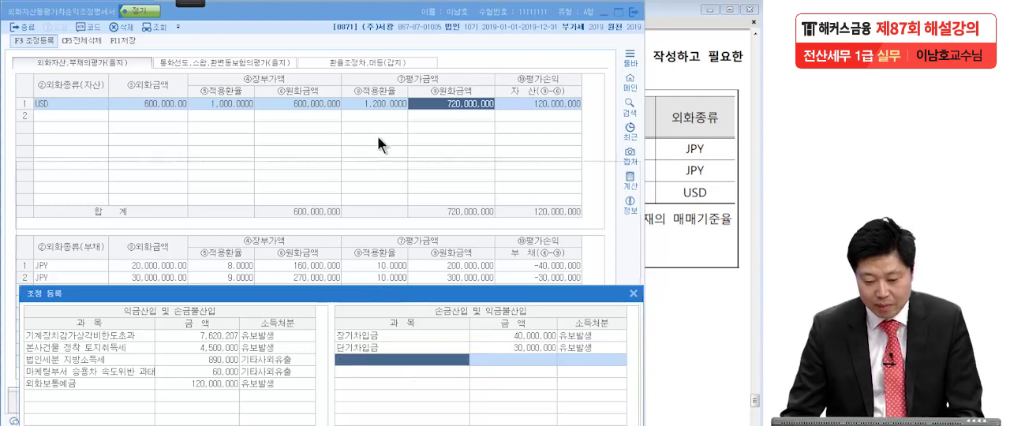
Bring the whole 조정 등록 window into view and circle the 외화보통예금 amount, both 차입금 amounts and the 평가손익 amount in red.
{"action": "left_click_drag", "start_coordinate": [381, 288], "coordinate": [375, 48]}
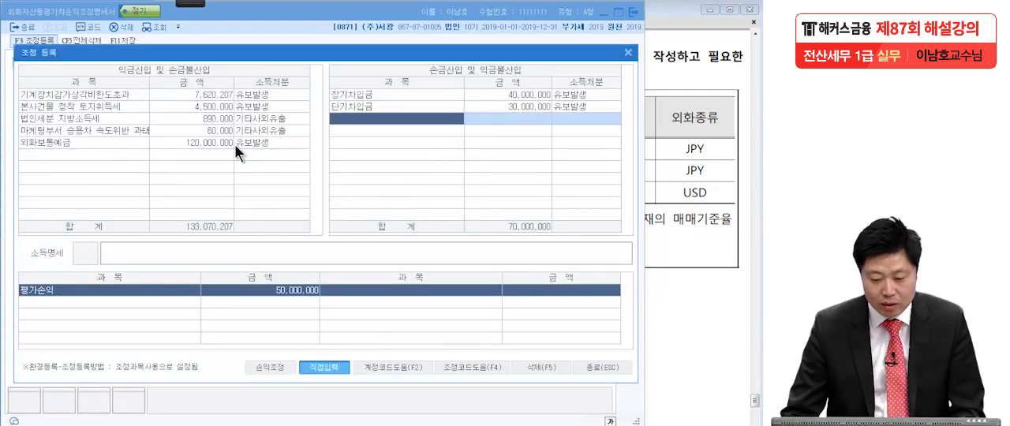
{"action": "mouse_move", "coordinate": [187, 4]}
{"action": "left_click", "coordinate": [38, 11]}
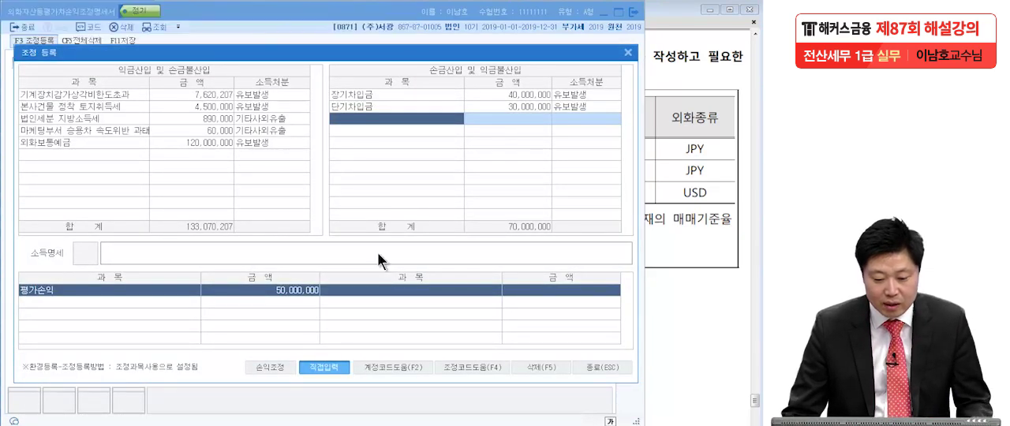
{"action": "left_click_drag", "start_coordinate": [240, 148], "coordinate": [246, 145]}
{"action": "mouse_move", "coordinate": [566, 110]}
{"action": "left_mouse_down"}
{"action": "mouse_move", "coordinate": [513, 116]}
{"action": "mouse_move", "coordinate": [505, 133]}
{"action": "left_mouse_up"}
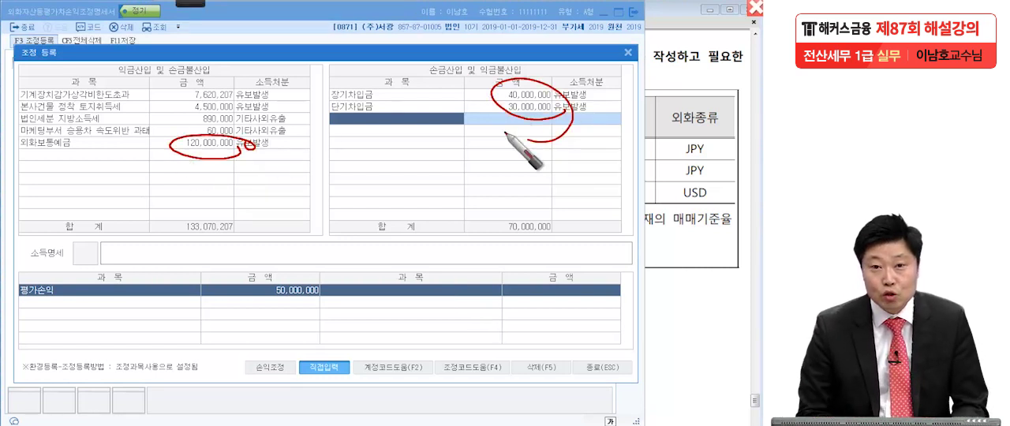
{"action": "mouse_move", "coordinate": [332, 306]}
{"action": "left_mouse_down"}
{"action": "mouse_move", "coordinate": [279, 273]}
{"action": "mouse_move", "coordinate": [339, 298]}
{"action": "left_mouse_up"}
{"action": "left_click_drag", "start_coordinate": [30, 310], "coordinate": [339, 300]}
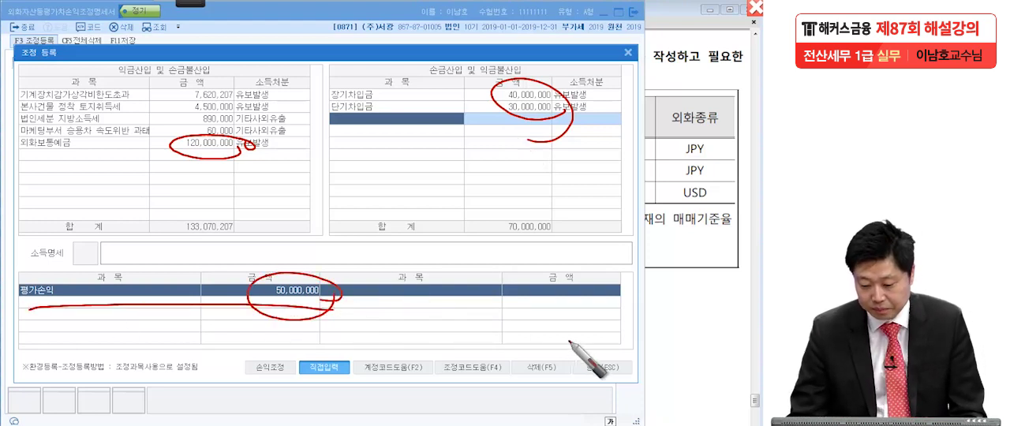
Close the adjustment registration window and exit 외화자산등평가차손익조정명세서, saving the work.
{"action": "left_click", "coordinate": [595, 368]}
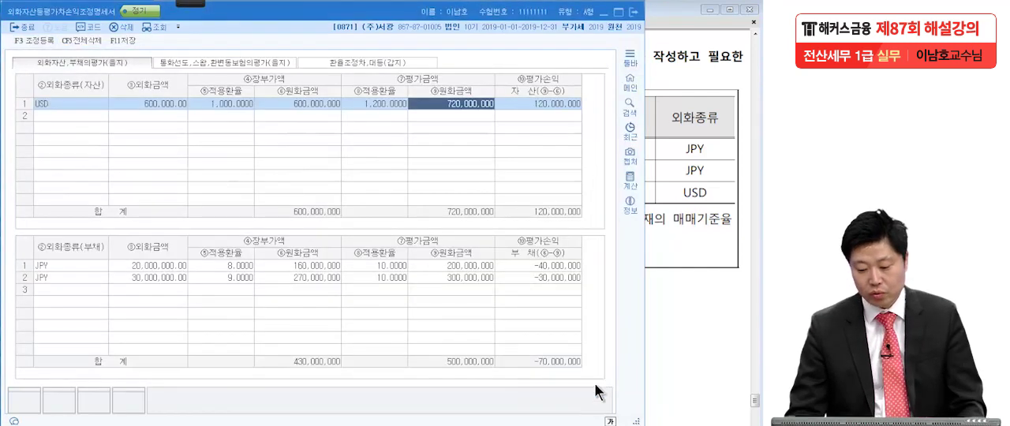
{"action": "left_click", "coordinate": [636, 15]}
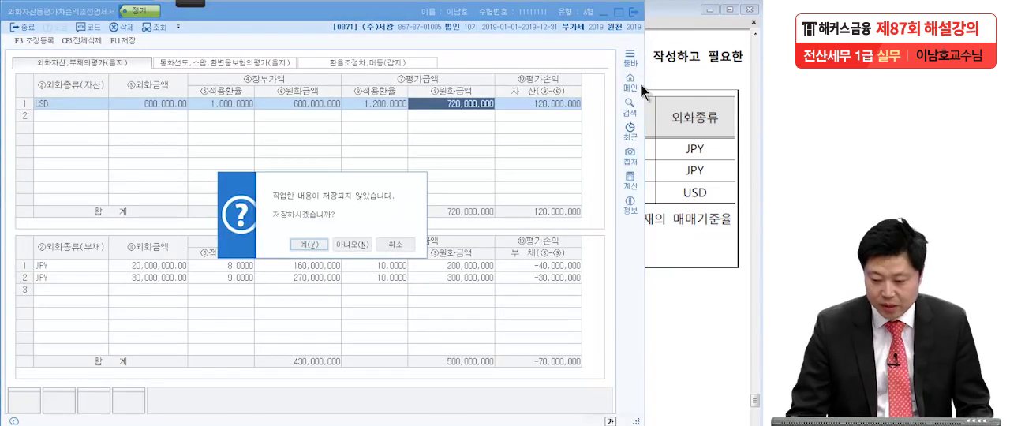
{"action": "left_click", "coordinate": [319, 248]}
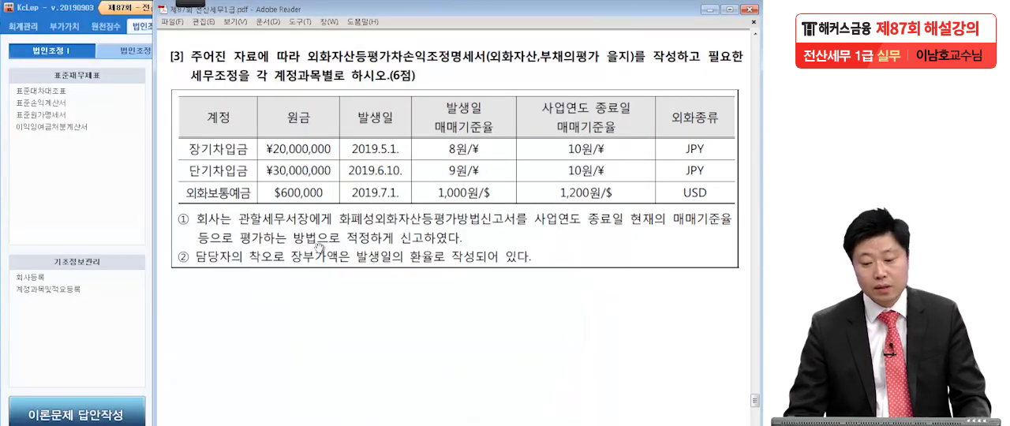
Go to question [4] in the exam PDF and mark its required forms, 세무조정 conditions and the 지출일 entries in red.
{"action": "scroll", "coordinate": [461, 340], "scroll_direction": "down", "scroll_amount": 10}
{"action": "scroll", "coordinate": [468, 191], "scroll_direction": "down", "scroll_amount": 1}
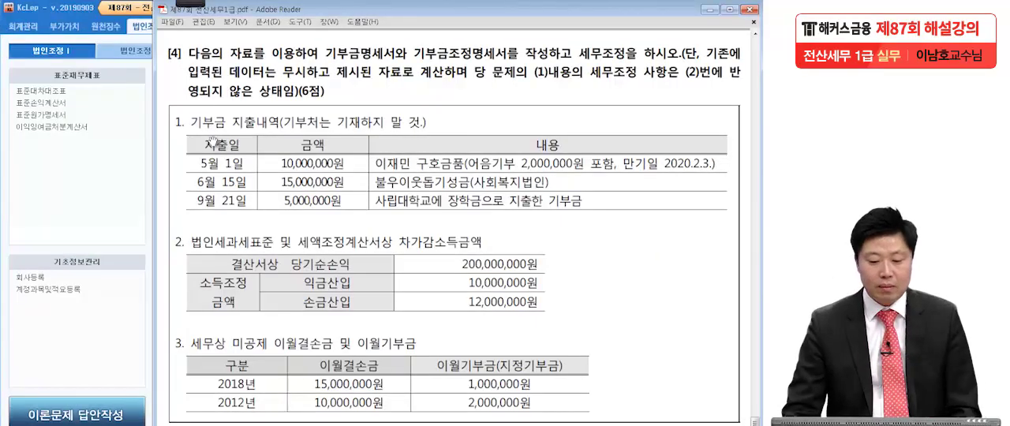
{"action": "mouse_move", "coordinate": [191, 6]}
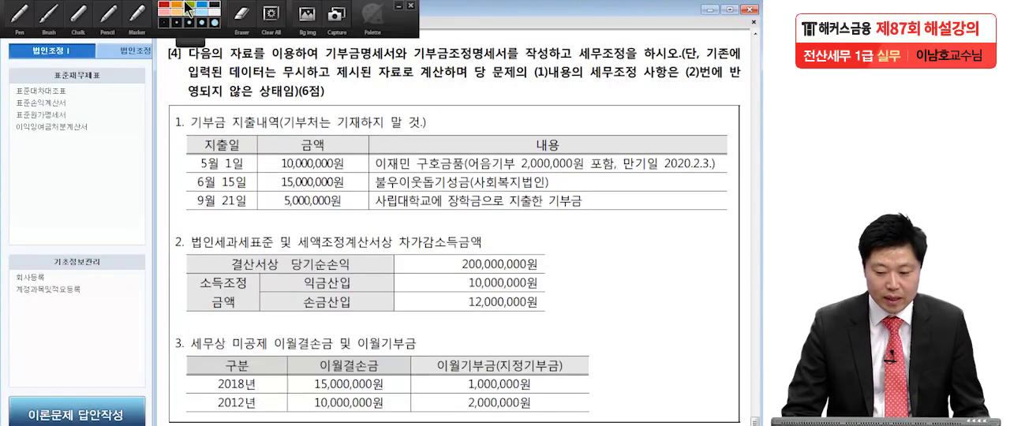
{"action": "left_click", "coordinate": [42, 17]}
{"action": "left_click_drag", "start_coordinate": [320, 63], "coordinate": [521, 60]}
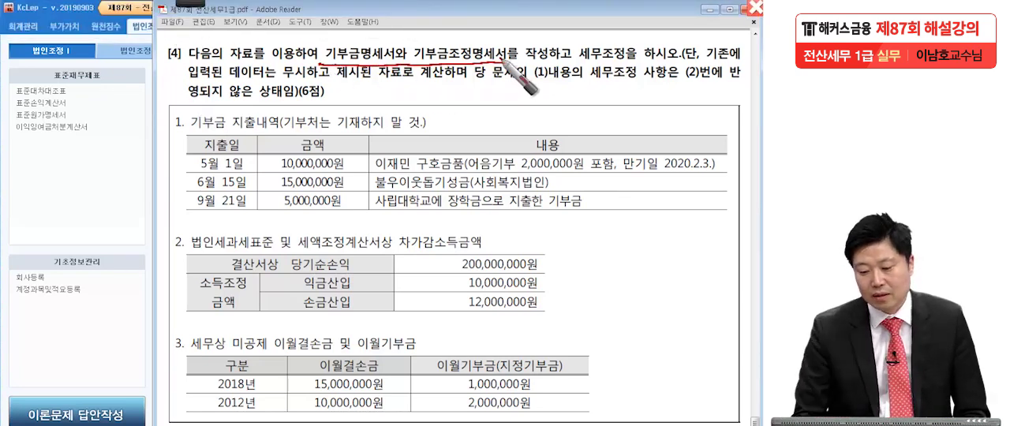
{"action": "mouse_move", "coordinate": [583, 62]}
{"action": "left_mouse_down"}
{"action": "mouse_move", "coordinate": [641, 66]}
{"action": "mouse_move", "coordinate": [633, 57]}
{"action": "left_mouse_up"}
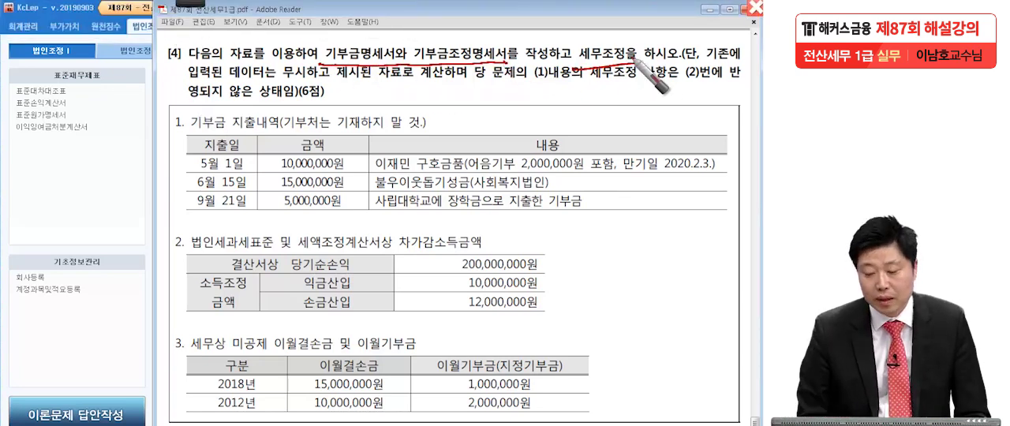
{"action": "left_click_drag", "start_coordinate": [324, 78], "coordinate": [335, 72]}
{"action": "left_click_drag", "start_coordinate": [471, 74], "coordinate": [474, 77]}
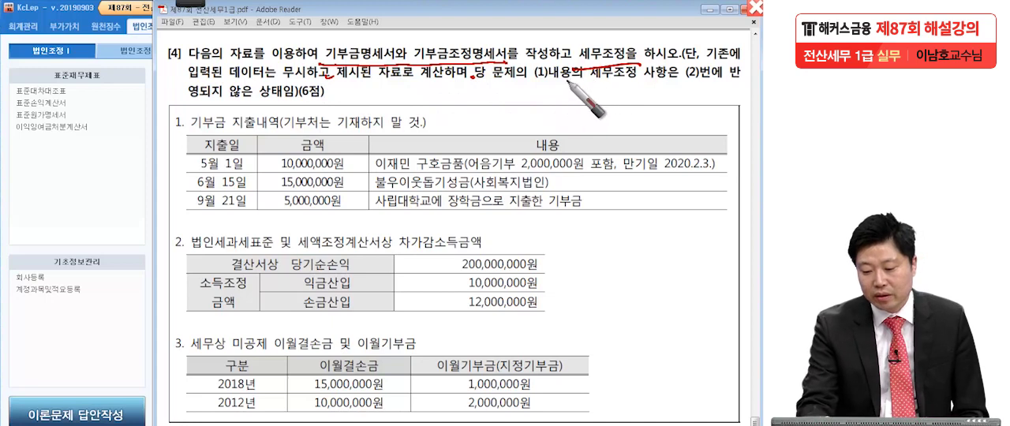
{"action": "left_click_drag", "start_coordinate": [527, 82], "coordinate": [736, 83]}
{"action": "left_click_drag", "start_coordinate": [286, 94], "coordinate": [293, 100]}
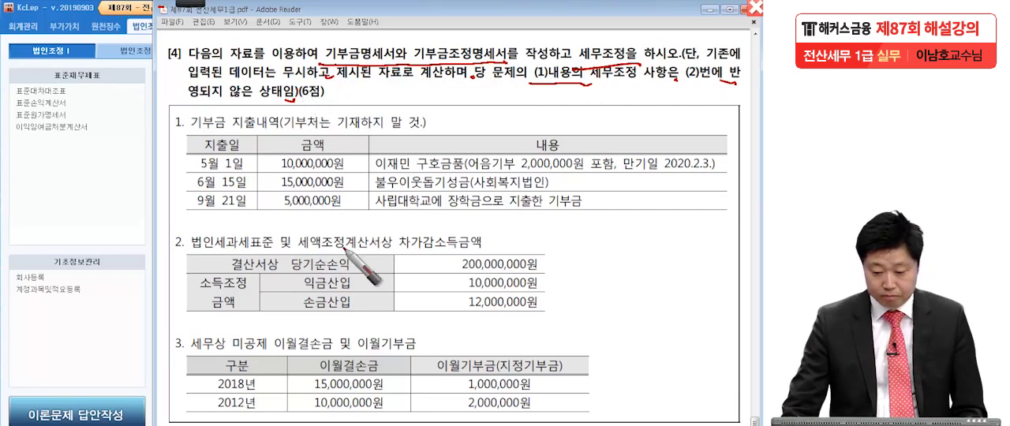
{"action": "left_click_drag", "start_coordinate": [213, 147], "coordinate": [199, 203]}
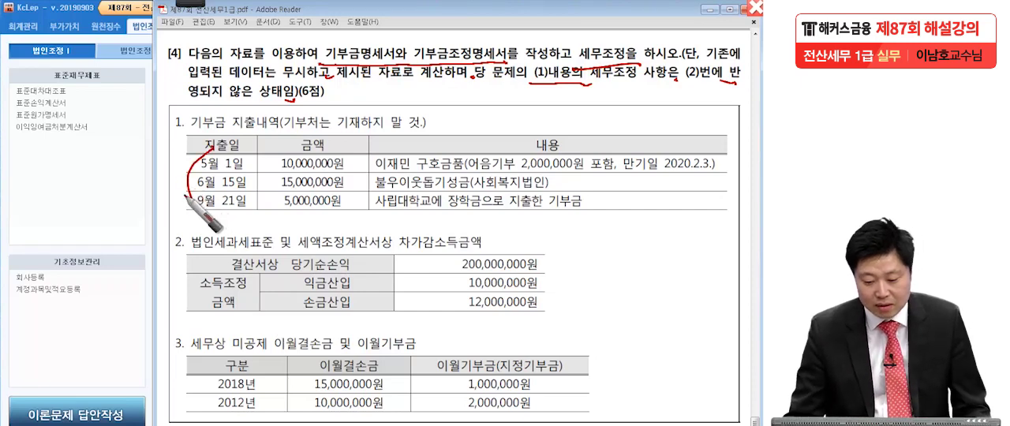
Switch to KcLep, open 기부금조정명세서 and load the donation entries and income amounts from the vouchers.
{"action": "left_click", "coordinate": [108, 217]}
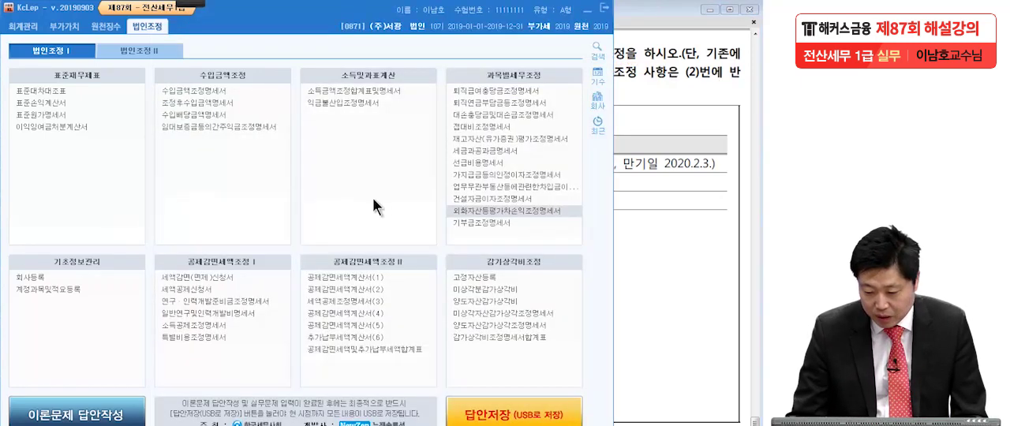
{"action": "left_click", "coordinate": [450, 222]}
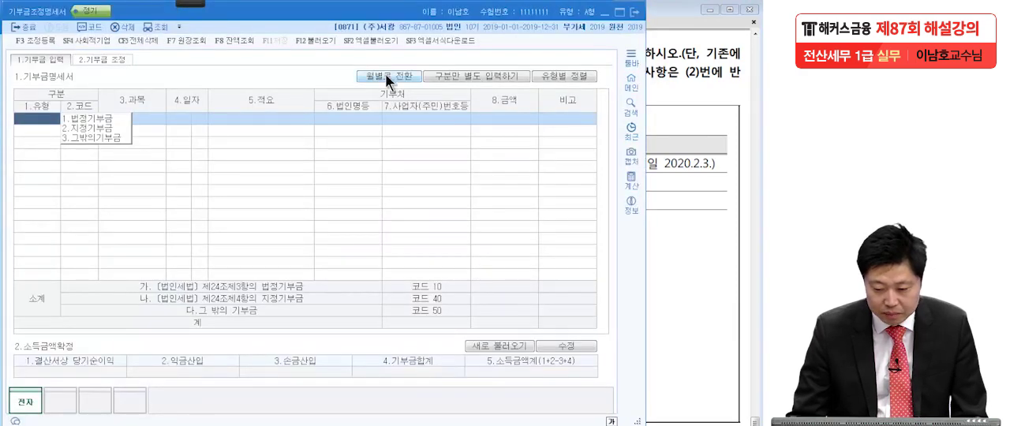
{"action": "left_click", "coordinate": [313, 40]}
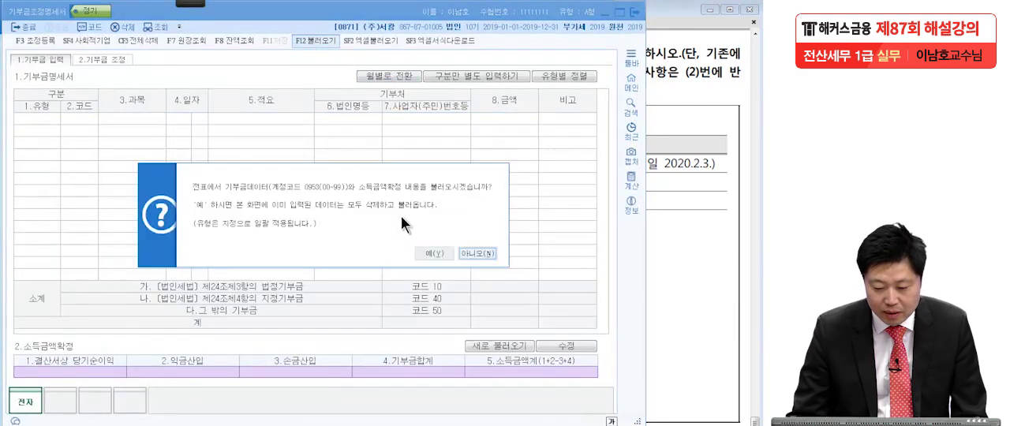
{"action": "left_click", "coordinate": [443, 255]}
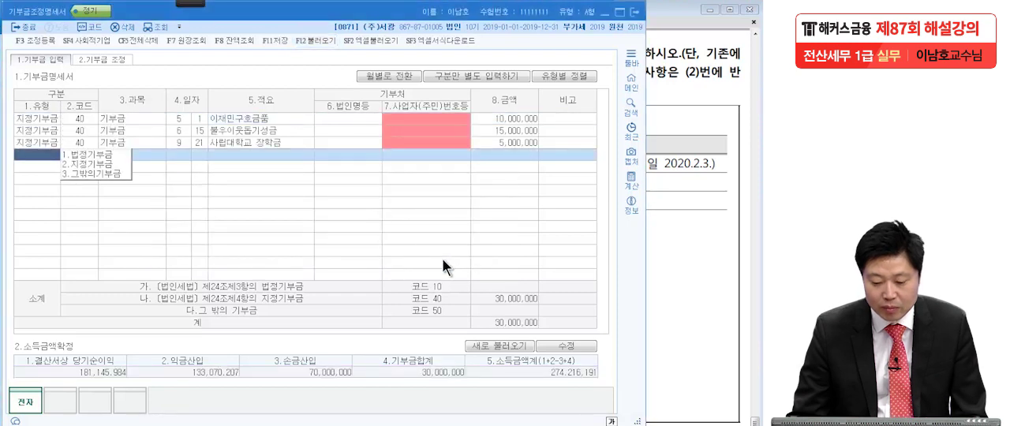
Check the descriptions and amounts of the three loaded donations against question [4].
{"action": "left_click", "coordinate": [232, 116]}
{"action": "key", "text": "Down"}
{"action": "left_click", "coordinate": [490, 129]}
{"action": "left_click", "coordinate": [491, 140]}
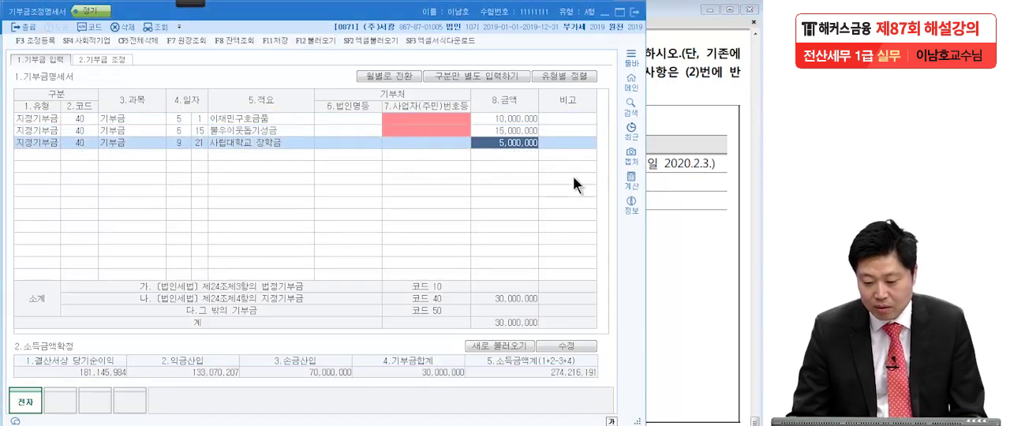
{"action": "left_click", "coordinate": [694, 200]}
{"action": "left_click", "coordinate": [134, 218]}
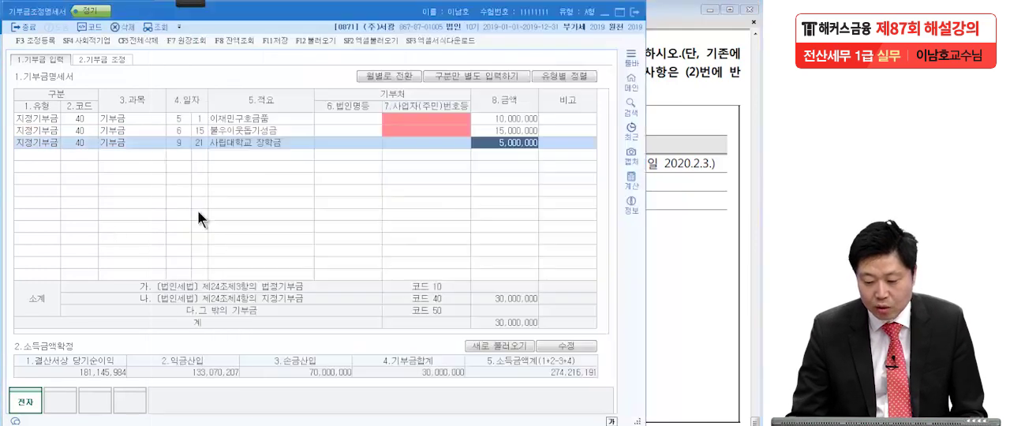
{"action": "left_click", "coordinate": [509, 116]}
{"action": "left_click", "coordinate": [512, 129]}
{"action": "left_click", "coordinate": [512, 140]}
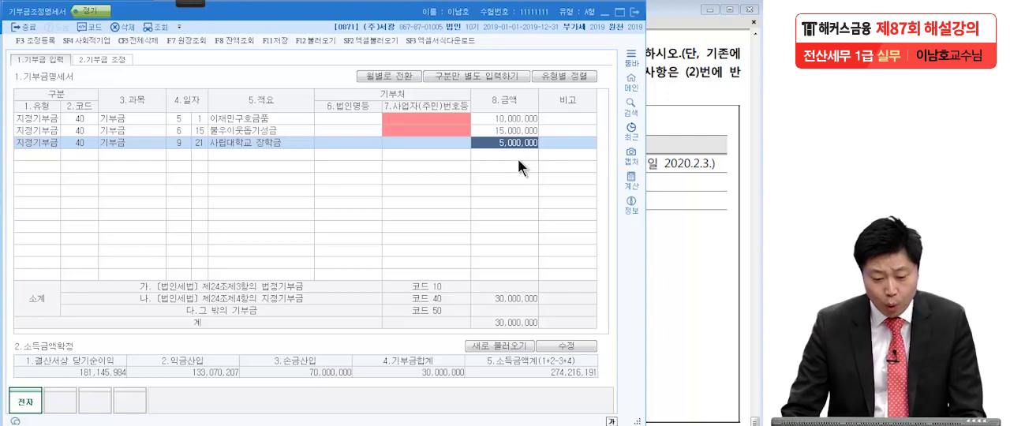
Check the May 1 이재민구호금품 donation in the exam PDF and change its type to 법정기부금.
{"action": "left_click", "coordinate": [653, 206]}
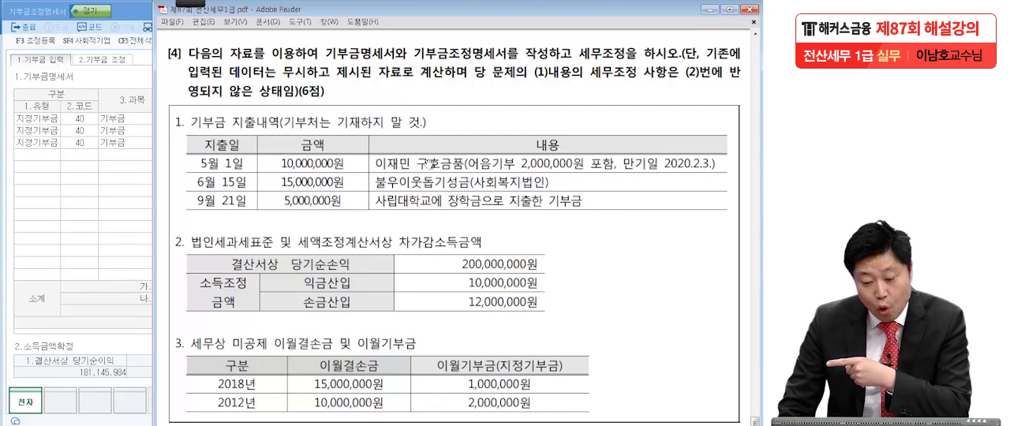
{"action": "left_click", "coordinate": [32, 119]}
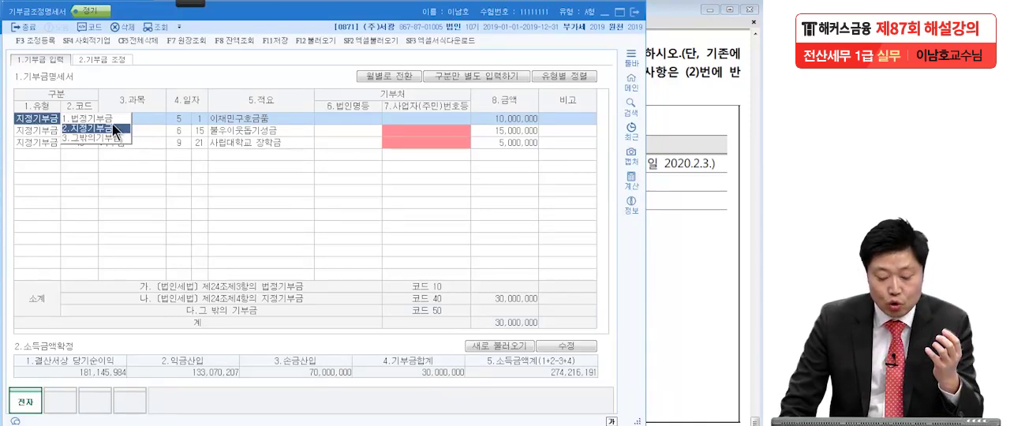
{"action": "key", "text": "1"}
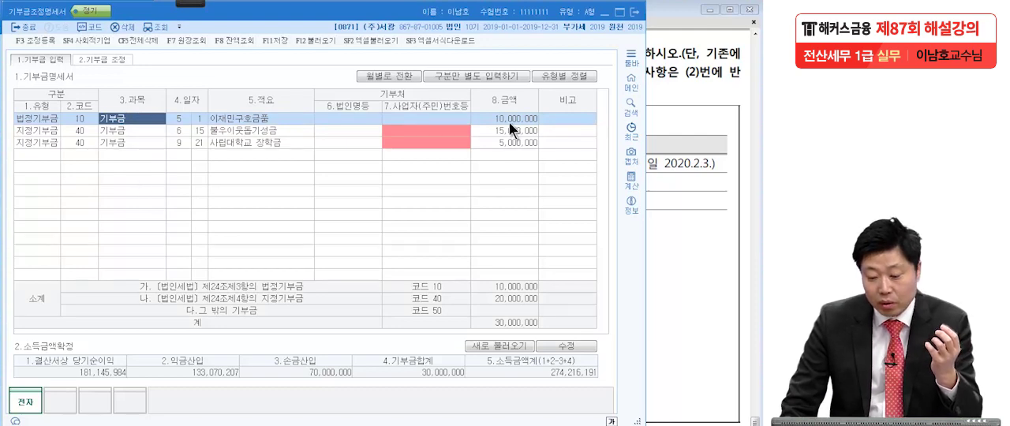
Set the May 1 이재민구호금품 donation amount to 8,000,000, leaving out the promissory note portion shown in the exam PDF.
{"action": "left_click", "coordinate": [680, 199]}
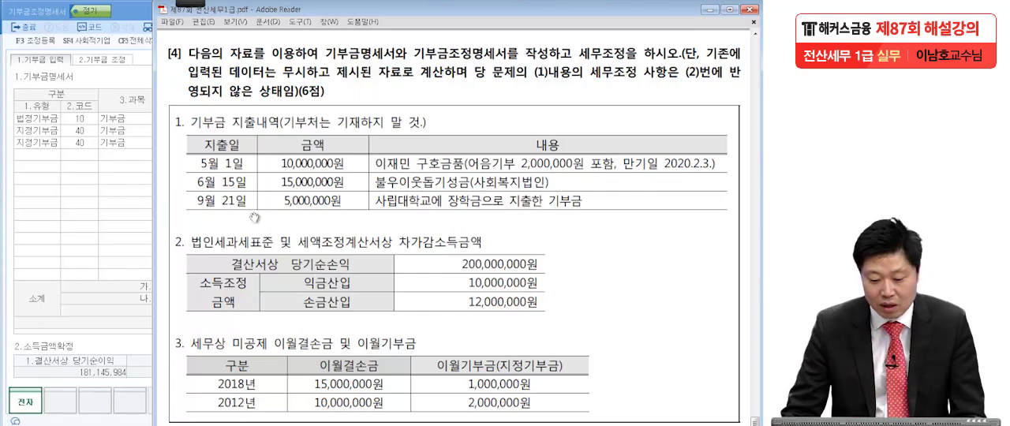
{"action": "left_click", "coordinate": [99, 226]}
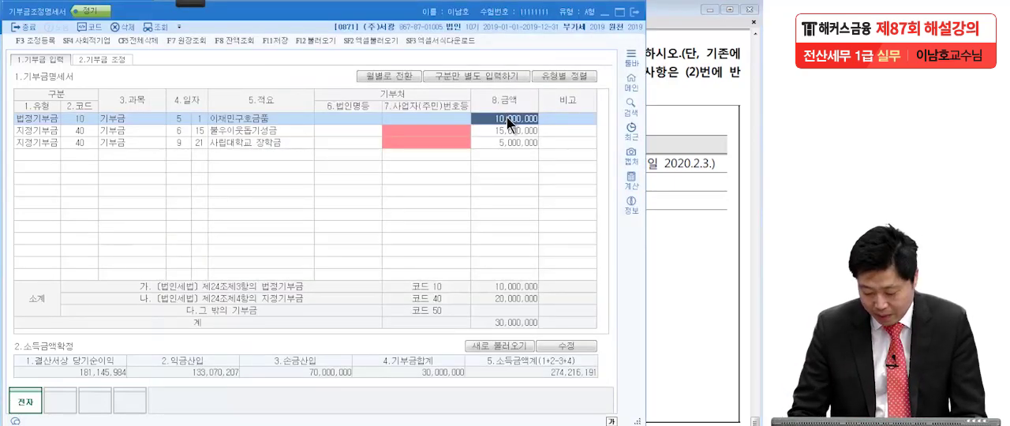
{"action": "type", "text": "8,000,000"}
{"action": "key", "text": "Return"}
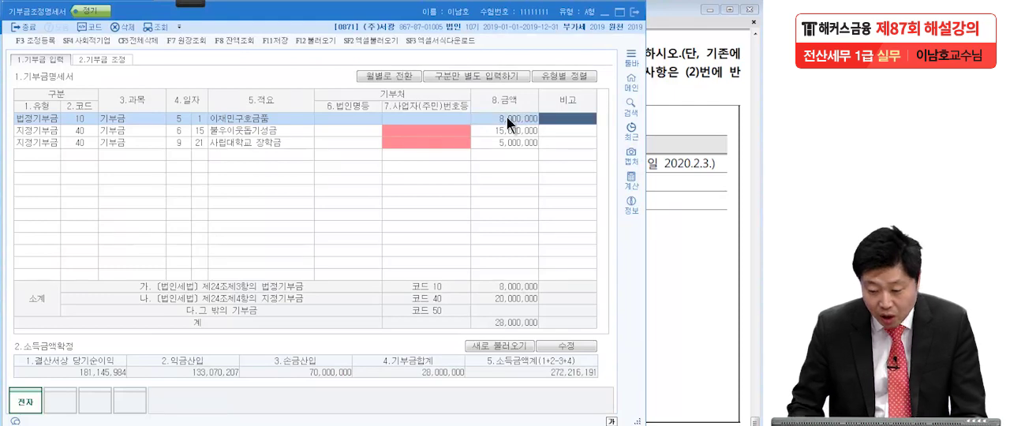
Open the adjustment registration and add the item 어음지급기부금 under 익금산입 및 손금불산입.
{"action": "left_click", "coordinate": [39, 42]}
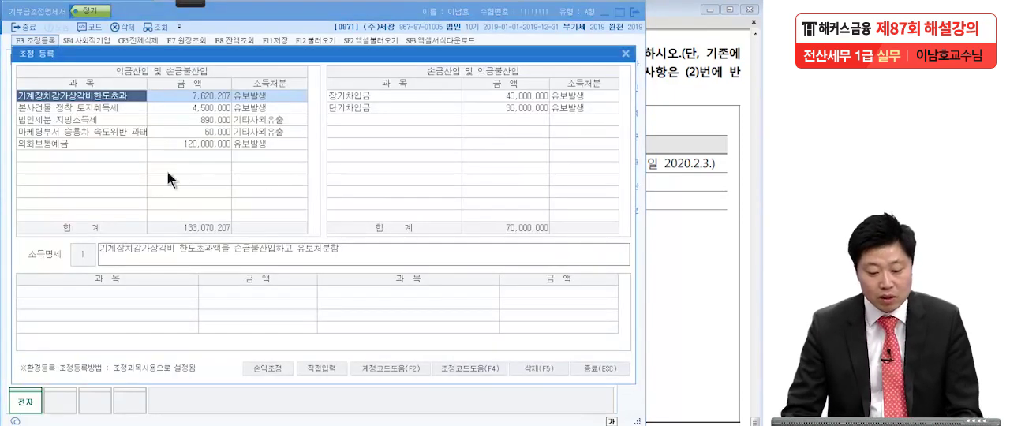
{"action": "left_click", "coordinate": [116, 156]}
{"action": "type", "text": "어음"}
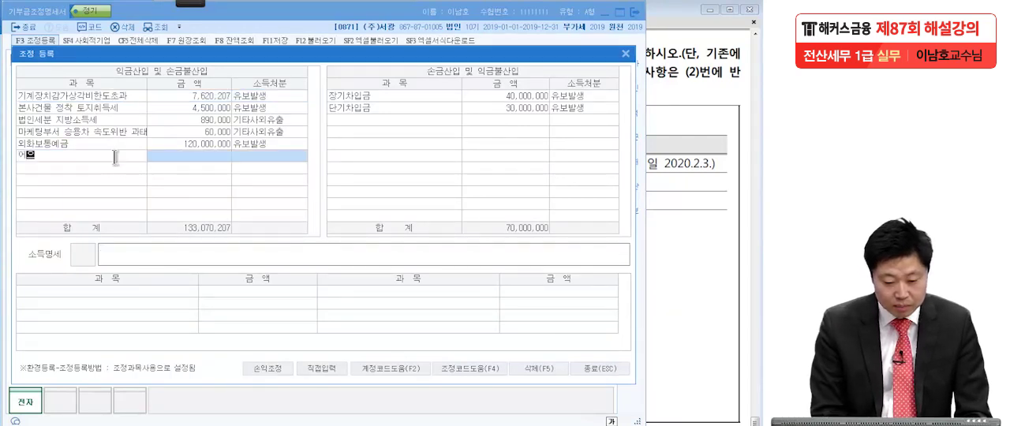
{"action": "key", "text": "Return"}
{"action": "double_click", "coordinate": [116, 161]}
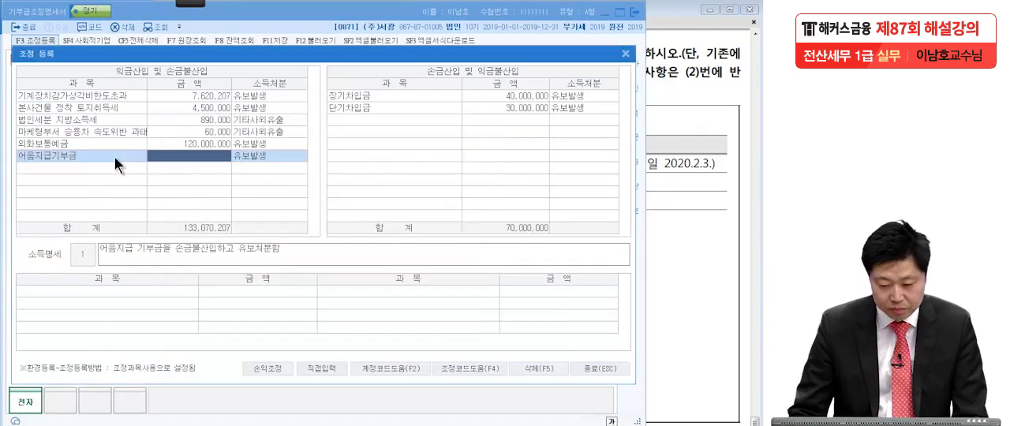
Set the 어음지급기부금 adjustment to 2,000,000 with 소득처분 유보발생, and close the registration window.
{"action": "type", "text": "2000000"}
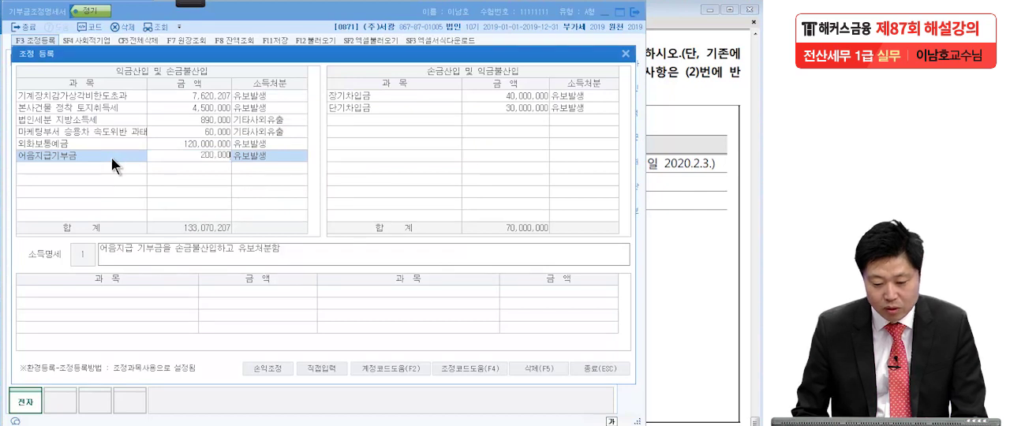
{"action": "key", "text": "Return"}
{"action": "left_click", "coordinate": [184, 158]}
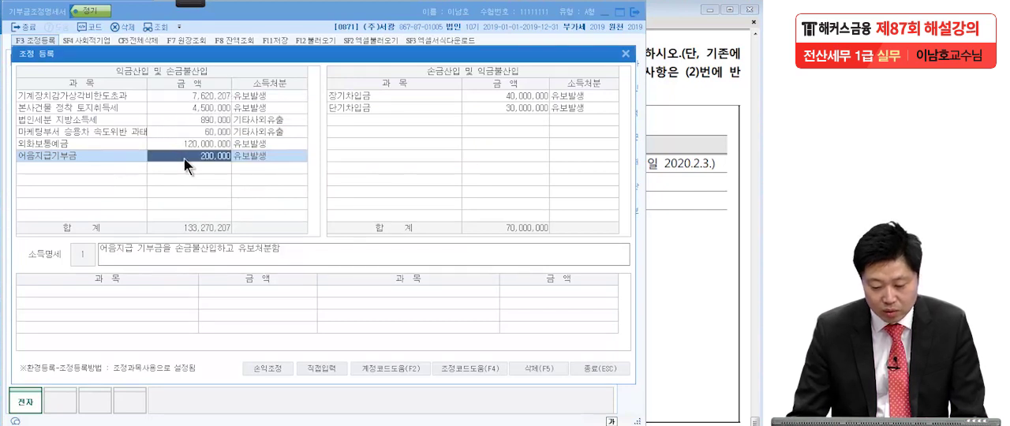
{"action": "type", "text": "2000000"}
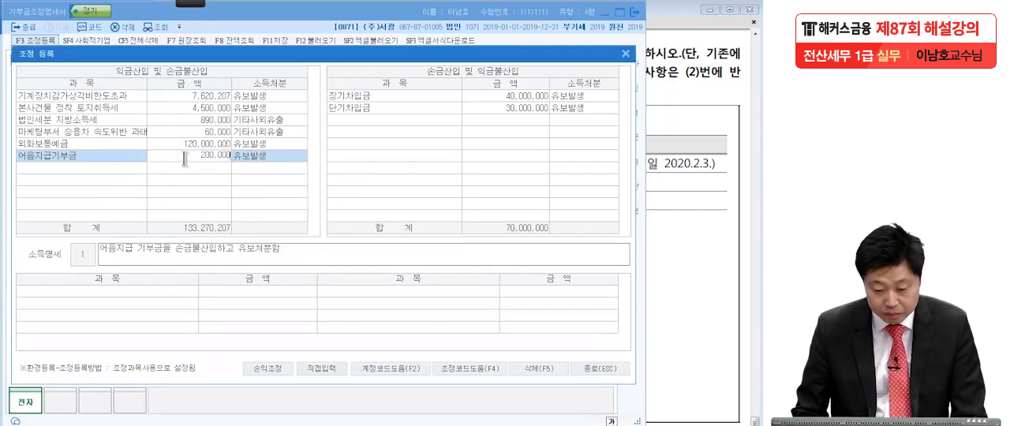
{"action": "key", "text": "Return"}
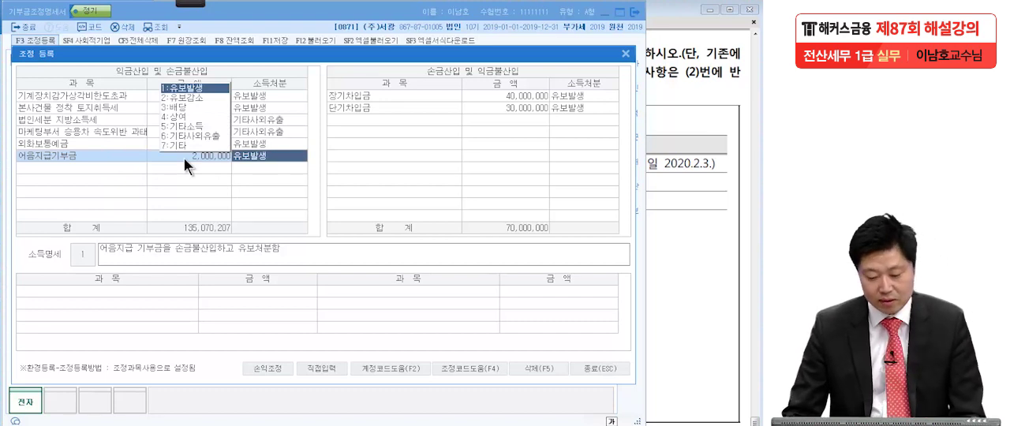
{"action": "left_click", "coordinate": [184, 158]}
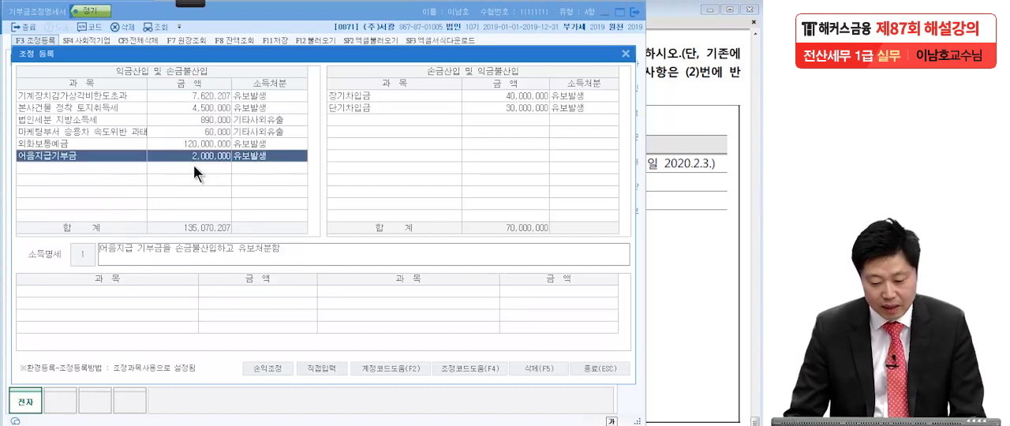
{"action": "key", "text": "Return"}
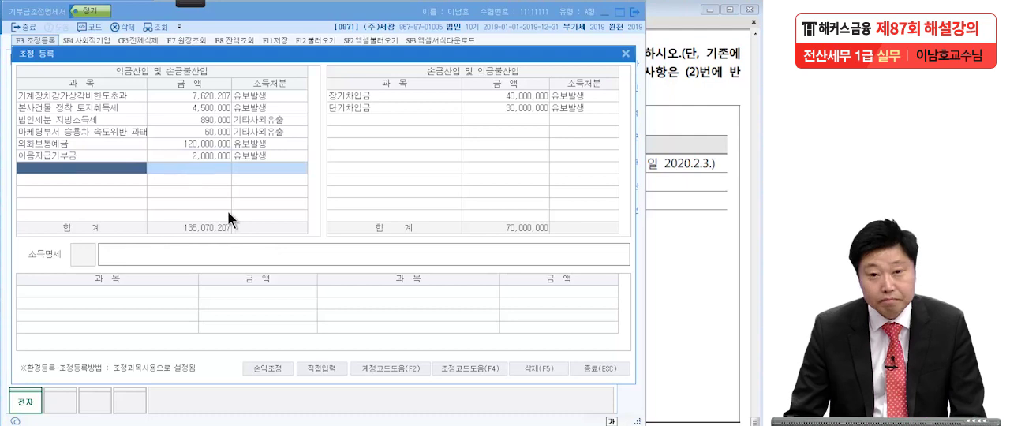
{"action": "left_click", "coordinate": [604, 367]}
Check the type of the June 15 불우이웃돕기성금 donation against the exam PDF.
{"action": "left_click", "coordinate": [671, 199]}
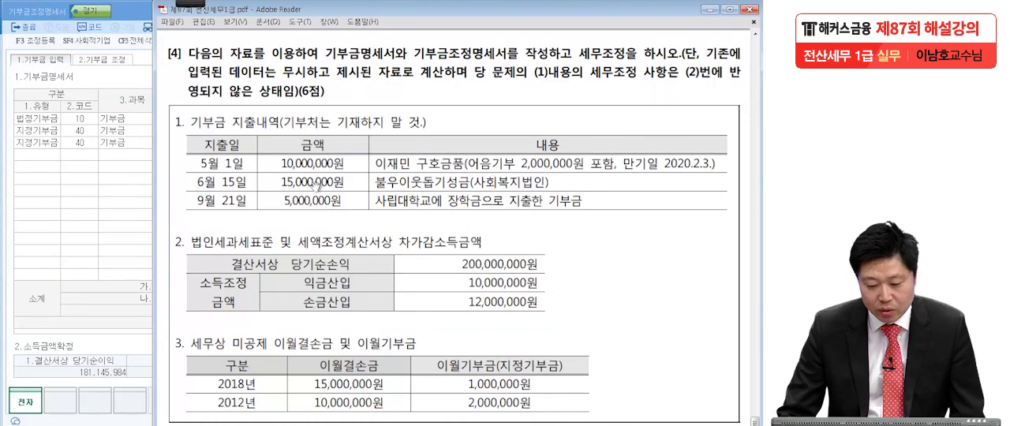
{"action": "left_click", "coordinate": [45, 132]}
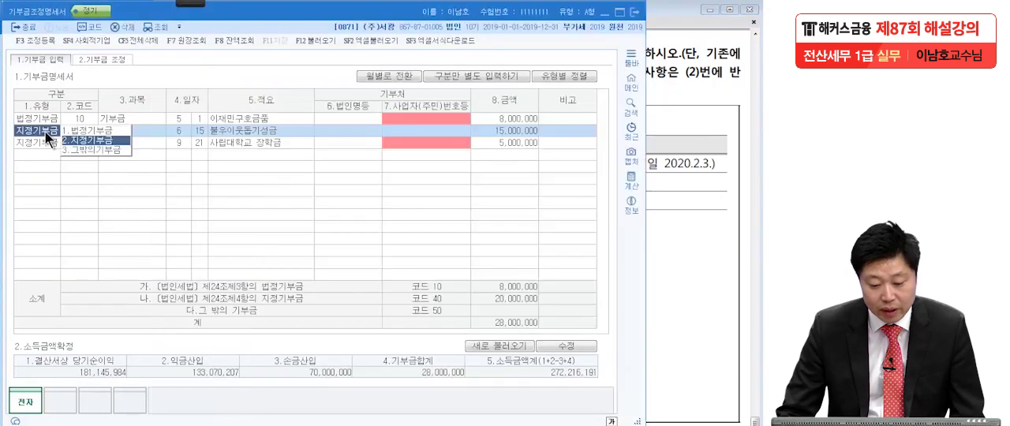
{"action": "left_click", "coordinate": [691, 202]}
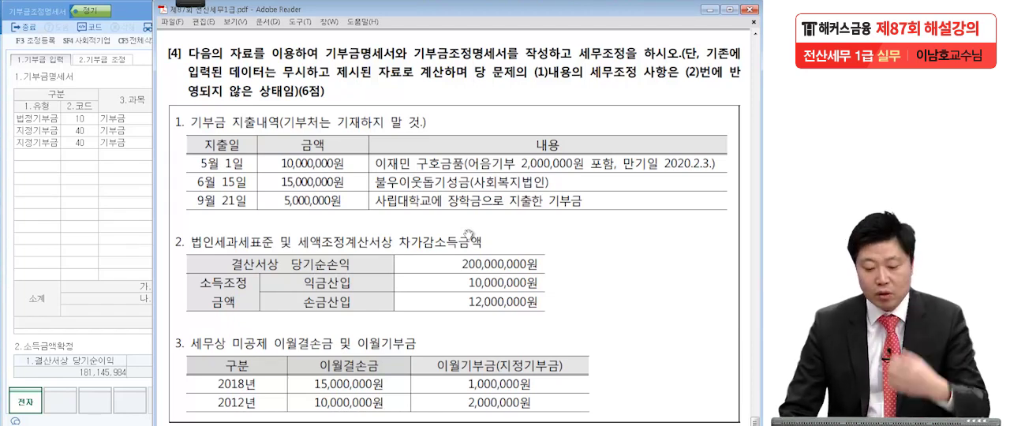
Change the type of the September 21 사립대학교 장학금 donation to 법정기부금.
{"action": "left_click", "coordinate": [101, 211]}
{"action": "left_click", "coordinate": [48, 142]}
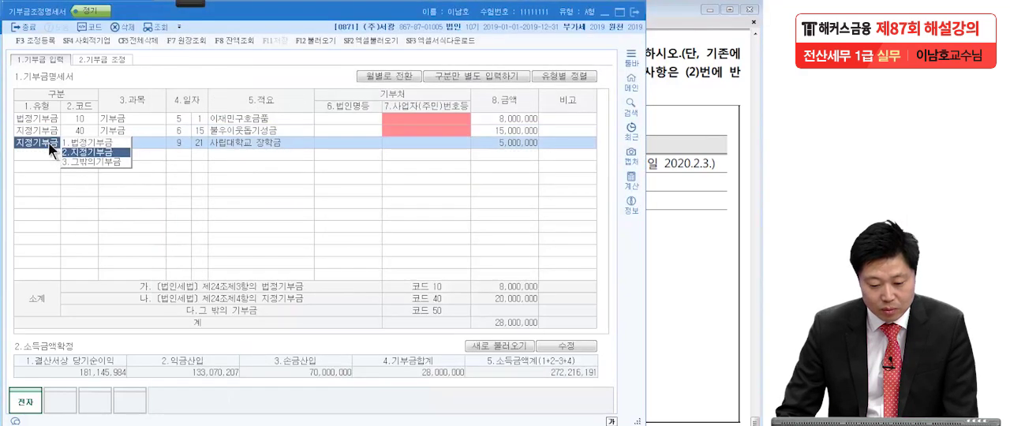
{"action": "left_click", "coordinate": [94, 141]}
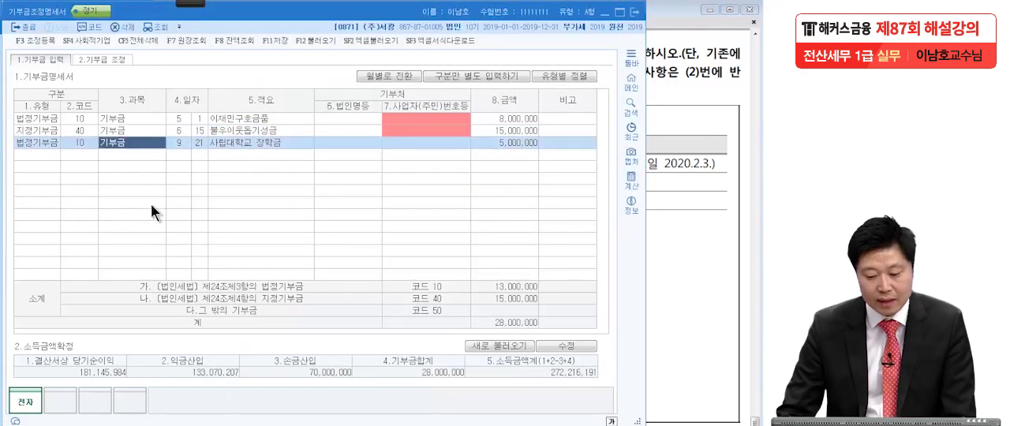
{"action": "left_click", "coordinate": [308, 155]}
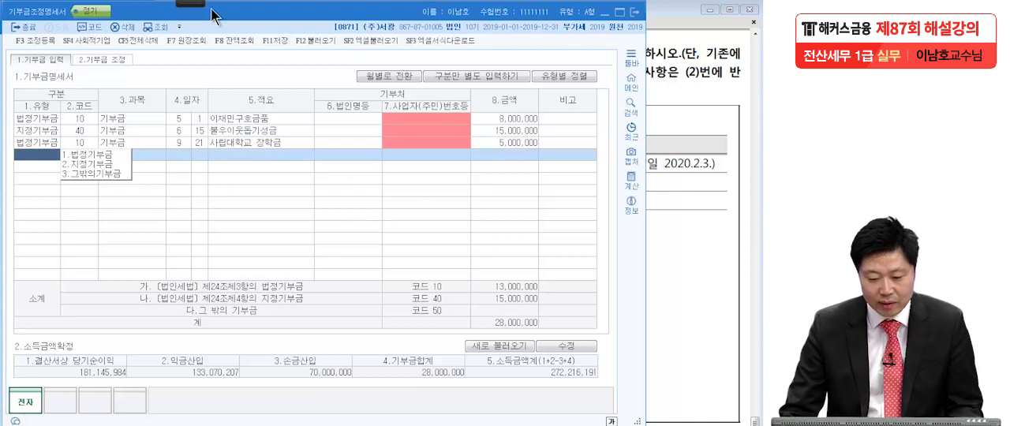
Mark the 법정기부금 and 지정기부금 subtotals with the on-screen pen.
{"action": "mouse_move", "coordinate": [197, 7]}
{"action": "left_click", "coordinate": [49, 14]}
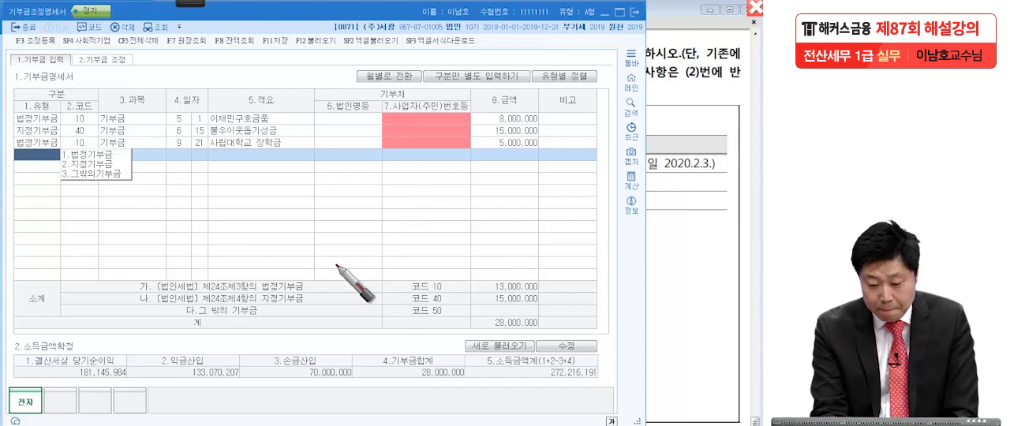
{"action": "left_click_drag", "start_coordinate": [268, 293], "coordinate": [274, 293]}
{"action": "left_click_drag", "start_coordinate": [540, 284], "coordinate": [568, 266]}
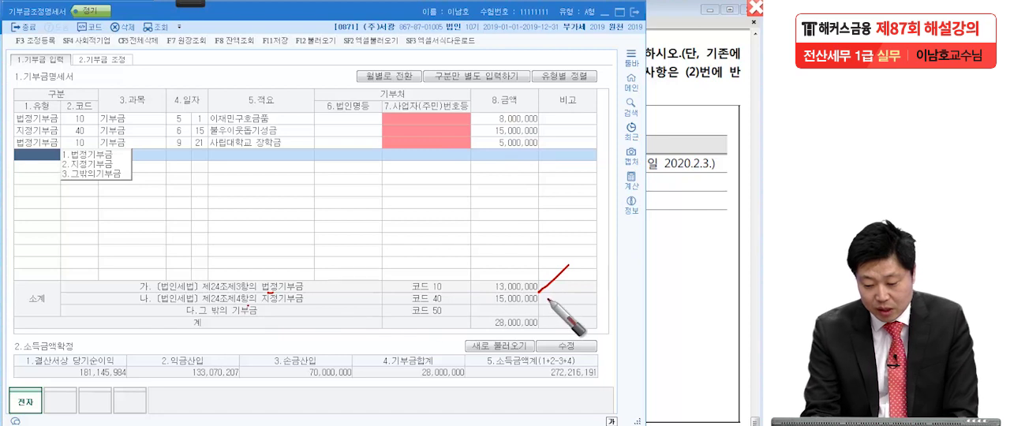
{"action": "left_click_drag", "start_coordinate": [540, 293], "coordinate": [601, 277]}
{"action": "left_click_drag", "start_coordinate": [474, 295], "coordinate": [539, 294]}
{"action": "left_click_drag", "start_coordinate": [478, 308], "coordinate": [544, 305]}
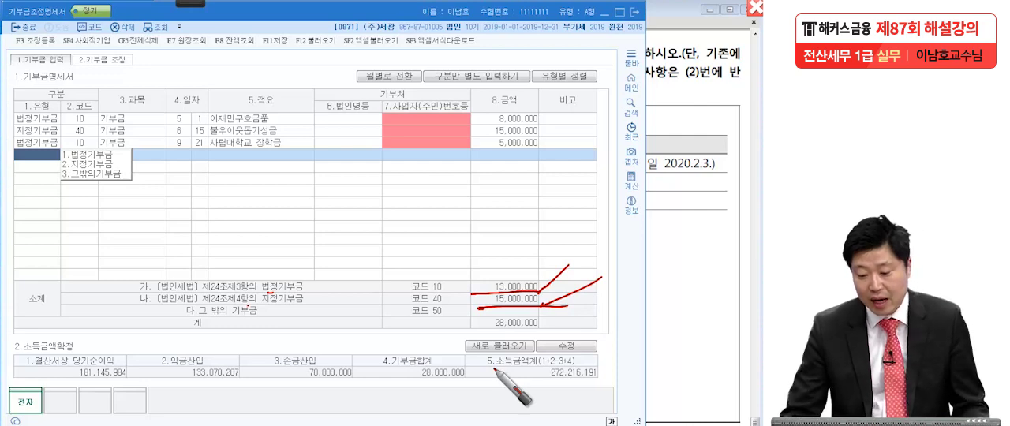
Unlock the 소득금액확정 section for editing and set 결산서상 당기순이익 to 200,000,000 as given in the exam PDF.
{"action": "left_click", "coordinate": [663, 313]}
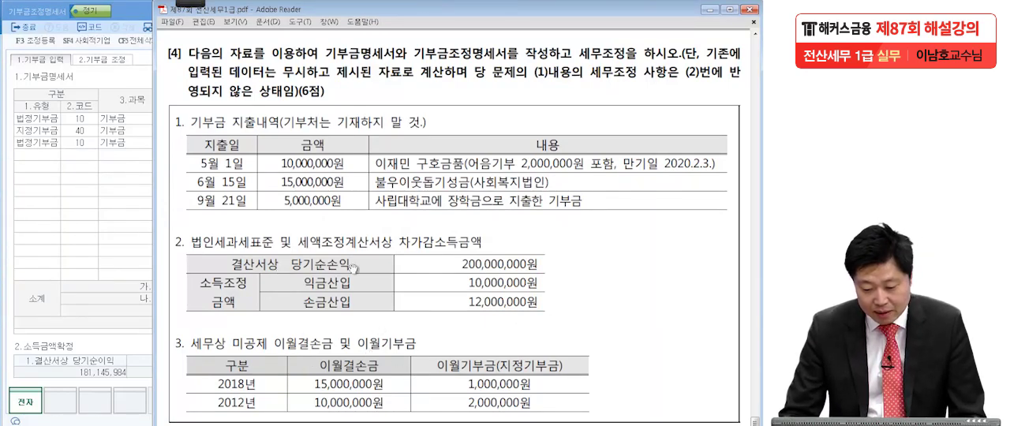
{"action": "left_click", "coordinate": [96, 374]}
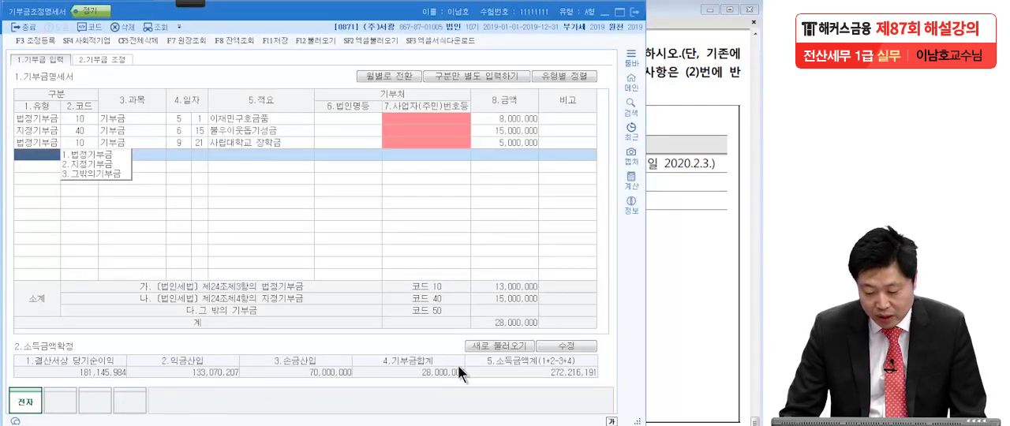
{"action": "left_click", "coordinate": [561, 347]}
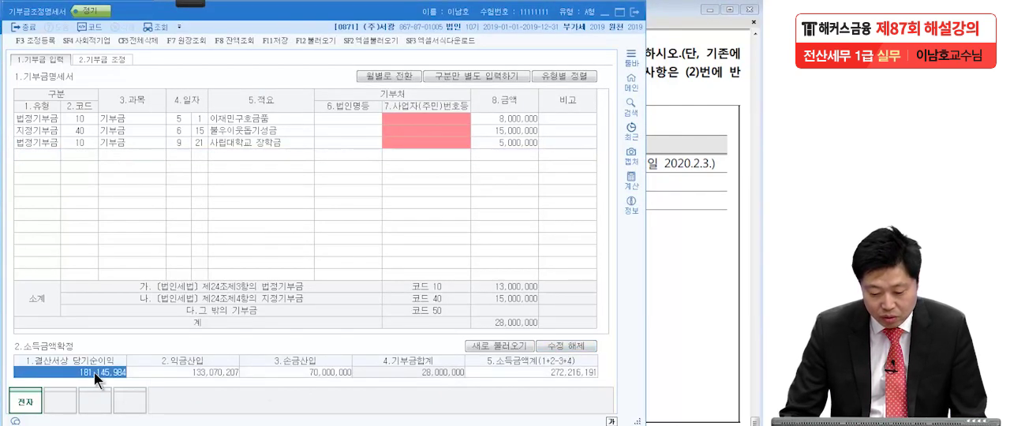
{"action": "type", "text": "3"}
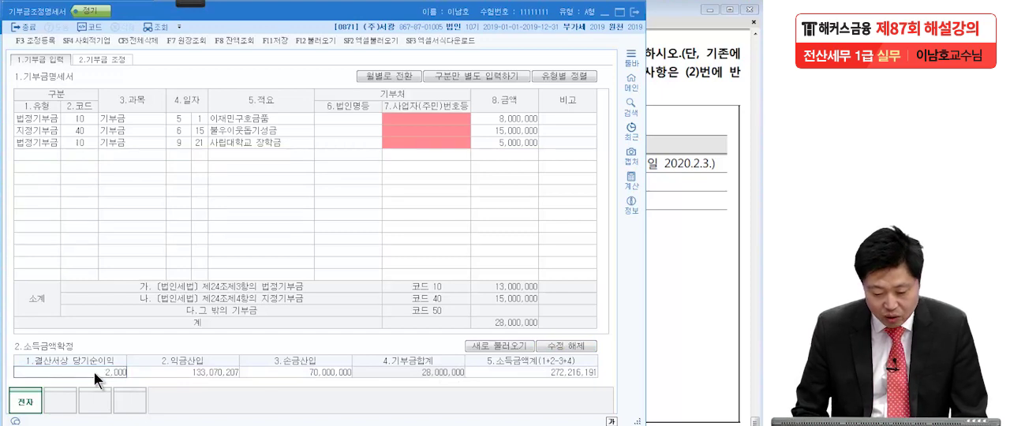
{"action": "key", "text": "Return"}
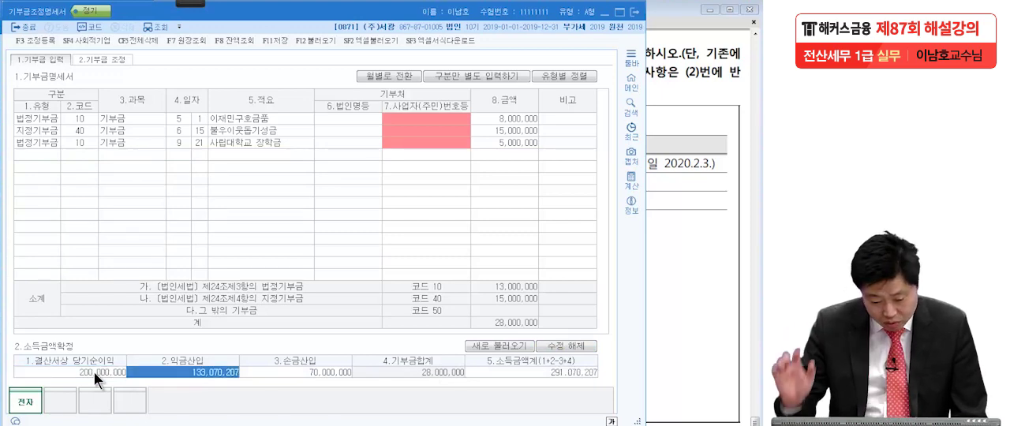
Show question [4] in the exam PDF and mark the numbers of its three data sections with the on-screen pen.
{"action": "left_click", "coordinate": [680, 282]}
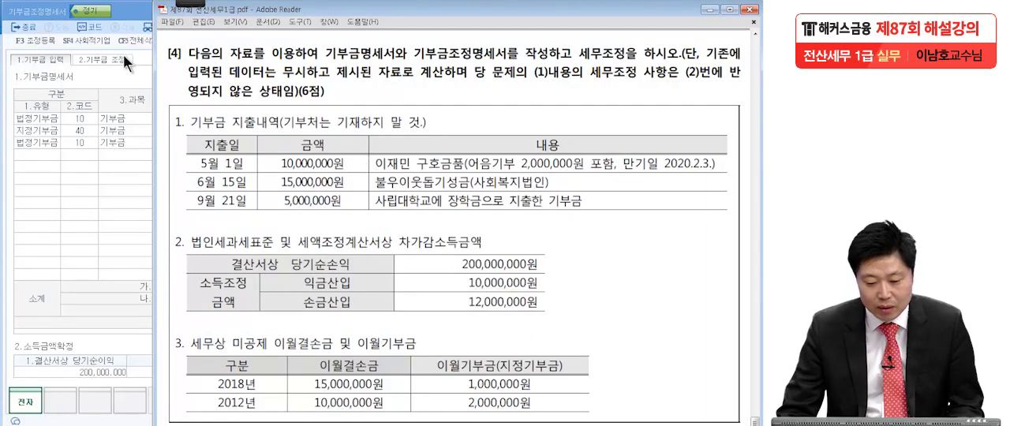
{"action": "left_click", "coordinate": [187, 3]}
{"action": "left_click", "coordinate": [24, 15]}
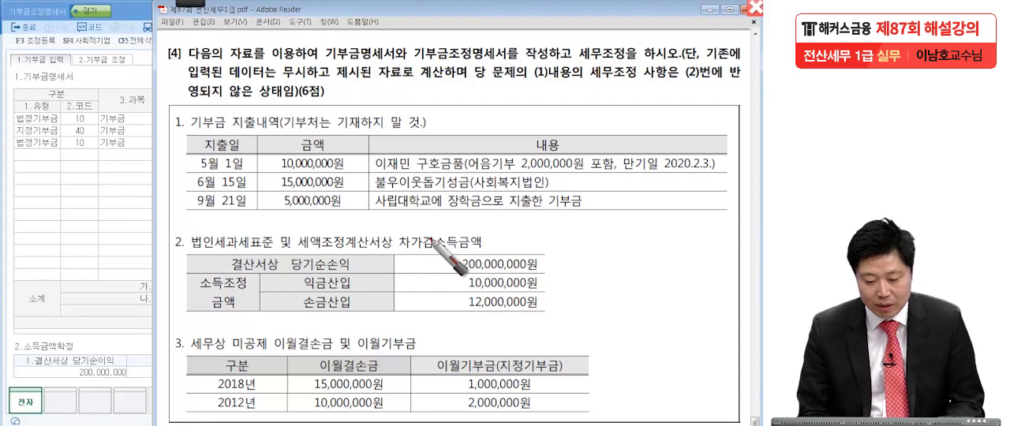
{"action": "left_click_drag", "start_coordinate": [166, 114], "coordinate": [165, 134]}
{"action": "left_click_drag", "start_coordinate": [169, 114], "coordinate": [172, 133]}
{"action": "left_click_drag", "start_coordinate": [165, 233], "coordinate": [163, 260]}
{"action": "left_click_drag", "start_coordinate": [168, 232], "coordinate": [171, 253]}
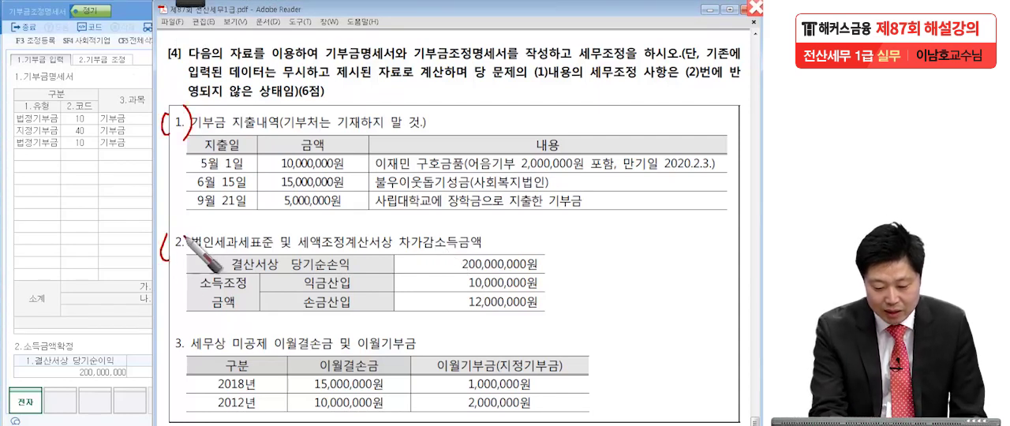
{"action": "left_click_drag", "start_coordinate": [165, 332], "coordinate": [163, 366]}
{"action": "left_click_drag", "start_coordinate": [186, 335], "coordinate": [188, 367]}
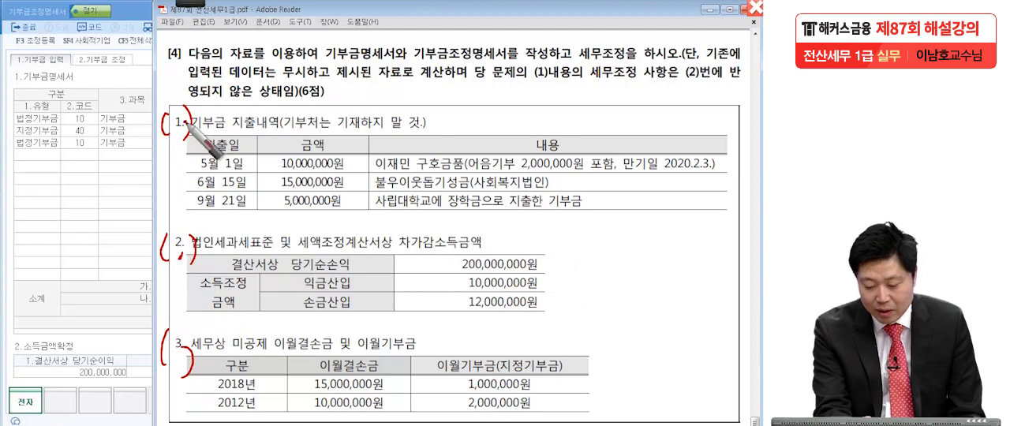
Underline the 2,000,000 promissory note donation, box the 익금산입 amount, write 12,000,000 beside it, and clear the pen marks.
{"action": "left_click_drag", "start_coordinate": [515, 170], "coordinate": [602, 179]}
{"action": "left_click_drag", "start_coordinate": [455, 294], "coordinate": [559, 289]}
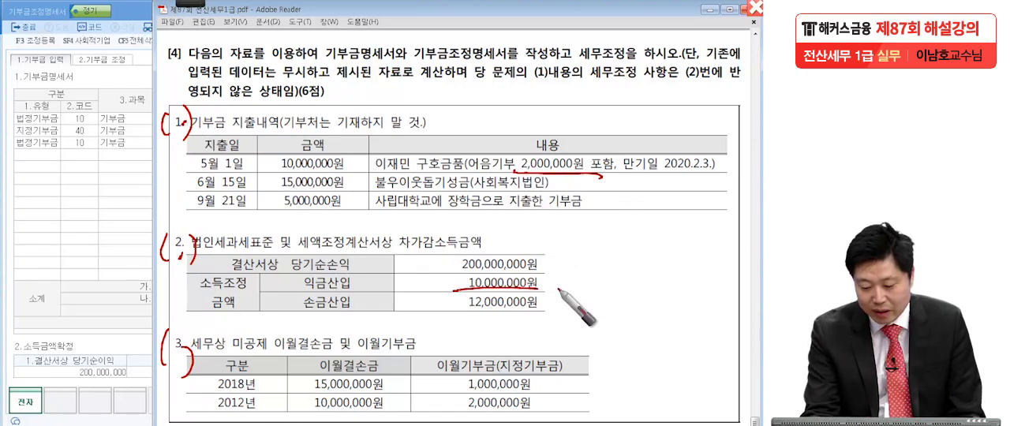
{"action": "mouse_move", "coordinate": [473, 278]}
{"action": "left_mouse_down"}
{"action": "mouse_move", "coordinate": [557, 289]}
{"action": "mouse_move", "coordinate": [605, 273]}
{"action": "mouse_move", "coordinate": [618, 291]}
{"action": "left_mouse_up"}
{"action": "left_click_drag", "start_coordinate": [645, 290], "coordinate": [741, 276]}
{"action": "mouse_move", "coordinate": [745, 297]}
{"action": "left_mouse_down"}
{"action": "mouse_move", "coordinate": [603, 309]}
{"action": "mouse_move", "coordinate": [577, 322]}
{"action": "left_mouse_up"}
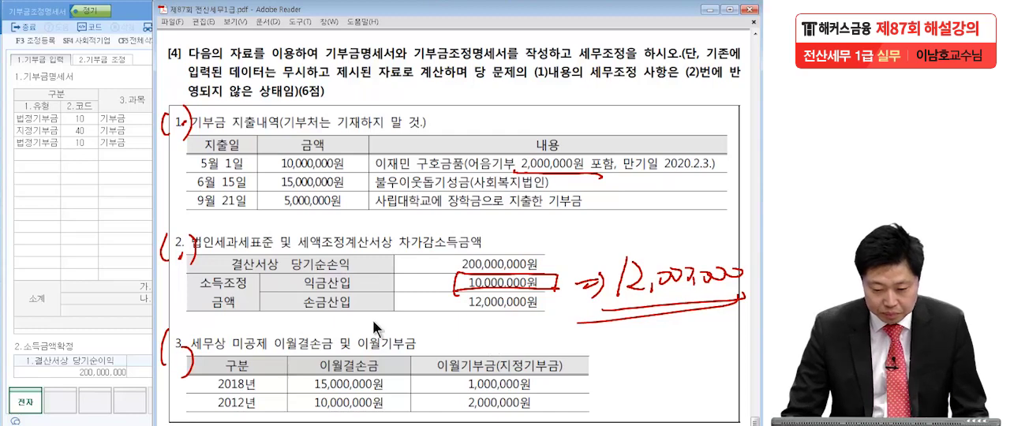
{"action": "key", "text": "Escape"}
Set 익금산입 in the 소득금액확정 section to 12,000,000, including the promissory note adjustment.
{"action": "left_click", "coordinate": [109, 254]}
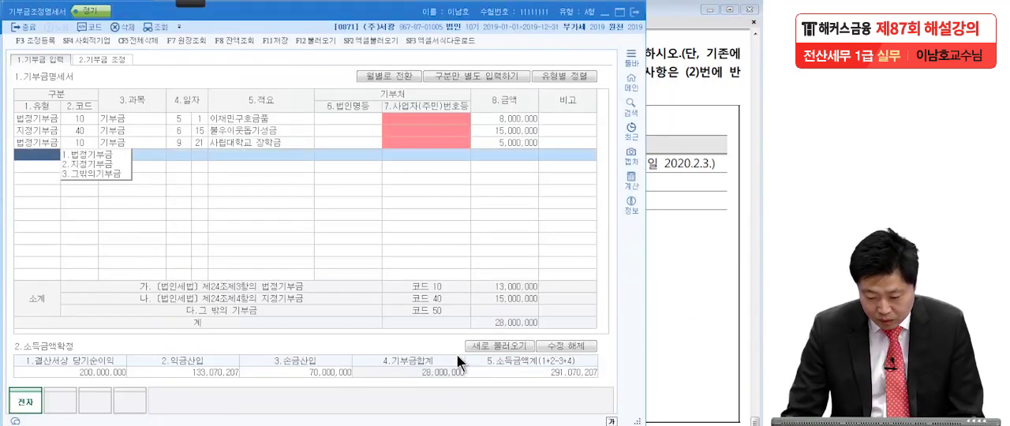
{"action": "left_click", "coordinate": [217, 371]}
{"action": "type", "text": "13"}
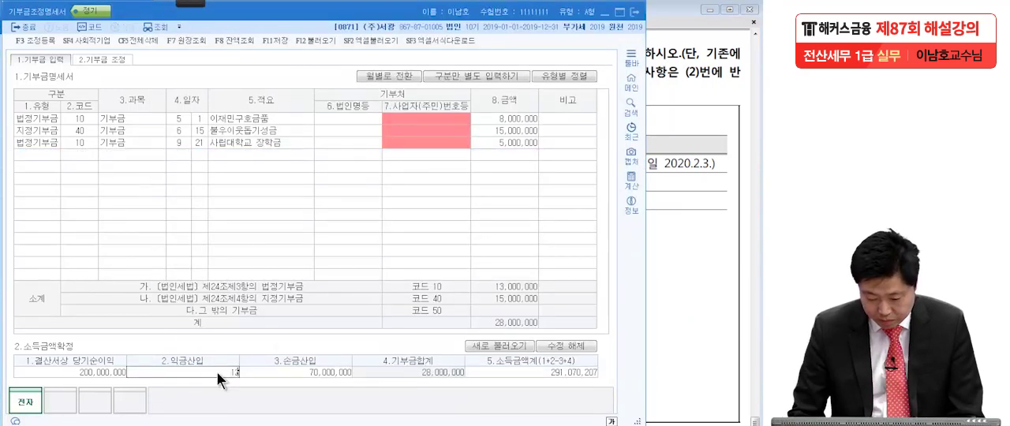
{"action": "key", "text": "Return"}
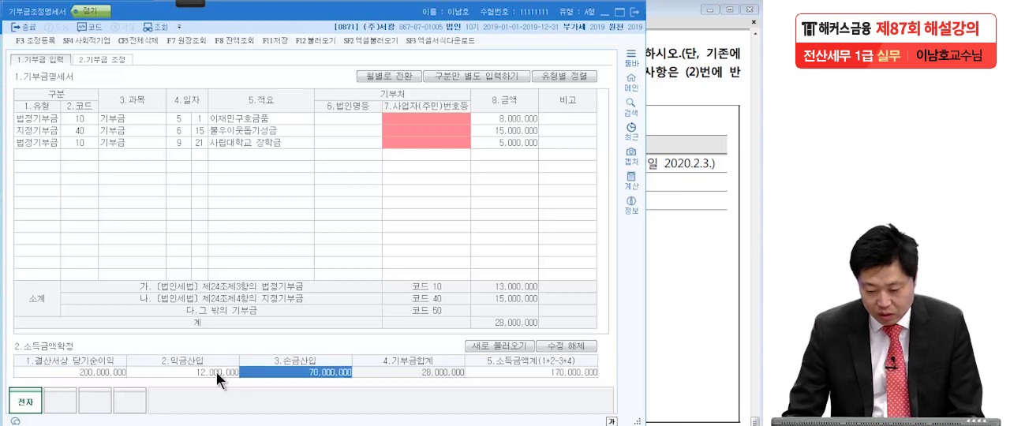
Check the 손금산입 amount in the exam PDF and set 손금산입 in the 소득금액확정 section to 12,000,000.
{"action": "left_click", "coordinate": [710, 271]}
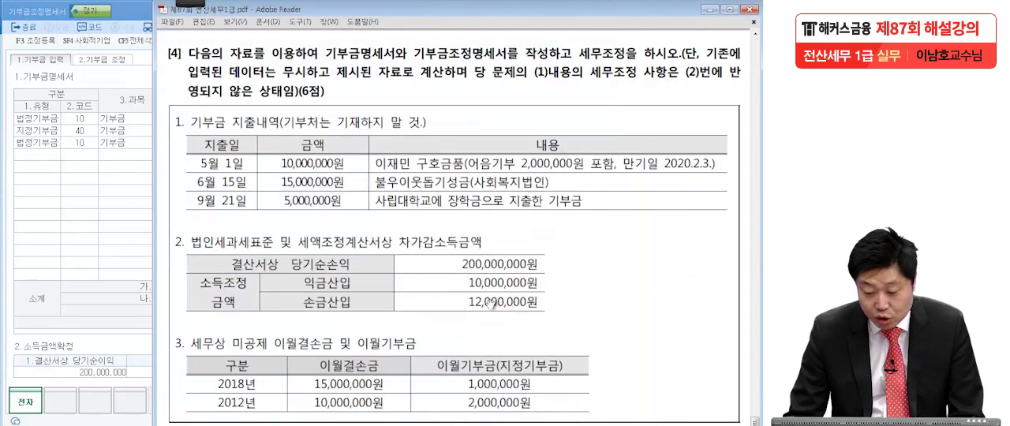
{"action": "left_click", "coordinate": [124, 373]}
{"action": "left_click", "coordinate": [189, 376]}
{"action": "left_click", "coordinate": [283, 372]}
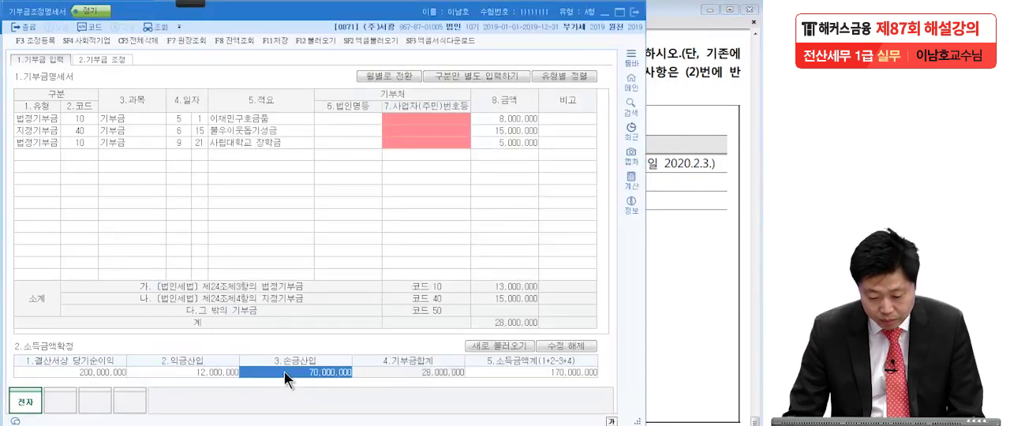
{"action": "type", "text": "12000000"}
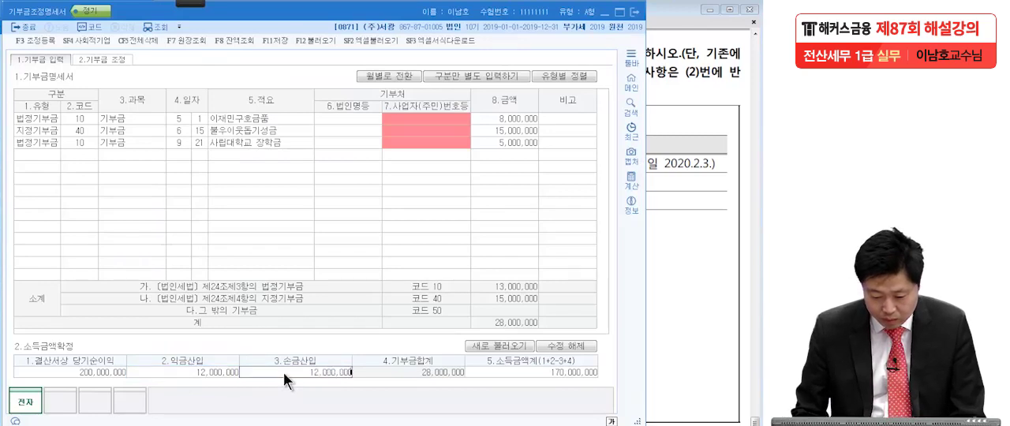
{"action": "key", "text": "Return"}
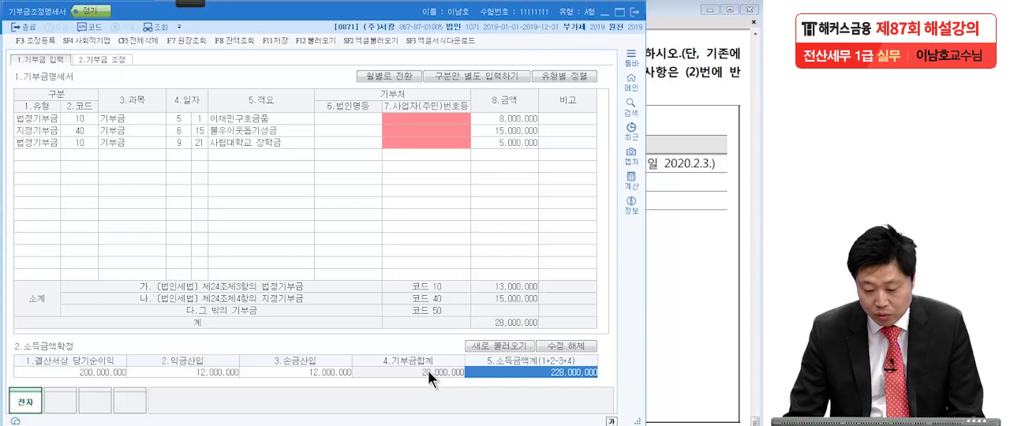
Review the 소득금액확정 figures from 당기순이익 to 소득금액계 and end the editing mode of that section.
{"action": "left_click", "coordinate": [121, 374]}
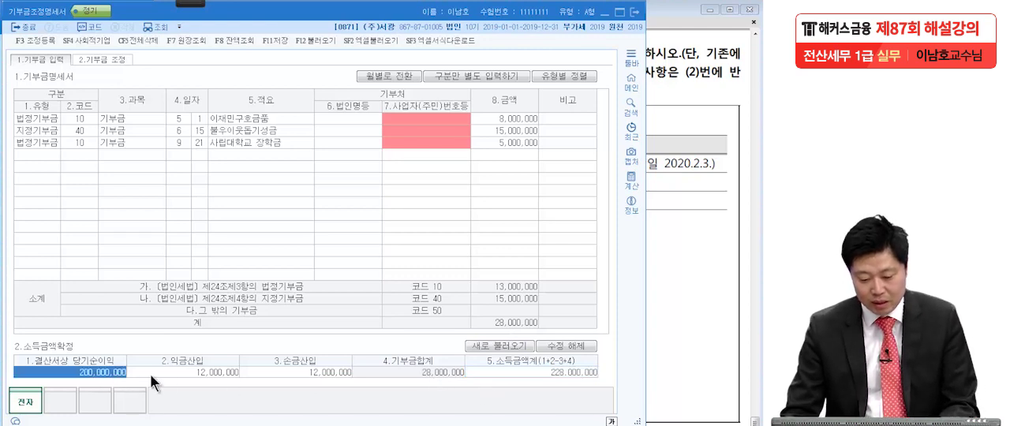
{"action": "left_click", "coordinate": [225, 374]}
{"action": "left_click", "coordinate": [319, 375]}
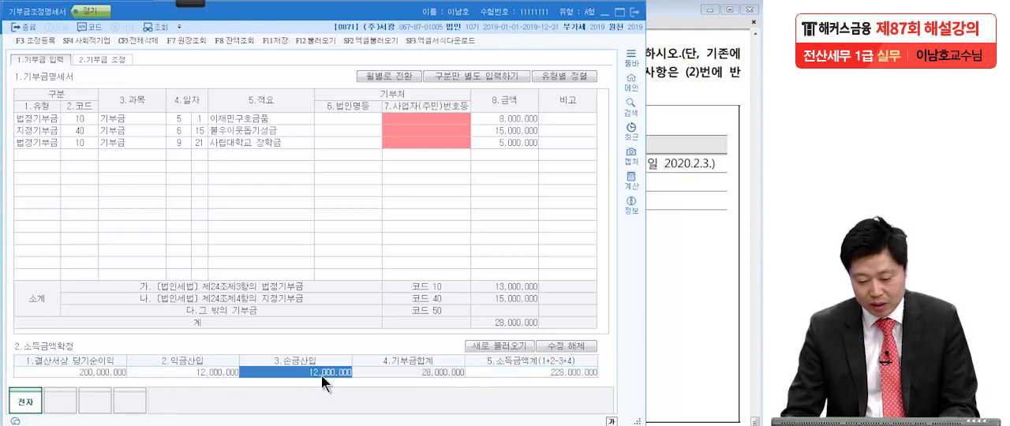
{"action": "left_click", "coordinate": [522, 376]}
{"action": "left_click", "coordinate": [565, 346]}
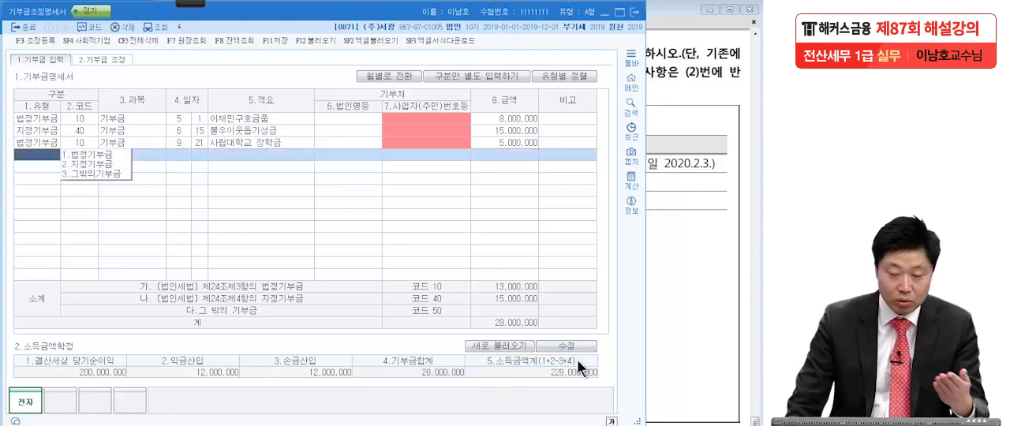
In the 기부금 조정 calculation, set 이월 결손금 합계액 to 25,000,000, the sum of the 2018 and 2012 losses in the exam PDF.
{"action": "left_click", "coordinate": [104, 57]}
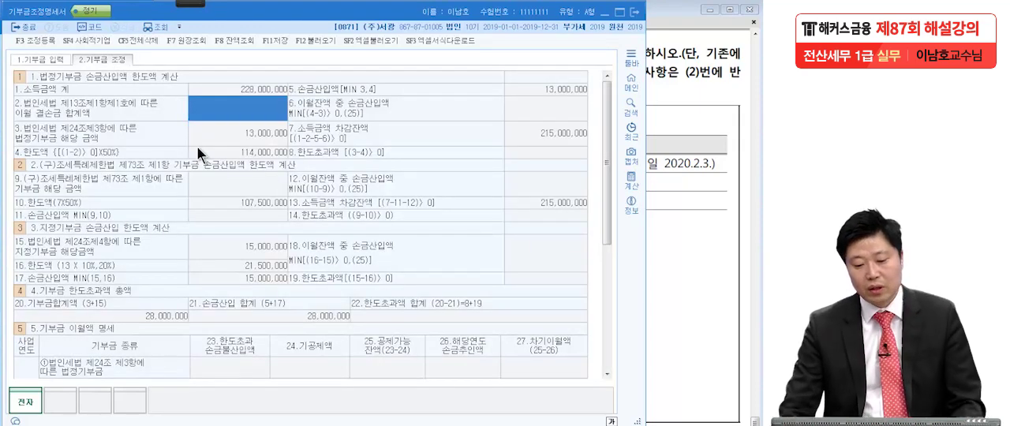
{"action": "left_click", "coordinate": [682, 214]}
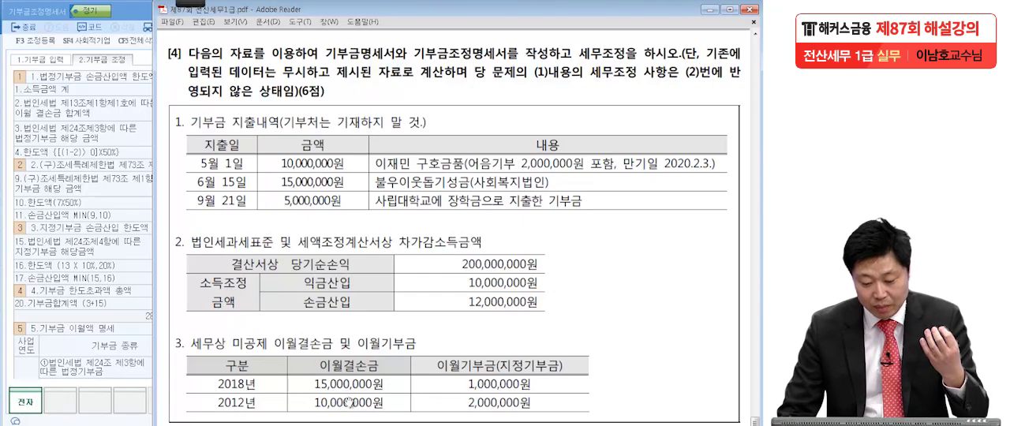
{"action": "left_click", "coordinate": [90, 196]}
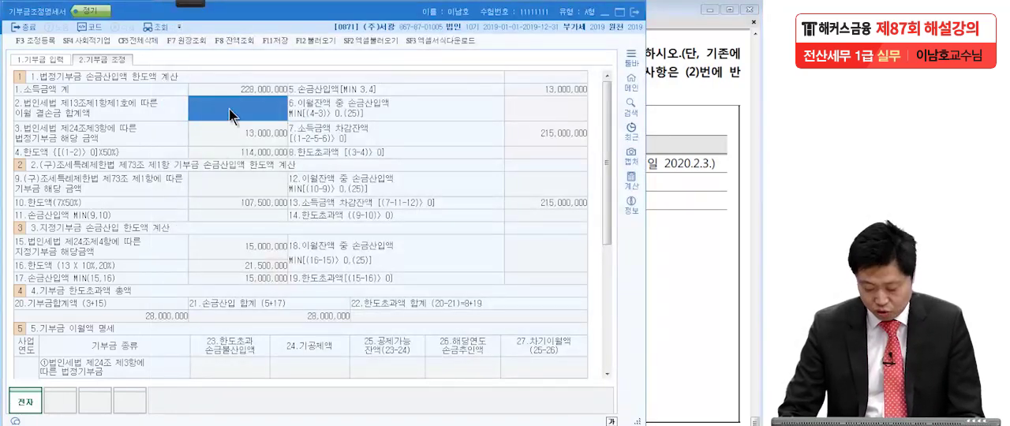
{"action": "type", "text": "25000000"}
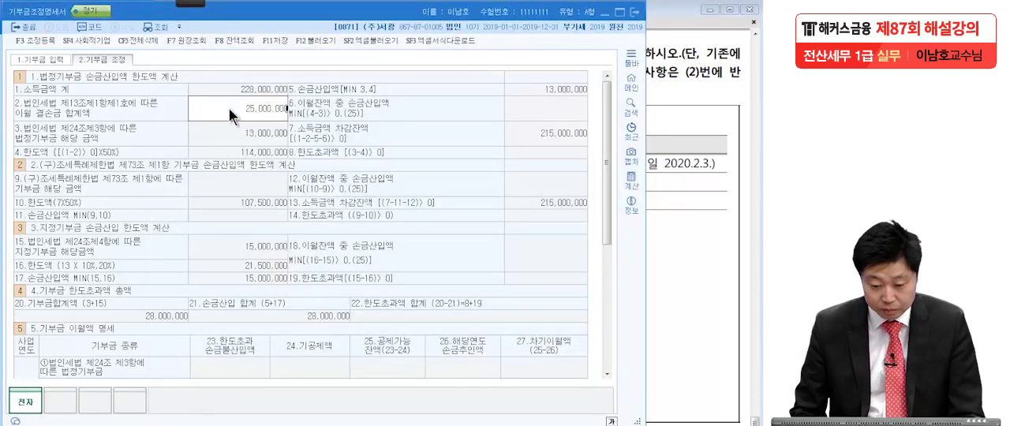
{"action": "key", "text": "Return"}
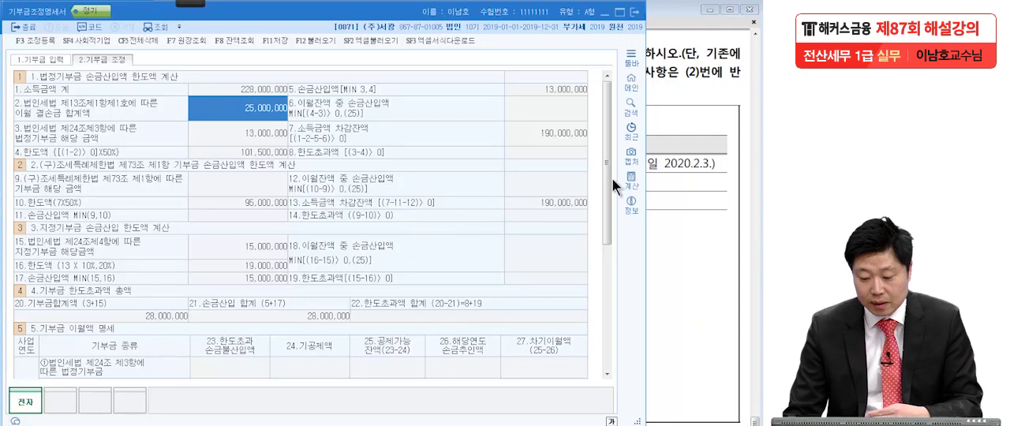
In 5.기부금 이월액 명세, add a 2018 row with the type 법인세법 제24조제4항에 따른 지정기부금.
{"action": "left_click_drag", "start_coordinate": [608, 178], "coordinate": [602, 264]}
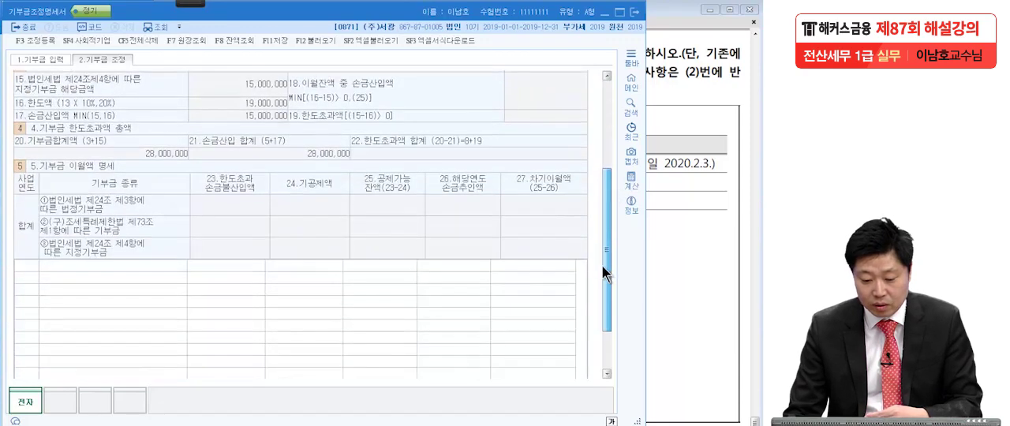
{"action": "left_click", "coordinate": [34, 264]}
{"action": "left_click", "coordinate": [662, 311]}
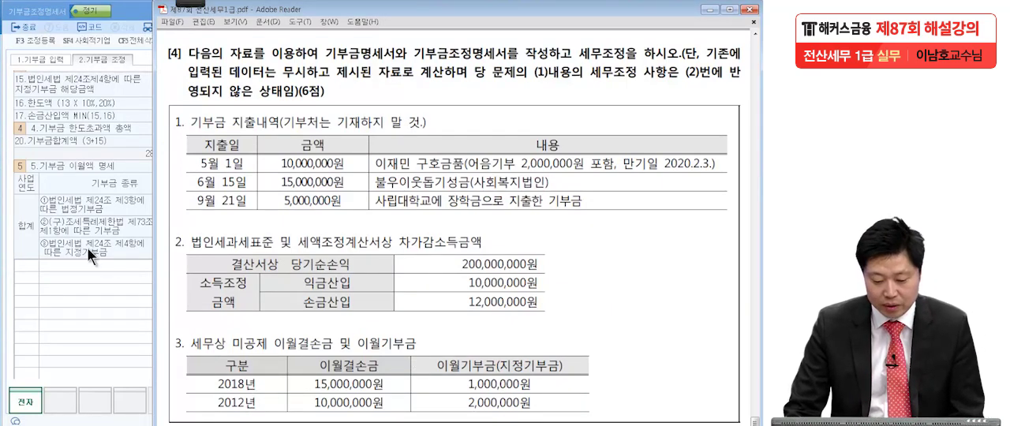
{"action": "left_click", "coordinate": [37, 265]}
{"action": "type", "text": "201"}
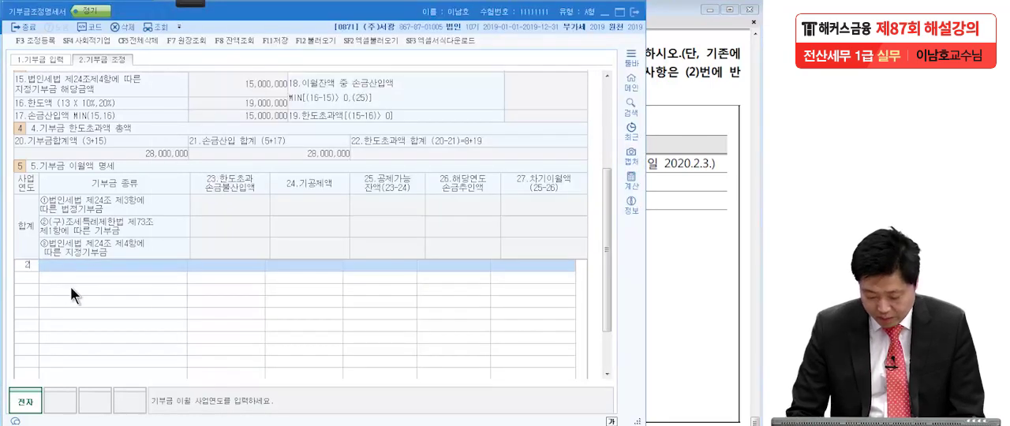
{"action": "type", "text": "8"}
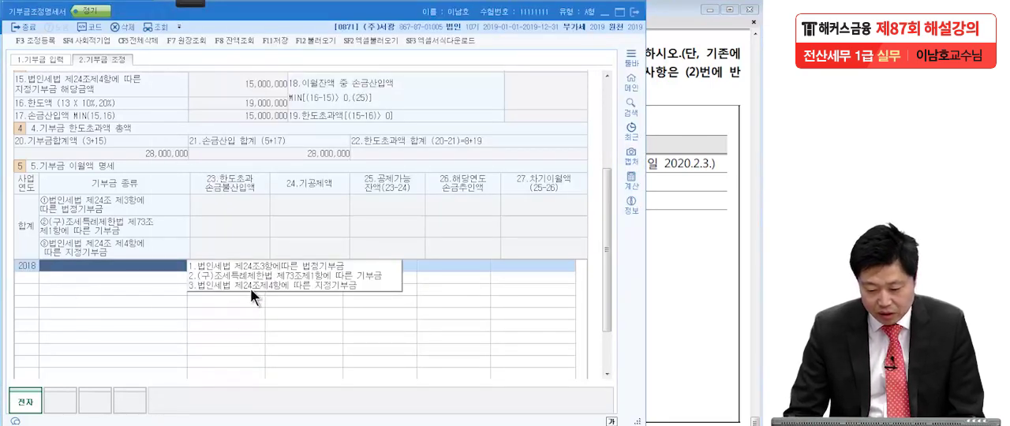
{"action": "left_click", "coordinate": [252, 285]}
Check the carried-over donations in the exam PDF and set 한도초과 손금불산입액 for 2018 to 10,000,000.
{"action": "left_click", "coordinate": [674, 357]}
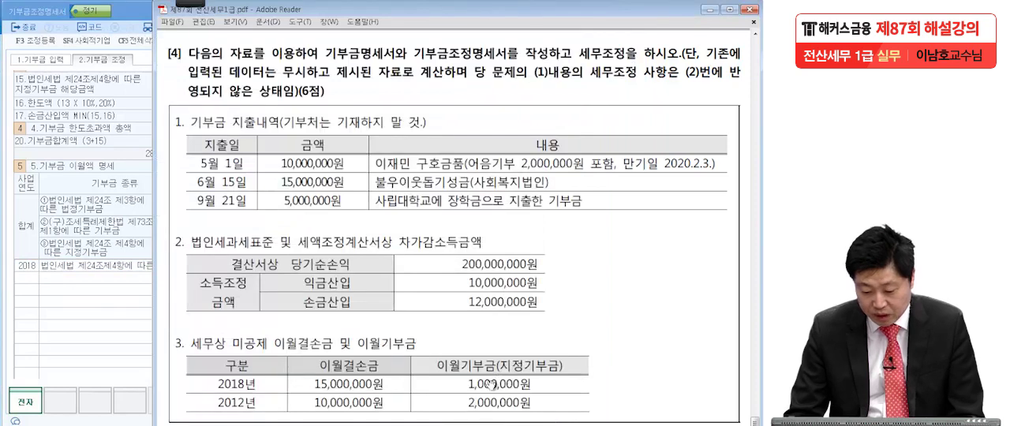
{"action": "left_click", "coordinate": [90, 282]}
{"action": "left_click", "coordinate": [253, 265]}
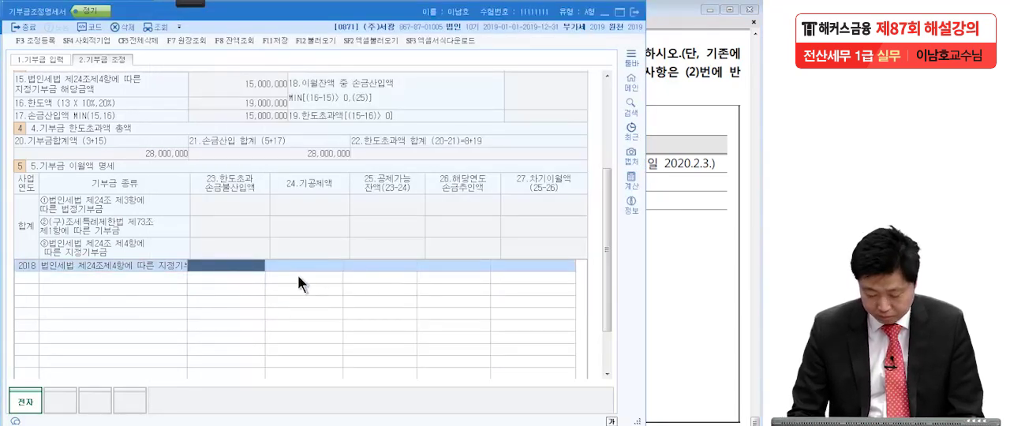
{"action": "type", "text": "10,000,000"}
{"action": "key", "text": "Return"}
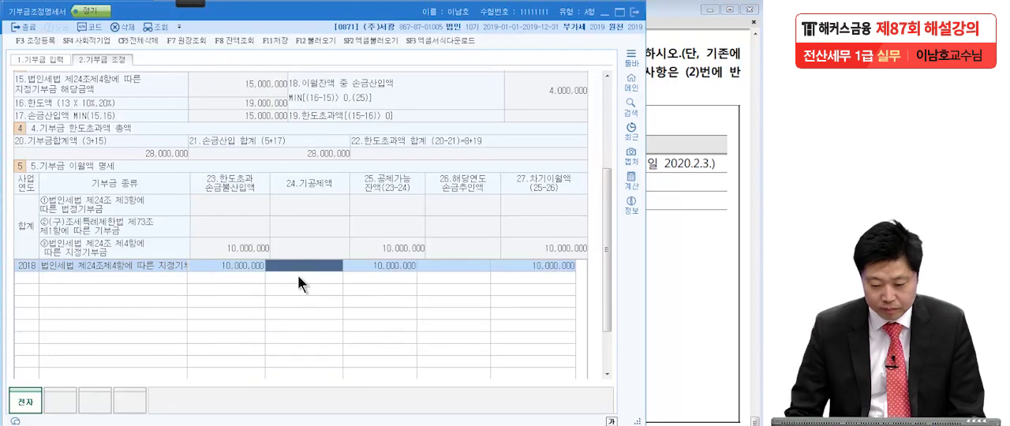
Add a 2012 row to the carryover details with the type 법인세법 제24조제4항에 따른 지정기부금.
{"action": "left_click", "coordinate": [24, 276]}
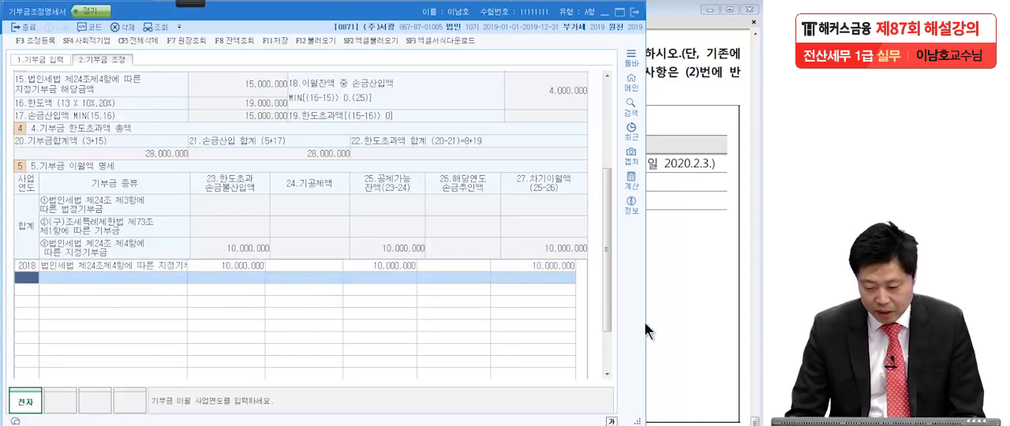
{"action": "type", "text": "2012"}
{"action": "key", "text": "Return"}
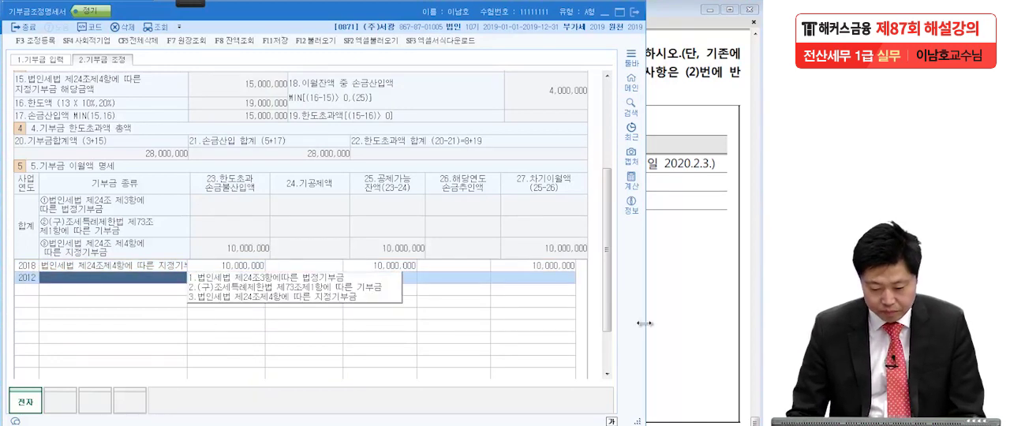
{"action": "key", "text": "3"}
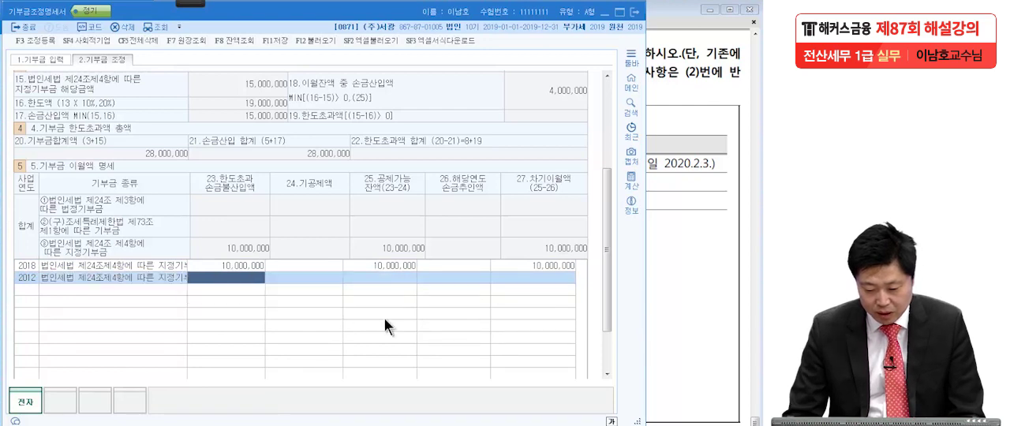
Set 한도초과 손금불산입액 for the 2012 row to 20,000,000.
{"action": "left_click", "coordinate": [667, 330]}
{"action": "left_click", "coordinate": [131, 326]}
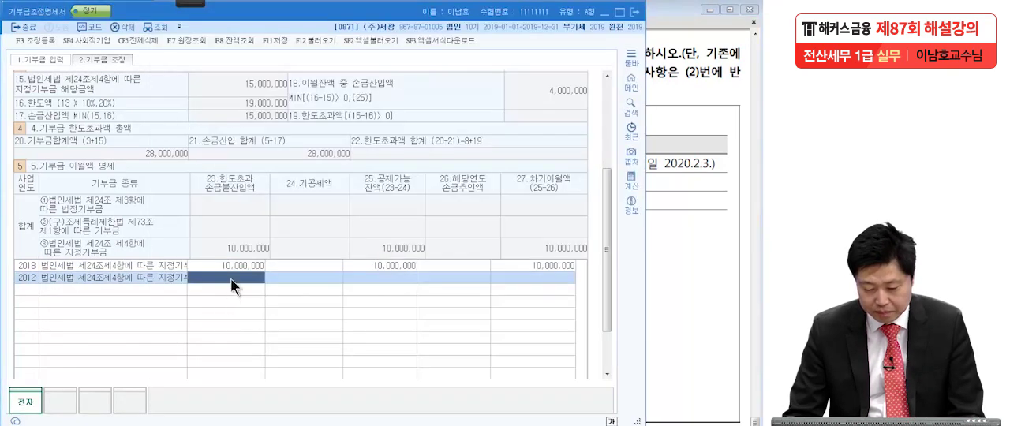
{"action": "type", "text": "20000000"}
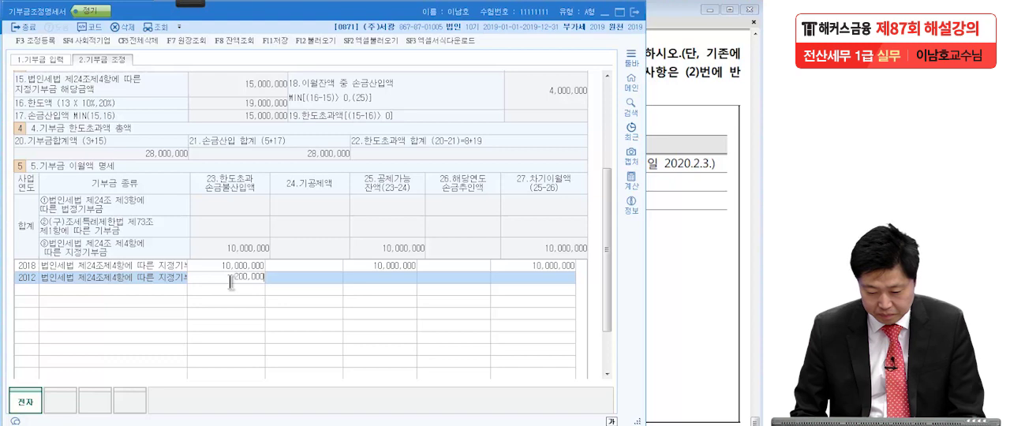
{"action": "key", "text": "Return"}
Recheck the carryover amounts in the exam PDF and correct 한도초과 손금불산입액 to 1,000,000 for 2018 and 2,000,000 for 2012.
{"action": "left_click", "coordinate": [651, 347]}
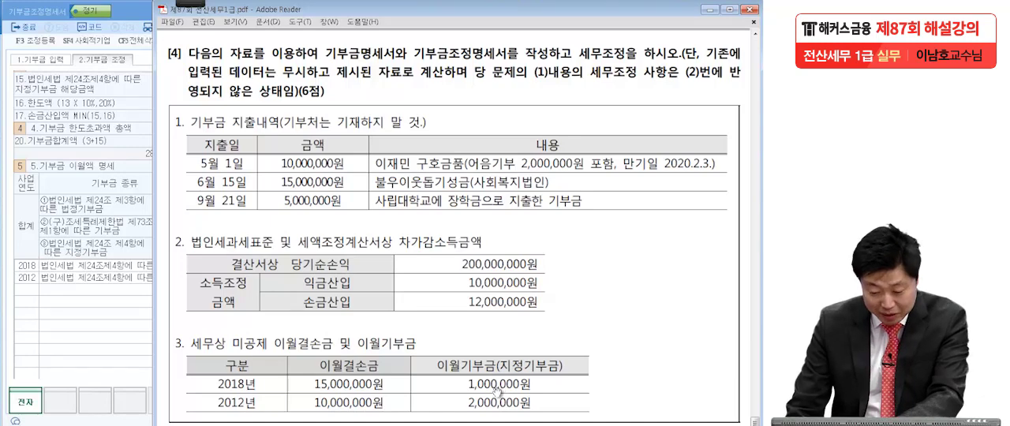
{"action": "left_click", "coordinate": [112, 335]}
{"action": "left_click", "coordinate": [225, 263]}
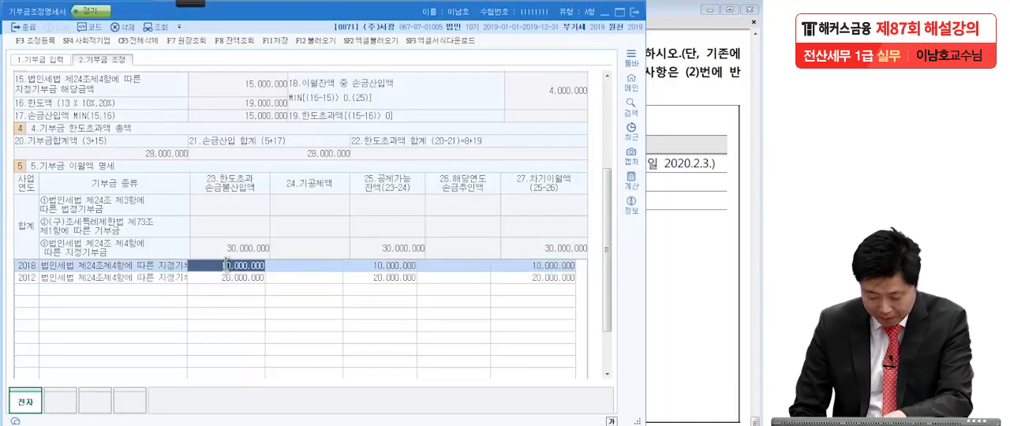
{"action": "type", "text": "1,000,000"}
{"action": "key", "text": "Return"}
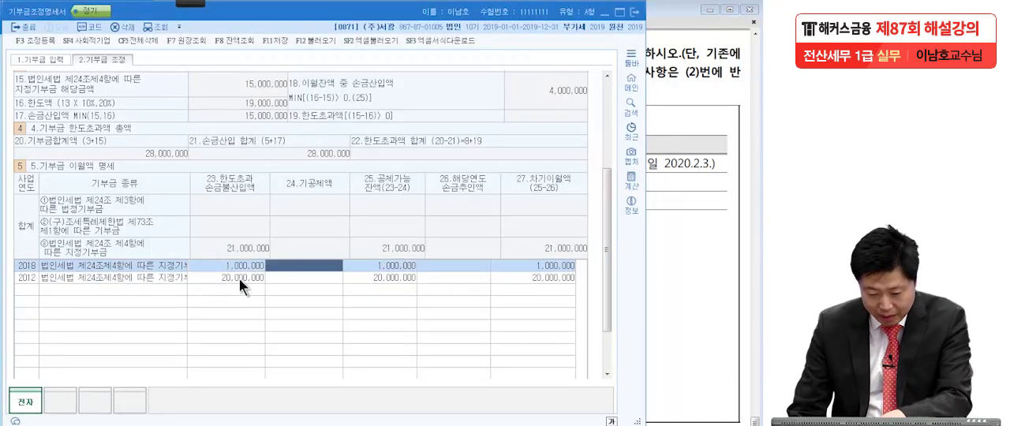
{"action": "left_click", "coordinate": [240, 279]}
{"action": "type", "text": "2,000,000"}
{"action": "key", "text": "Return"}
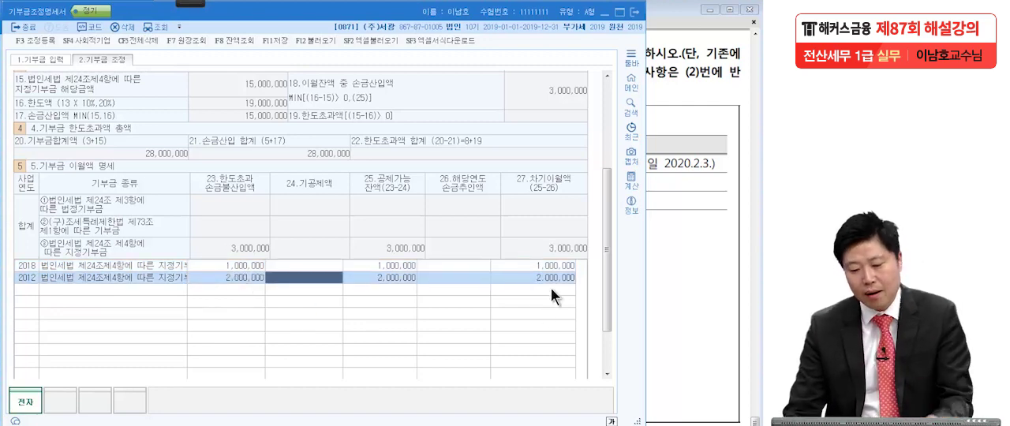
Return to the 기부금 입력 page and handwrite "200M + 12M - 12M = 200M" in red across the donation table.
{"action": "left_click_drag", "start_coordinate": [604, 264], "coordinate": [610, 173]}
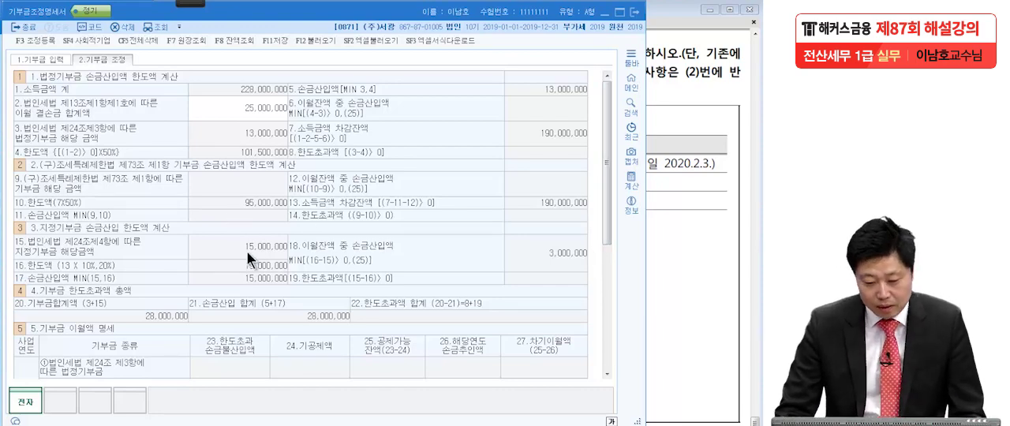
{"action": "left_click", "coordinate": [41, 57]}
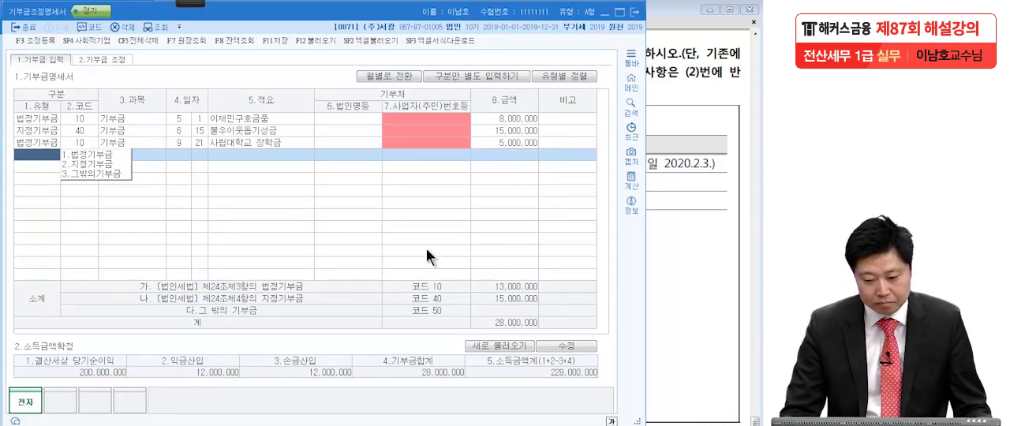
{"action": "left_click", "coordinate": [191, 4]}
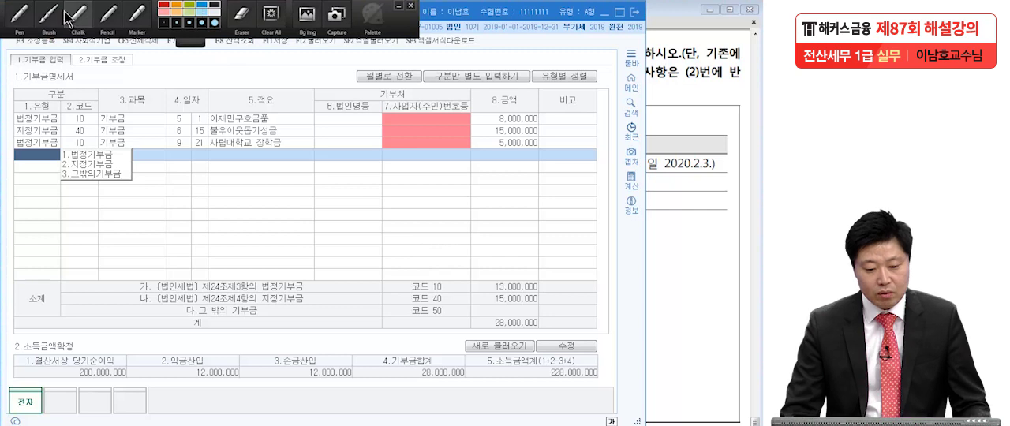
{"action": "left_click", "coordinate": [18, 16]}
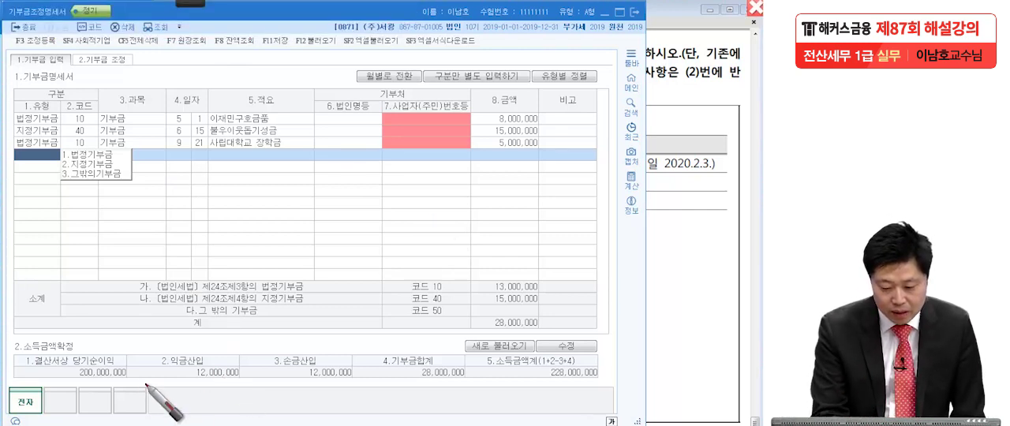
{"action": "mouse_move", "coordinate": [71, 207]}
{"action": "left_mouse_down"}
{"action": "mouse_move", "coordinate": [91, 224]}
{"action": "mouse_move", "coordinate": [130, 206]}
{"action": "mouse_move", "coordinate": [163, 231]}
{"action": "mouse_move", "coordinate": [205, 212]}
{"action": "mouse_move", "coordinate": [202, 236]}
{"action": "left_mouse_up"}
{"action": "left_click_drag", "start_coordinate": [236, 193], "coordinate": [233, 229]}
{"action": "mouse_move", "coordinate": [253, 192]}
{"action": "left_mouse_down"}
{"action": "mouse_move", "coordinate": [282, 235]}
{"action": "mouse_move", "coordinate": [324, 190]}
{"action": "mouse_move", "coordinate": [332, 229]}
{"action": "mouse_move", "coordinate": [375, 207]}
{"action": "mouse_move", "coordinate": [397, 230]}
{"action": "left_mouse_up"}
{"action": "mouse_move", "coordinate": [420, 197]}
{"action": "left_mouse_down"}
{"action": "mouse_move", "coordinate": [452, 211]}
{"action": "mouse_move", "coordinate": [474, 189]}
{"action": "mouse_move", "coordinate": [498, 214]}
{"action": "left_mouse_up"}
{"action": "mouse_move", "coordinate": [533, 185]}
{"action": "left_mouse_down"}
{"action": "mouse_move", "coordinate": [546, 183]}
{"action": "mouse_move", "coordinate": [559, 201]}
{"action": "mouse_move", "coordinate": [616, 204]}
{"action": "left_mouse_up"}
{"action": "mouse_move", "coordinate": [640, 178]}
{"action": "left_mouse_down"}
{"action": "mouse_move", "coordinate": [657, 169]}
{"action": "mouse_move", "coordinate": [705, 182]}
{"action": "mouse_move", "coordinate": [724, 210]}
{"action": "left_mouse_up"}
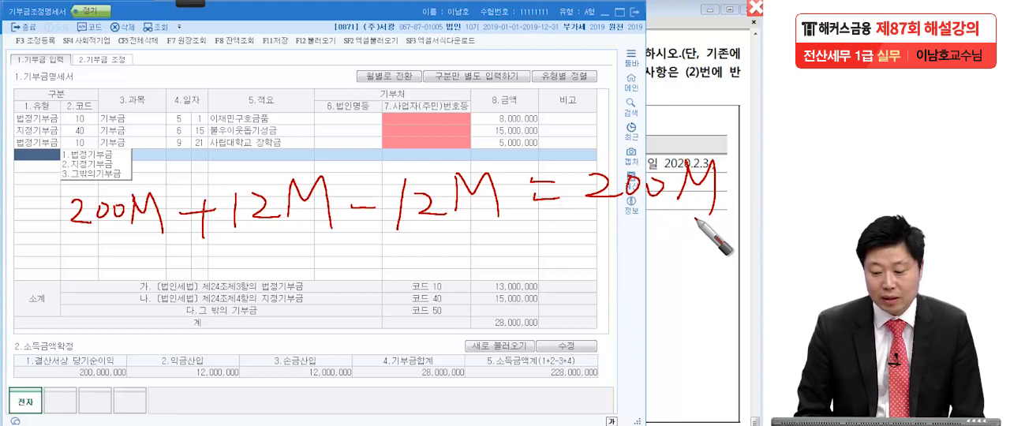
Handwrite "200M + 28M" below the first equation and mark the donation total 28,000,000 with an underline and a bracket.
{"action": "left_click_drag", "start_coordinate": [41, 284], "coordinate": [60, 310]}
{"action": "left_click_drag", "start_coordinate": [79, 284], "coordinate": [101, 282]}
{"action": "mouse_move", "coordinate": [118, 265]}
{"action": "left_mouse_down"}
{"action": "mouse_move", "coordinate": [120, 305]}
{"action": "mouse_move", "coordinate": [158, 267]}
{"action": "mouse_move", "coordinate": [164, 315]}
{"action": "left_mouse_up"}
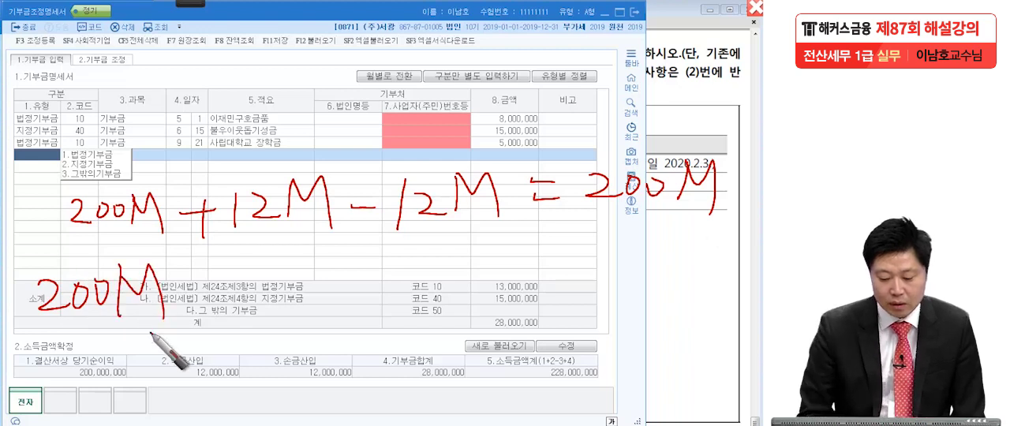
{"action": "left_click_drag", "start_coordinate": [491, 328], "coordinate": [540, 325]}
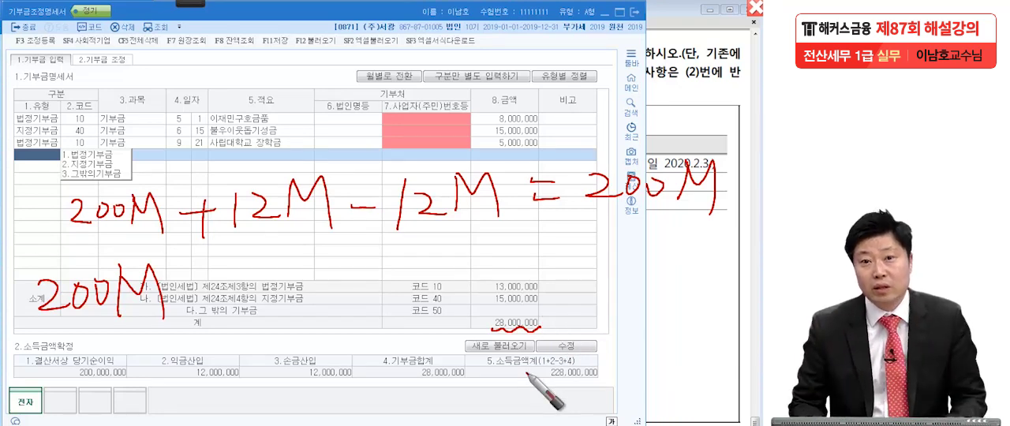
{"action": "mouse_move", "coordinate": [496, 328]}
{"action": "left_mouse_down"}
{"action": "mouse_move", "coordinate": [505, 314]}
{"action": "mouse_move", "coordinate": [556, 319]}
{"action": "mouse_move", "coordinate": [534, 318]}
{"action": "left_mouse_up"}
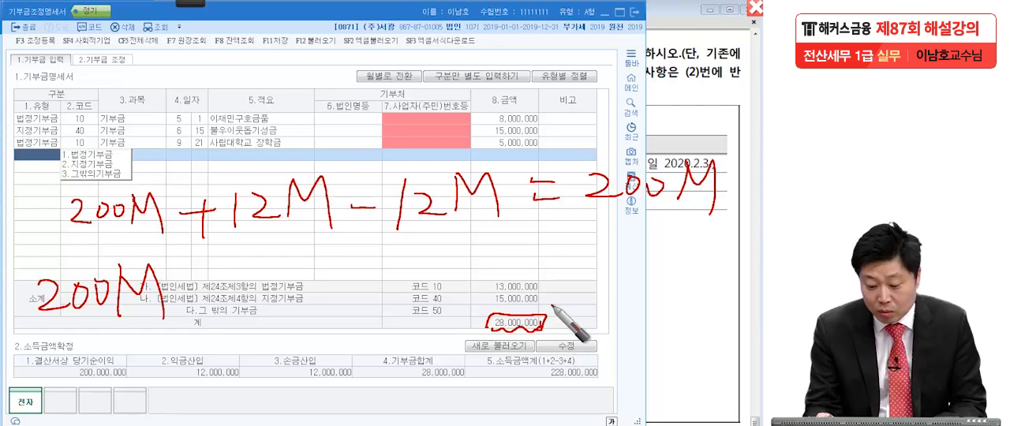
{"action": "left_click_drag", "start_coordinate": [484, 319], "coordinate": [495, 315]}
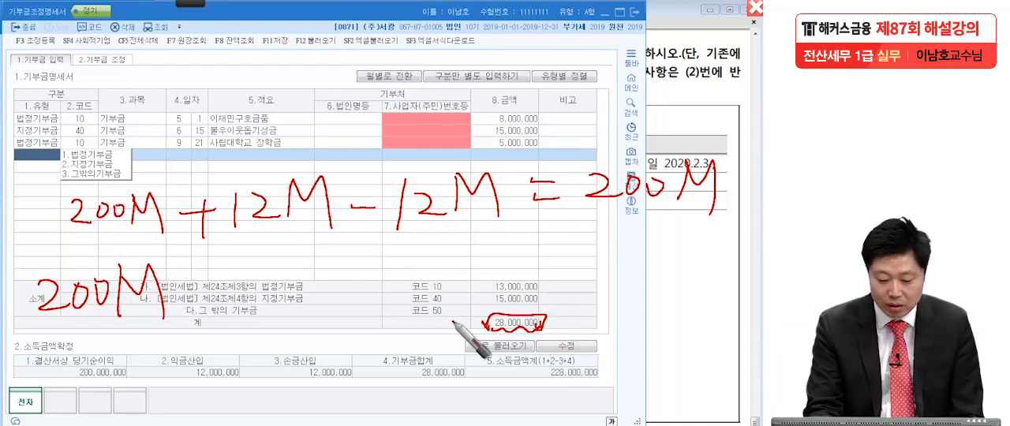
{"action": "left_click_drag", "start_coordinate": [198, 291], "coordinate": [229, 287]}
{"action": "mouse_move", "coordinate": [211, 271]}
{"action": "left_mouse_down"}
{"action": "mouse_move", "coordinate": [210, 304]}
{"action": "mouse_move", "coordinate": [261, 293]}
{"action": "mouse_move", "coordinate": [310, 251]}
{"action": "mouse_move", "coordinate": [329, 295]}
{"action": "left_mouse_up"}
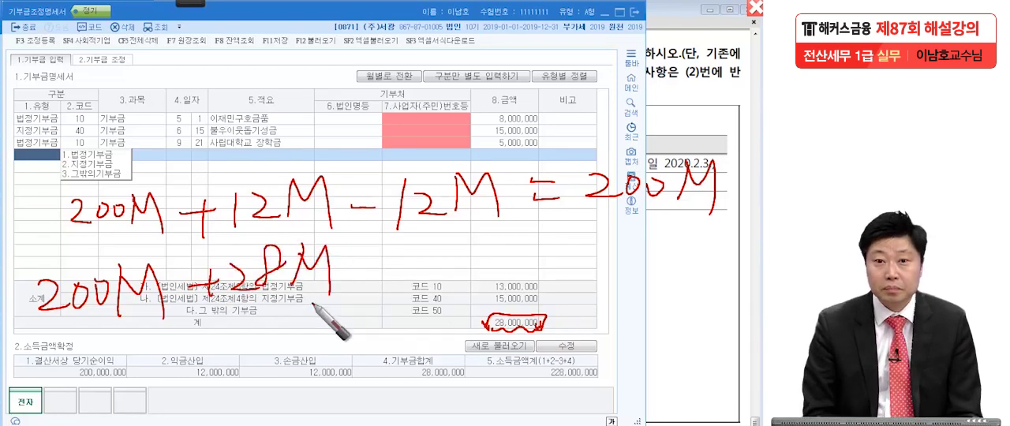
Continue the second handwritten equation with "- 25M =" for the carried-over losses.
{"action": "left_click_drag", "start_coordinate": [364, 281], "coordinate": [399, 279]}
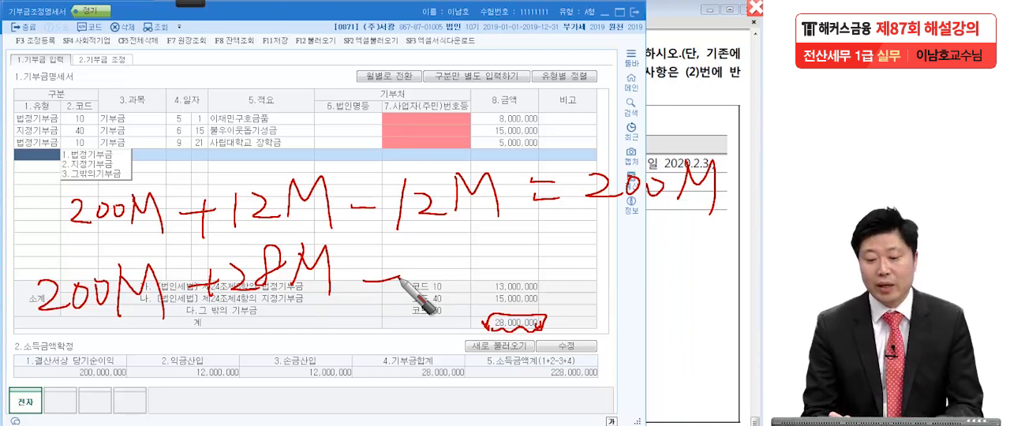
{"action": "mouse_move", "coordinate": [436, 256]}
{"action": "left_mouse_down"}
{"action": "mouse_move", "coordinate": [466, 268]}
{"action": "mouse_move", "coordinate": [479, 230]}
{"action": "mouse_move", "coordinate": [499, 273]}
{"action": "left_mouse_up"}
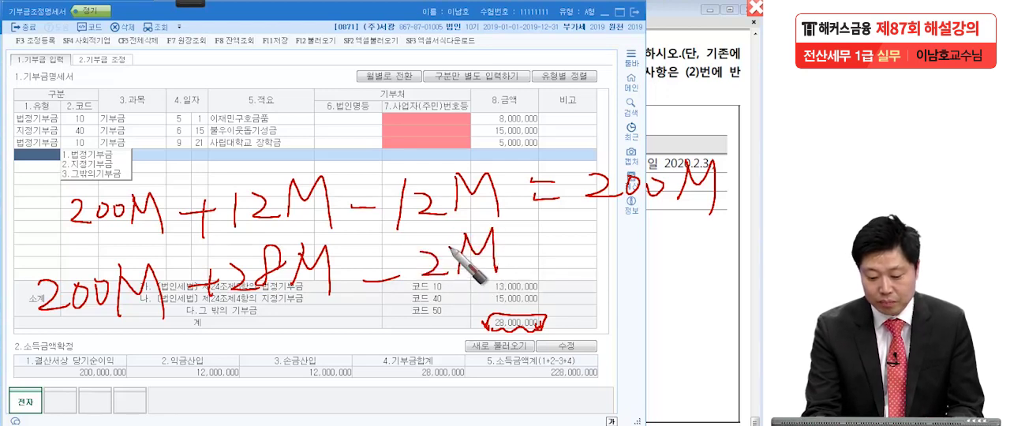
{"action": "left_click_drag", "start_coordinate": [459, 238], "coordinate": [453, 257]}
{"action": "left_click_drag", "start_coordinate": [518, 248], "coordinate": [537, 245]}
{"action": "left_click_drag", "start_coordinate": [519, 263], "coordinate": [540, 260]}
Complete the second equation with an oval around 203, the unit M, and a double underline beneath the result.
{"action": "left_click", "coordinate": [698, 245]}
{"action": "left_click_drag", "start_coordinate": [697, 243], "coordinate": [683, 251]}
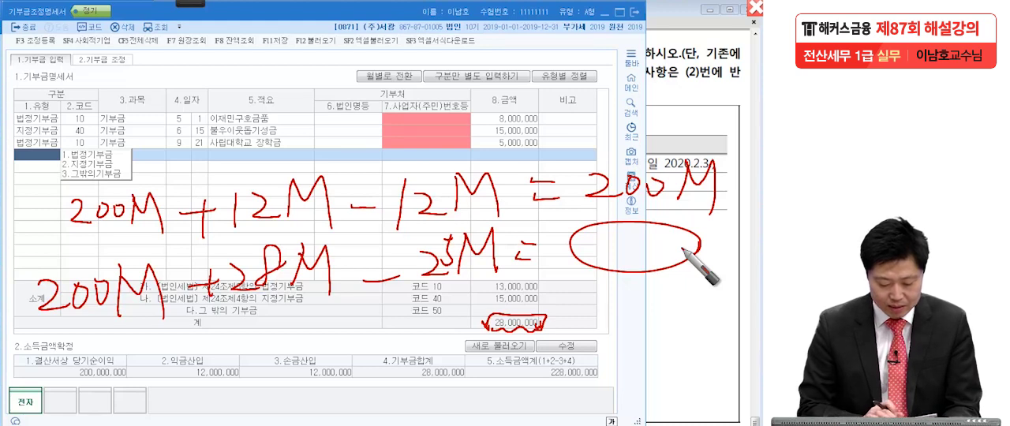
{"action": "left_click_drag", "start_coordinate": [594, 242], "coordinate": [612, 256]}
{"action": "mouse_move", "coordinate": [621, 244]}
{"action": "left_mouse_down"}
{"action": "mouse_move", "coordinate": [618, 251]}
{"action": "mouse_move", "coordinate": [623, 244]}
{"action": "left_mouse_up"}
{"action": "left_click_drag", "start_coordinate": [645, 234], "coordinate": [669, 264]}
{"action": "mouse_move", "coordinate": [709, 235]}
{"action": "left_mouse_down"}
{"action": "mouse_move", "coordinate": [709, 275]}
{"action": "mouse_move", "coordinate": [738, 233]}
{"action": "mouse_move", "coordinate": [739, 276]}
{"action": "left_mouse_up"}
{"action": "mouse_move", "coordinate": [572, 276]}
{"action": "left_mouse_down"}
{"action": "mouse_move", "coordinate": [732, 275]}
{"action": "mouse_move", "coordinate": [750, 290]}
{"action": "left_mouse_up"}
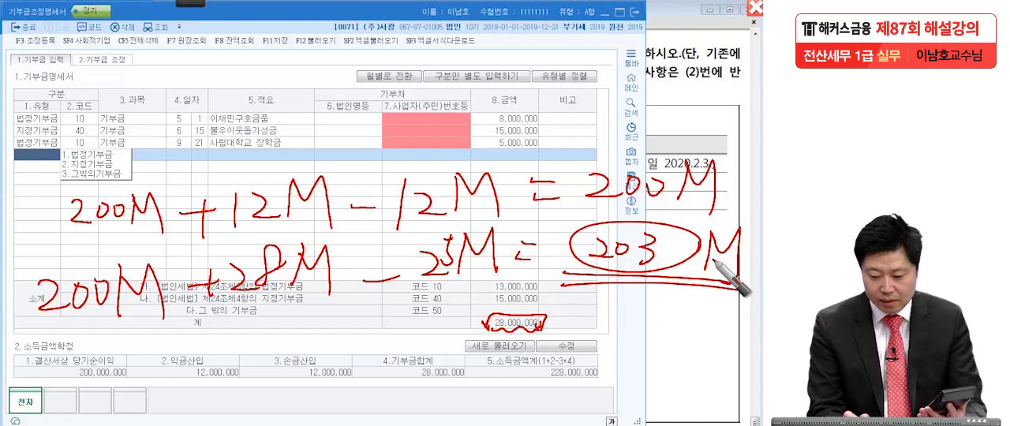
Handwrite a circled 법 and a circled 한 with the limit 101.5M above the table, and mark the 법정기부금 subtotal 13,000,000.
{"action": "mouse_move", "coordinate": [126, 55]}
{"action": "left_mouse_down"}
{"action": "mouse_move", "coordinate": [150, 63]}
{"action": "mouse_move", "coordinate": [154, 77]}
{"action": "left_mouse_up"}
{"action": "left_click_drag", "start_coordinate": [127, 101], "coordinate": [138, 96]}
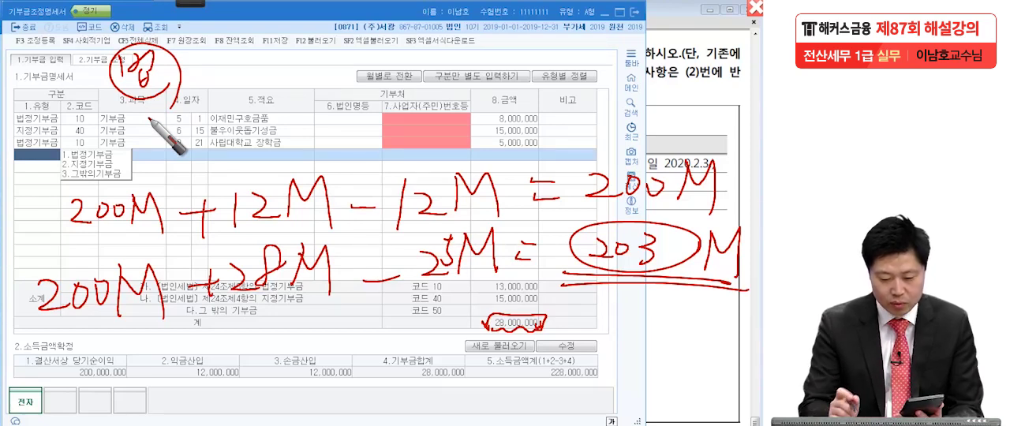
{"action": "left_click_drag", "start_coordinate": [254, 54], "coordinate": [244, 72]}
{"action": "mouse_move", "coordinate": [269, 55]}
{"action": "left_mouse_down"}
{"action": "mouse_move", "coordinate": [263, 64]}
{"action": "mouse_move", "coordinate": [269, 56]}
{"action": "left_mouse_up"}
{"action": "mouse_move", "coordinate": [285, 44]}
{"action": "left_mouse_down"}
{"action": "mouse_move", "coordinate": [279, 67]}
{"action": "mouse_move", "coordinate": [297, 63]}
{"action": "left_mouse_up"}
{"action": "mouse_move", "coordinate": [315, 43]}
{"action": "left_mouse_down"}
{"action": "mouse_move", "coordinate": [339, 75]}
{"action": "mouse_move", "coordinate": [375, 68]}
{"action": "left_mouse_up"}
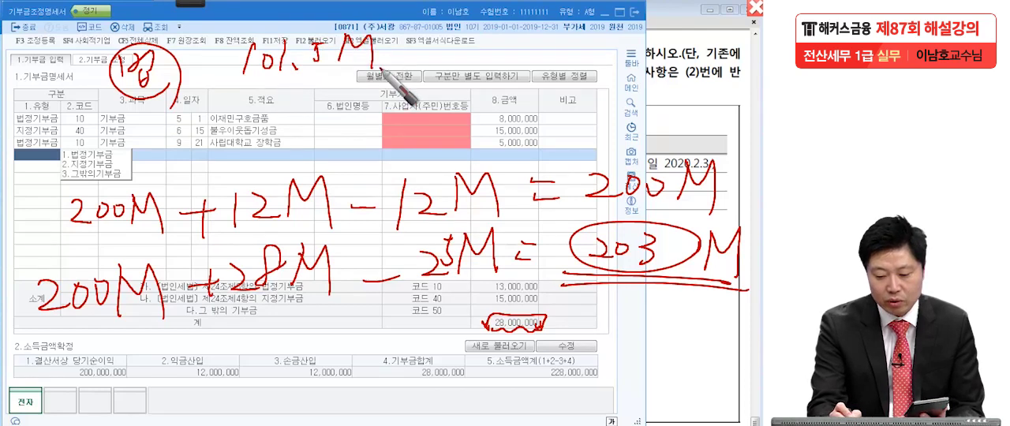
{"action": "mouse_move", "coordinate": [210, 48]}
{"action": "left_mouse_down"}
{"action": "mouse_move", "coordinate": [213, 68]}
{"action": "mouse_move", "coordinate": [230, 71]}
{"action": "mouse_move", "coordinate": [237, 55]}
{"action": "left_mouse_up"}
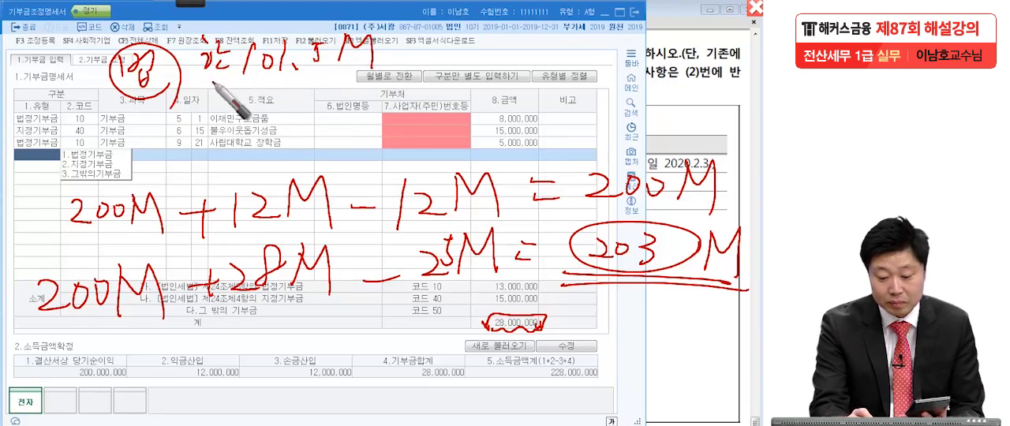
{"action": "left_click_drag", "start_coordinate": [211, 80], "coordinate": [209, 78]}
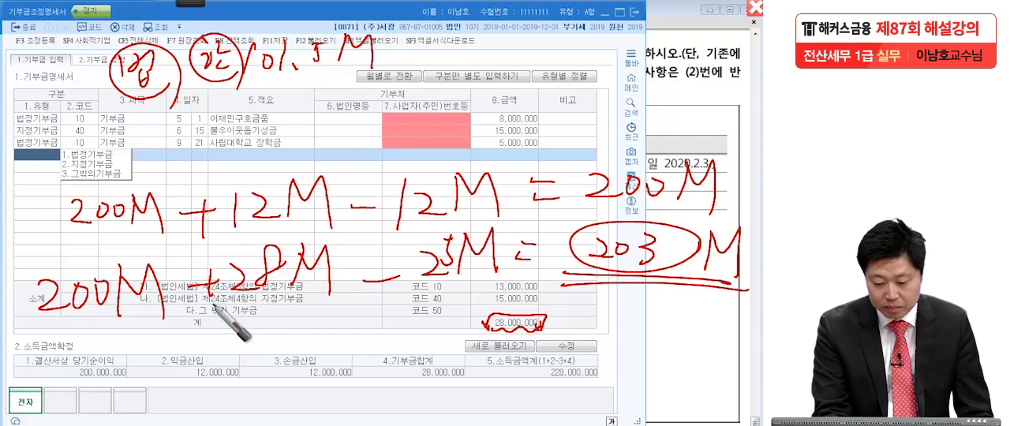
{"action": "left_click", "coordinate": [494, 289]}
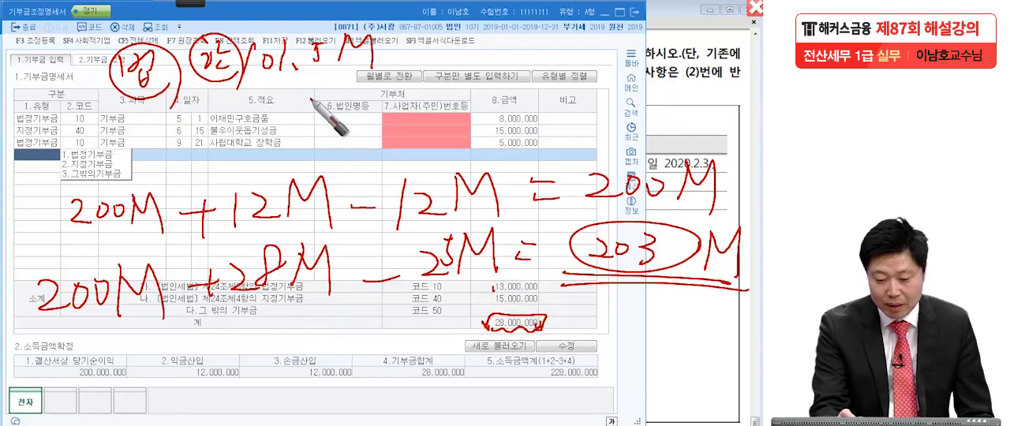
Handwrite 13M with a wavy underline beneath 101.5M, and a circled 지 below the circled 법.
{"action": "mouse_move", "coordinate": [290, 82]}
{"action": "left_mouse_down"}
{"action": "mouse_move", "coordinate": [319, 100]}
{"action": "mouse_move", "coordinate": [352, 100]}
{"action": "left_mouse_up"}
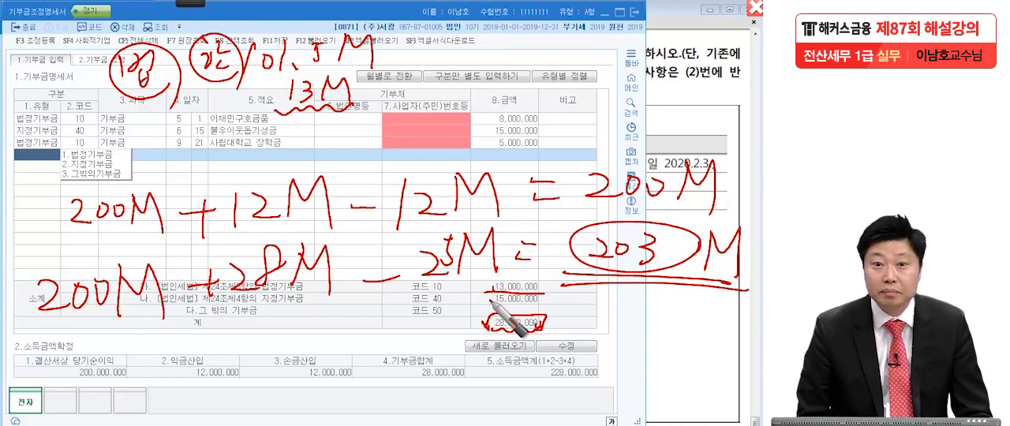
{"action": "left_click_drag", "start_coordinate": [122, 150], "coordinate": [121, 165]}
{"action": "left_click_drag", "start_coordinate": [131, 156], "coordinate": [154, 168]}
{"action": "mouse_move", "coordinate": [162, 132]}
{"action": "left_mouse_down"}
{"action": "mouse_move", "coordinate": [106, 153]}
{"action": "mouse_move", "coordinate": [158, 175]}
{"action": "left_mouse_up"}
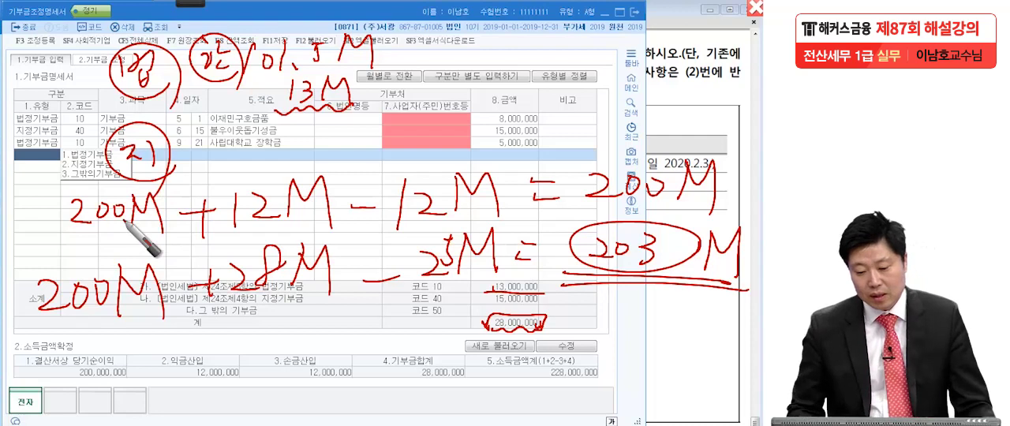
Handwrite a circled 한 beside the circled 지, followed by 203M and a minus sign, and mark the oval 203M result.
{"action": "left_click_drag", "start_coordinate": [205, 136], "coordinate": [217, 150]}
{"action": "mouse_move", "coordinate": [224, 128]}
{"action": "left_mouse_down"}
{"action": "mouse_move", "coordinate": [225, 154]}
{"action": "mouse_move", "coordinate": [232, 142]}
{"action": "left_mouse_up"}
{"action": "left_click_drag", "start_coordinate": [213, 152], "coordinate": [236, 161]}
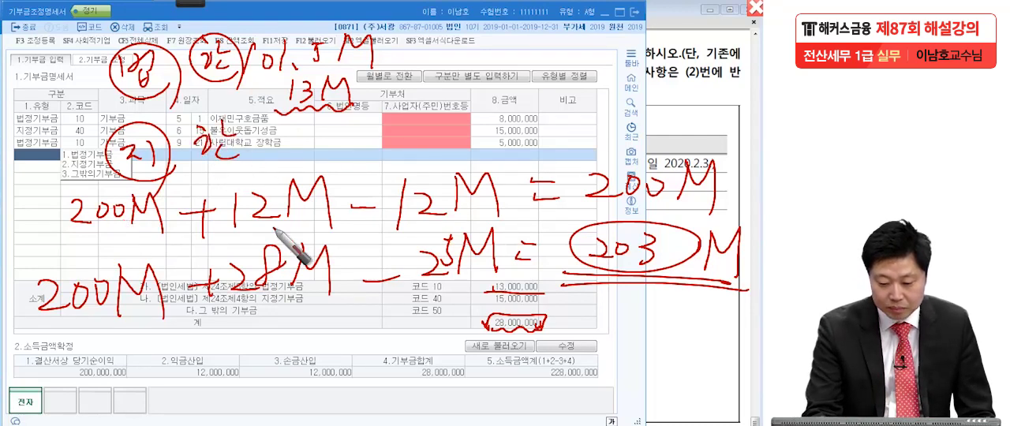
{"action": "mouse_move", "coordinate": [271, 135]}
{"action": "left_mouse_down"}
{"action": "mouse_move", "coordinate": [287, 149]}
{"action": "mouse_move", "coordinate": [300, 136]}
{"action": "mouse_move", "coordinate": [303, 154]}
{"action": "left_mouse_up"}
{"action": "left_click_drag", "start_coordinate": [322, 133], "coordinate": [320, 160]}
{"action": "mouse_move", "coordinate": [322, 132]}
{"action": "left_mouse_down"}
{"action": "mouse_move", "coordinate": [340, 132]}
{"action": "mouse_move", "coordinate": [346, 168]}
{"action": "left_mouse_up"}
{"action": "left_click", "coordinate": [689, 276]}
{"action": "left_click_drag", "start_coordinate": [707, 276], "coordinate": [739, 282]}
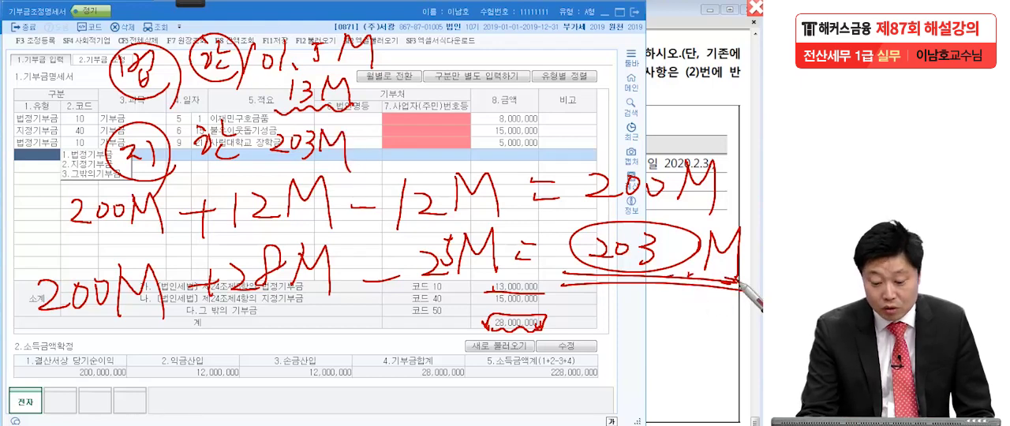
{"action": "mouse_move", "coordinate": [264, 166]}
{"action": "left_mouse_down"}
{"action": "mouse_move", "coordinate": [197, 150]}
{"action": "mouse_move", "coordinate": [294, 154]}
{"action": "left_mouse_up"}
{"action": "left_click_drag", "start_coordinate": [350, 143], "coordinate": [385, 142]}
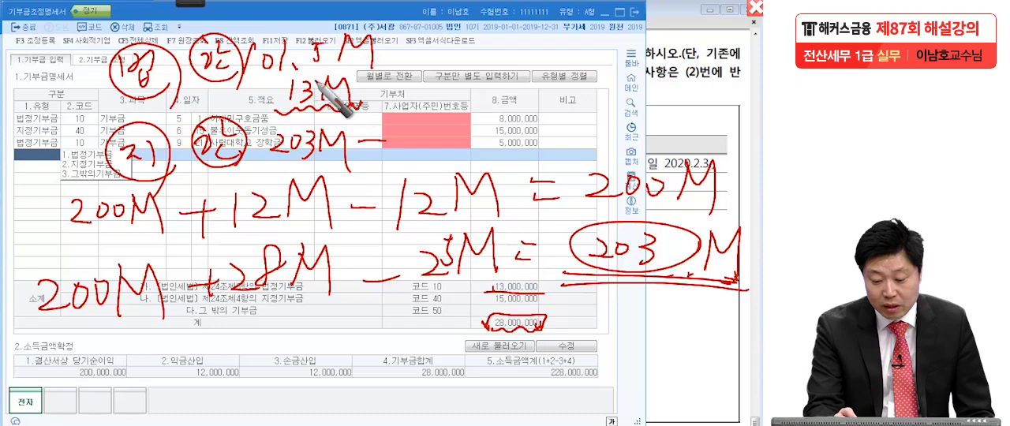
Complete the handwritten 지정기부금 limit equation as (203M - 13M) × 10% = 19M.
{"action": "left_click_drag", "start_coordinate": [390, 123], "coordinate": [393, 147]}
{"action": "left_click_drag", "start_coordinate": [399, 122], "coordinate": [401, 147]}
{"action": "mouse_move", "coordinate": [451, 123]}
{"action": "left_mouse_down"}
{"action": "mouse_move", "coordinate": [448, 147]}
{"action": "mouse_move", "coordinate": [472, 147]}
{"action": "left_mouse_up"}
{"action": "left_click_drag", "start_coordinate": [270, 122], "coordinate": [267, 166]}
{"action": "left_click_drag", "start_coordinate": [483, 117], "coordinate": [485, 162]}
{"action": "left_click_drag", "start_coordinate": [526, 131], "coordinate": [527, 146]}
{"action": "mouse_move", "coordinate": [555, 120]}
{"action": "left_mouse_down"}
{"action": "mouse_move", "coordinate": [555, 140]}
{"action": "mouse_move", "coordinate": [569, 121]}
{"action": "mouse_move", "coordinate": [582, 139]}
{"action": "left_mouse_up"}
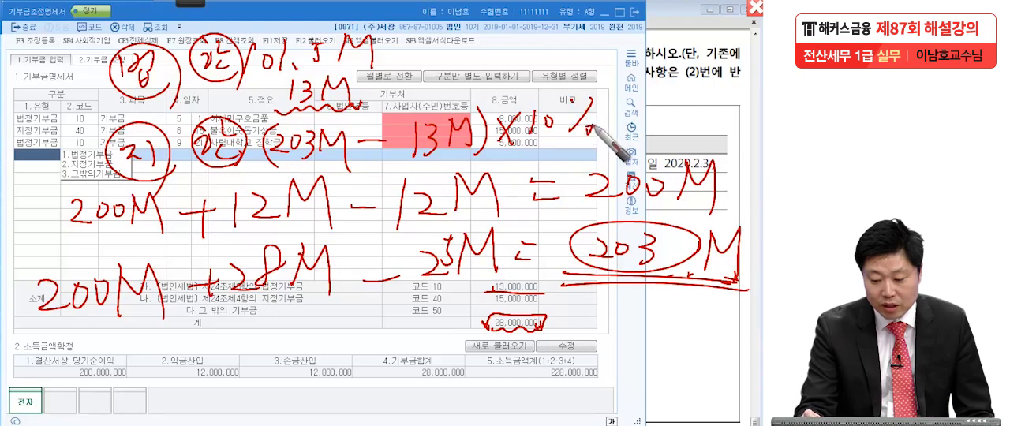
{"action": "left_click_drag", "start_coordinate": [569, 101], "coordinate": [574, 102]}
{"action": "left_click_drag", "start_coordinate": [614, 116], "coordinate": [633, 124]}
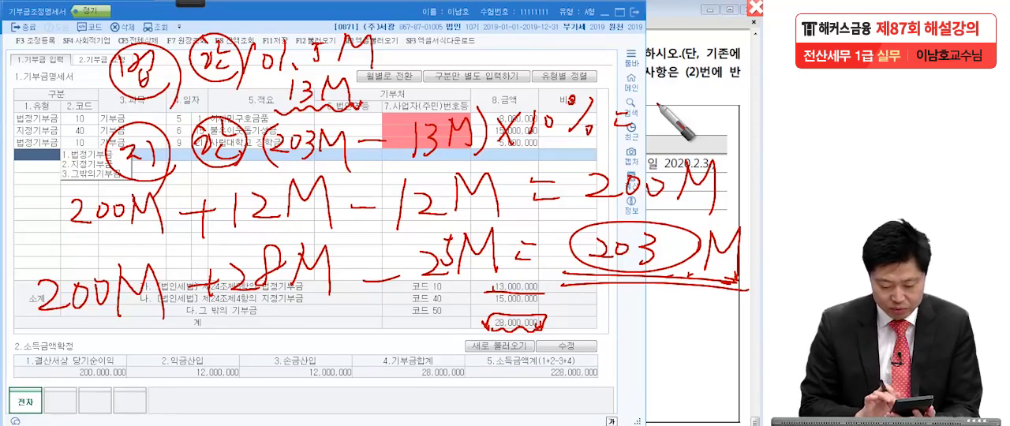
{"action": "mouse_move", "coordinate": [672, 95]}
{"action": "left_mouse_down"}
{"action": "mouse_move", "coordinate": [673, 124]}
{"action": "mouse_move", "coordinate": [686, 124]}
{"action": "left_mouse_up"}
{"action": "mouse_move", "coordinate": [700, 90]}
{"action": "left_mouse_down"}
{"action": "mouse_move", "coordinate": [702, 118]}
{"action": "mouse_move", "coordinate": [726, 126]}
{"action": "left_mouse_up"}
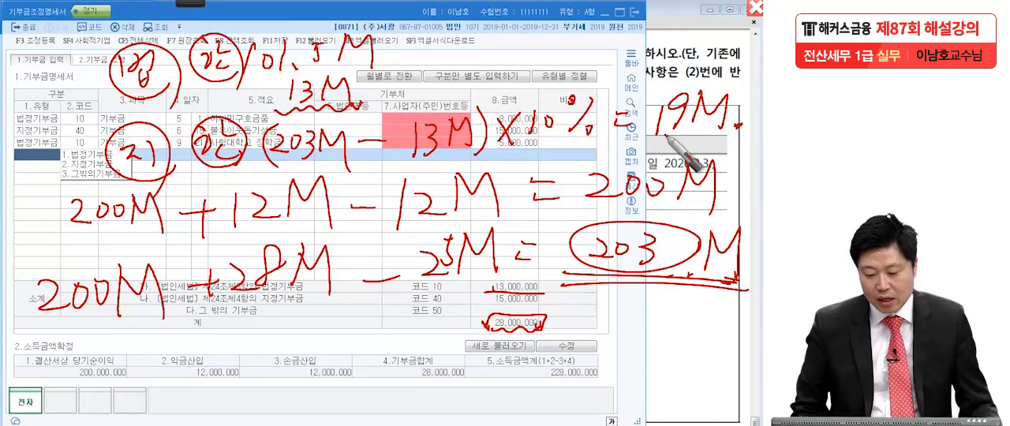
Underline the 지정기부금 subtotal, handwrite 15M below the limit equation, and add an emphasized, circled 4M above 19M.
{"action": "mouse_move", "coordinate": [490, 294]}
{"action": "left_mouse_down"}
{"action": "mouse_move", "coordinate": [555, 293]}
{"action": "mouse_move", "coordinate": [556, 302]}
{"action": "left_mouse_up"}
{"action": "mouse_move", "coordinate": [375, 158]}
{"action": "left_mouse_down"}
{"action": "mouse_move", "coordinate": [421, 167]}
{"action": "mouse_move", "coordinate": [393, 179]}
{"action": "left_mouse_up"}
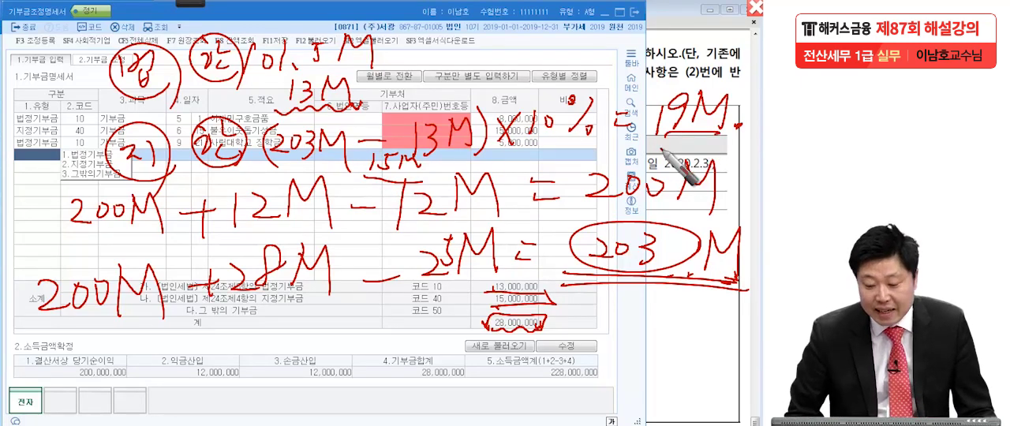
{"action": "mouse_move", "coordinate": [587, 39]}
{"action": "left_mouse_down"}
{"action": "mouse_move", "coordinate": [605, 58]}
{"action": "mouse_move", "coordinate": [616, 49]}
{"action": "mouse_move", "coordinate": [643, 82]}
{"action": "mouse_move", "coordinate": [553, 63]}
{"action": "mouse_move", "coordinate": [604, 31]}
{"action": "left_mouse_up"}
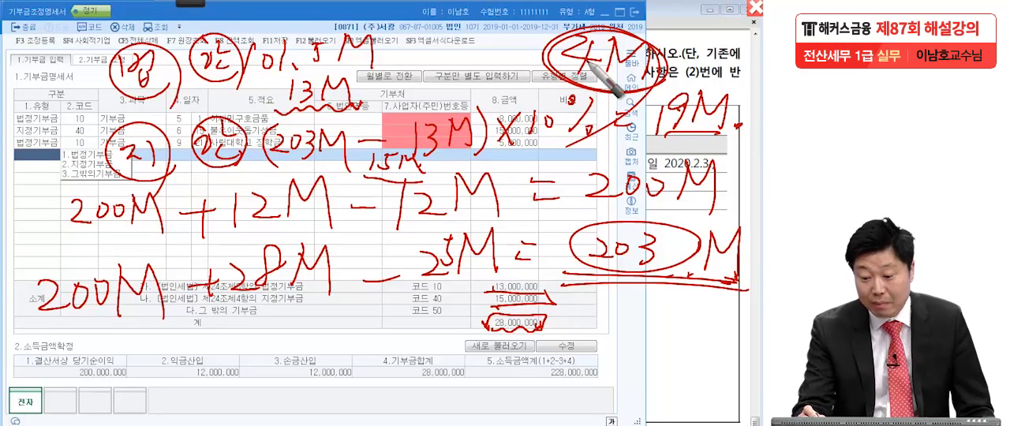
{"action": "mouse_move", "coordinate": [582, 38]}
{"action": "left_mouse_down"}
{"action": "mouse_move", "coordinate": [556, 53]}
{"action": "mouse_move", "coordinate": [591, 52]}
{"action": "left_mouse_up"}
{"action": "left_click_drag", "start_coordinate": [591, 37], "coordinate": [577, 69]}
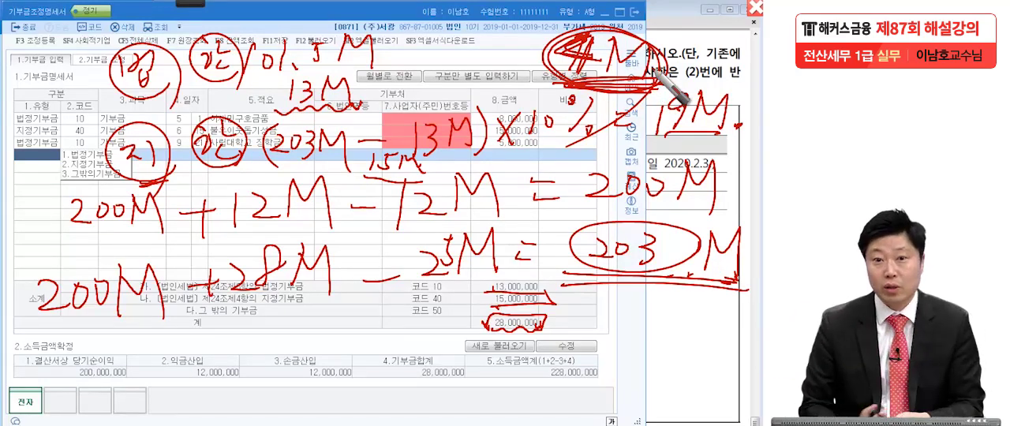
Clear the handwriting, consult question [4]'s carried-over donations, and open the 2.기부금 조정 section of the form.
{"action": "key", "text": "Escape"}
{"action": "left_click", "coordinate": [703, 193]}
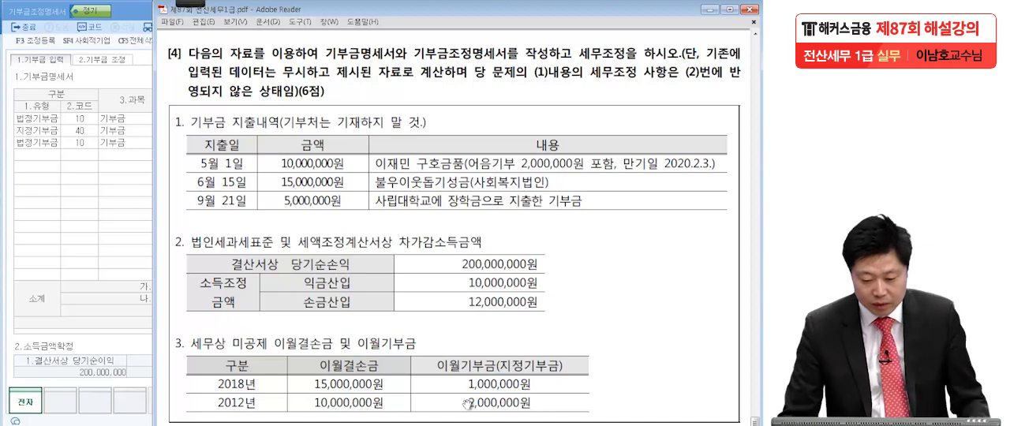
{"action": "left_click", "coordinate": [129, 283]}
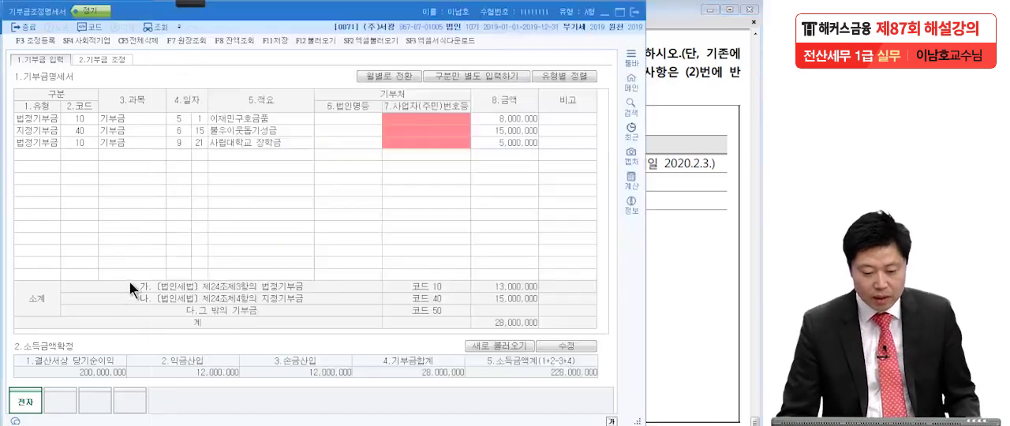
{"action": "left_click", "coordinate": [120, 56]}
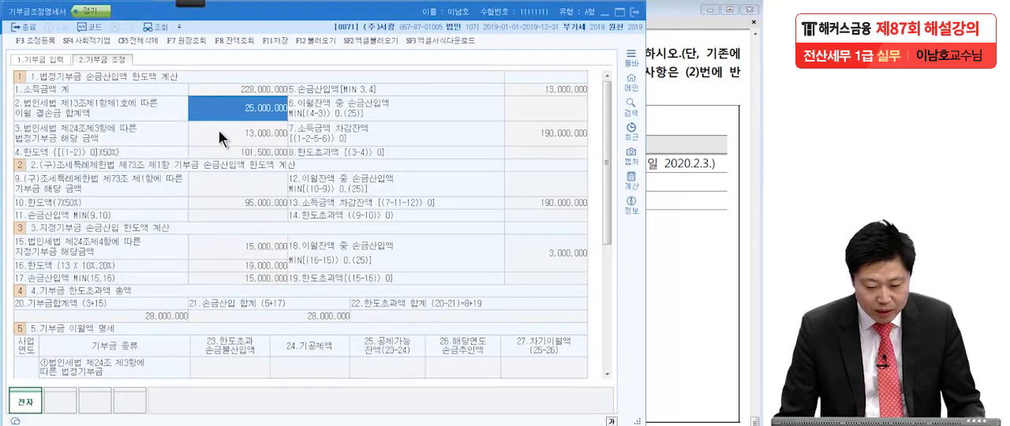
Mark the 법정기부금 limit with an underline and a circle around 101,500,000, and handwrite 0 beside 8.한도초과액.
{"action": "mouse_move", "coordinate": [146, 5]}
{"action": "left_click", "coordinate": [19, 12]}
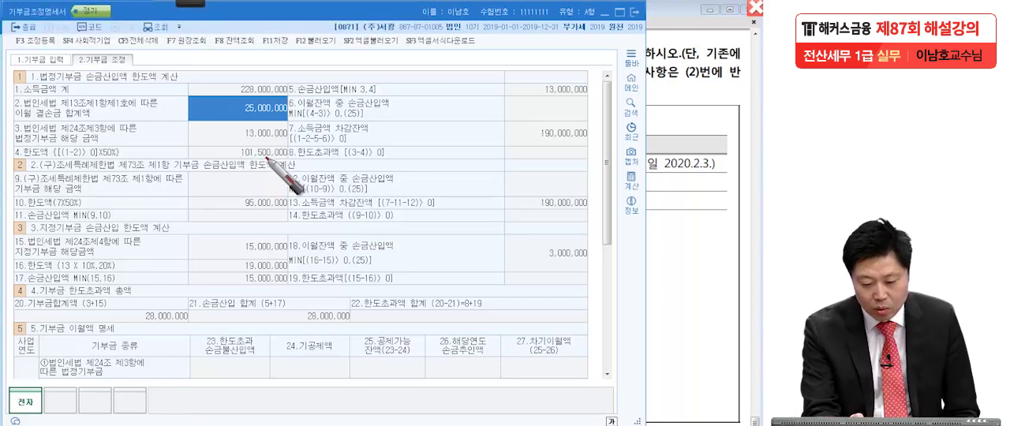
{"action": "mouse_move", "coordinate": [299, 156]}
{"action": "left_mouse_down"}
{"action": "mouse_move", "coordinate": [233, 154]}
{"action": "mouse_move", "coordinate": [264, 149]}
{"action": "left_mouse_up"}
{"action": "left_click_drag", "start_coordinate": [19, 157], "coordinate": [117, 157]}
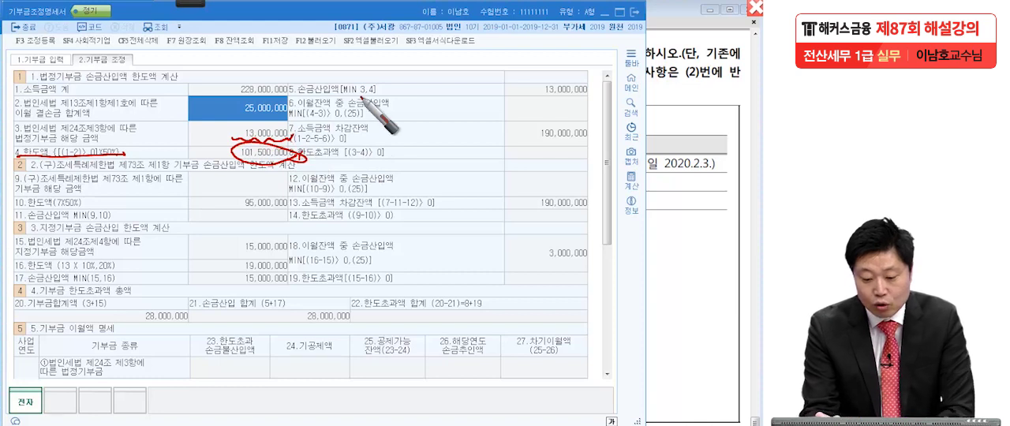
{"action": "left_click_drag", "start_coordinate": [571, 144], "coordinate": [545, 168]}
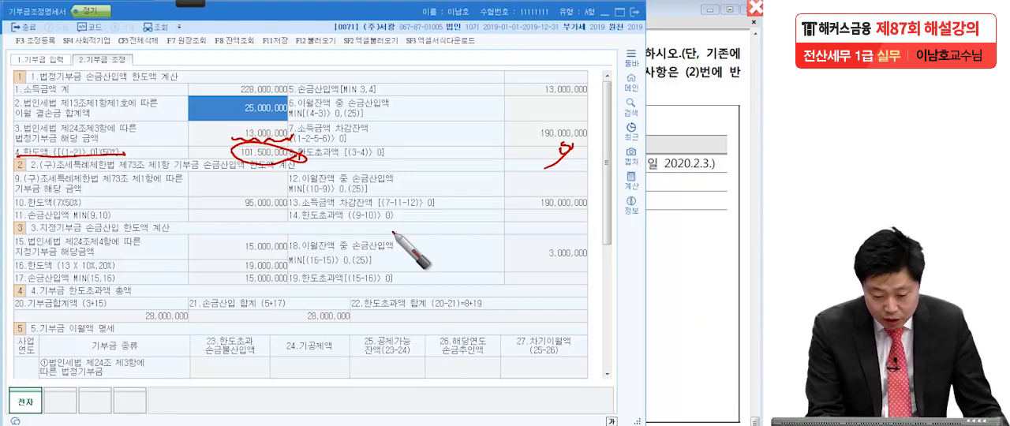
Underline the 지정기부금 heading, circle the 19,000,000 limit, mark the 15,000,000 deduction, and handwrite an underlined 4M.
{"action": "left_click_drag", "start_coordinate": [82, 235], "coordinate": [33, 234]}
{"action": "mouse_move", "coordinate": [299, 269]}
{"action": "left_mouse_down"}
{"action": "mouse_move", "coordinate": [237, 278]}
{"action": "mouse_move", "coordinate": [306, 263]}
{"action": "left_mouse_up"}
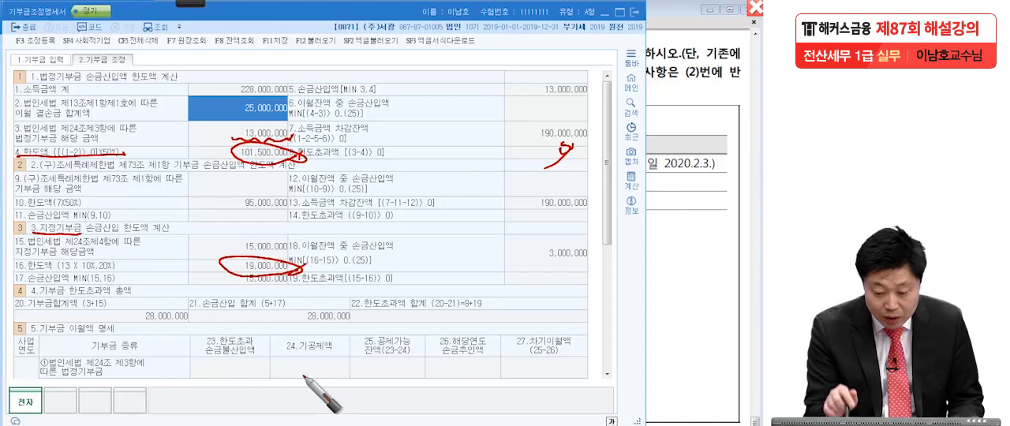
{"action": "left_click_drag", "start_coordinate": [229, 294], "coordinate": [289, 293]}
{"action": "mouse_move", "coordinate": [394, 213]}
{"action": "left_mouse_down"}
{"action": "mouse_move", "coordinate": [415, 197]}
{"action": "mouse_move", "coordinate": [464, 217]}
{"action": "mouse_move", "coordinate": [450, 243]}
{"action": "left_mouse_up"}
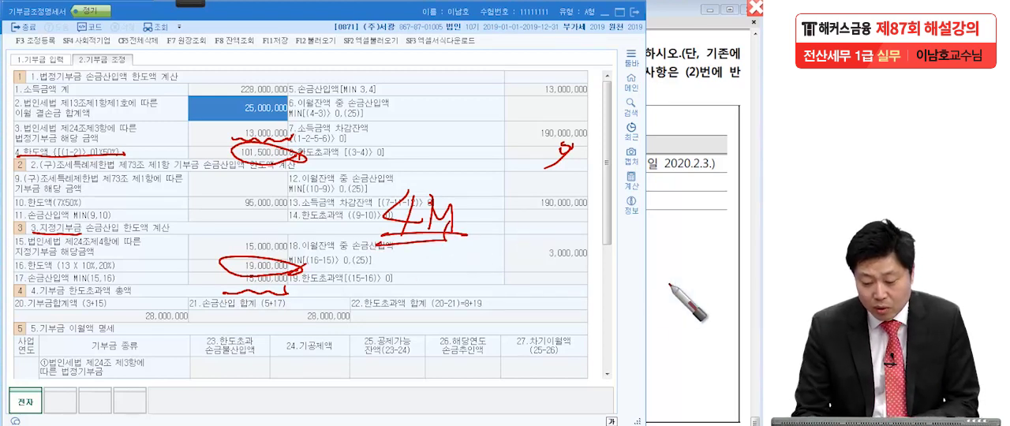
Circle 3,000,000 and underline 18.이월잔액 중 손금산입액 with its formula, and clear the handwriting.
{"action": "mouse_move", "coordinate": [614, 266]}
{"action": "left_mouse_down"}
{"action": "mouse_move", "coordinate": [586, 276]}
{"action": "mouse_move", "coordinate": [551, 259]}
{"action": "mouse_move", "coordinate": [607, 266]}
{"action": "left_mouse_up"}
{"action": "left_click_drag", "start_coordinate": [387, 251], "coordinate": [348, 250]}
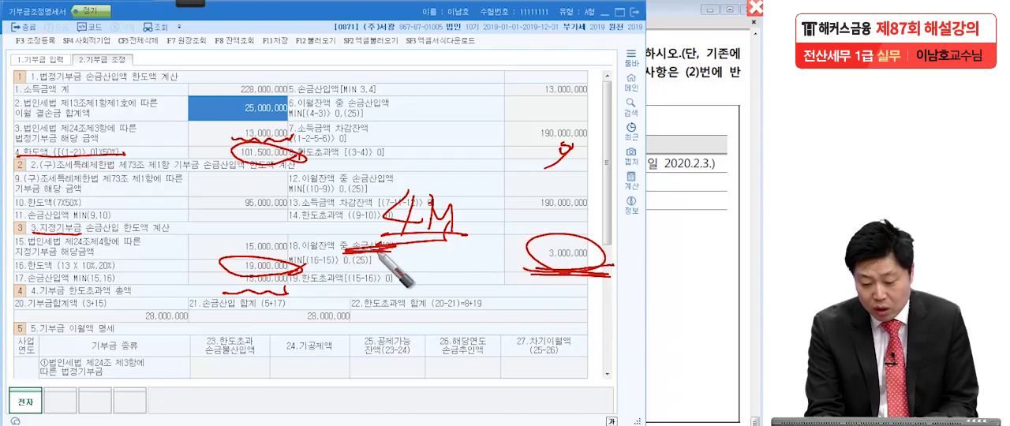
{"action": "left_click_drag", "start_coordinate": [304, 270], "coordinate": [388, 266]}
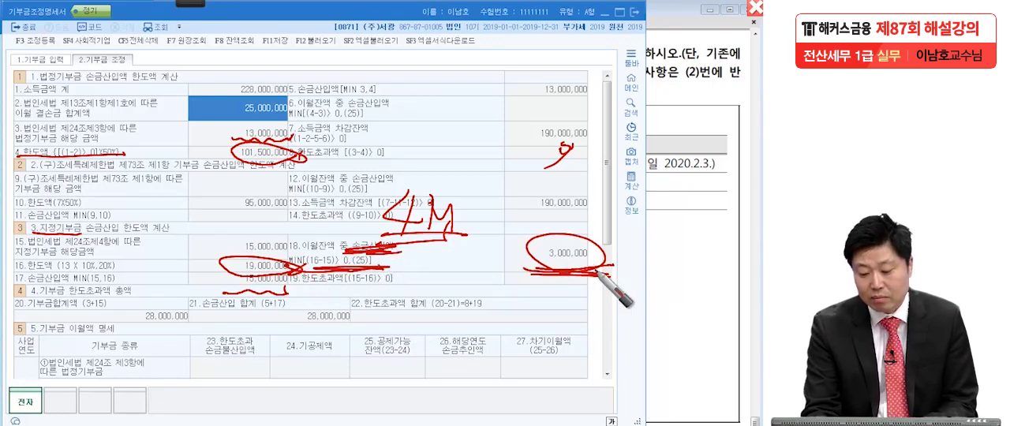
{"action": "left_click_drag", "start_coordinate": [590, 264], "coordinate": [557, 292]}
{"action": "key", "text": "Escape"}
Mark the 2012 and 2018 amounts in 5.기부금 이월액 명세 and the 18.이월잔액 중 손금산입액 amount, and clear the marks.
{"action": "scroll", "coordinate": [554, 251], "scroll_direction": "down", "scroll_amount": 3}
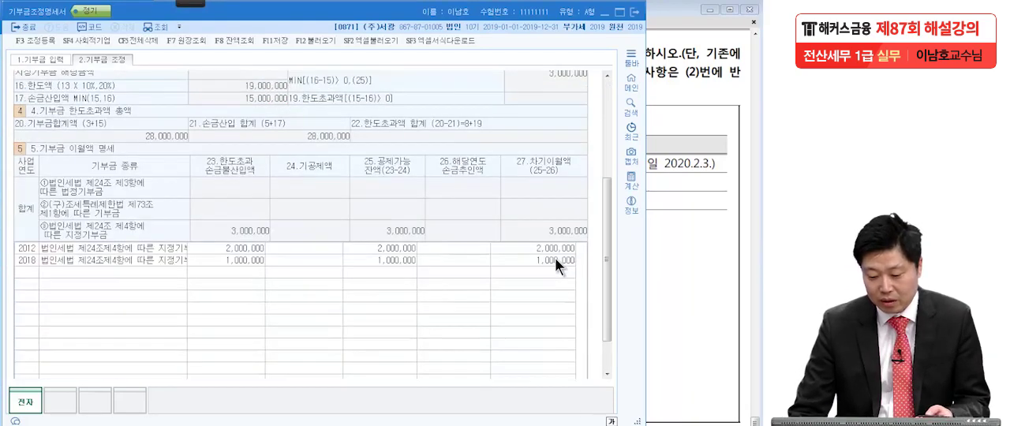
{"action": "left_click", "coordinate": [455, 247]}
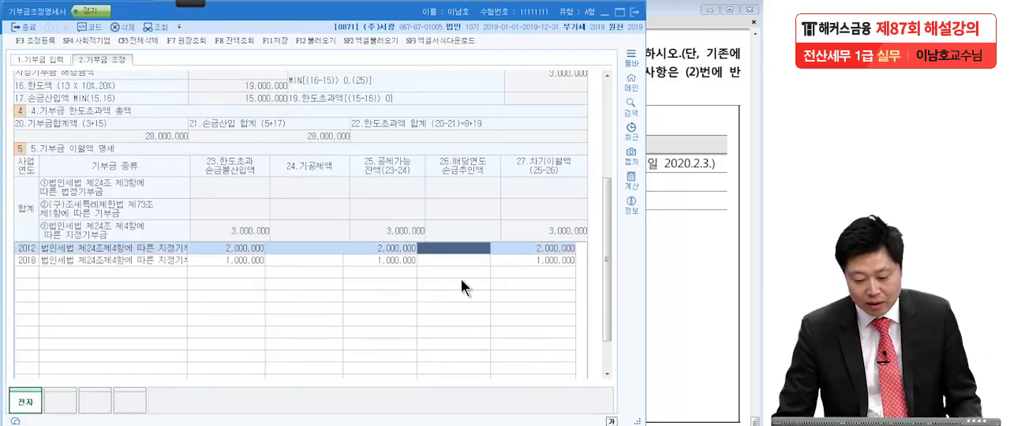
{"action": "left_click", "coordinate": [399, 247]}
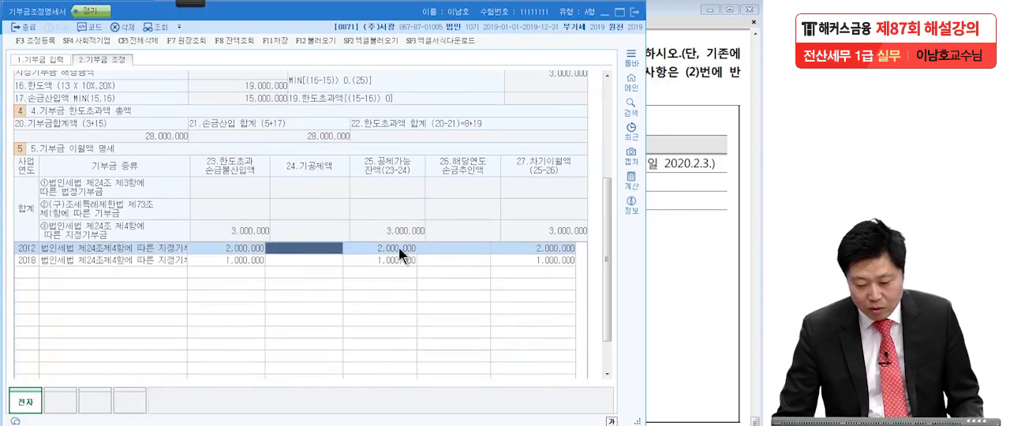
{"action": "left_click", "coordinate": [247, 259]}
{"action": "left_click", "coordinate": [194, 2]}
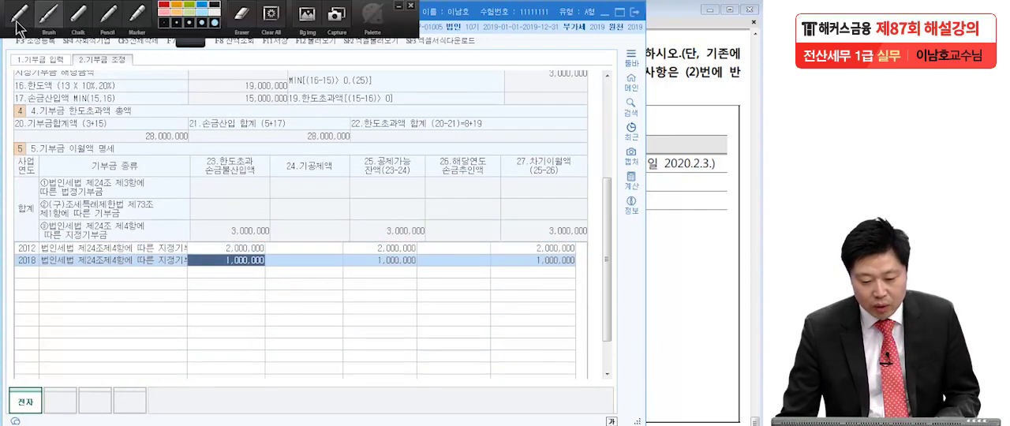
{"action": "left_click", "coordinate": [16, 20]}
{"action": "left_click_drag", "start_coordinate": [244, 246], "coordinate": [250, 272]}
{"action": "left_click_drag", "start_coordinate": [414, 251], "coordinate": [409, 262]}
{"action": "left_click_drag", "start_coordinate": [534, 75], "coordinate": [635, 82]}
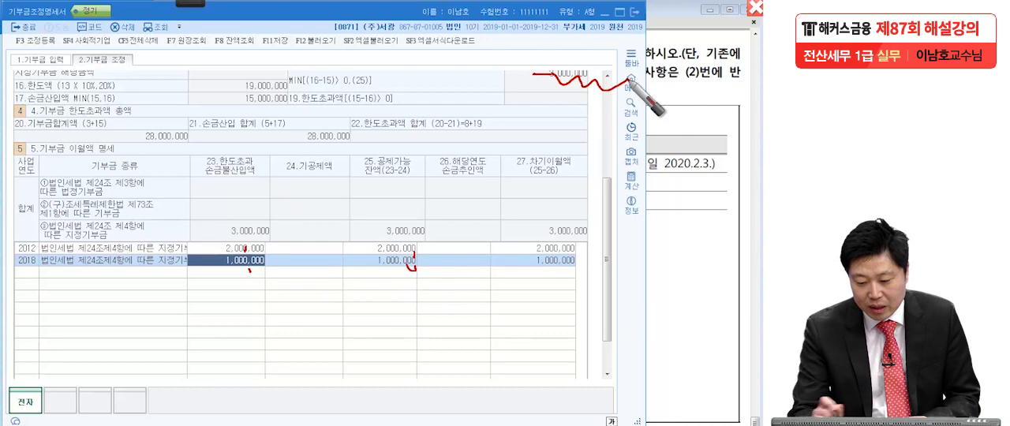
{"action": "left_click", "coordinate": [756, 7]}
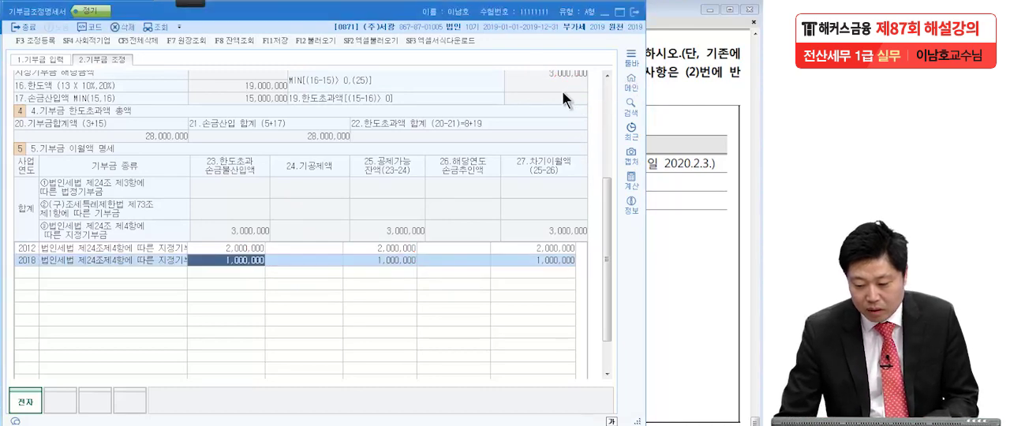
Enter 2,000,000 as 26.해당연도 손금추인액 for the 2012 carried-over donation.
{"action": "left_click_drag", "start_coordinate": [606, 194], "coordinate": [595, 161]}
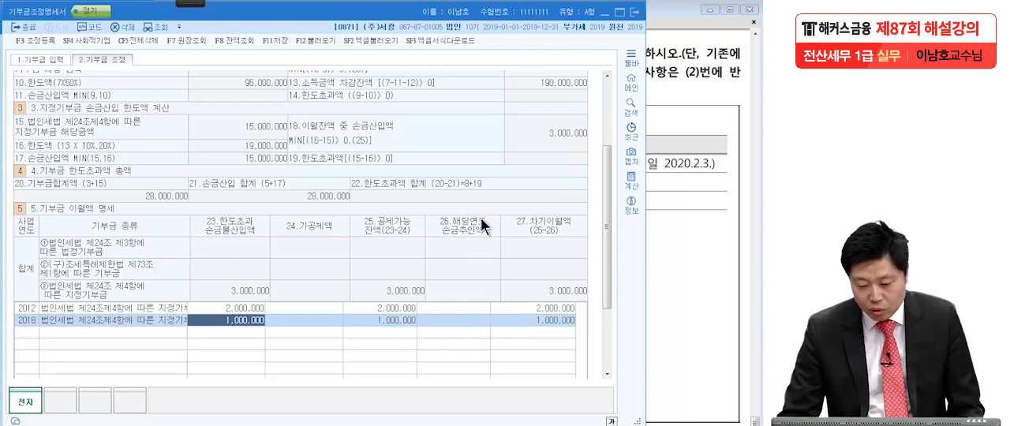
{"action": "left_click", "coordinate": [462, 310]}
{"action": "type", "text": "20000"}
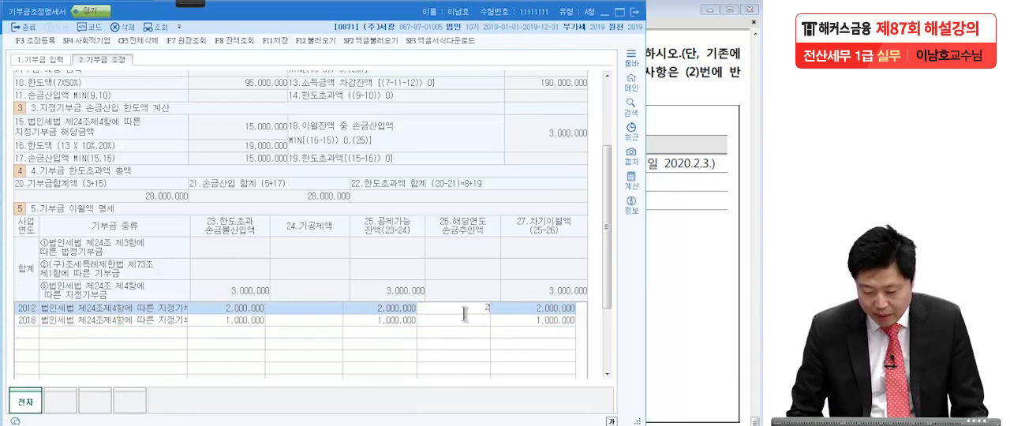
{"action": "key", "text": "Return"}
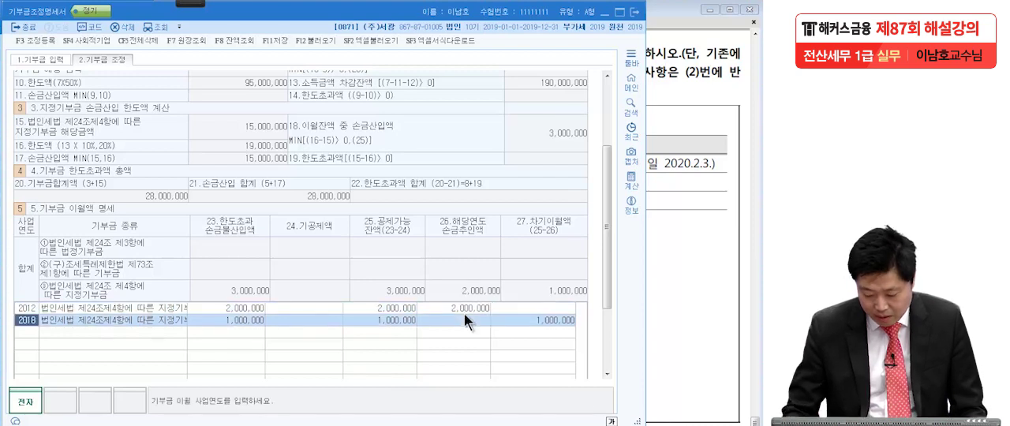
{"action": "type", "text": "1000"}
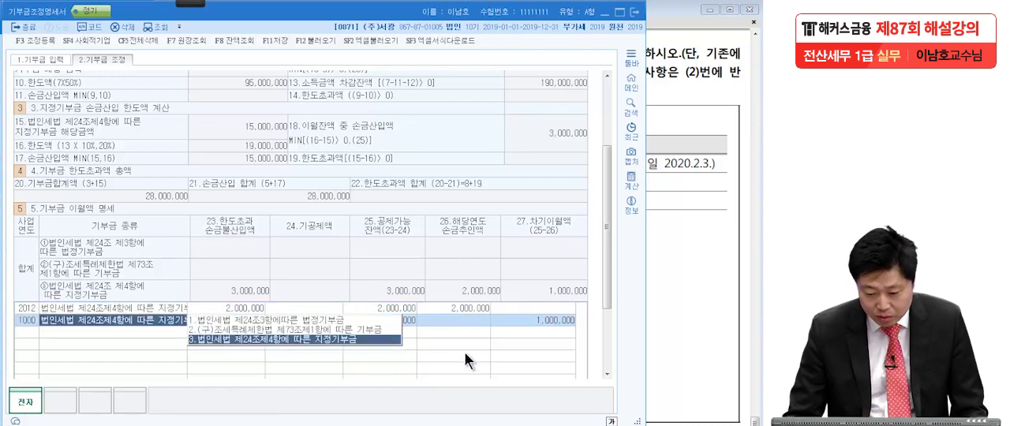
{"action": "key", "text": "Return"}
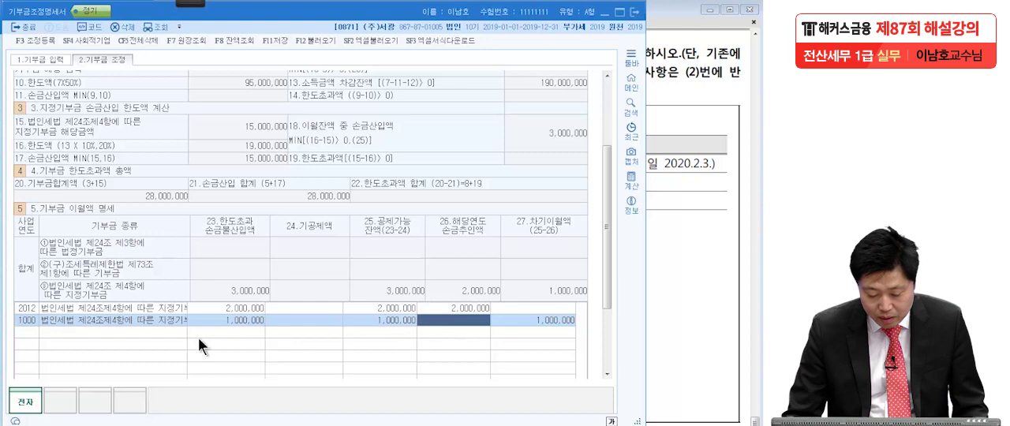
{"action": "left_click", "coordinate": [30, 322]}
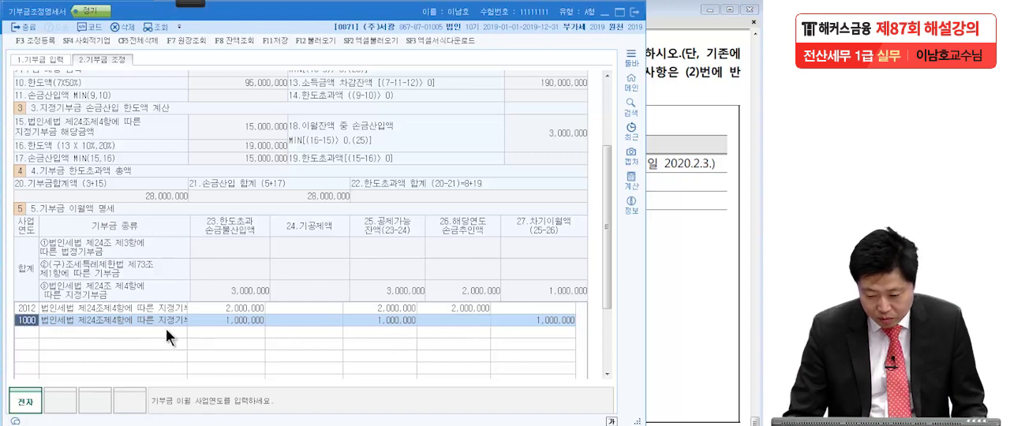
{"action": "mouse_move", "coordinate": [605, 285]}
{"action": "left_mouse_down"}
{"action": "mouse_move", "coordinate": [610, 267]}
{"action": "mouse_move", "coordinate": [609, 275]}
{"action": "left_mouse_up"}
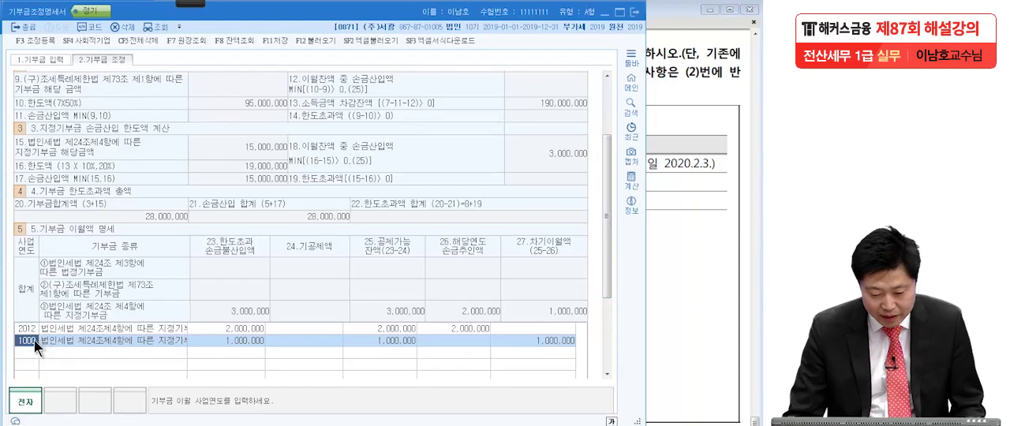
{"action": "left_click", "coordinate": [673, 293]}
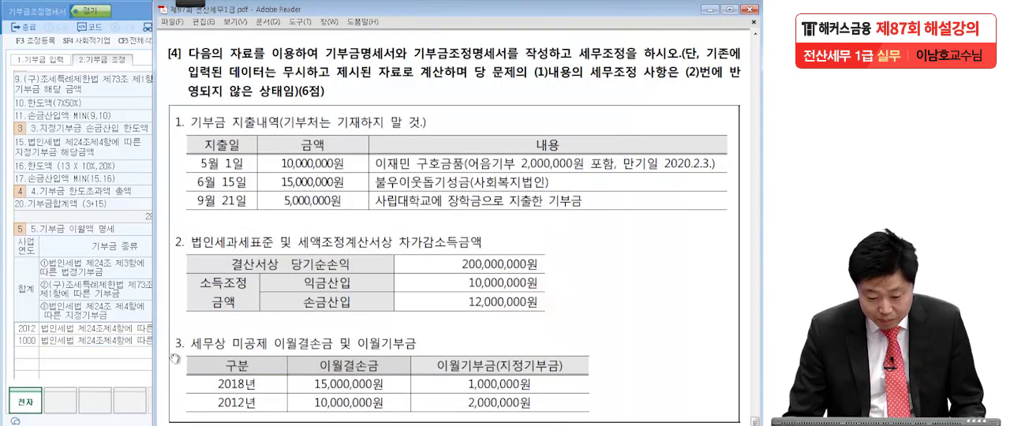
Correct the second carried-over donation's 사업연도 to 2018 and enter 1,000,000 as its 26.해당연도 손금추인액.
{"action": "left_click", "coordinate": [26, 341]}
{"action": "type", "text": "2018"}
{"action": "key", "text": "Return"}
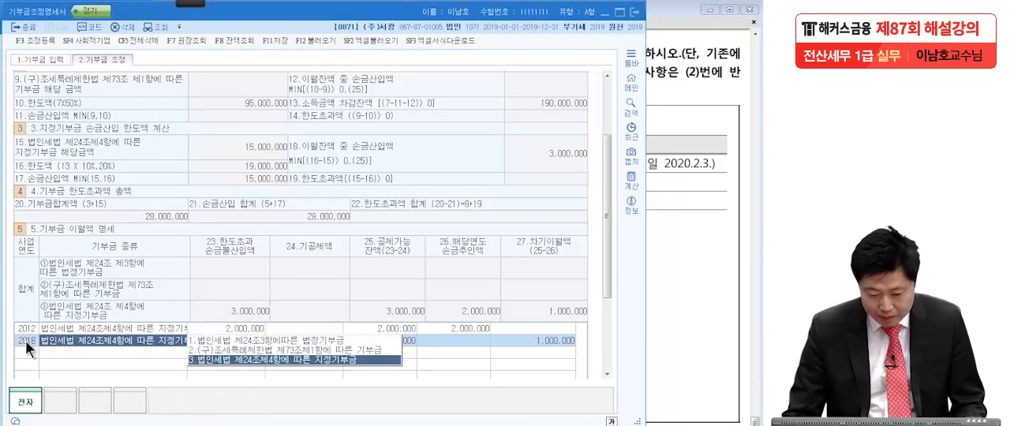
{"action": "key", "text": "Return"}
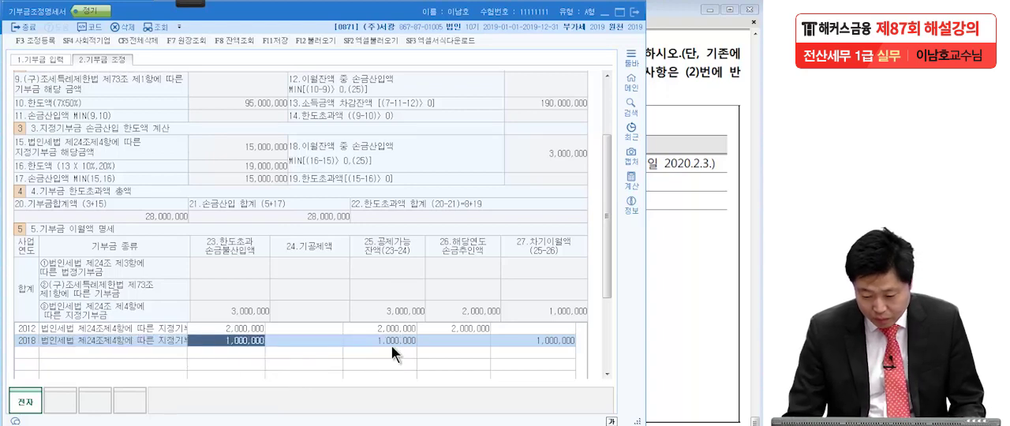
{"action": "left_click", "coordinate": [437, 342]}
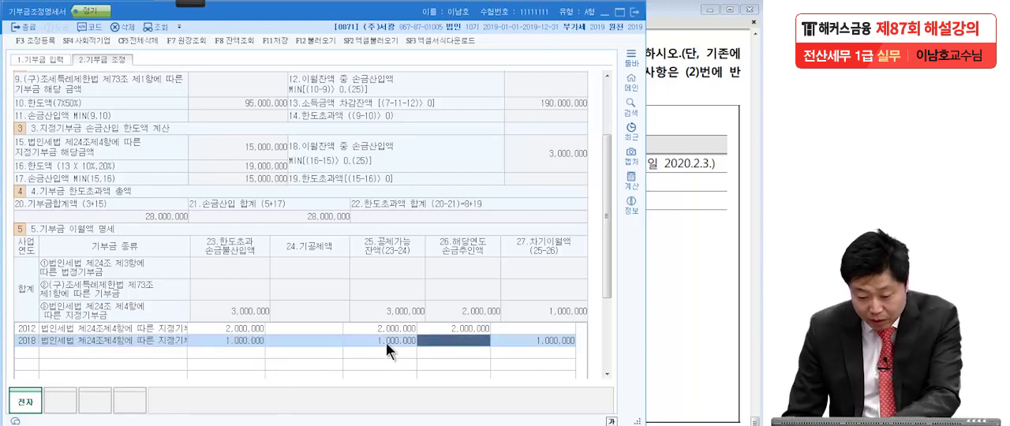
{"action": "type", "text": "1000000"}
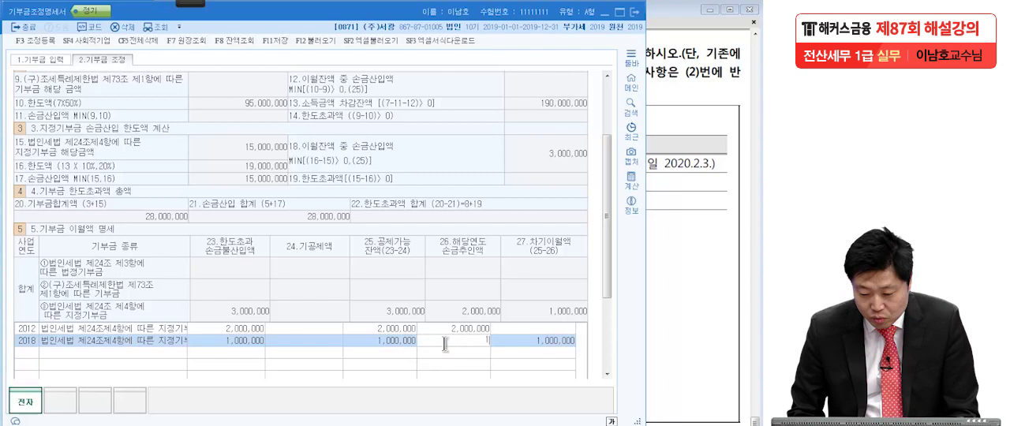
{"action": "key", "text": "Return"}
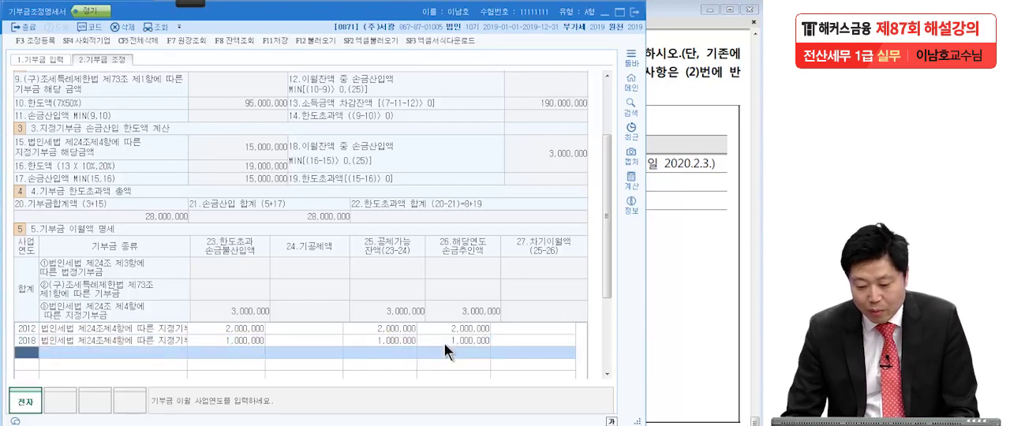
Check the 26.해당연도 손금추인액 entries for 2012 and 2018 and save the 기부금조정명세서.
{"action": "mouse_move", "coordinate": [604, 258]}
{"action": "left_mouse_down"}
{"action": "mouse_move", "coordinate": [608, 291]}
{"action": "mouse_move", "coordinate": [607, 266]}
{"action": "left_mouse_up"}
{"action": "left_click", "coordinate": [470, 313]}
{"action": "left_click", "coordinate": [470, 329]}
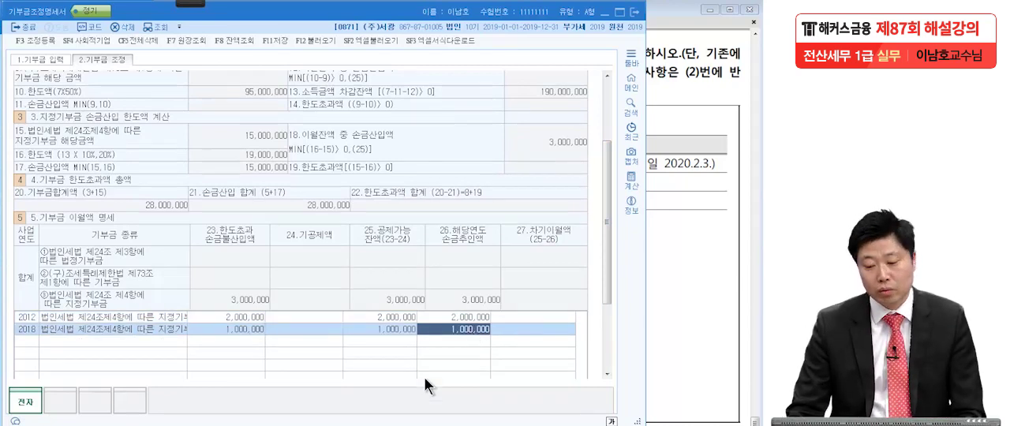
{"action": "left_click", "coordinate": [278, 40]}
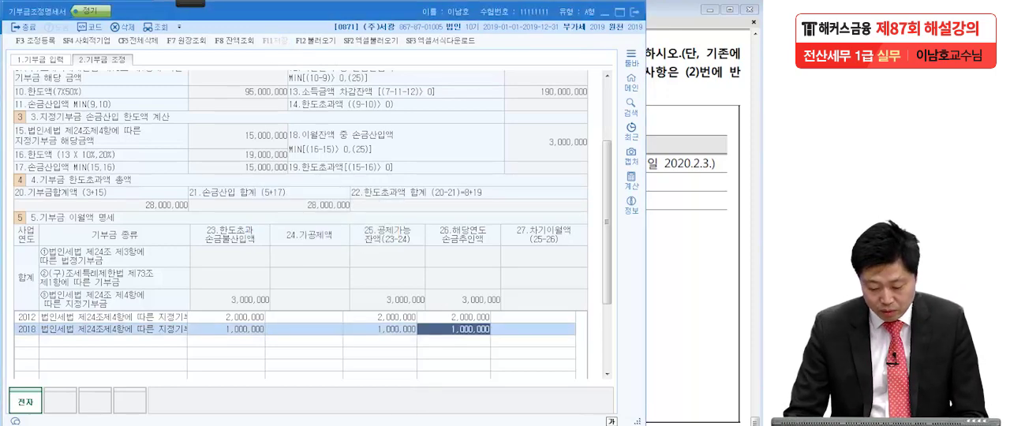
Open 법인세과세표준및세액조정계산서 from 법인조정 II and reload its figures from the related forms.
{"action": "key", "text": "Escape"}
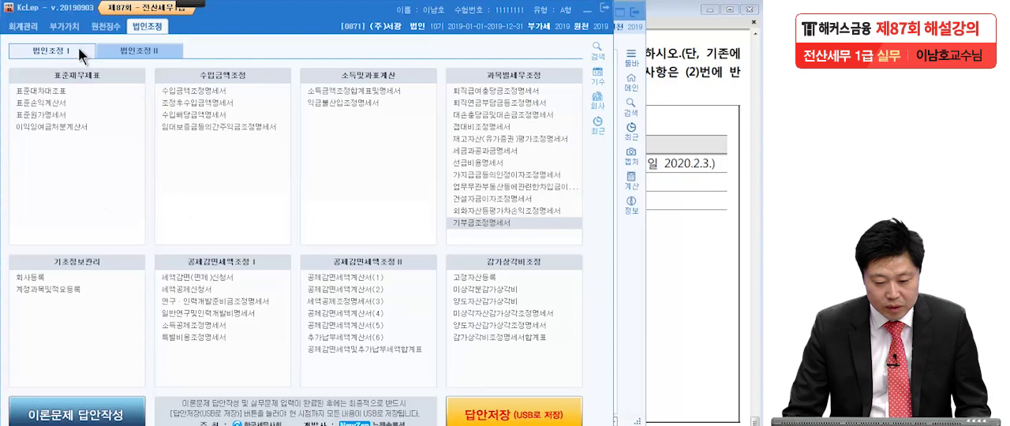
{"action": "left_click", "coordinate": [124, 49]}
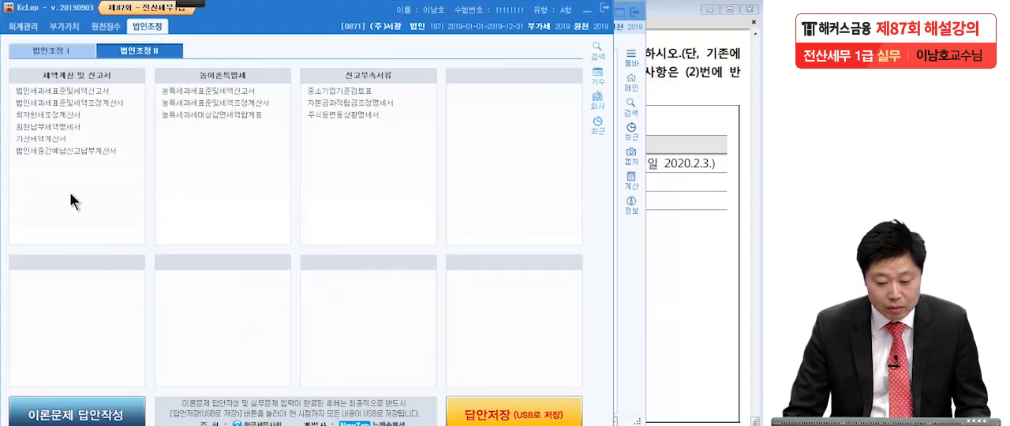
{"action": "left_click", "coordinate": [64, 105]}
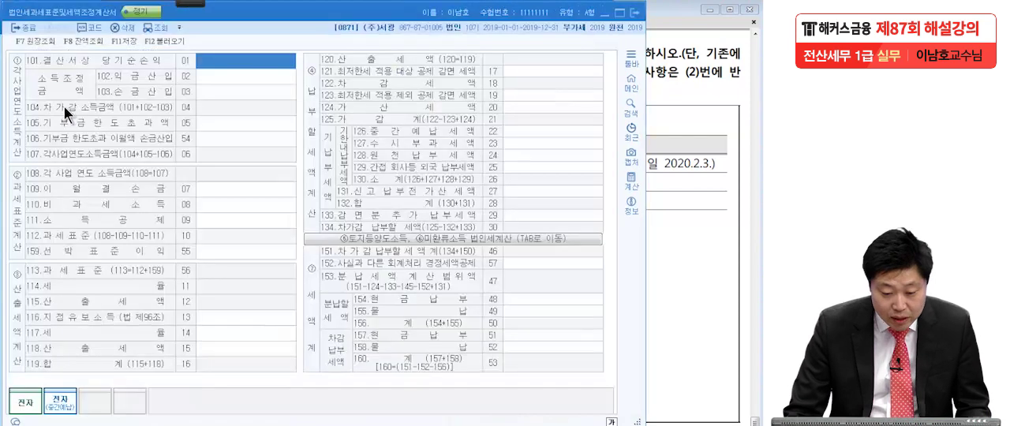
{"action": "left_click", "coordinate": [171, 42]}
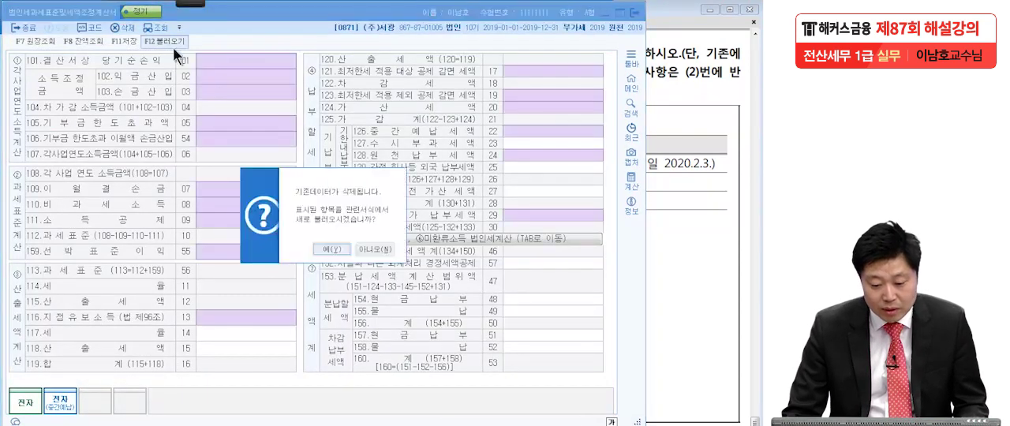
{"action": "left_click", "coordinate": [332, 248]}
Circle the 3,000,000 amount and underline 이월액 손금산입 on line 106, and clear the handwriting.
{"action": "mouse_move", "coordinate": [180, 3]}
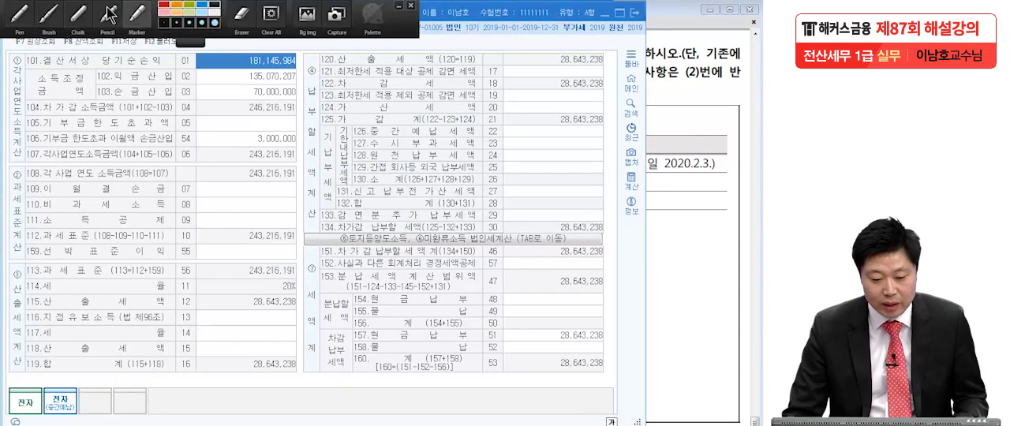
{"action": "left_click", "coordinate": [22, 18]}
{"action": "left_click_drag", "start_coordinate": [307, 151], "coordinate": [298, 150]}
{"action": "left_click_drag", "start_coordinate": [112, 145], "coordinate": [172, 150]}
{"action": "mouse_move", "coordinate": [281, 155]}
{"action": "left_mouse_down"}
{"action": "mouse_move", "coordinate": [255, 129]}
{"action": "mouse_move", "coordinate": [301, 142]}
{"action": "mouse_move", "coordinate": [294, 148]}
{"action": "left_mouse_up"}
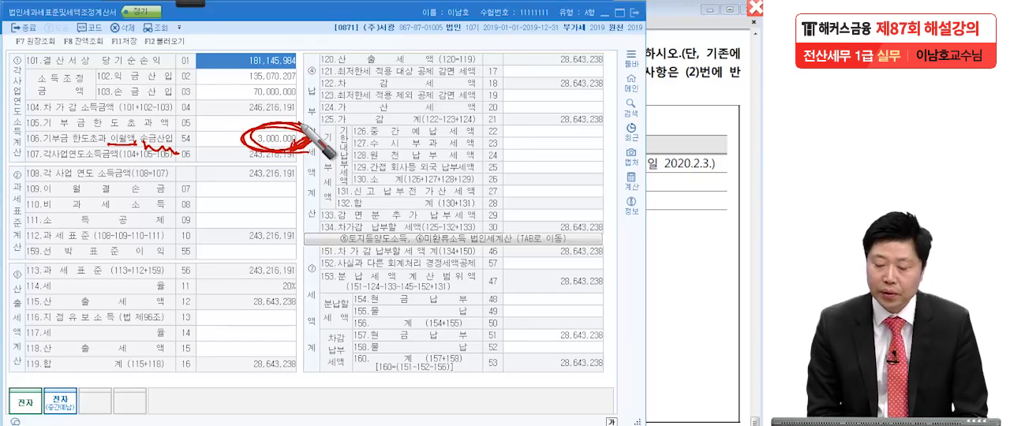
{"action": "key", "text": "Escape"}
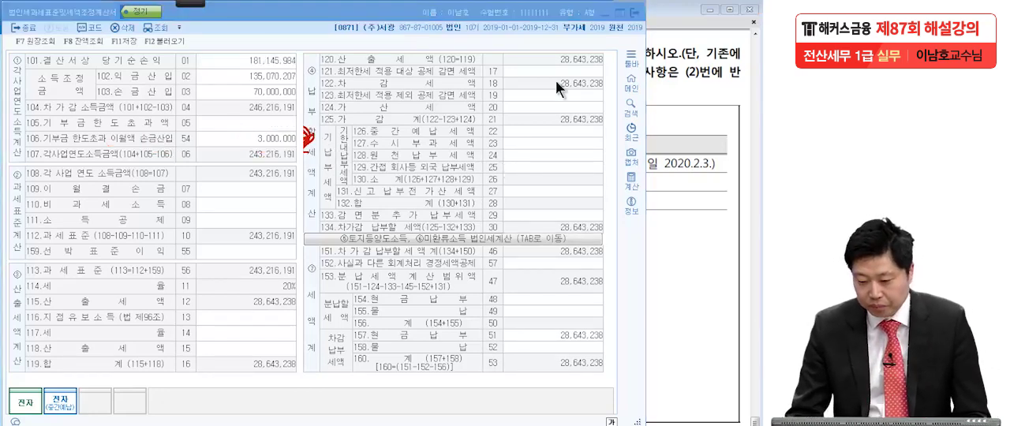
Close 법인세과세표준및세액조정계산서 and return to the 기부금조정명세서.
{"action": "left_click", "coordinate": [637, 11]}
{"action": "left_click", "coordinate": [347, 244]}
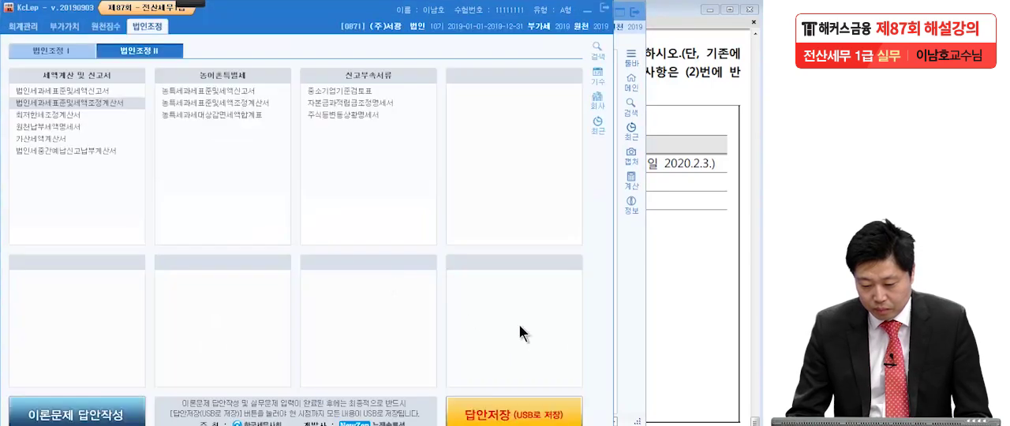
{"action": "key", "text": "alt+Tab"}
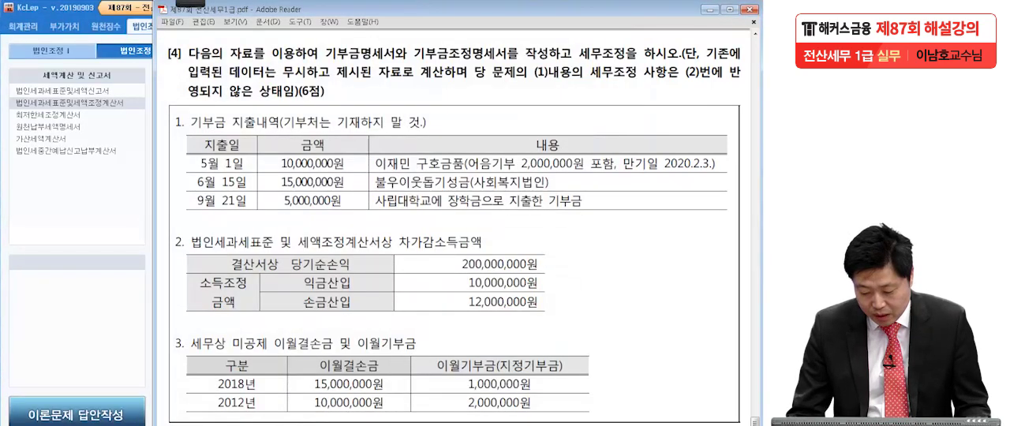
{"action": "key", "text": "alt+Tab"}
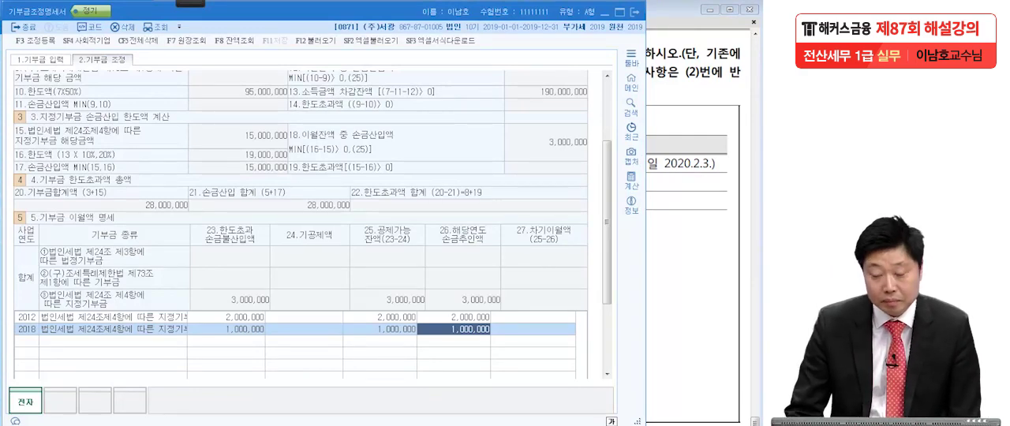
Compare the 2018 and 2012 이월기부금 in question [4] with the rows of 5.기부금 이월액 명세.
{"action": "left_click", "coordinate": [664, 305]}
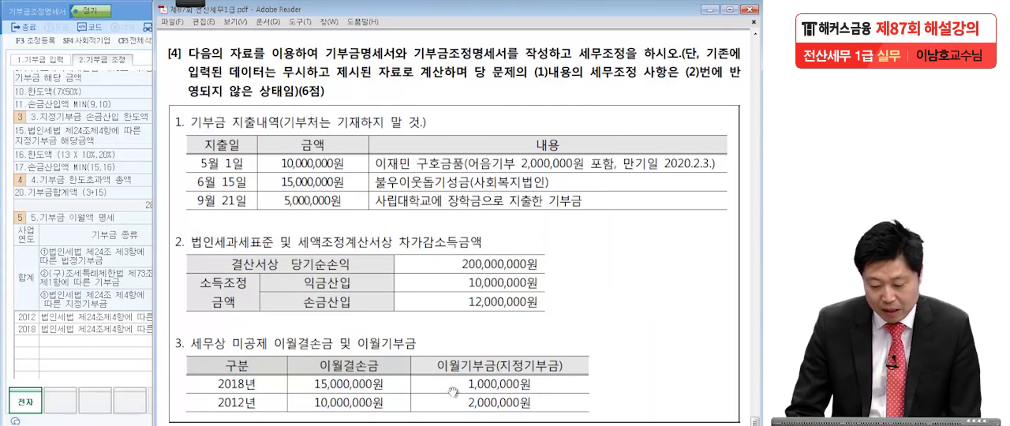
{"action": "left_click", "coordinate": [66, 328]}
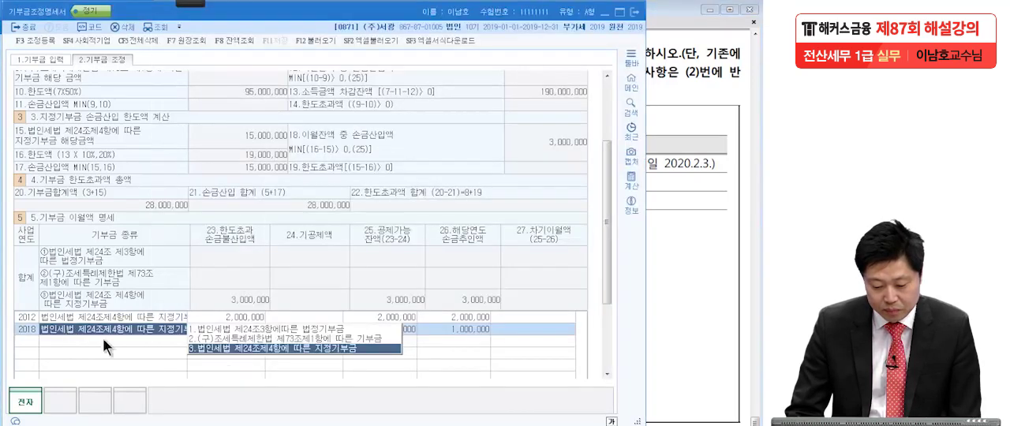
{"action": "left_click", "coordinate": [452, 329]}
{"action": "left_click", "coordinate": [669, 333]}
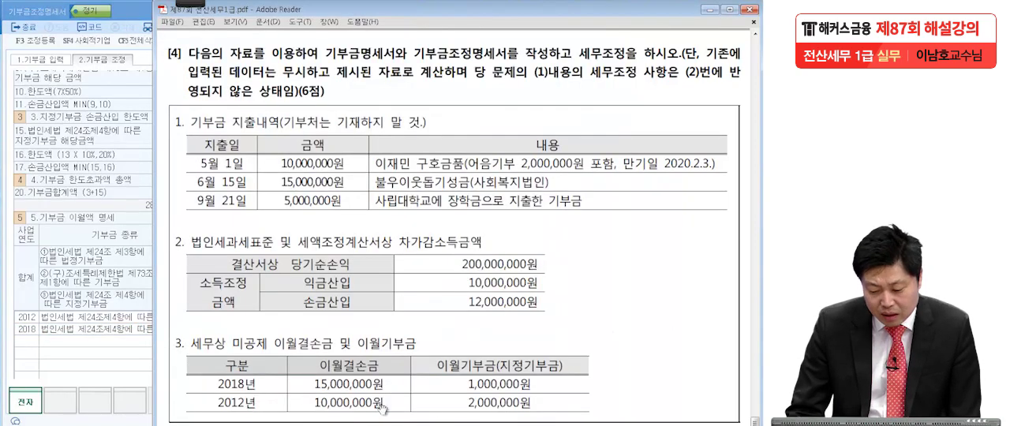
{"action": "left_click", "coordinate": [110, 315]}
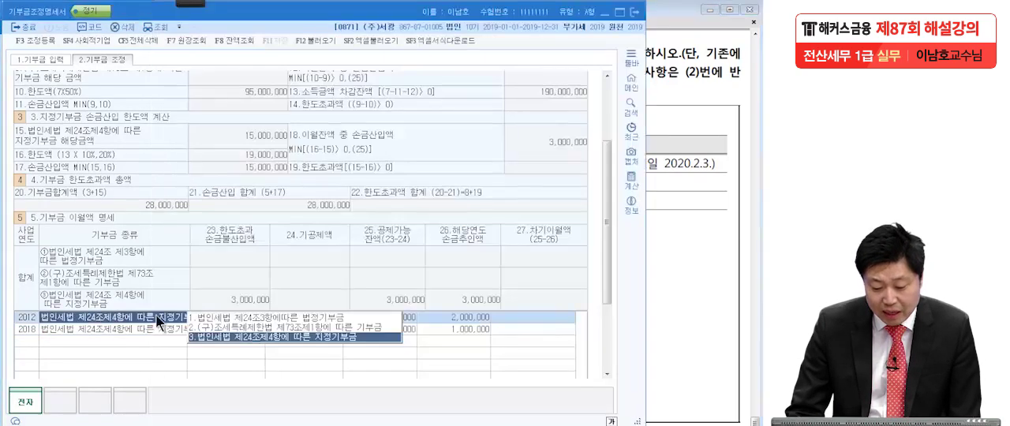
{"action": "left_click", "coordinate": [444, 318]}
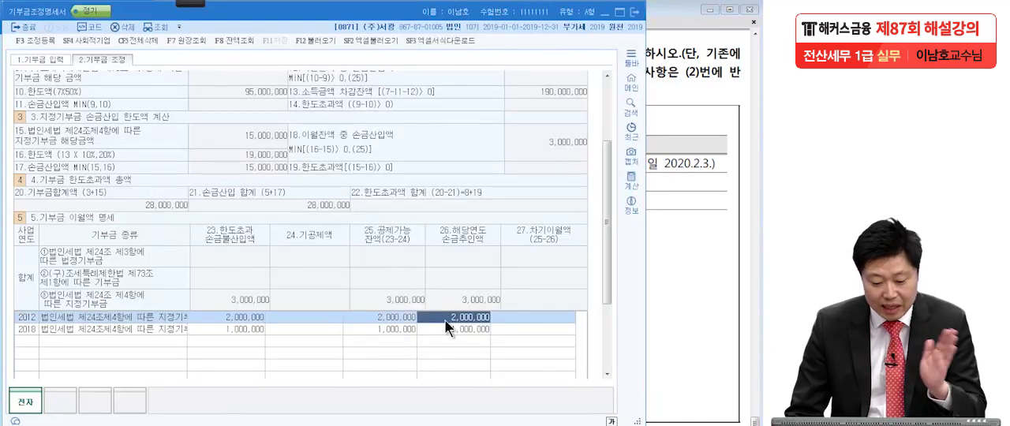
{"action": "left_click", "coordinate": [34, 317]}
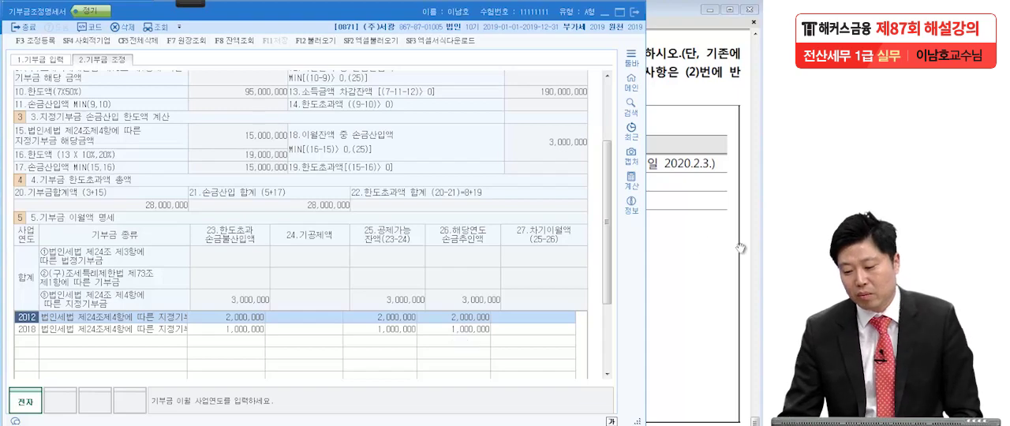
Handwrite 2019 and 5년이월 → 10년이월 over question [4] in the PDF, with a wavy underline beneath each carry-over period.
{"action": "left_click", "coordinate": [685, 244]}
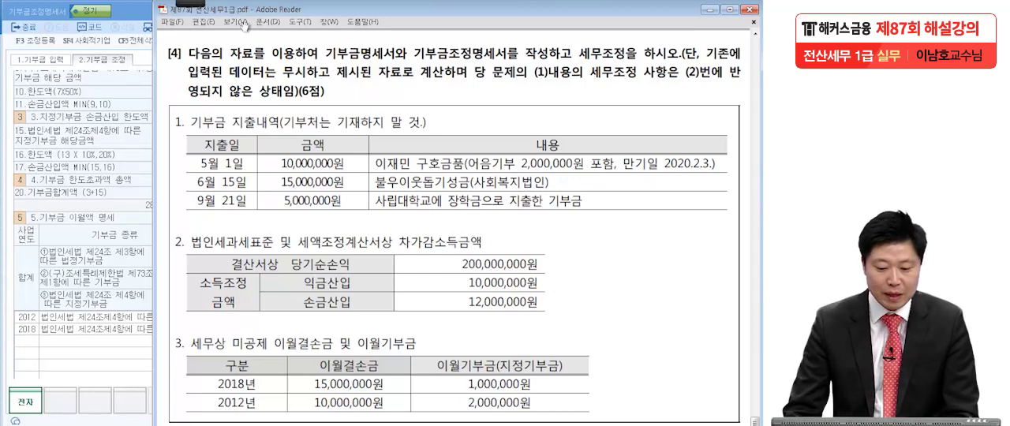
{"action": "left_click", "coordinate": [197, 3]}
{"action": "left_click", "coordinate": [22, 17]}
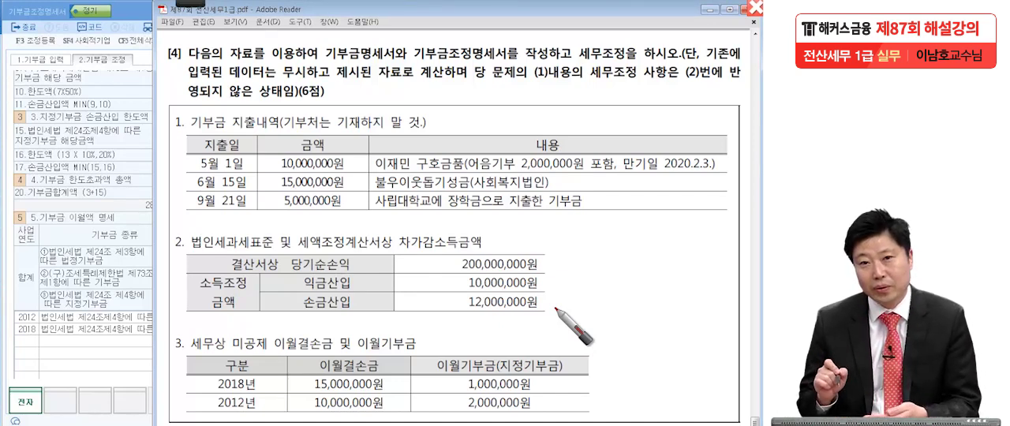
{"action": "mouse_move", "coordinate": [461, 92]}
{"action": "left_mouse_down"}
{"action": "mouse_move", "coordinate": [491, 111]}
{"action": "mouse_move", "coordinate": [509, 88]}
{"action": "mouse_move", "coordinate": [519, 115]}
{"action": "left_mouse_up"}
{"action": "mouse_move", "coordinate": [544, 86]}
{"action": "left_mouse_down"}
{"action": "mouse_move", "coordinate": [559, 82]}
{"action": "mouse_move", "coordinate": [545, 114]}
{"action": "left_mouse_up"}
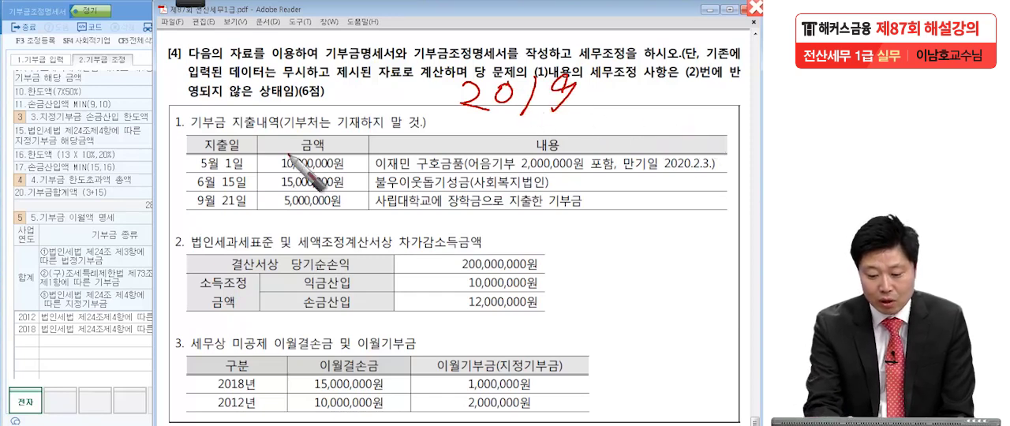
{"action": "mouse_move", "coordinate": [282, 133]}
{"action": "left_mouse_down"}
{"action": "mouse_move", "coordinate": [324, 150]}
{"action": "mouse_move", "coordinate": [359, 135]}
{"action": "mouse_move", "coordinate": [395, 150]}
{"action": "mouse_move", "coordinate": [442, 138]}
{"action": "mouse_move", "coordinate": [430, 183]}
{"action": "left_mouse_up"}
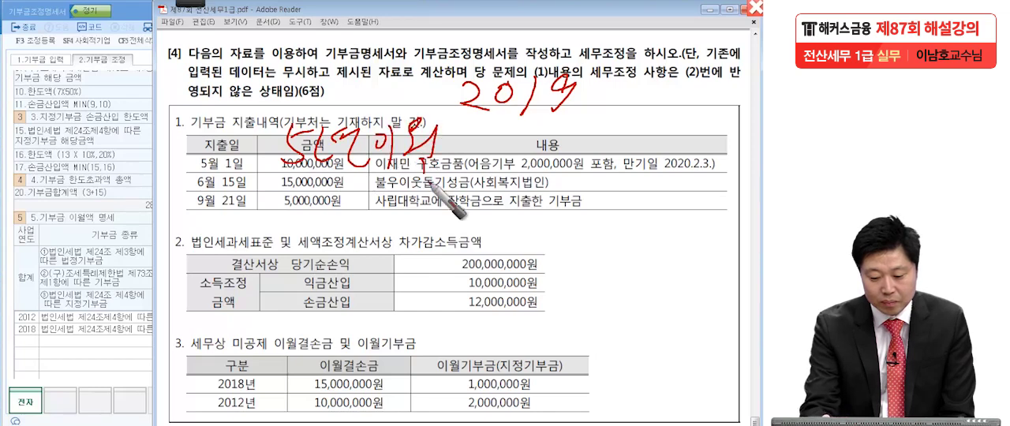
{"action": "mouse_move", "coordinate": [484, 150]}
{"action": "left_mouse_down"}
{"action": "mouse_move", "coordinate": [554, 180]}
{"action": "mouse_move", "coordinate": [644, 121]}
{"action": "mouse_move", "coordinate": [675, 131]}
{"action": "mouse_move", "coordinate": [662, 175]}
{"action": "mouse_move", "coordinate": [710, 169]}
{"action": "mouse_move", "coordinate": [730, 150]}
{"action": "mouse_move", "coordinate": [746, 170]}
{"action": "mouse_move", "coordinate": [751, 158]}
{"action": "left_mouse_up"}
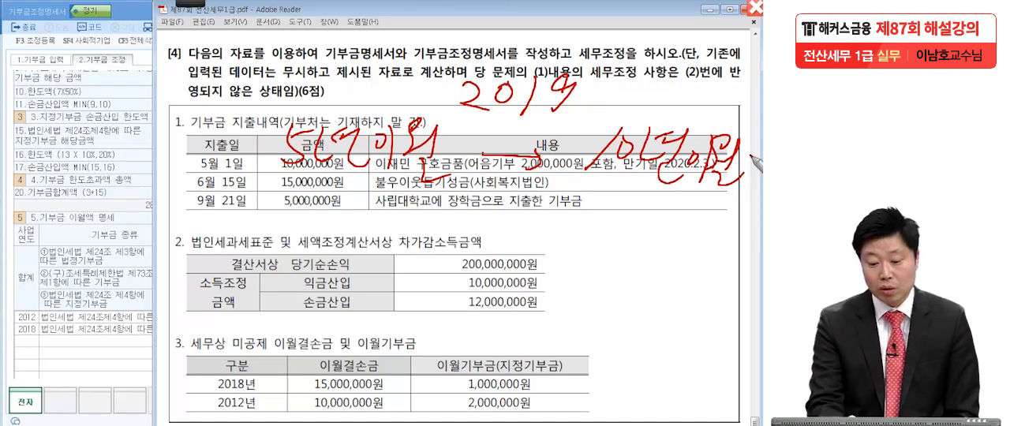
{"action": "left_click_drag", "start_coordinate": [265, 182], "coordinate": [383, 196]}
{"action": "mouse_move", "coordinate": [585, 191]}
{"action": "left_mouse_down"}
{"action": "mouse_move", "coordinate": [667, 207]}
{"action": "mouse_move", "coordinate": [734, 200]}
{"action": "left_mouse_up"}
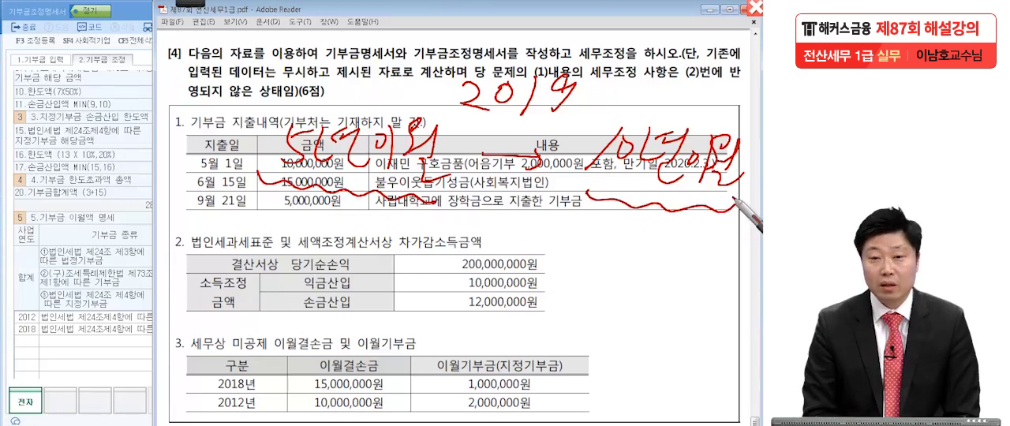
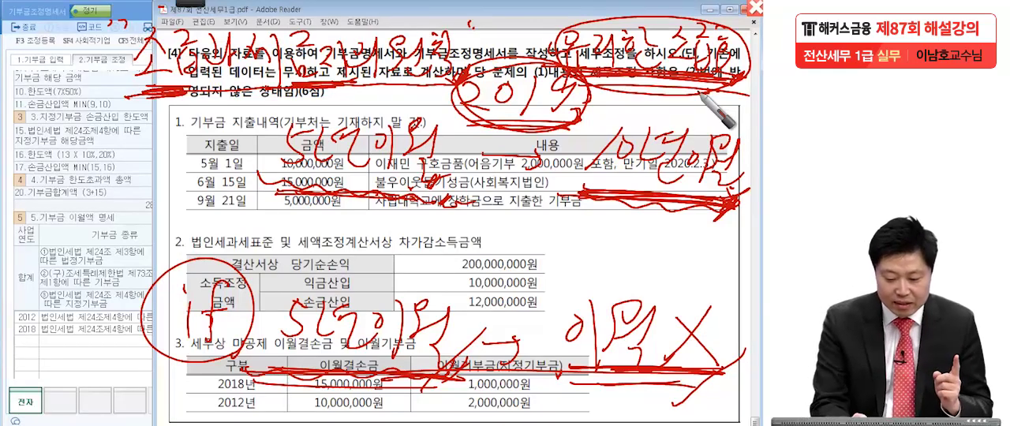
Handwrite 2018 with an underline above section 2 of question [4] and underline the upper 5년이월 again.
{"action": "mouse_move", "coordinate": [251, 224]}
{"action": "left_mouse_down"}
{"action": "mouse_move", "coordinate": [273, 240]}
{"action": "mouse_move", "coordinate": [285, 226]}
{"action": "left_mouse_up"}
{"action": "mouse_move", "coordinate": [305, 218]}
{"action": "left_mouse_down"}
{"action": "mouse_move", "coordinate": [309, 240]}
{"action": "mouse_move", "coordinate": [321, 243]}
{"action": "mouse_move", "coordinate": [319, 233]}
{"action": "left_mouse_up"}
{"action": "left_click_drag", "start_coordinate": [230, 266], "coordinate": [347, 263]}
{"action": "left_click_drag", "start_coordinate": [282, 176], "coordinate": [350, 178]}
{"action": "left_click_drag", "start_coordinate": [279, 179], "coordinate": [332, 180]}
{"action": "left_click_drag", "start_coordinate": [379, 180], "coordinate": [433, 186]}
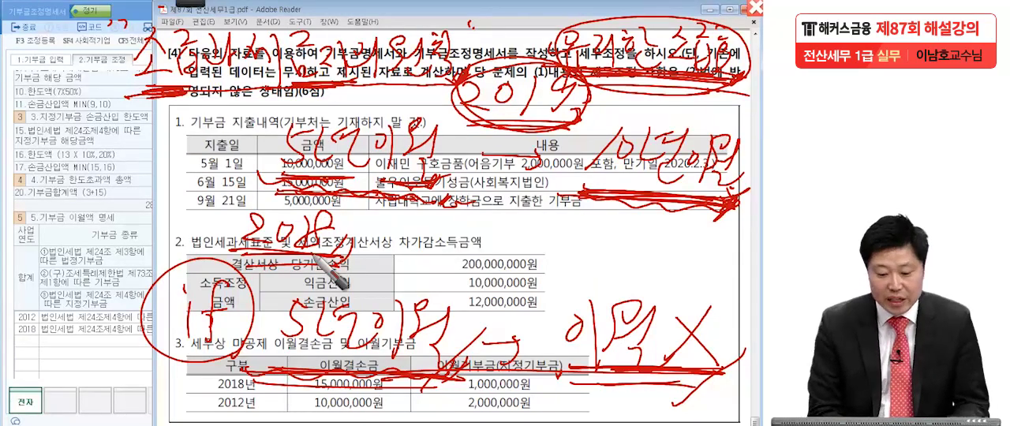
Handwrite an underlined 2013 with a vertical arrow beside question [4], and 부칙 with a wavy underline above it.
{"action": "mouse_move", "coordinate": [52, 207]}
{"action": "left_mouse_down"}
{"action": "mouse_move", "coordinate": [79, 233]}
{"action": "mouse_move", "coordinate": [134, 229]}
{"action": "mouse_move", "coordinate": [150, 260]}
{"action": "left_mouse_up"}
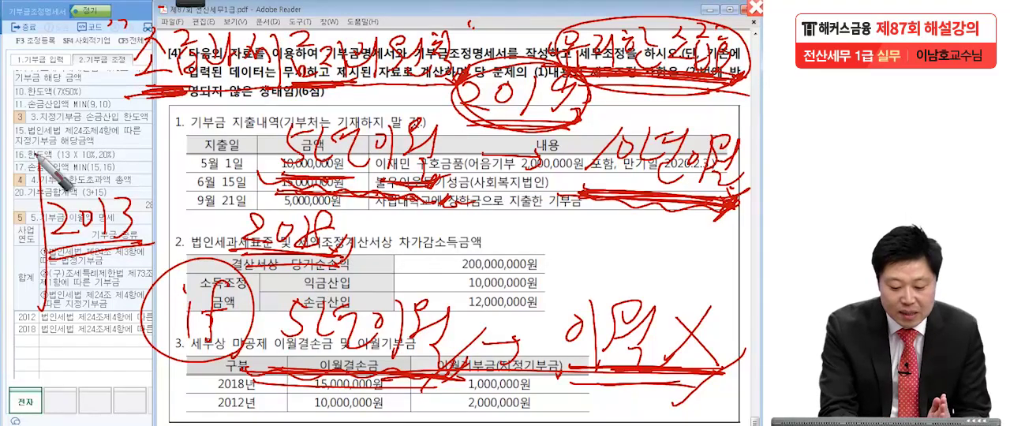
{"action": "mouse_move", "coordinate": [38, 157]}
{"action": "left_mouse_down"}
{"action": "mouse_move", "coordinate": [41, 261]}
{"action": "mouse_move", "coordinate": [101, 250]}
{"action": "mouse_move", "coordinate": [54, 259]}
{"action": "left_mouse_up"}
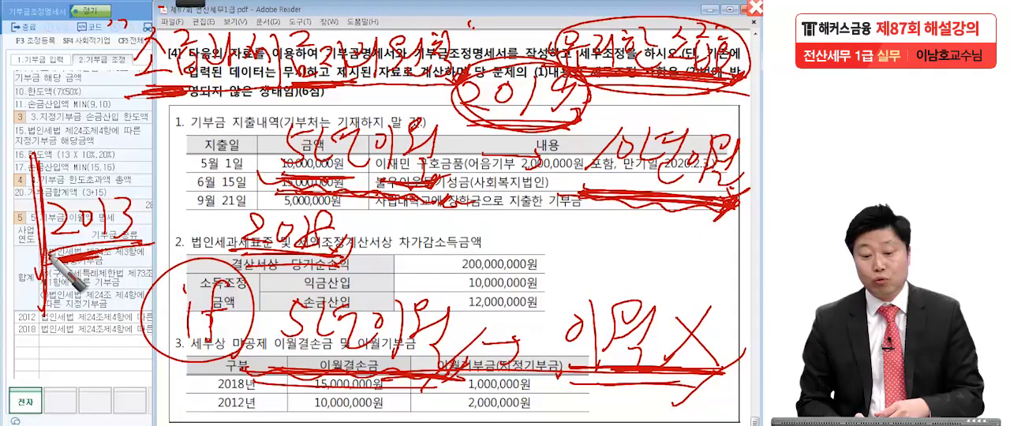
{"action": "left_click_drag", "start_coordinate": [61, 90], "coordinate": [66, 118]}
{"action": "left_click_drag", "start_coordinate": [81, 90], "coordinate": [82, 117]}
{"action": "left_click_drag", "start_coordinate": [65, 108], "coordinate": [79, 107]}
{"action": "left_click_drag", "start_coordinate": [60, 133], "coordinate": [95, 125]}
{"action": "left_click_drag", "start_coordinate": [74, 131], "coordinate": [74, 148]}
{"action": "left_click_drag", "start_coordinate": [93, 98], "coordinate": [97, 112]}
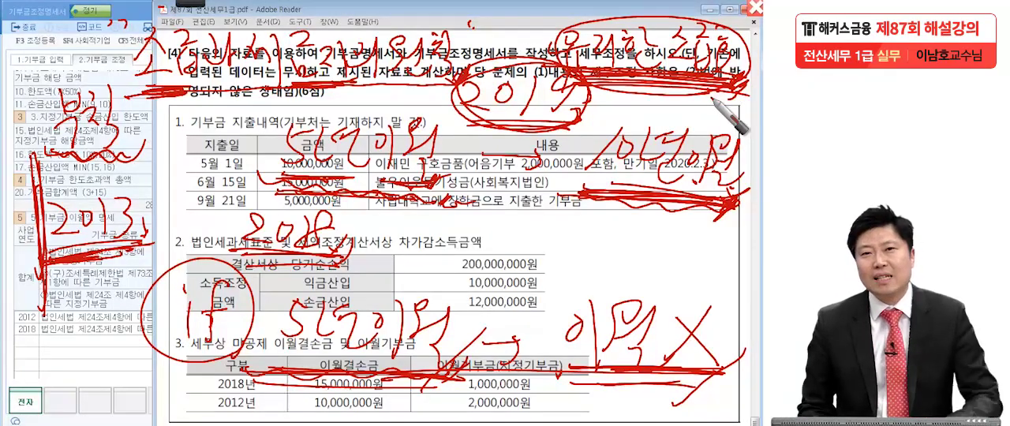
Handwrite 5년, underline 2012년 and its 2,000,000원 이월기부금, add a circled 2013 beside them, and clear the handwriting.
{"action": "mouse_move", "coordinate": [506, 240]}
{"action": "left_mouse_down"}
{"action": "mouse_move", "coordinate": [521, 261]}
{"action": "mouse_move", "coordinate": [580, 251]}
{"action": "left_mouse_up"}
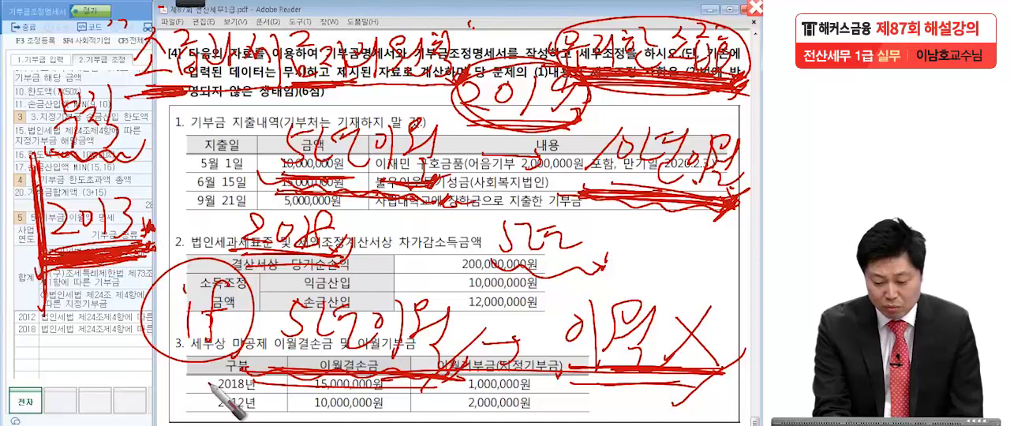
{"action": "left_click_drag", "start_coordinate": [197, 406], "coordinate": [280, 408]}
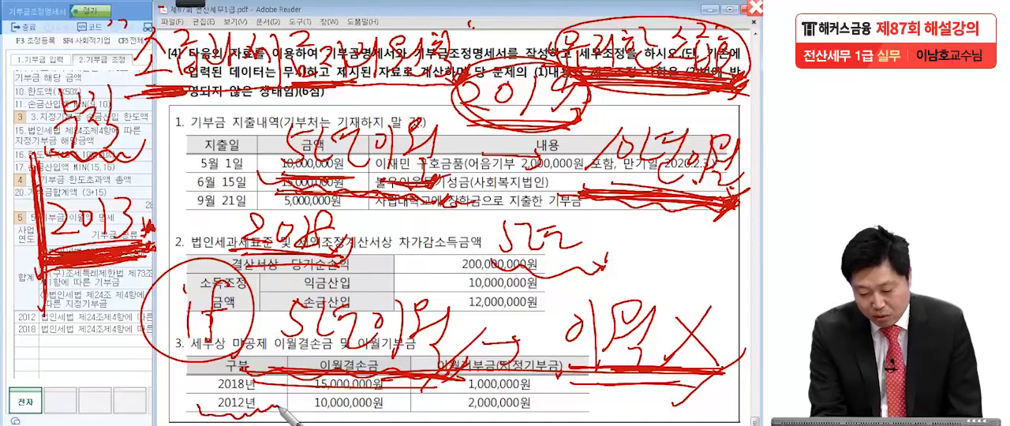
{"action": "left_click_drag", "start_coordinate": [446, 412], "coordinate": [550, 409]}
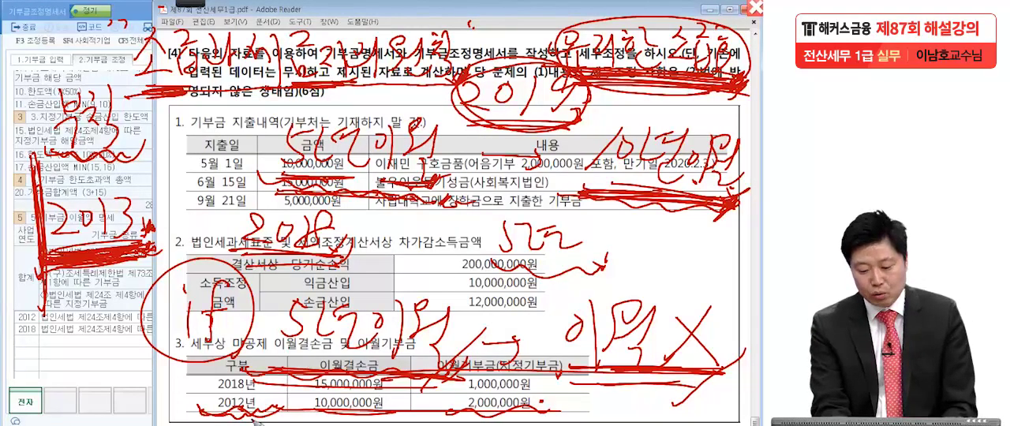
{"action": "mouse_move", "coordinate": [262, 404]}
{"action": "left_mouse_down"}
{"action": "mouse_move", "coordinate": [214, 409]}
{"action": "mouse_move", "coordinate": [259, 415]}
{"action": "left_mouse_up"}
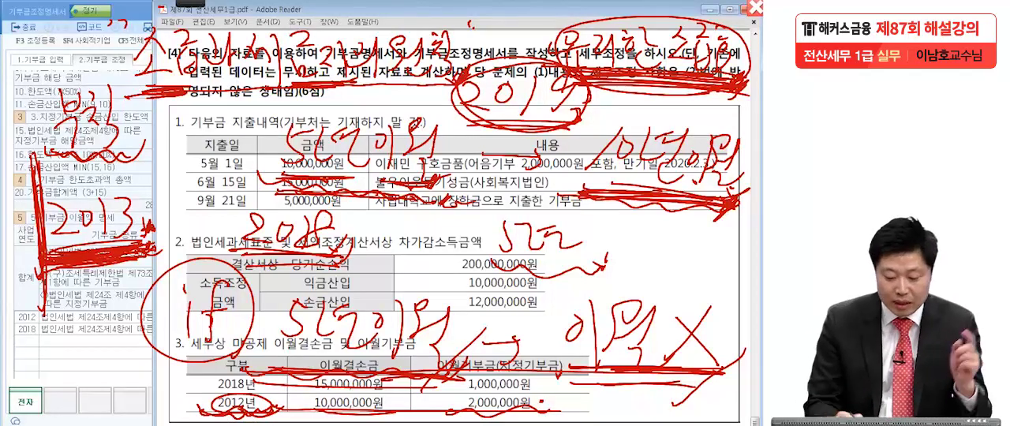
{"action": "mouse_move", "coordinate": [50, 386]}
{"action": "left_mouse_down"}
{"action": "mouse_move", "coordinate": [87, 369]}
{"action": "mouse_move", "coordinate": [105, 391]}
{"action": "mouse_move", "coordinate": [95, 338]}
{"action": "mouse_move", "coordinate": [118, 422]}
{"action": "mouse_move", "coordinate": [146, 371]}
{"action": "left_mouse_up"}
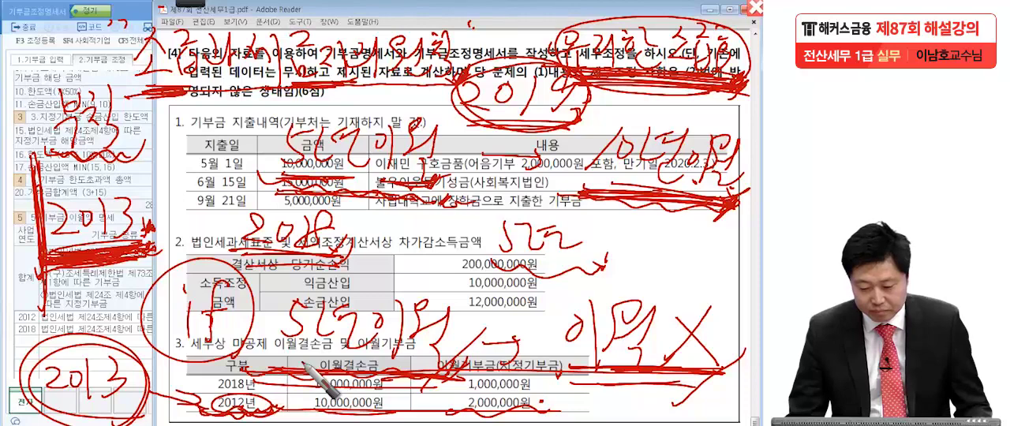
{"action": "key", "text": "Escape"}
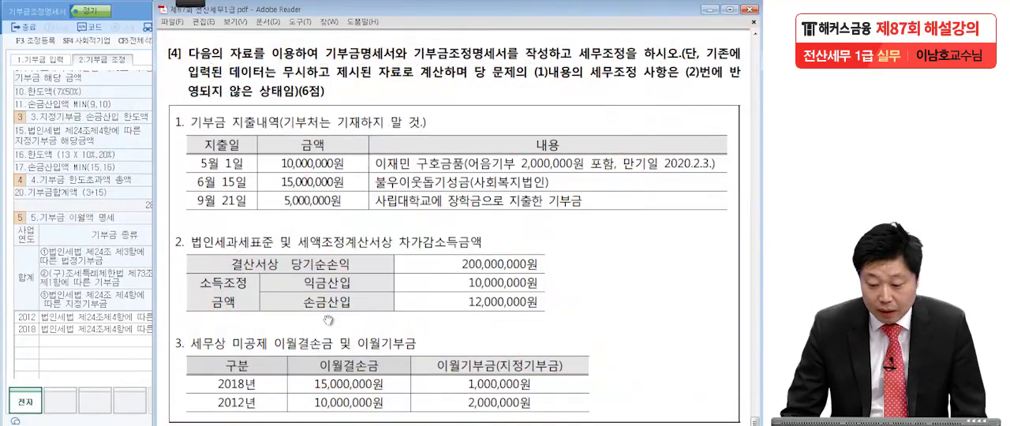
Go to question [5] in the PDF and close 기부금조정명세서 in KcLep.
{"action": "scroll", "coordinate": [331, 324], "scroll_direction": "down", "scroll_amount": 10}
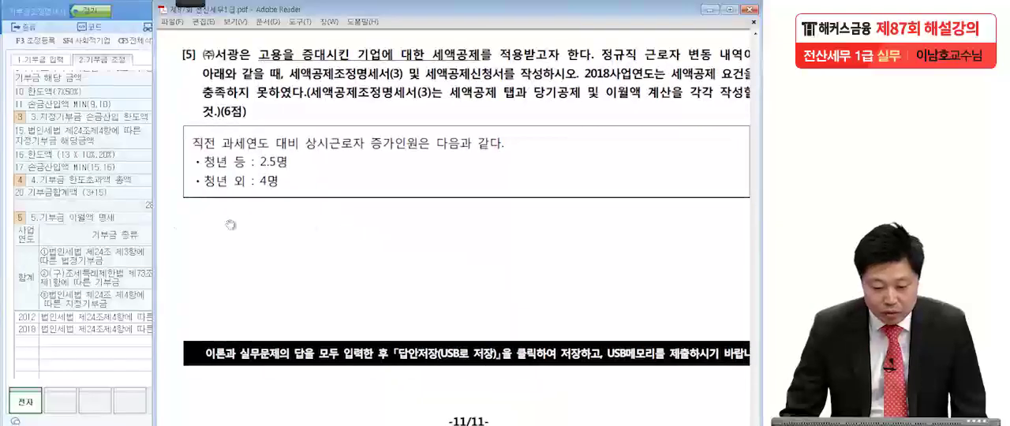
{"action": "left_click", "coordinate": [103, 219]}
{"action": "left_click", "coordinate": [638, 14]}
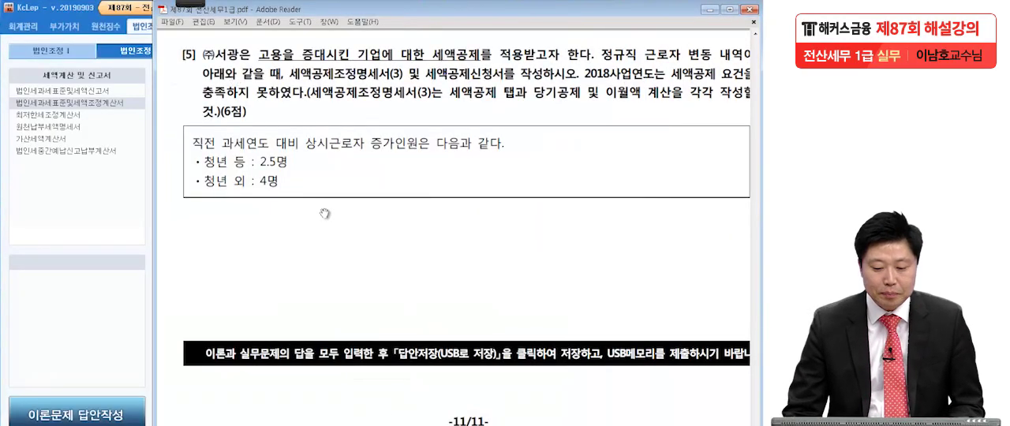
Underline 고용을 증대시킨 기업에 대한 세액공제 in question [5] with the pen and put quotation marks around it.
{"action": "mouse_move", "coordinate": [183, 5]}
{"action": "left_click", "coordinate": [22, 14]}
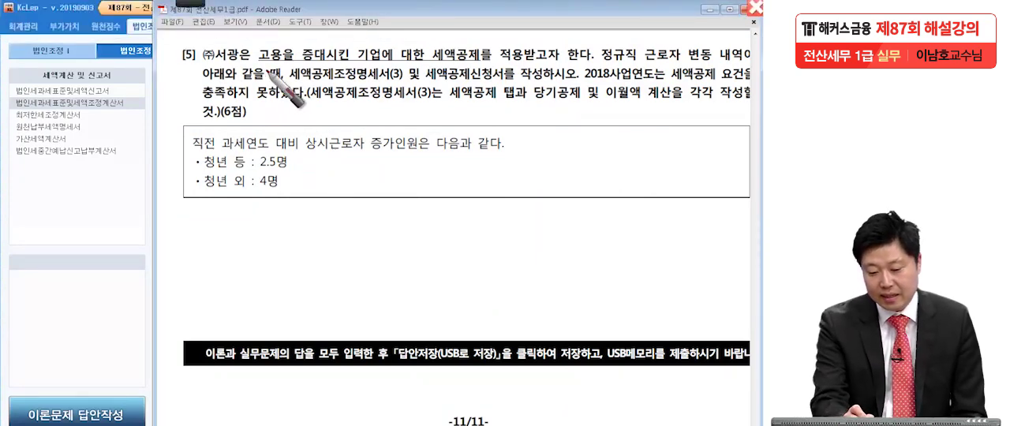
{"action": "left_click_drag", "start_coordinate": [257, 62], "coordinate": [483, 70]}
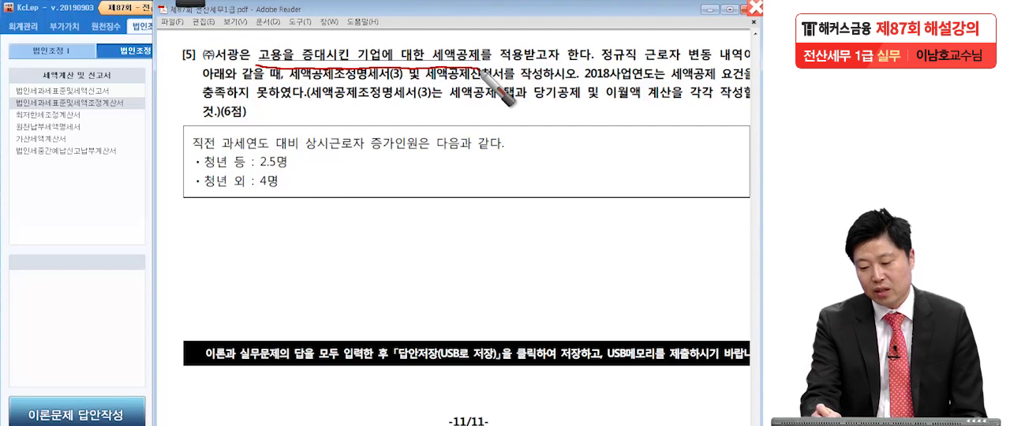
{"action": "left_click_drag", "start_coordinate": [591, 59], "coordinate": [596, 65]}
{"action": "left_click_drag", "start_coordinate": [254, 43], "coordinate": [261, 37]}
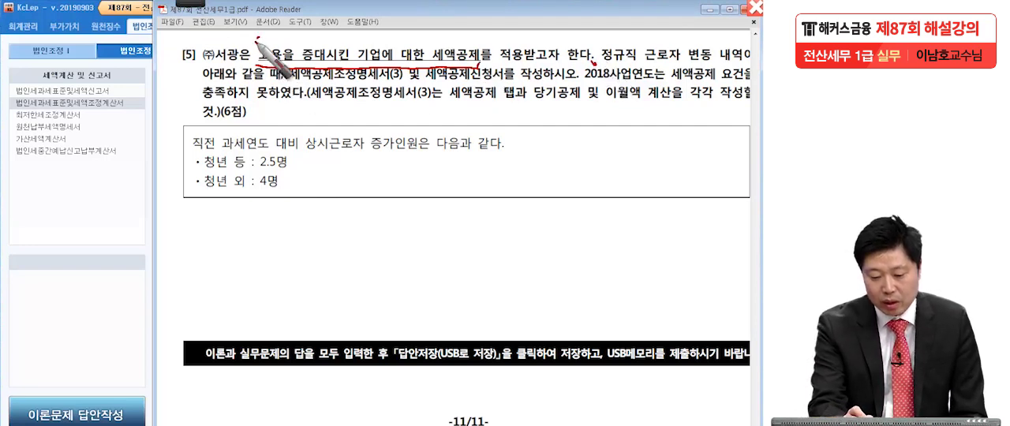
{"action": "left_click_drag", "start_coordinate": [477, 41], "coordinate": [483, 39]}
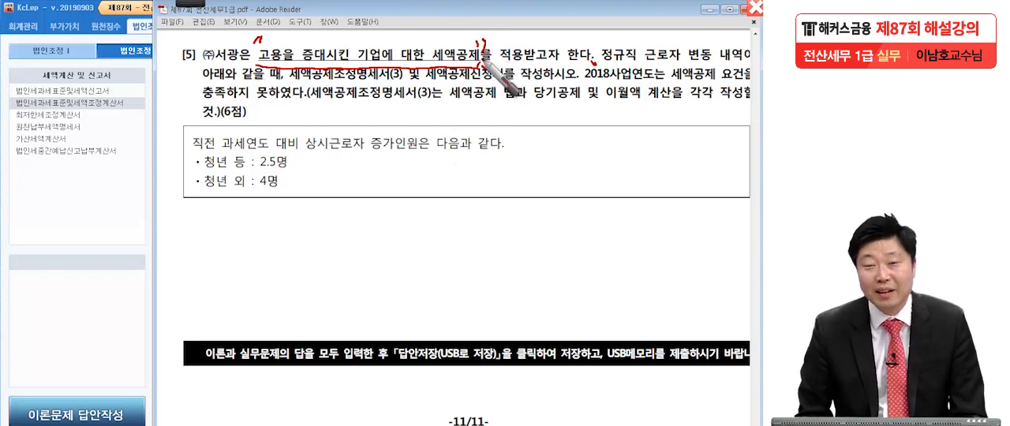
{"action": "left_click_drag", "start_coordinate": [591, 55], "coordinate": [597, 63]}
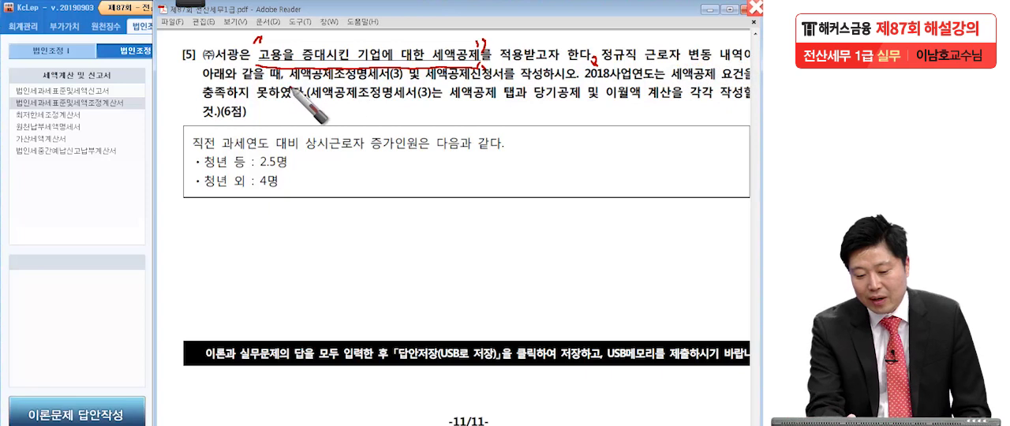
Bracket and underline 세액공제조정명세서(3) and 세액공제신청서 in the second line of question [5].
{"action": "mouse_move", "coordinate": [292, 69]}
{"action": "left_mouse_down"}
{"action": "mouse_move", "coordinate": [285, 83]}
{"action": "mouse_move", "coordinate": [302, 92]}
{"action": "left_mouse_up"}
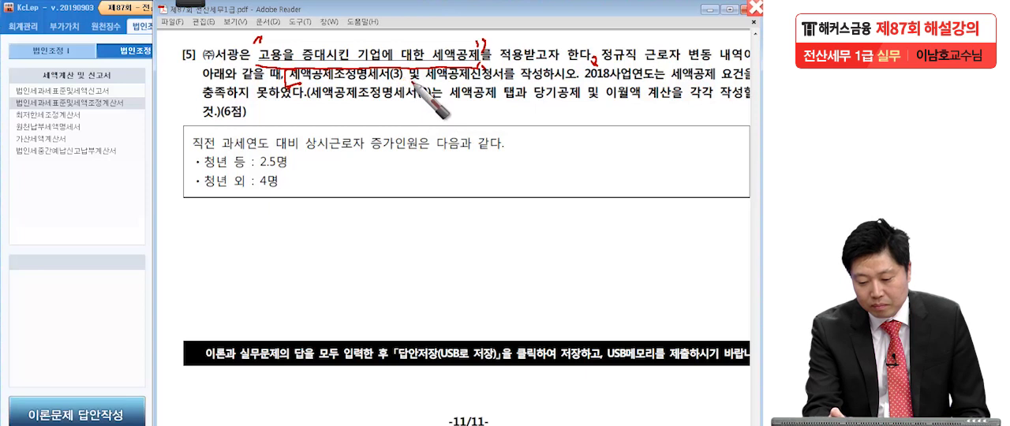
{"action": "left_click_drag", "start_coordinate": [400, 64], "coordinate": [392, 85]}
{"action": "left_click_drag", "start_coordinate": [438, 63], "coordinate": [445, 85]}
{"action": "left_click_drag", "start_coordinate": [493, 61], "coordinate": [488, 86]}
{"action": "left_click_drag", "start_coordinate": [308, 93], "coordinate": [363, 97]}
{"action": "left_click_drag", "start_coordinate": [441, 87], "coordinate": [489, 82]}
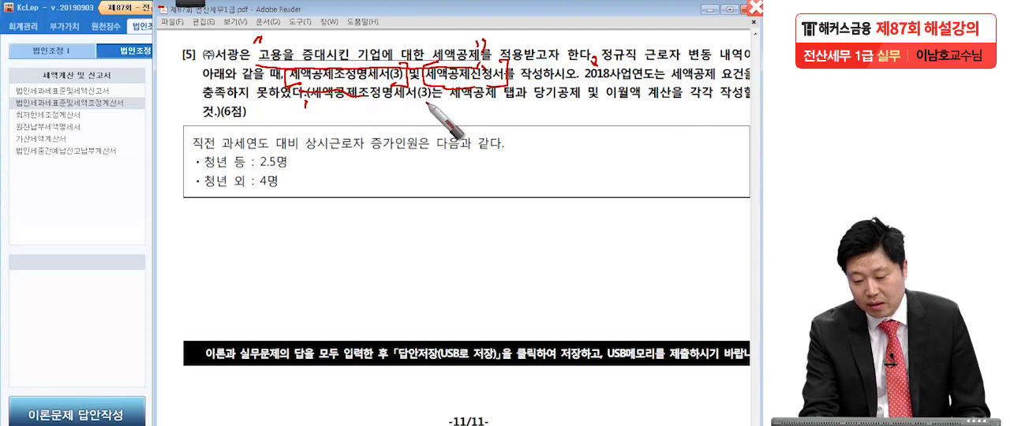
Bracket the parenthesised 세액공제조정명세서(3), 세액공제 and 당기공제 및 이월액 계산, dot the 청년 등 and 청년 외 lines, and clear the handwriting.
{"action": "mouse_move", "coordinate": [320, 84]}
{"action": "left_mouse_down"}
{"action": "mouse_move", "coordinate": [311, 84]}
{"action": "mouse_move", "coordinate": [416, 113]}
{"action": "mouse_move", "coordinate": [429, 93]}
{"action": "mouse_move", "coordinate": [426, 118]}
{"action": "left_mouse_up"}
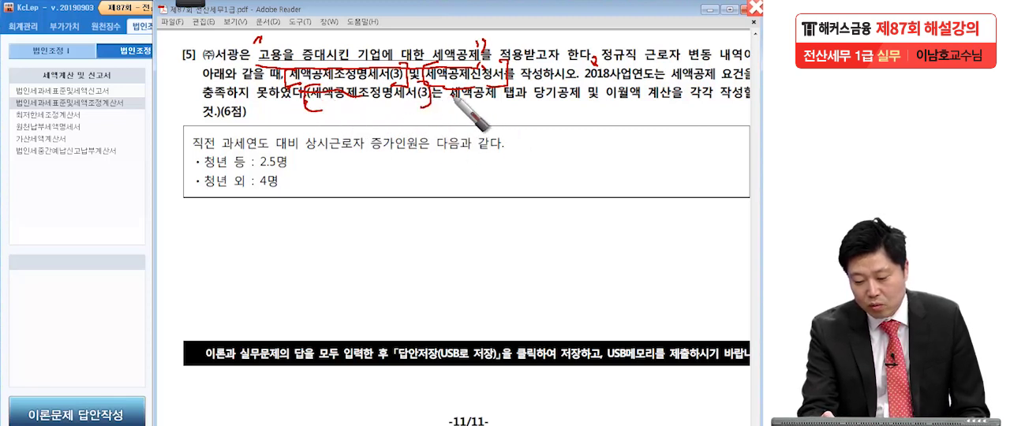
{"action": "left_click_drag", "start_coordinate": [446, 86], "coordinate": [464, 108]}
{"action": "mouse_move", "coordinate": [487, 86]}
{"action": "left_mouse_down"}
{"action": "mouse_move", "coordinate": [495, 85]}
{"action": "mouse_move", "coordinate": [486, 106]}
{"action": "left_mouse_up"}
{"action": "left_click_drag", "start_coordinate": [545, 85], "coordinate": [543, 109]}
{"action": "left_click_drag", "start_coordinate": [661, 78], "coordinate": [658, 109]}
{"action": "left_click_drag", "start_coordinate": [246, 114], "coordinate": [250, 123]}
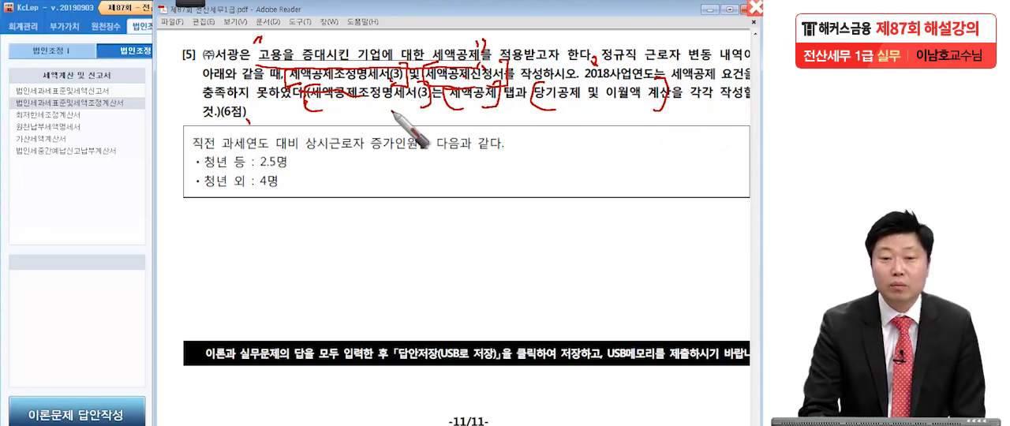
{"action": "left_click", "coordinate": [302, 171]}
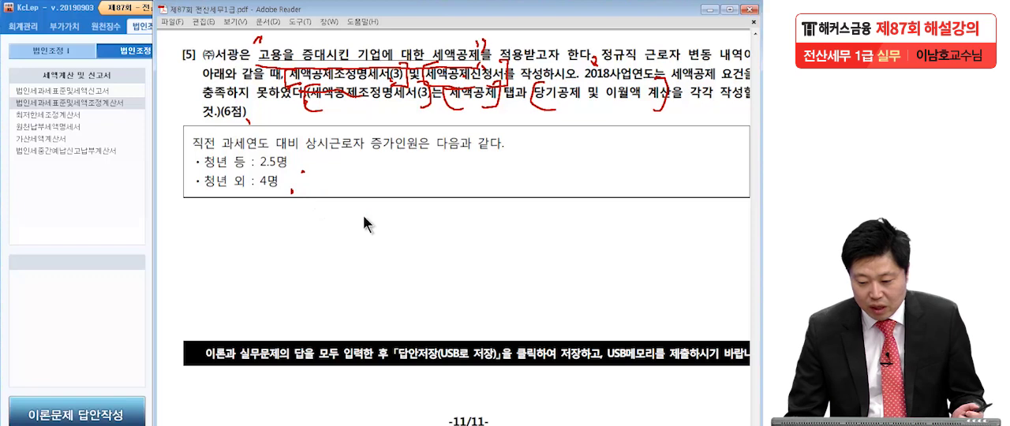
{"action": "key", "text": "Escape"}
Mark 고용을 증대시킨 기업에 대한 세액공제 with quotation marks, and bracket 세액공제조정명세서(3) and 세액공제신청서 with the pen.
{"action": "mouse_move", "coordinate": [185, 5]}
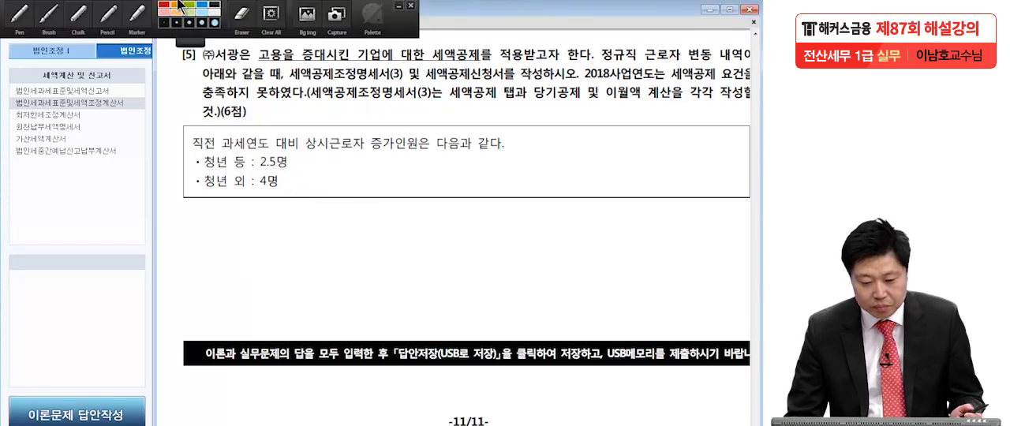
{"action": "left_click", "coordinate": [21, 17]}
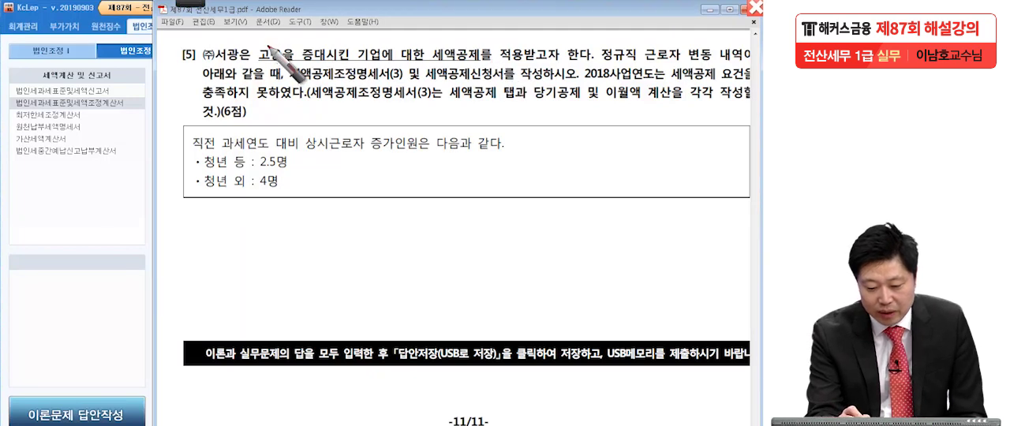
{"action": "mouse_move", "coordinate": [258, 35]}
{"action": "left_mouse_down"}
{"action": "mouse_move", "coordinate": [251, 45]}
{"action": "mouse_move", "coordinate": [259, 45]}
{"action": "left_mouse_up"}
{"action": "left_click_drag", "start_coordinate": [478, 38], "coordinate": [484, 44]}
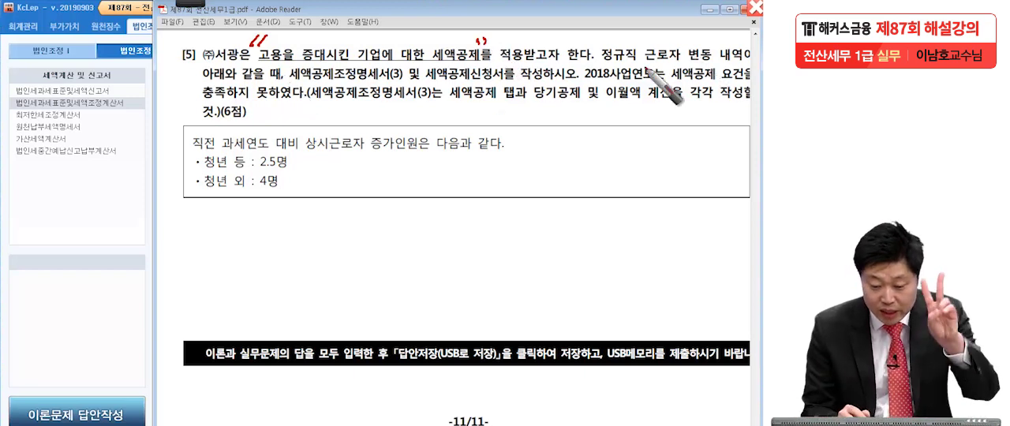
{"action": "left_click_drag", "start_coordinate": [294, 69], "coordinate": [287, 82]}
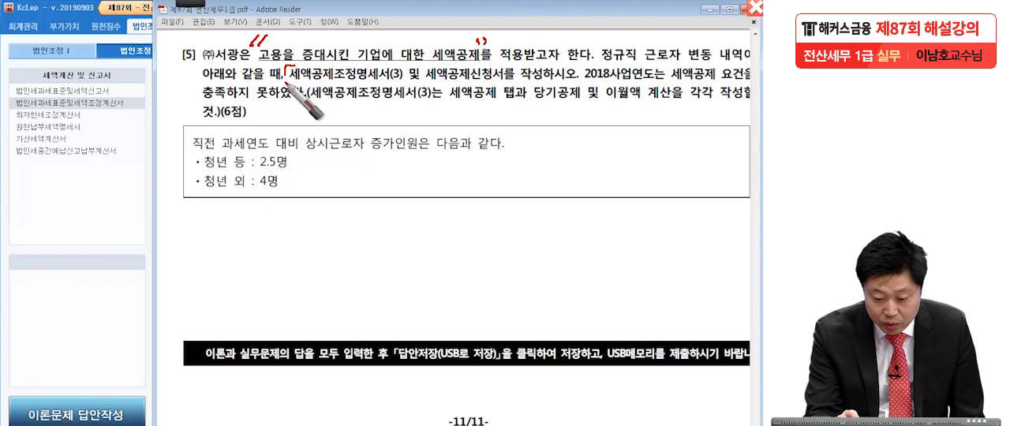
{"action": "mouse_move", "coordinate": [401, 68]}
{"action": "left_mouse_down"}
{"action": "mouse_move", "coordinate": [403, 82]}
{"action": "mouse_move", "coordinate": [427, 81]}
{"action": "left_mouse_up"}
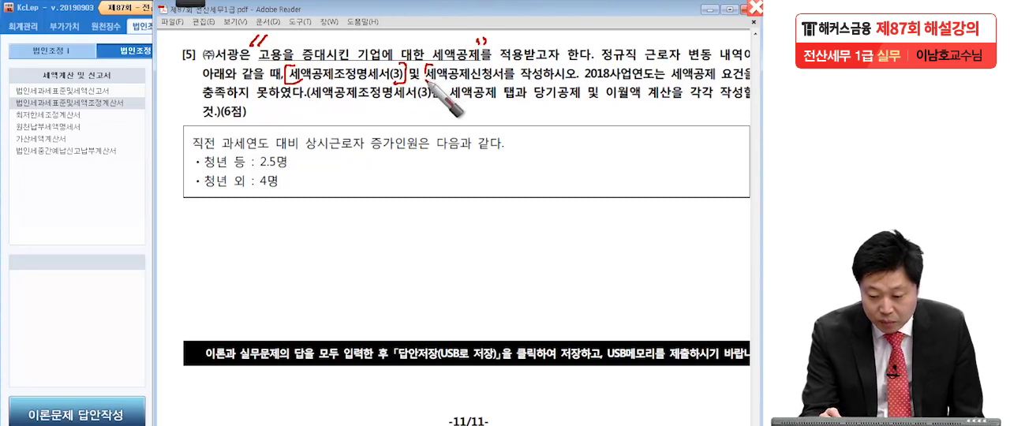
{"action": "left_click_drag", "start_coordinate": [498, 68], "coordinate": [500, 82]}
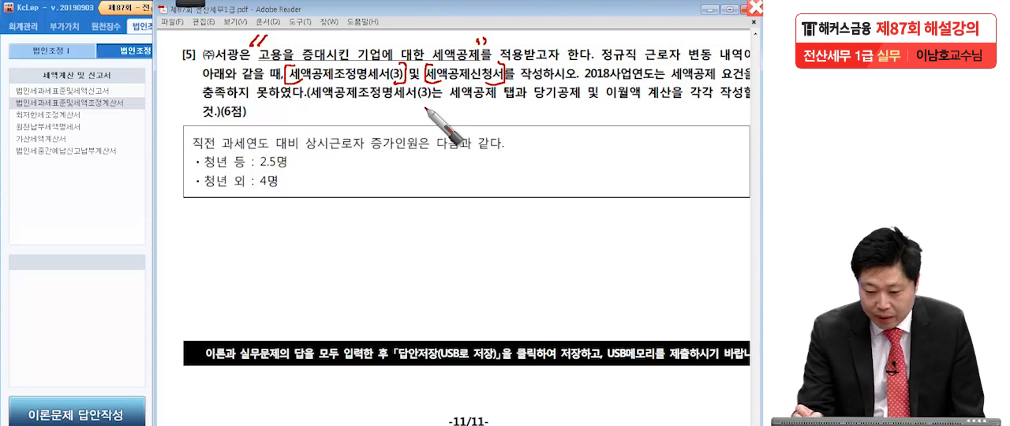
Bracket 세액공제조정명세서(3), 세액공제 and 당기공제 및 이월액 계산 in the third line, handwrite 탭 below 계산, and clear the handwriting.
{"action": "left_click_drag", "start_coordinate": [311, 88], "coordinate": [339, 103]}
{"action": "left_click_drag", "start_coordinate": [430, 85], "coordinate": [425, 104]}
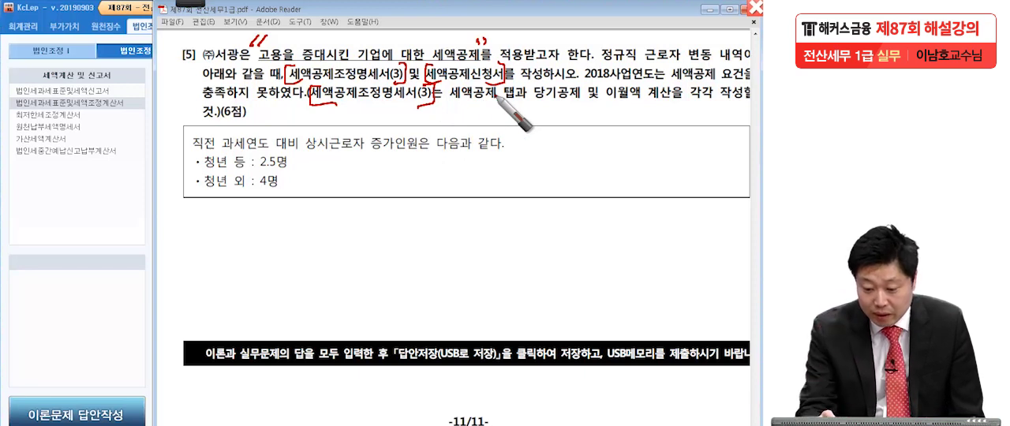
{"action": "left_click_drag", "start_coordinate": [453, 86], "coordinate": [449, 104]}
{"action": "left_click_drag", "start_coordinate": [494, 85], "coordinate": [499, 106]}
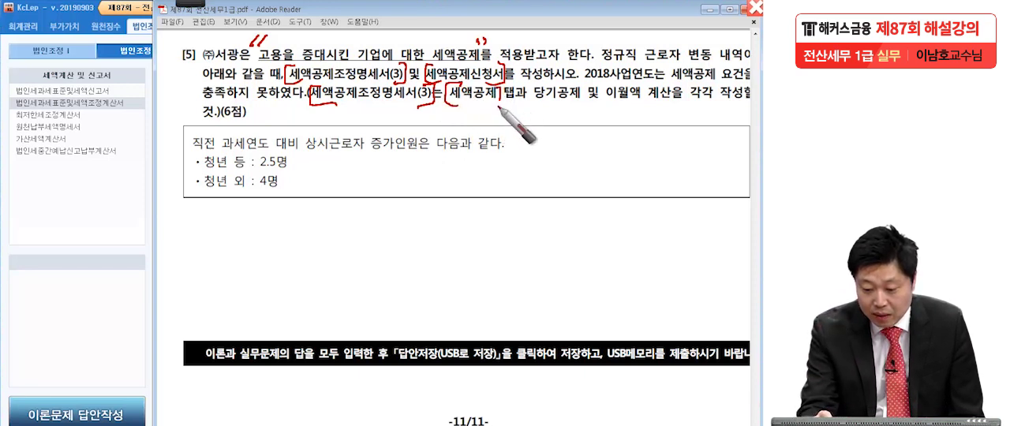
{"action": "left_click_drag", "start_coordinate": [538, 81], "coordinate": [533, 103]}
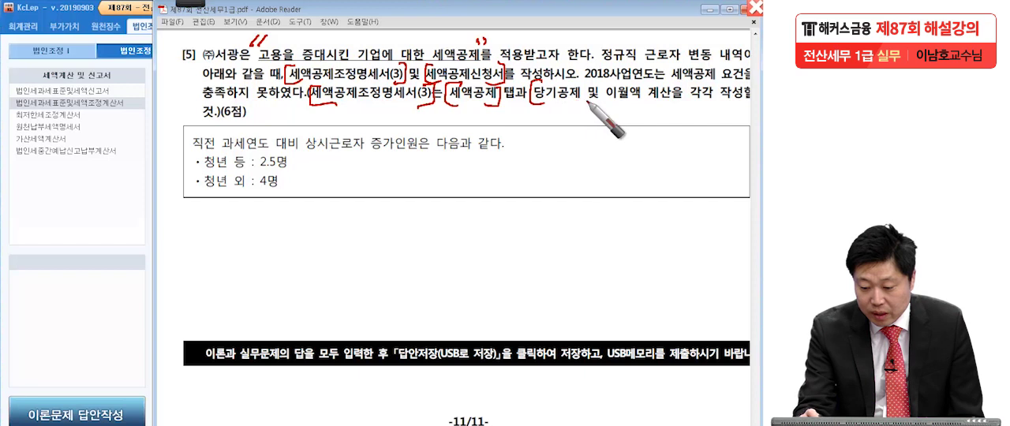
{"action": "mouse_move", "coordinate": [661, 87]}
{"action": "left_mouse_down"}
{"action": "mouse_move", "coordinate": [660, 103]}
{"action": "mouse_move", "coordinate": [643, 102]}
{"action": "left_mouse_up"}
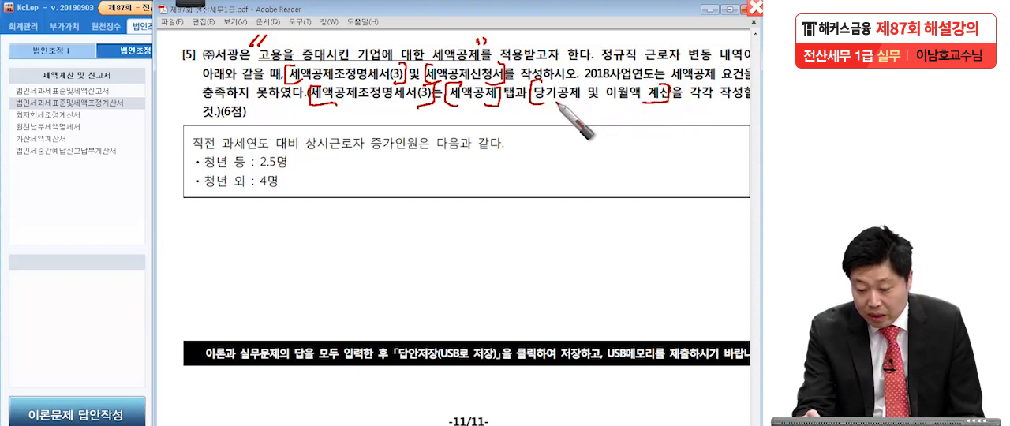
{"action": "mouse_move", "coordinate": [663, 124]}
{"action": "left_mouse_down"}
{"action": "mouse_move", "coordinate": [700, 126]}
{"action": "mouse_move", "coordinate": [668, 140]}
{"action": "mouse_move", "coordinate": [701, 164]}
{"action": "mouse_move", "coordinate": [687, 189]}
{"action": "mouse_move", "coordinate": [721, 185]}
{"action": "left_mouse_up"}
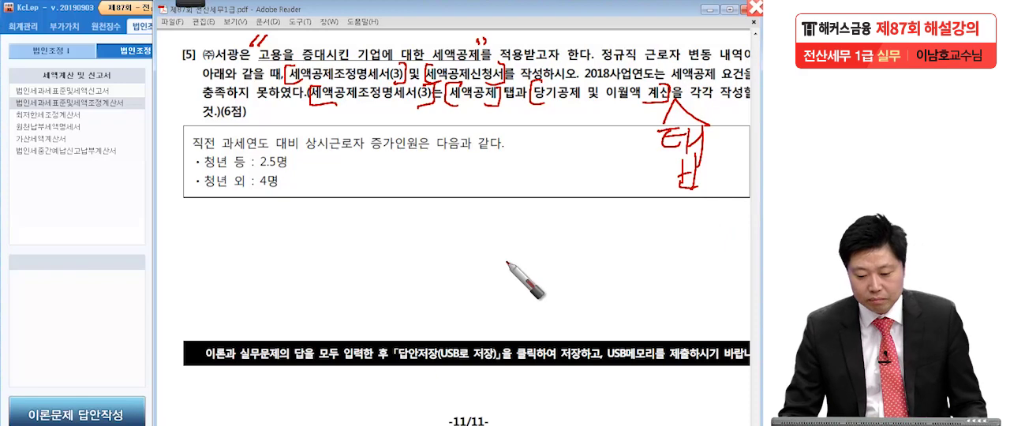
{"action": "key", "text": "Escape"}
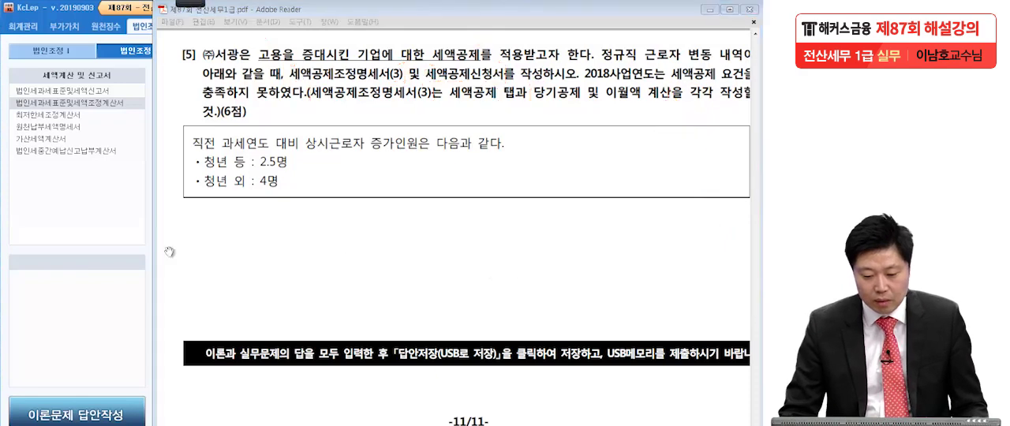
Switch to KcLep and open 세액공제조정명세서(3) from 법인조정 Ⅰ.
{"action": "left_click", "coordinate": [107, 219]}
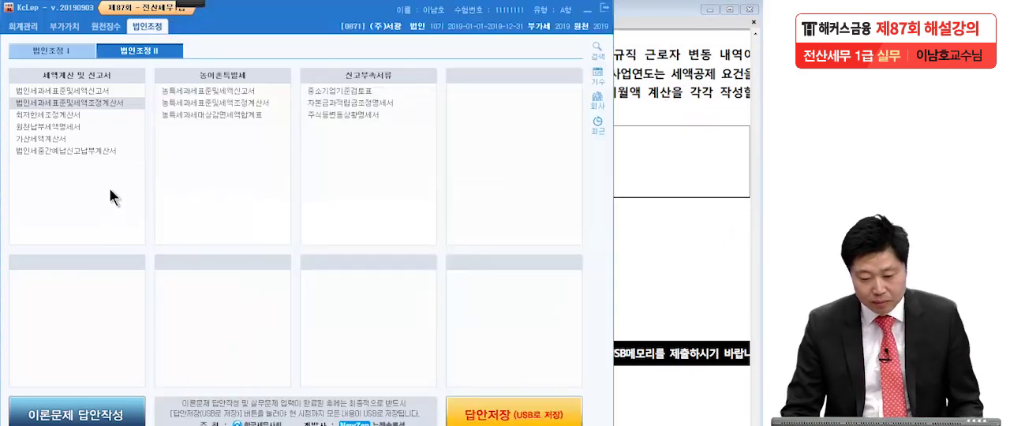
{"action": "left_click", "coordinate": [63, 53]}
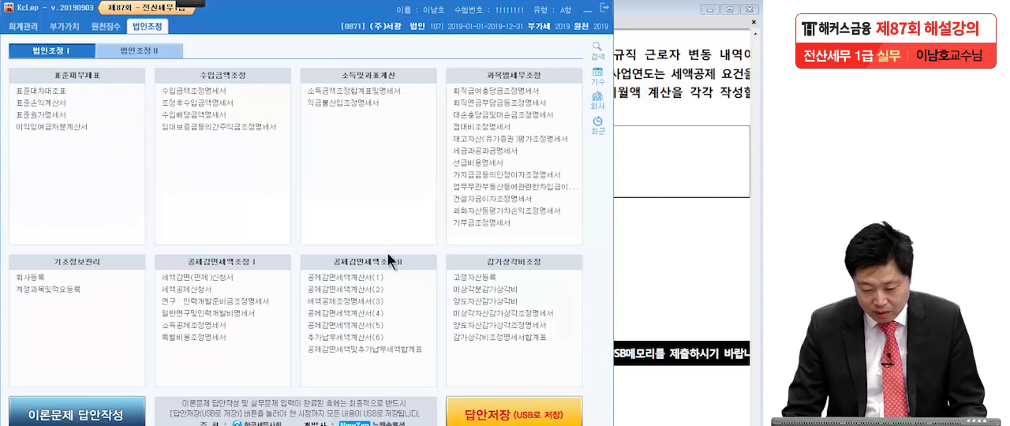
{"action": "left_click", "coordinate": [326, 302]}
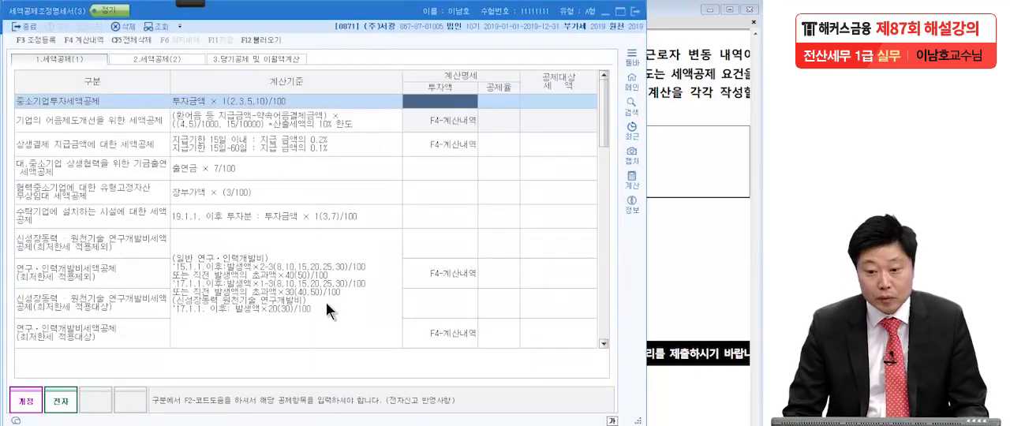
Reread question [5], then search the 세액공제(1) list for 고용을 until the 고용을 증대시킨 기업에 대한 세액공제 row is selected.
{"action": "left_click", "coordinate": [701, 202]}
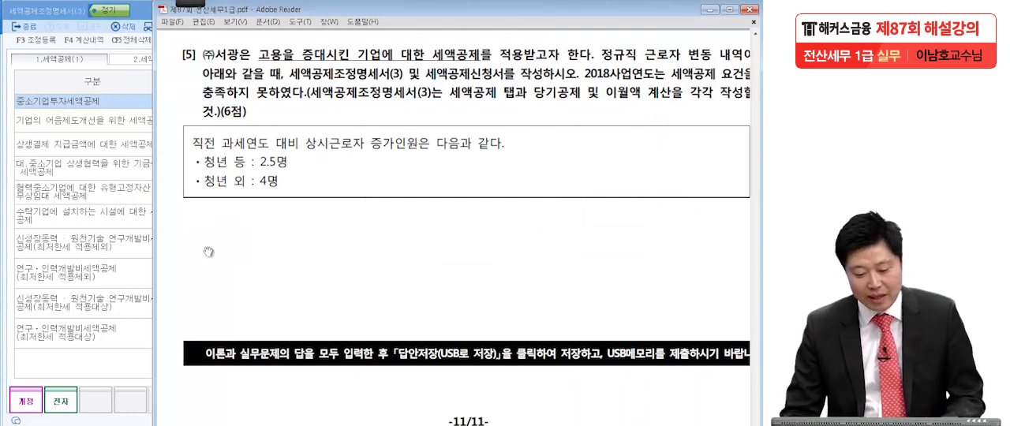
{"action": "left_click", "coordinate": [107, 246]}
{"action": "left_click", "coordinate": [121, 290]}
{"action": "scroll", "coordinate": [161, 326], "scroll_direction": "down", "scroll_amount": 3}
{"action": "scroll", "coordinate": [154, 304], "scroll_direction": "up", "scroll_amount": 3}
{"action": "left_click", "coordinate": [149, 218]}
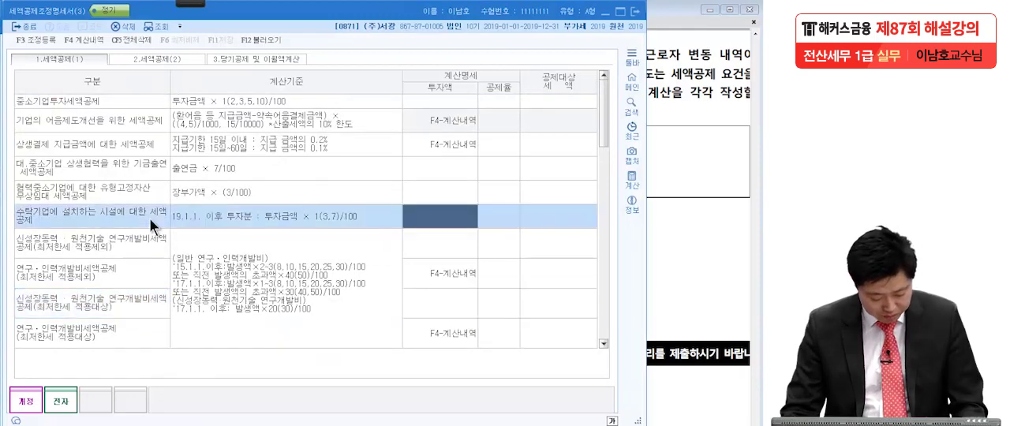
{"action": "key", "text": "ctrl+f"}
{"action": "type", "text": "고용"}
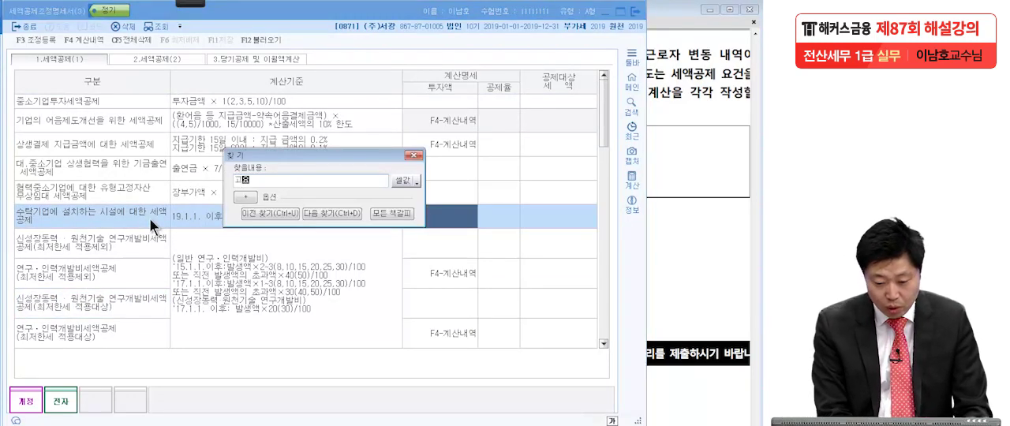
{"action": "type", "text": "을"}
{"action": "key", "text": "Return"}
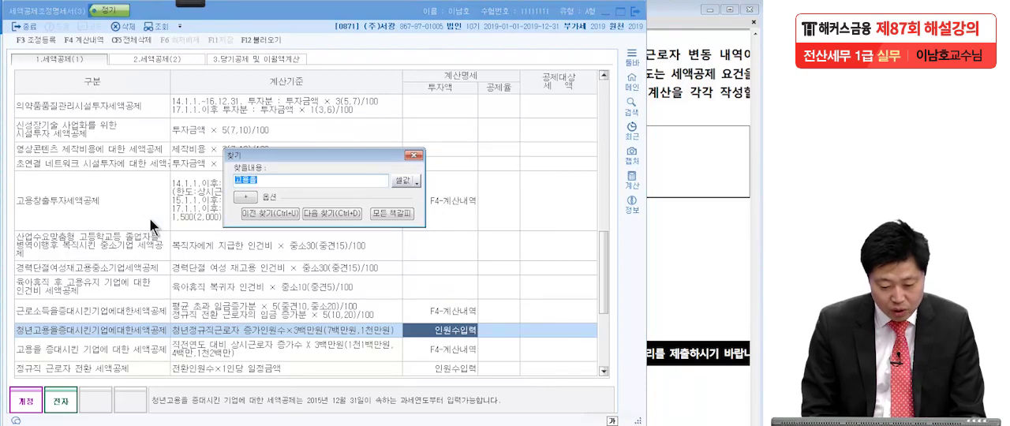
{"action": "key", "text": "Return"}
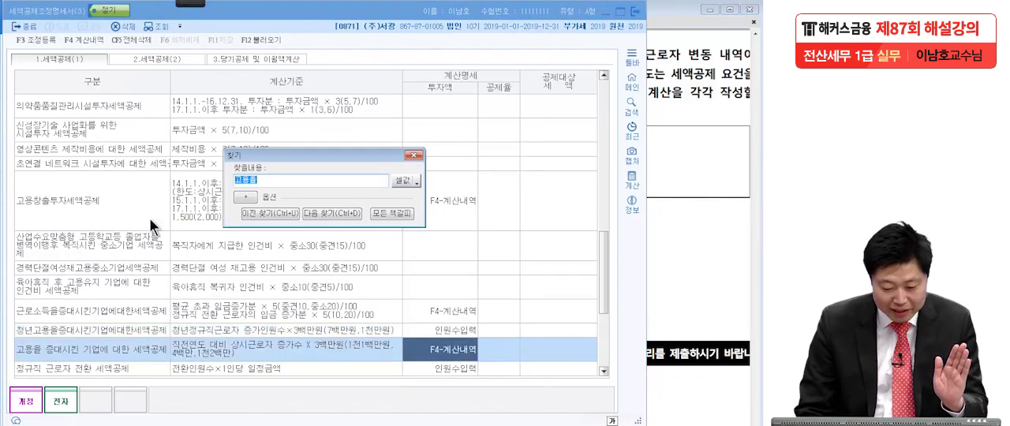
Close the search, open the calculation details for 고용을 증대시킨 기업에 대한 세액공제, and check the headcount increases in question [5].
{"action": "left_click", "coordinate": [85, 356]}
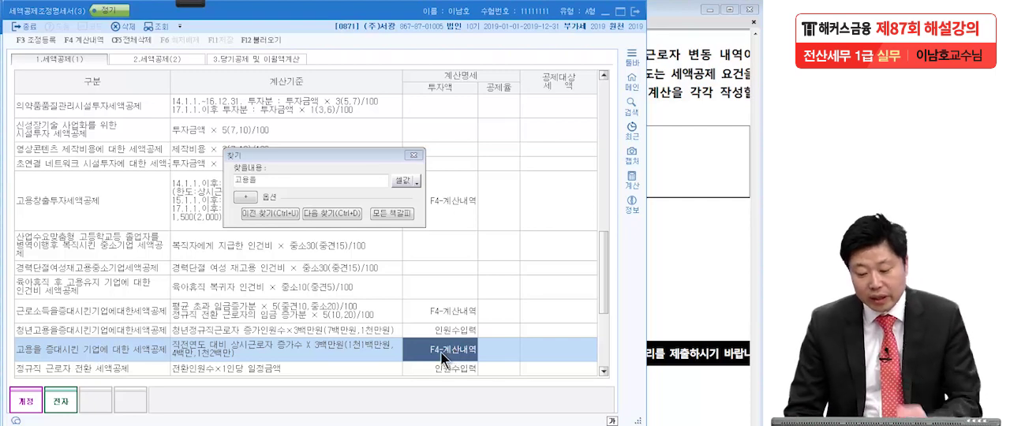
{"action": "left_click", "coordinate": [412, 155]}
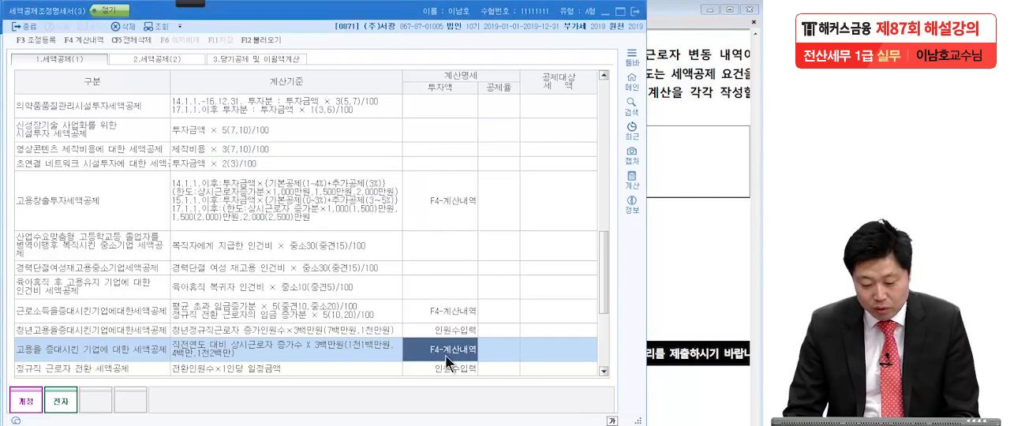
{"action": "key", "text": "F4"}
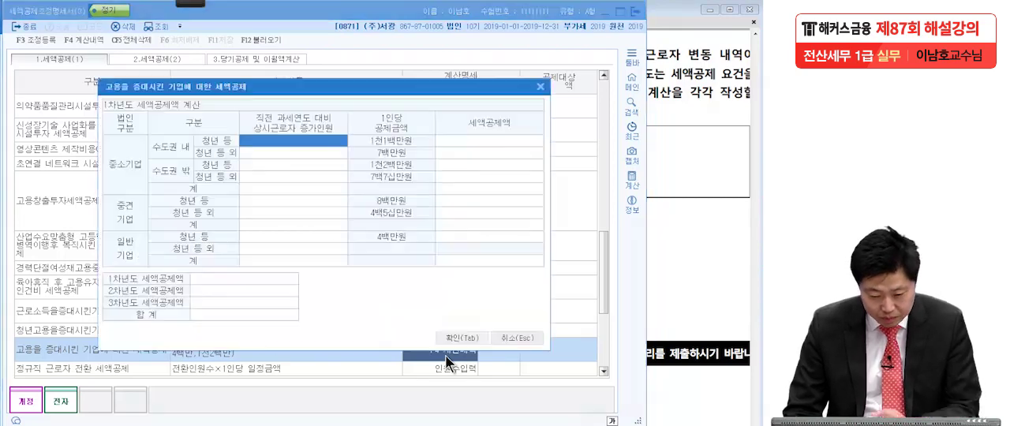
{"action": "left_click_drag", "start_coordinate": [312, 89], "coordinate": [309, 72]}
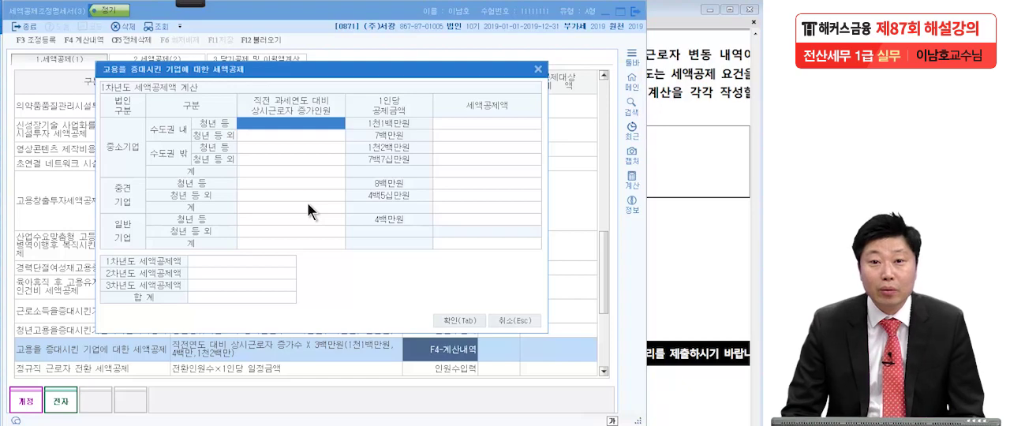
{"action": "left_click", "coordinate": [690, 197]}
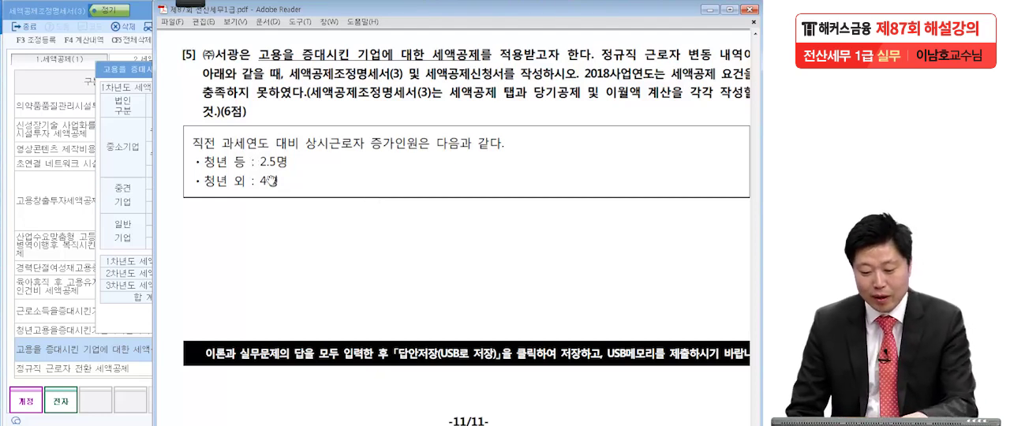
In the calculation details, circle 중소기업, underline 수도권 내 and 수도권 밖, and mark the 청년 rows, per-person amounts, 중견기업 and 일반기업 with the pen.
{"action": "left_click", "coordinate": [138, 68]}
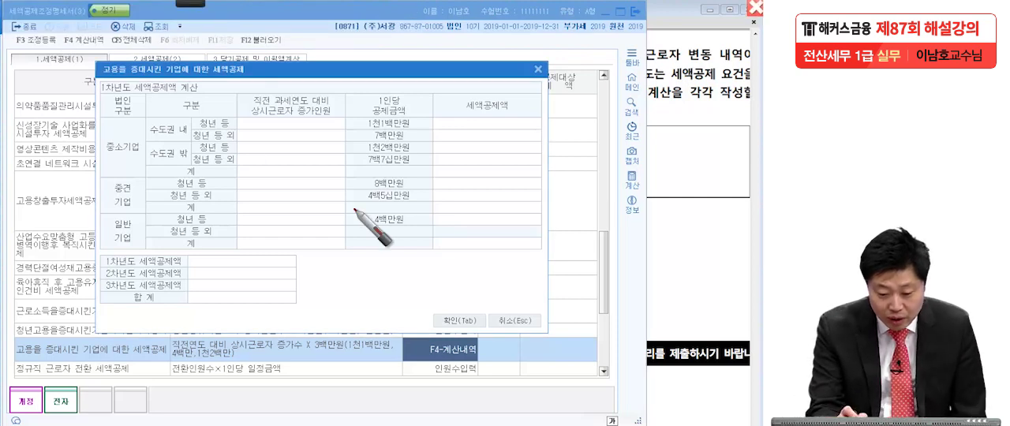
{"action": "mouse_move", "coordinate": [237, 123]}
{"action": "left_mouse_down"}
{"action": "mouse_move", "coordinate": [252, 119]}
{"action": "mouse_move", "coordinate": [249, 134]}
{"action": "left_mouse_up"}
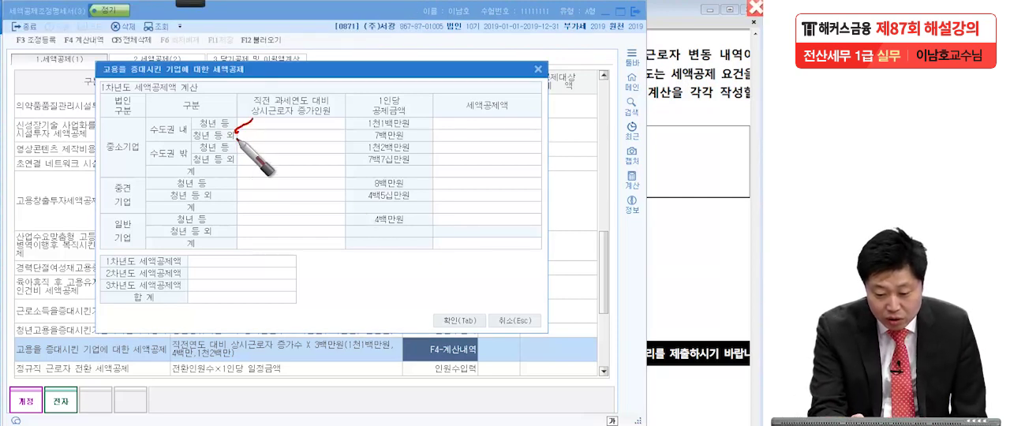
{"action": "mouse_move", "coordinate": [344, 124]}
{"action": "left_mouse_down"}
{"action": "mouse_move", "coordinate": [355, 120]}
{"action": "mouse_move", "coordinate": [355, 140]}
{"action": "left_mouse_up"}
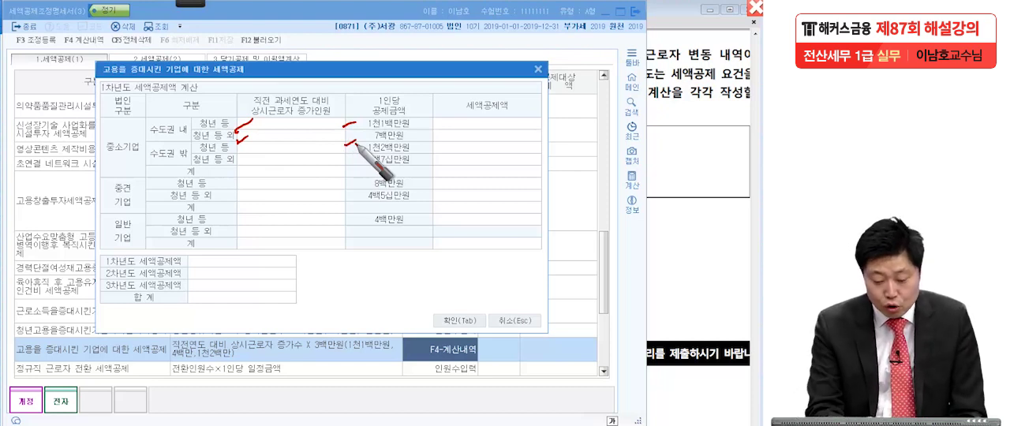
{"action": "left_click_drag", "start_coordinate": [152, 149], "coordinate": [144, 174]}
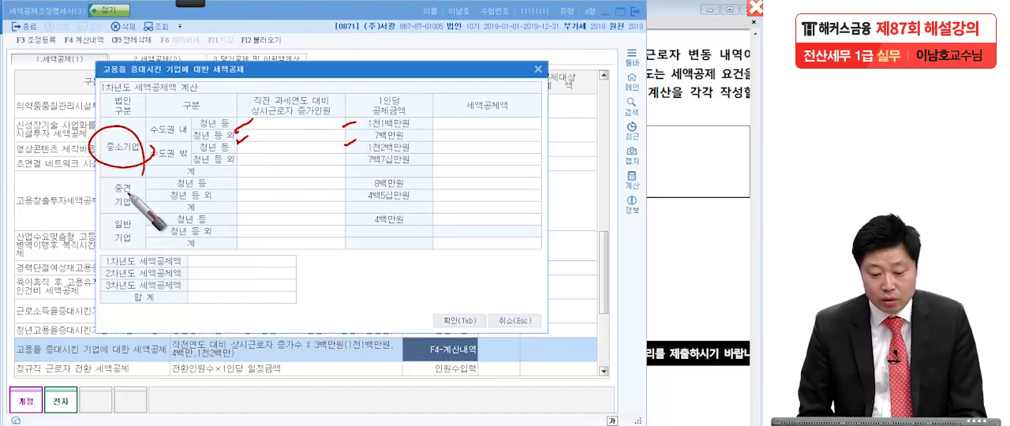
{"action": "left_click_drag", "start_coordinate": [150, 136], "coordinate": [193, 132]}
{"action": "left_click_drag", "start_coordinate": [155, 164], "coordinate": [262, 167]}
{"action": "left_click_drag", "start_coordinate": [296, 122], "coordinate": [304, 127]}
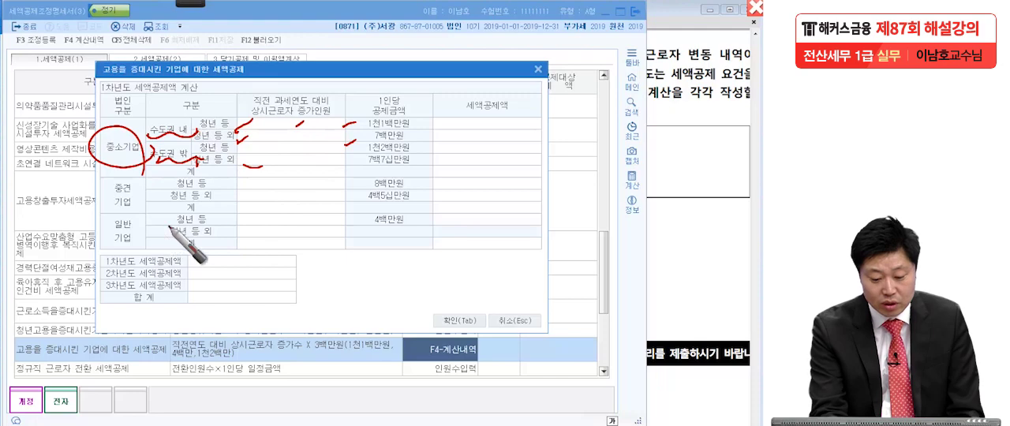
{"action": "left_click", "coordinate": [131, 207]}
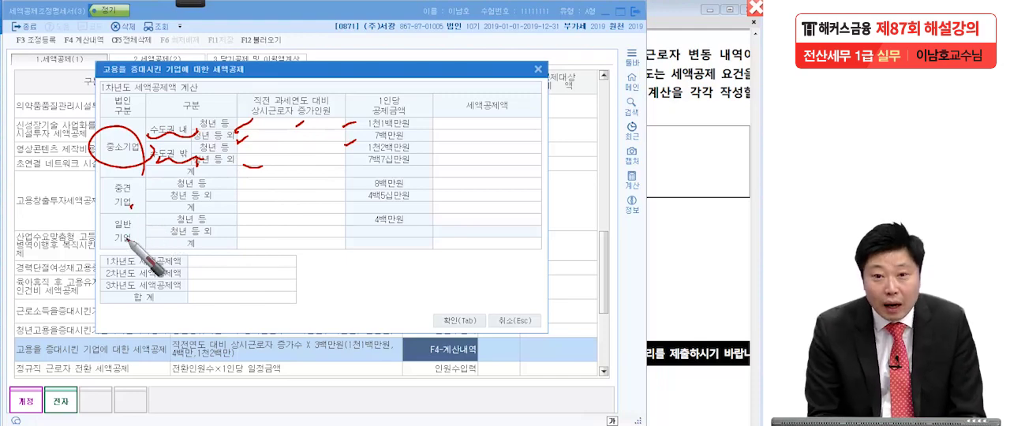
Look over question [5] again and open the 회사등록 record of (주)서광 from 회계관리 in KcLep.
{"action": "left_click", "coordinate": [679, 259]}
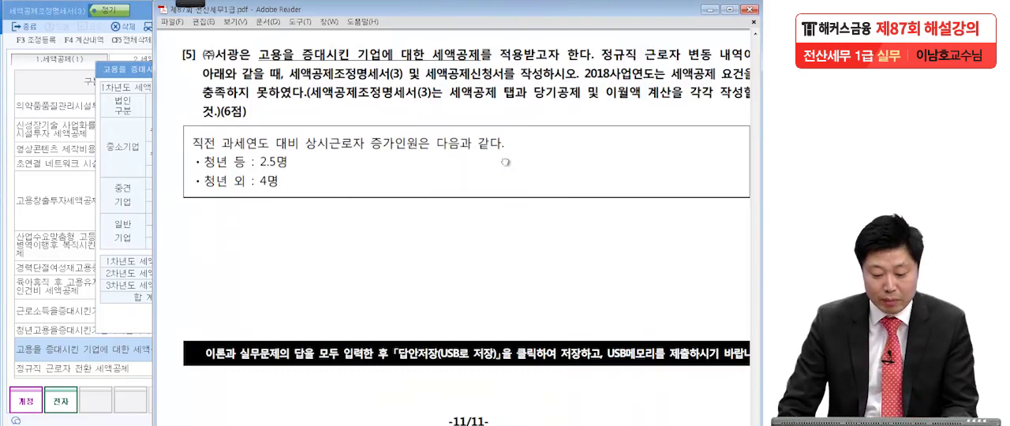
{"action": "left_click", "coordinate": [177, 424]}
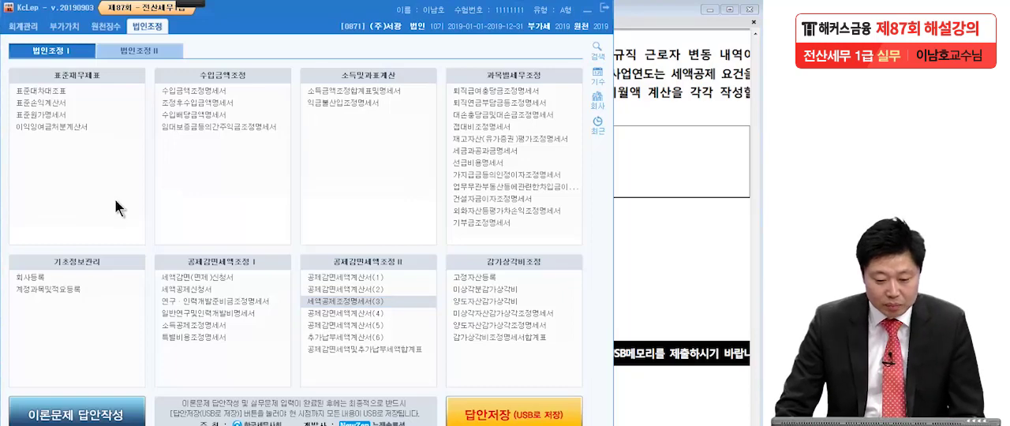
{"action": "left_click", "coordinate": [24, 30]}
{"action": "left_click", "coordinate": [169, 91]}
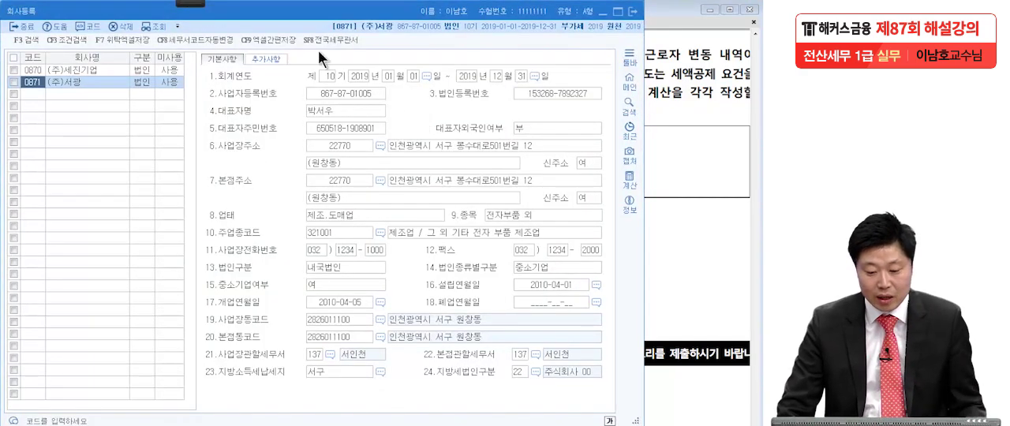
Circle the city in the business address and 중소기업 in the company classification, underline the 회사등록 title, clear the ink and close the record.
{"action": "key", "text": "ctrl+2"}
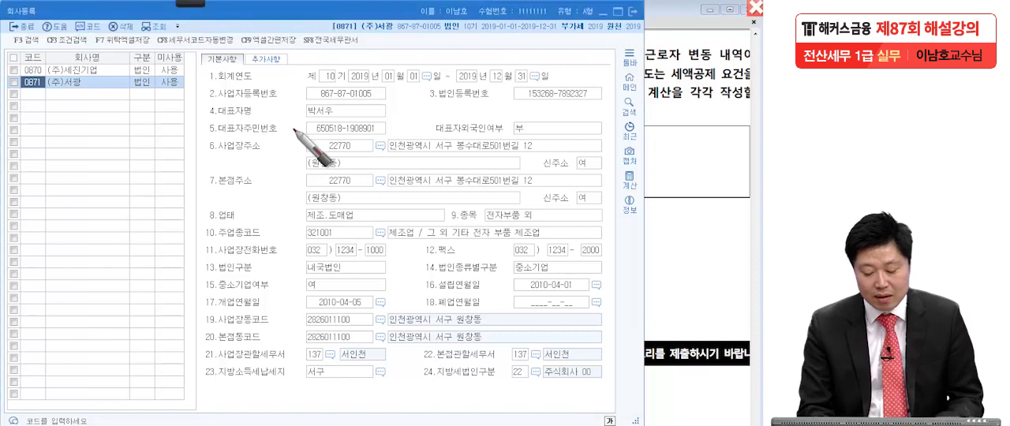
{"action": "left_click_drag", "start_coordinate": [415, 136], "coordinate": [411, 172]}
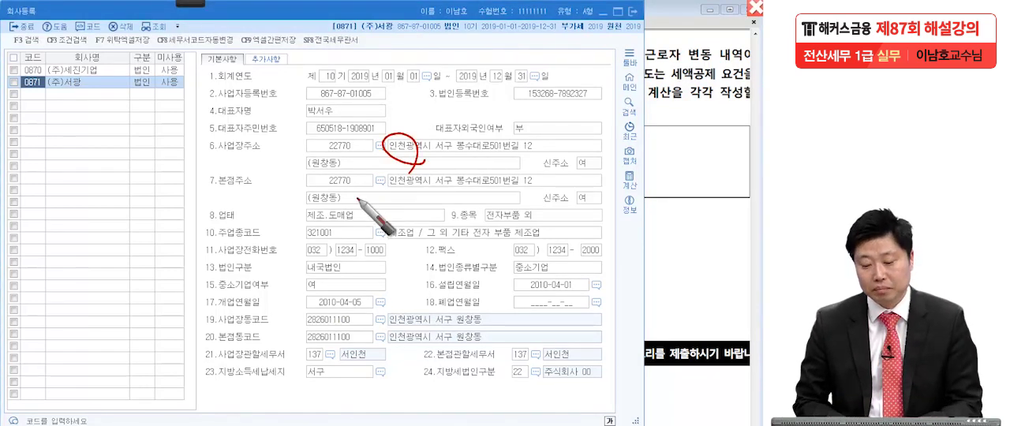
{"action": "mouse_move", "coordinate": [562, 273]}
{"action": "left_mouse_down"}
{"action": "mouse_move", "coordinate": [505, 261]}
{"action": "mouse_move", "coordinate": [556, 276]}
{"action": "mouse_move", "coordinate": [591, 261]}
{"action": "left_mouse_up"}
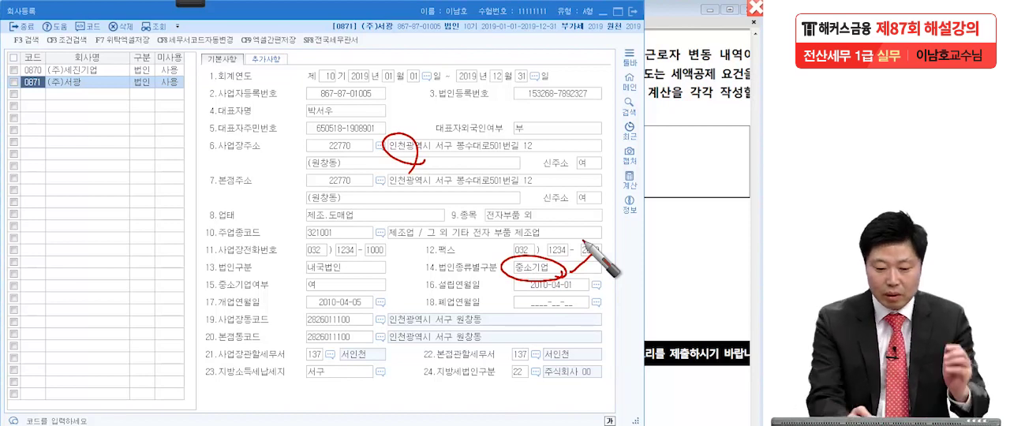
{"action": "left_click_drag", "start_coordinate": [6, 22], "coordinate": [45, 19]}
{"action": "left_click_drag", "start_coordinate": [423, 161], "coordinate": [451, 153]}
{"action": "left_click_drag", "start_coordinate": [555, 271], "coordinate": [596, 254]}
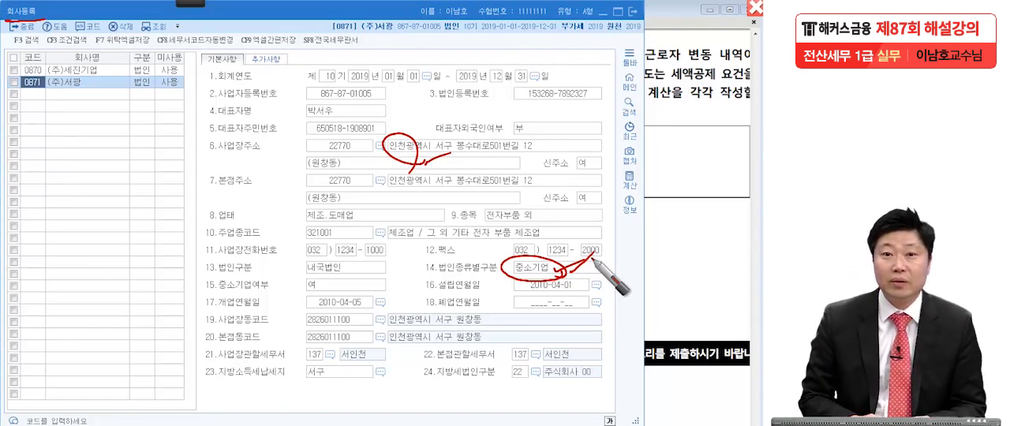
{"action": "key", "text": "Escape"}
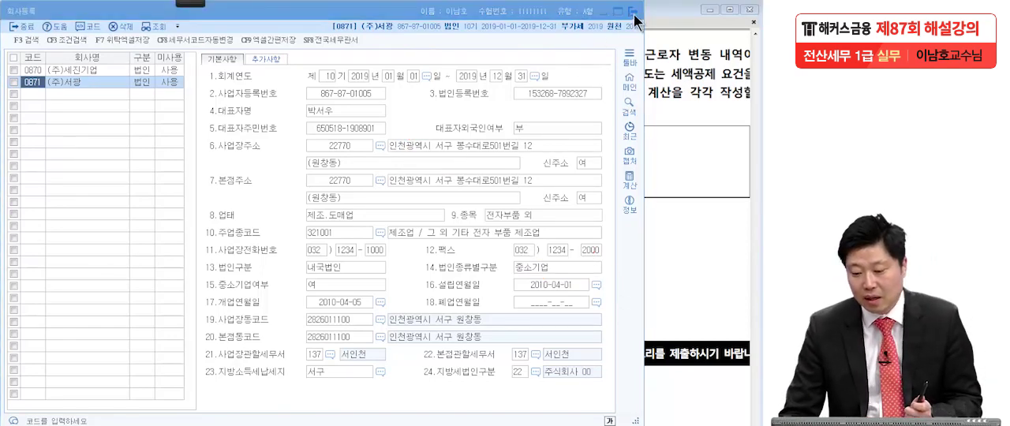
{"action": "left_click", "coordinate": [634, 12]}
Handwrite (중소기업) and (수도권 내 소재) above the first line of question [5], underline the second line, and clear the handwriting.
{"action": "left_click", "coordinate": [654, 108]}
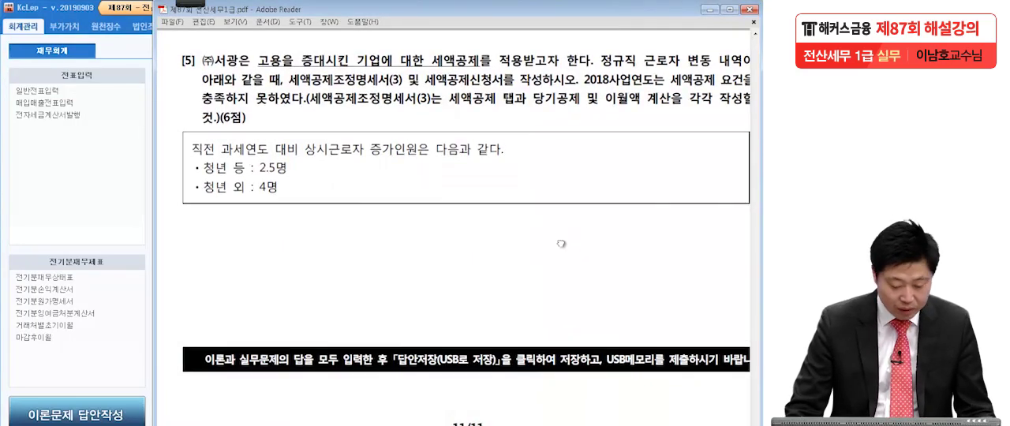
{"action": "left_click_drag", "start_coordinate": [560, 246], "coordinate": [560, 244]}
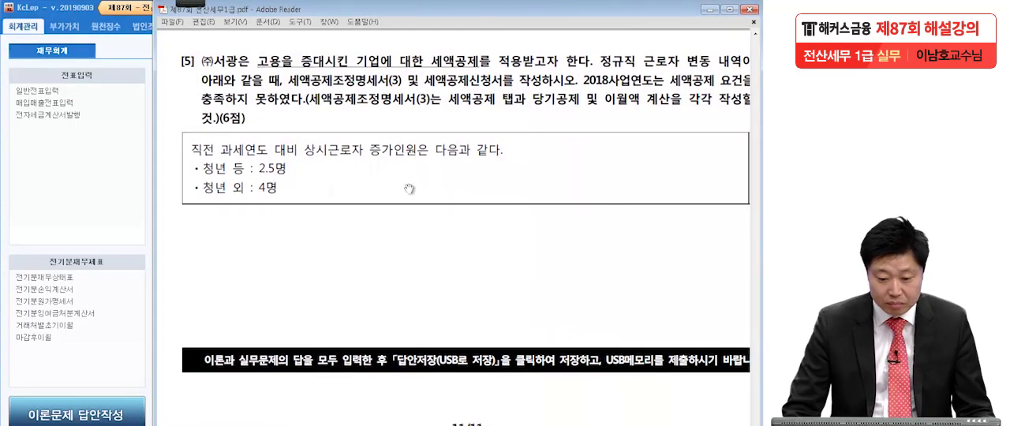
{"action": "left_click", "coordinate": [190, 4]}
{"action": "left_click", "coordinate": [19, 16]}
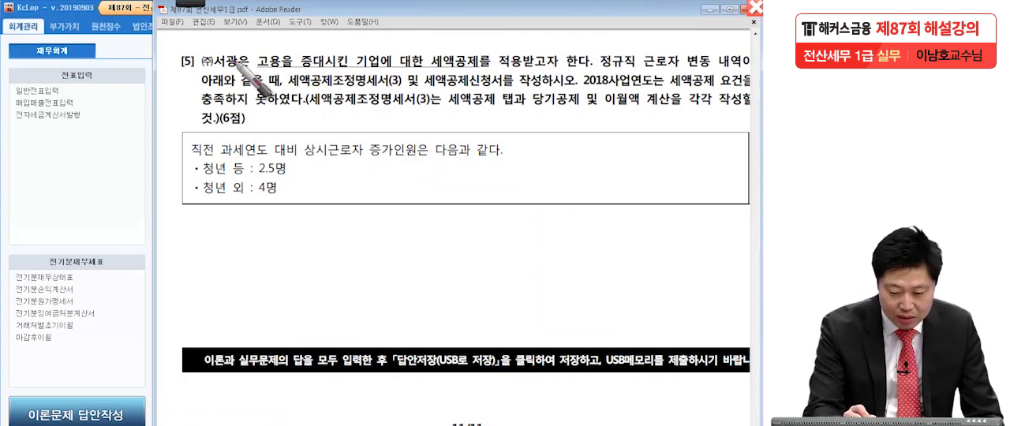
{"action": "mouse_move", "coordinate": [234, 45]}
{"action": "left_mouse_down"}
{"action": "mouse_move", "coordinate": [271, 57]}
{"action": "mouse_move", "coordinate": [311, 39]}
{"action": "mouse_move", "coordinate": [369, 39]}
{"action": "mouse_move", "coordinate": [363, 46]}
{"action": "mouse_move", "coordinate": [375, 41]}
{"action": "mouse_move", "coordinate": [387, 67]}
{"action": "left_mouse_up"}
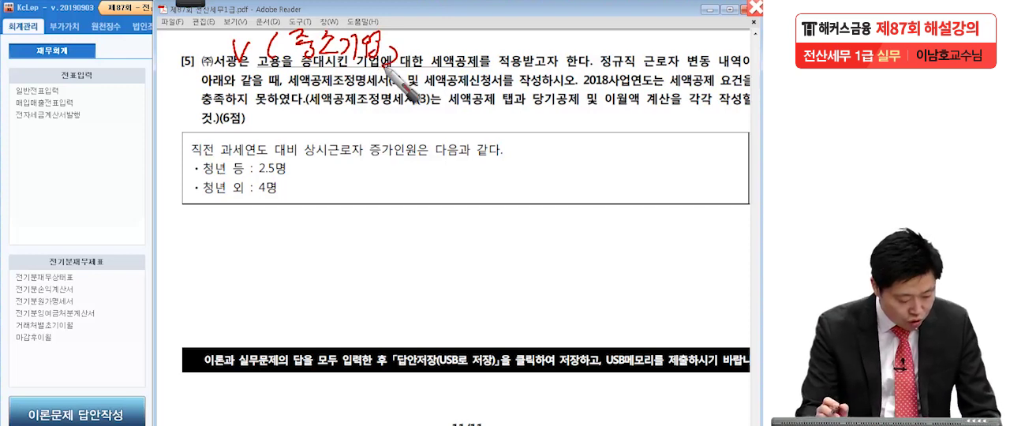
{"action": "mouse_move", "coordinate": [387, 66]}
{"action": "left_mouse_down"}
{"action": "mouse_move", "coordinate": [423, 41]}
{"action": "mouse_move", "coordinate": [493, 39]}
{"action": "mouse_move", "coordinate": [513, 63]}
{"action": "mouse_move", "coordinate": [544, 52]}
{"action": "mouse_move", "coordinate": [553, 33]}
{"action": "mouse_move", "coordinate": [590, 37]}
{"action": "mouse_move", "coordinate": [573, 65]}
{"action": "mouse_move", "coordinate": [637, 38]}
{"action": "mouse_move", "coordinate": [646, 72]}
{"action": "left_mouse_up"}
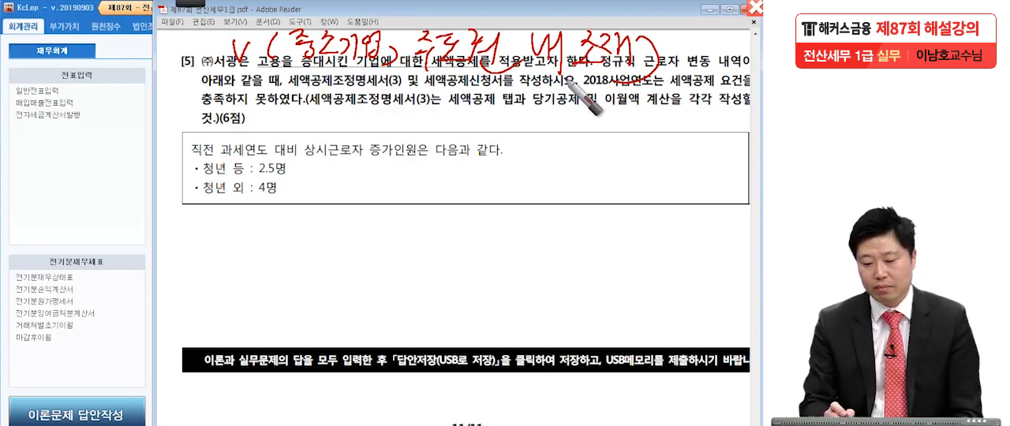
{"action": "mouse_move", "coordinate": [288, 79]}
{"action": "left_mouse_down"}
{"action": "mouse_move", "coordinate": [405, 84]}
{"action": "mouse_move", "coordinate": [700, 67]}
{"action": "left_mouse_up"}
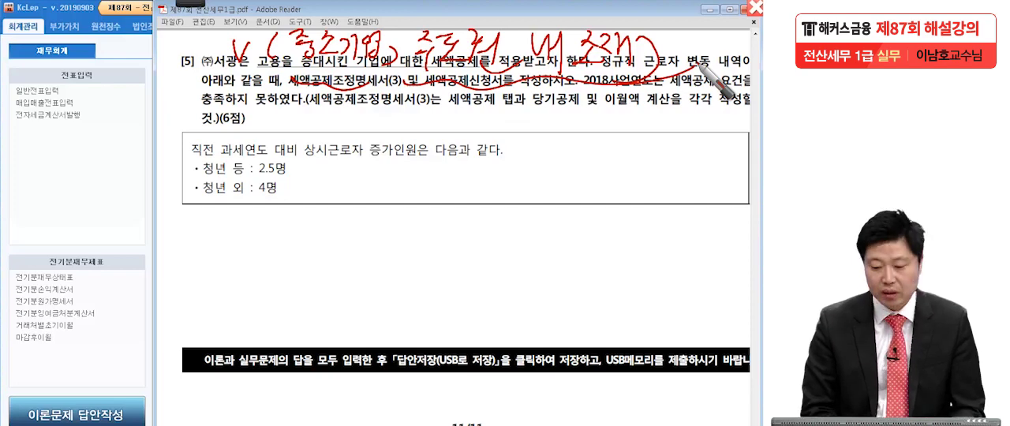
{"action": "left_click", "coordinate": [755, 7]}
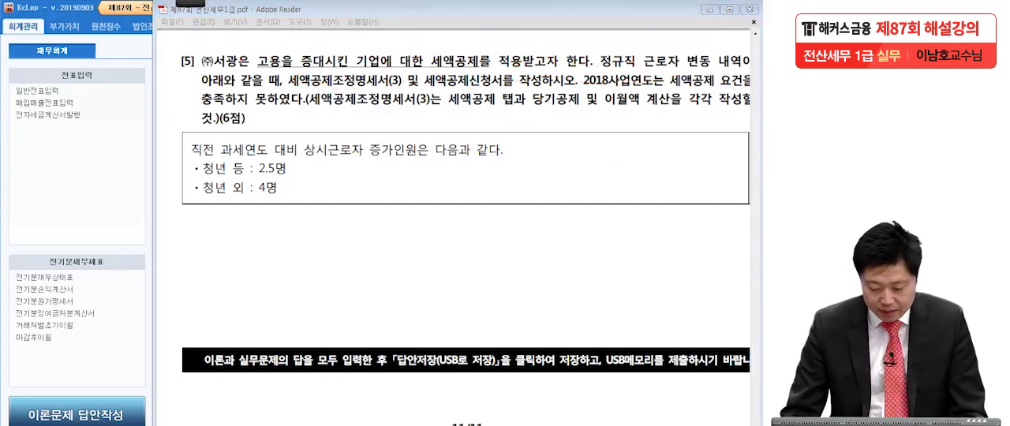
In the calculation details, circle 수도권 내 and 중소기업, outline the two 수도권 내 headcount cells with the pen, and clear the ink.
{"action": "key", "text": "alt+Tab"}
{"action": "left_click", "coordinate": [192, 3]}
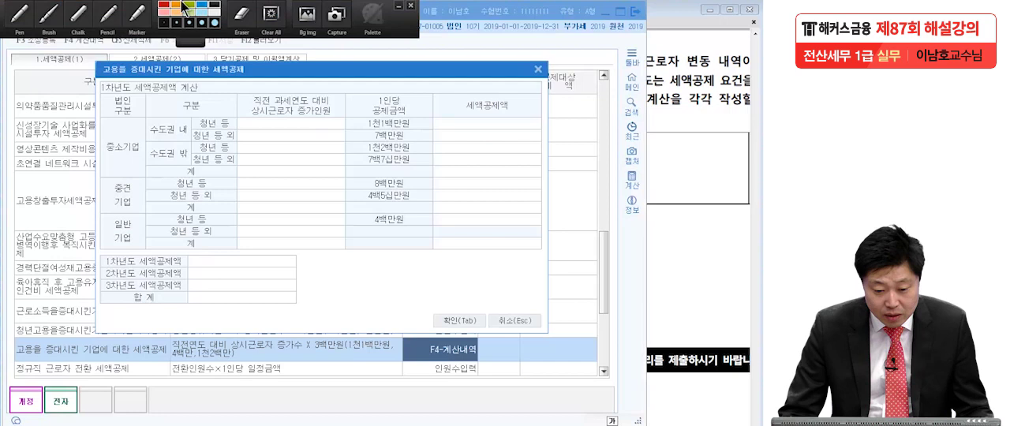
{"action": "left_click", "coordinate": [25, 12]}
{"action": "left_click_drag", "start_coordinate": [152, 156], "coordinate": [93, 149]}
{"action": "left_click_drag", "start_coordinate": [194, 126], "coordinate": [338, 129]}
{"action": "right_click", "coordinate": [669, 253]}
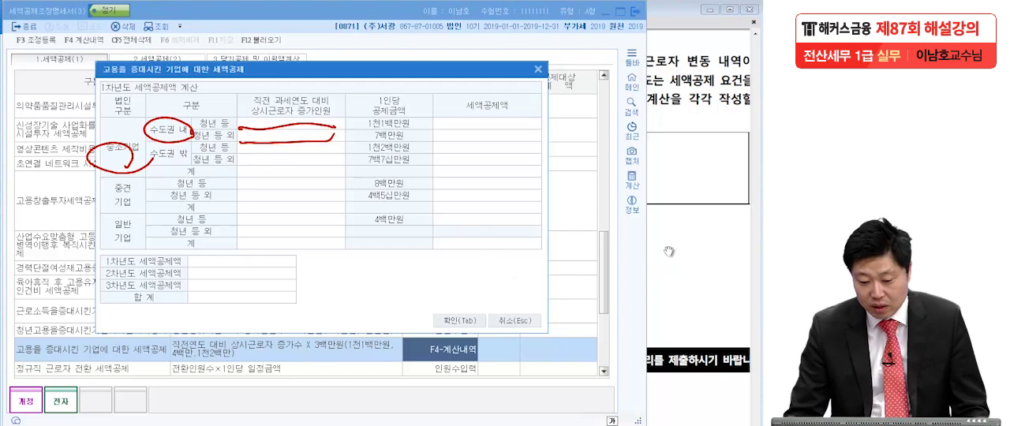
For 중소기업 수도권 내, enter the employee increase as 2.5 for 청년 등 and 4 for 청년 등 외, as given in question [5].
{"action": "left_click", "coordinate": [669, 253]}
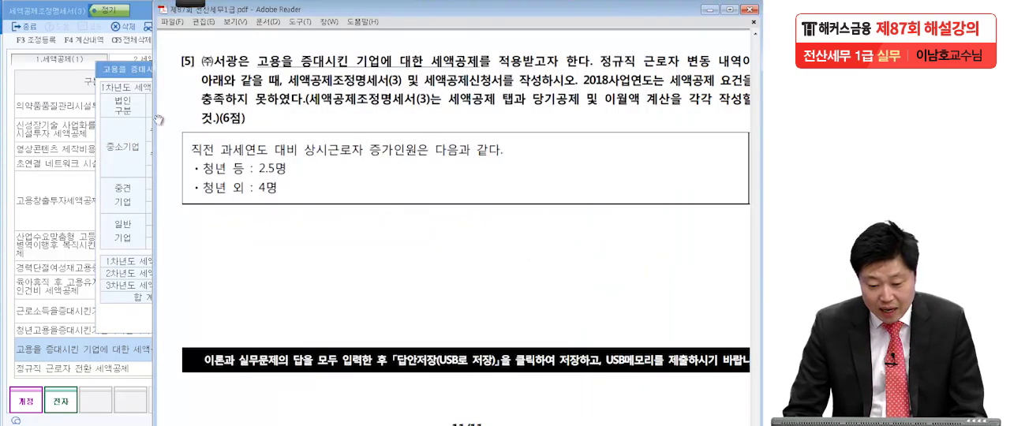
{"action": "left_click", "coordinate": [122, 70]}
{"action": "left_click", "coordinate": [261, 121]}
{"action": "type", "text": "205"}
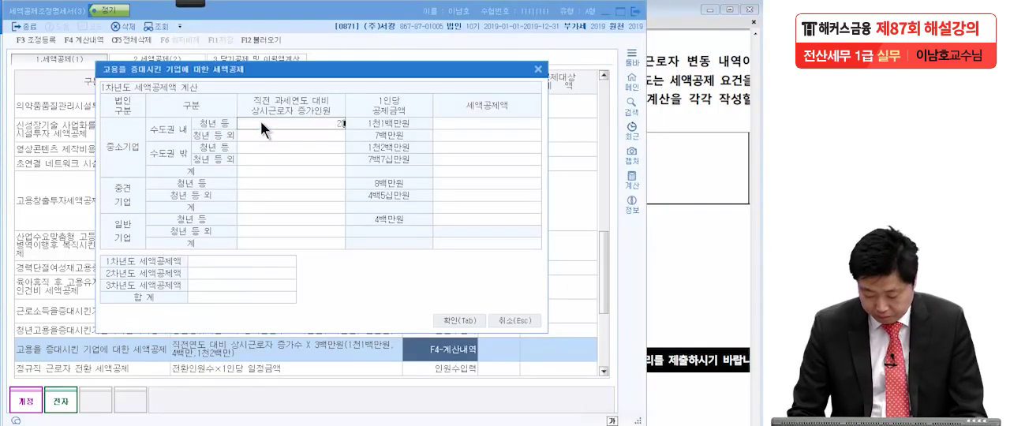
{"action": "key", "text": "Return"}
{"action": "left_click", "coordinate": [274, 126]}
{"action": "type", "text": "2.5"}
{"action": "key", "text": "Return"}
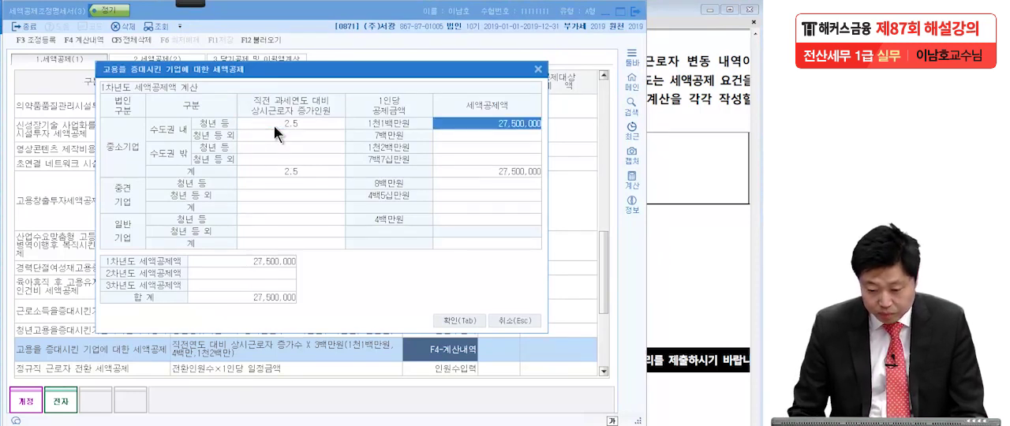
{"action": "left_click", "coordinate": [283, 134]}
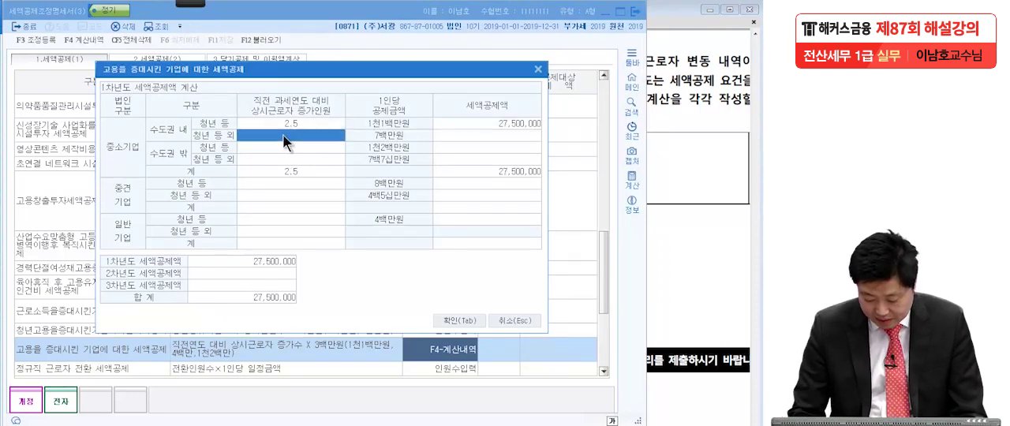
{"action": "type", "text": "4"}
{"action": "key", "text": "Return"}
Check the 세액공제액 of both 수도권 내 rows and confirm the calculation to carry the credit into 공제대상세액.
{"action": "left_click", "coordinate": [466, 126]}
{"action": "left_click", "coordinate": [465, 133]}
{"action": "left_click", "coordinate": [467, 128]}
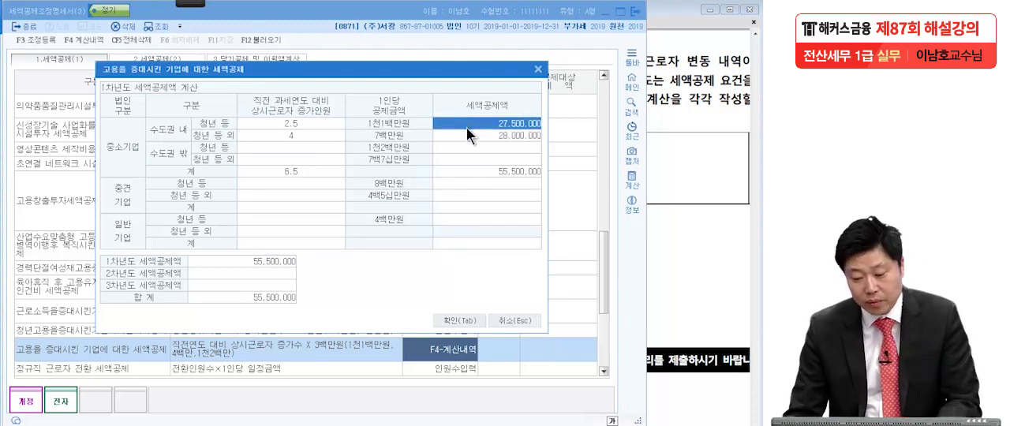
{"action": "left_click", "coordinate": [466, 135]}
{"action": "left_click", "coordinate": [465, 316]}
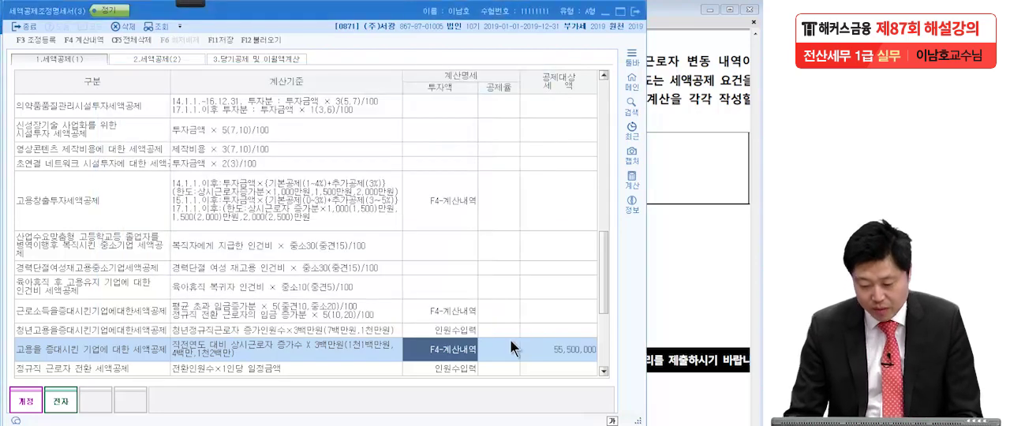
{"action": "left_click", "coordinate": [543, 348]}
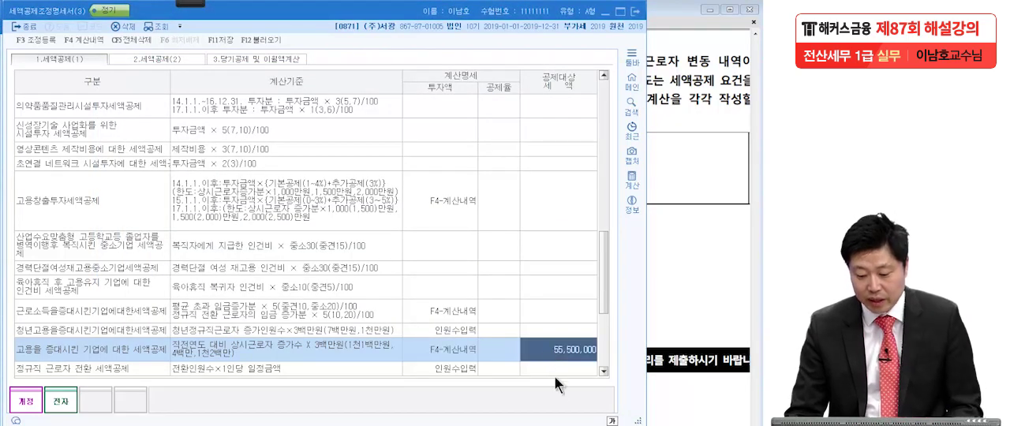
Circle the 공제대상세액 of the employment-increase credit, underline the headings 세액공제(1) and 당기공제 및 이월액계산, and clear the ink.
{"action": "mouse_move", "coordinate": [197, 3]}
{"action": "left_click", "coordinate": [18, 17]}
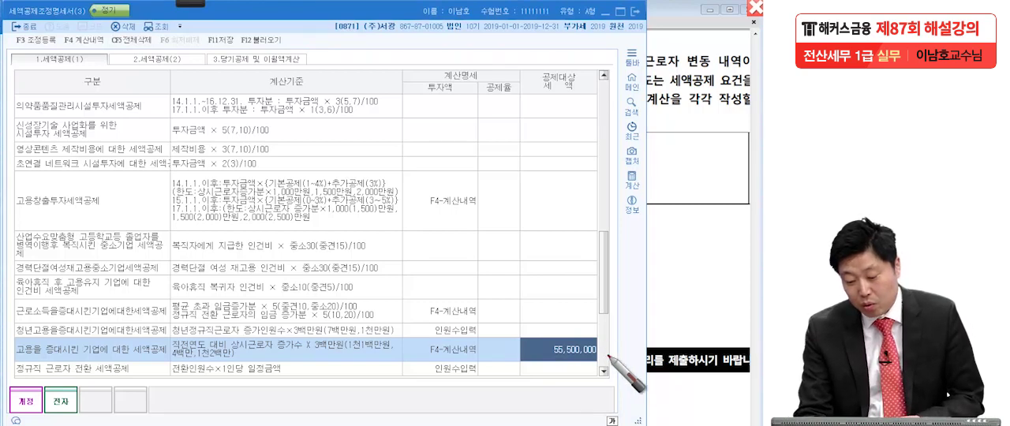
{"action": "left_click_drag", "start_coordinate": [611, 350], "coordinate": [596, 357]}
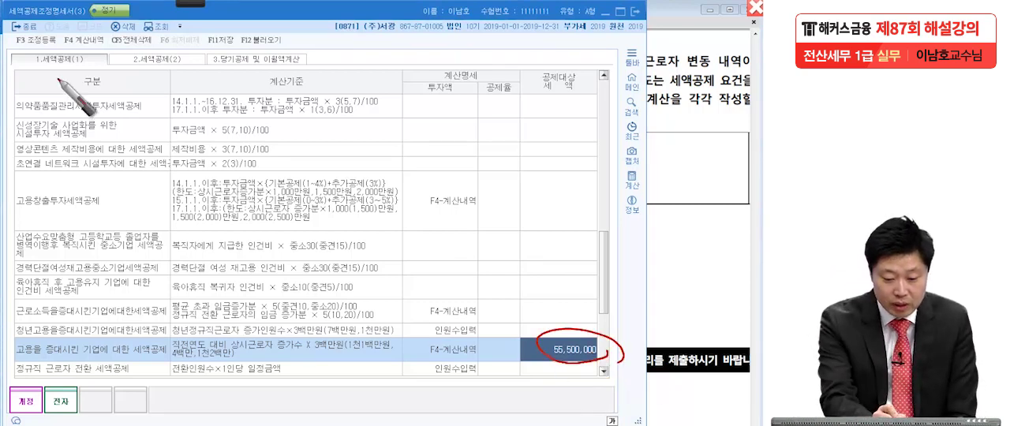
{"action": "left_click_drag", "start_coordinate": [19, 70], "coordinate": [86, 72]}
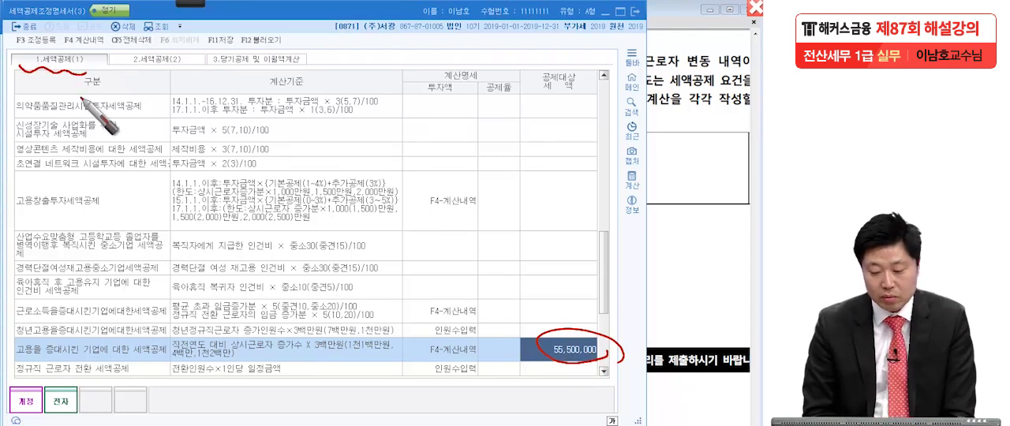
{"action": "left_click_drag", "start_coordinate": [219, 66], "coordinate": [319, 59]}
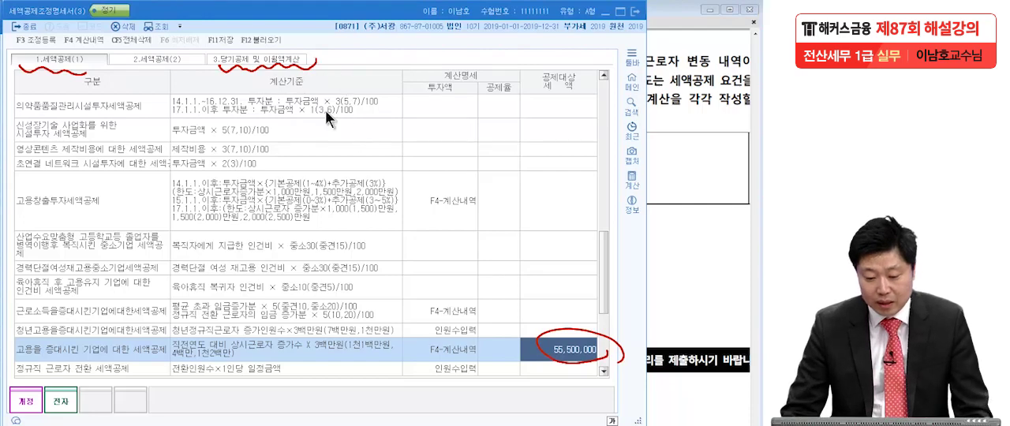
{"action": "key", "text": "Escape"}
In 당기공제 및 이월액계산, search the credit types for 고용을 and choose 고용을 증대시킨 기업에 대한 세액공제 for the first entry.
{"action": "left_click", "coordinate": [257, 59]}
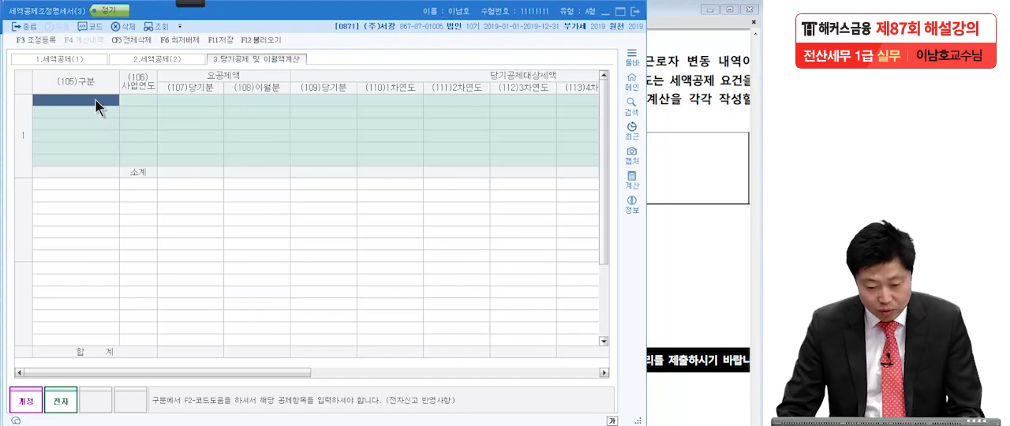
{"action": "key", "text": "F2"}
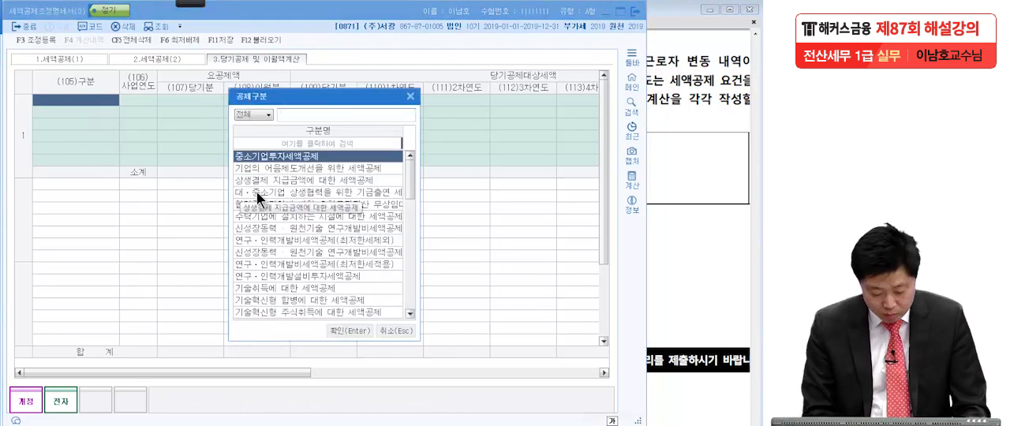
{"action": "type", "text": "고용을"}
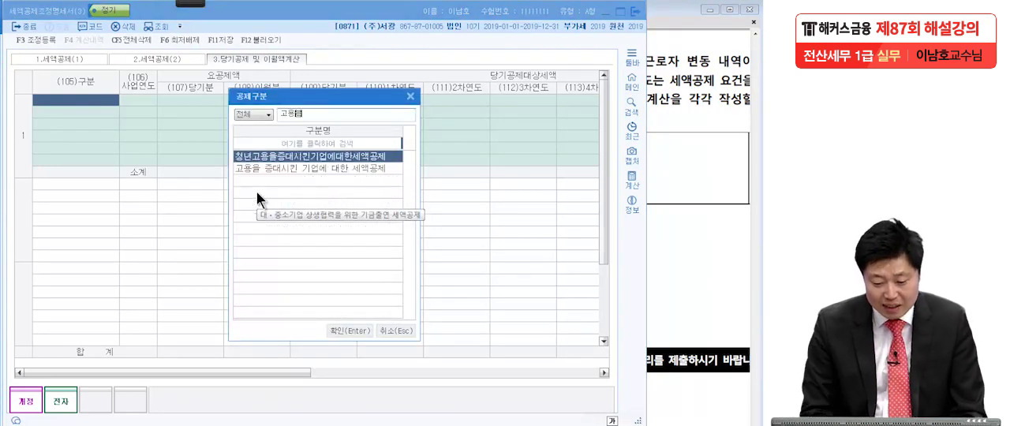
{"action": "left_click", "coordinate": [286, 166]}
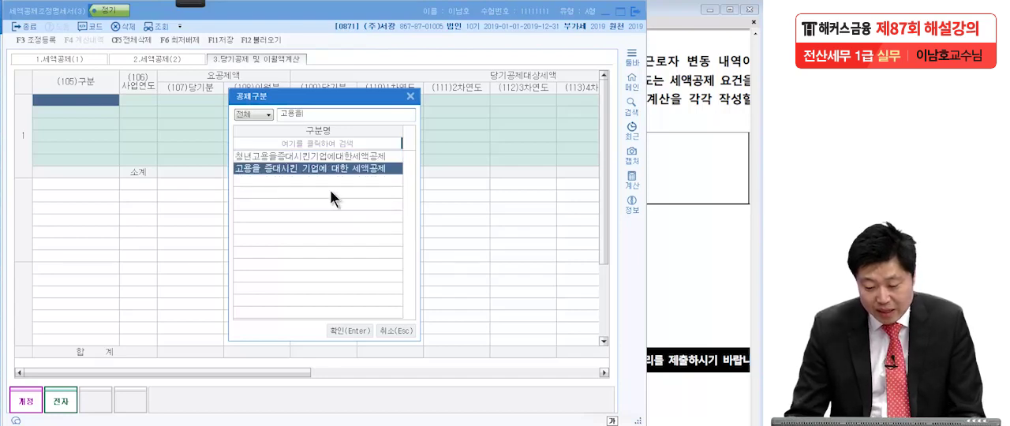
{"action": "key", "text": "Return"}
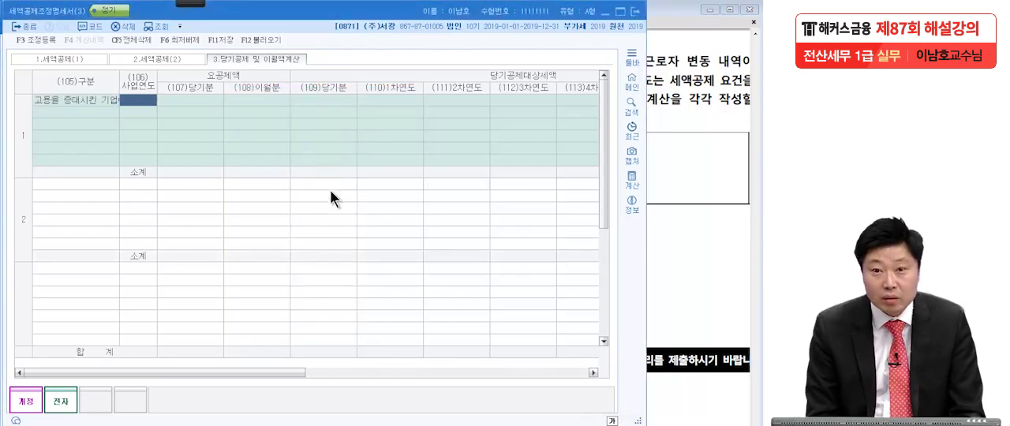
Set the 사업연도 of the employment-increase credit entry to 2019.
{"action": "left_click", "coordinate": [668, 171]}
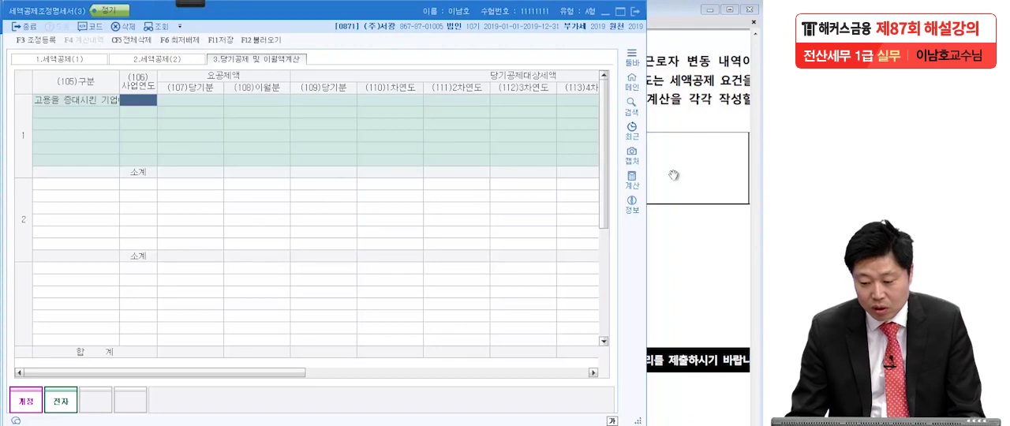
{"action": "left_click", "coordinate": [92, 189]}
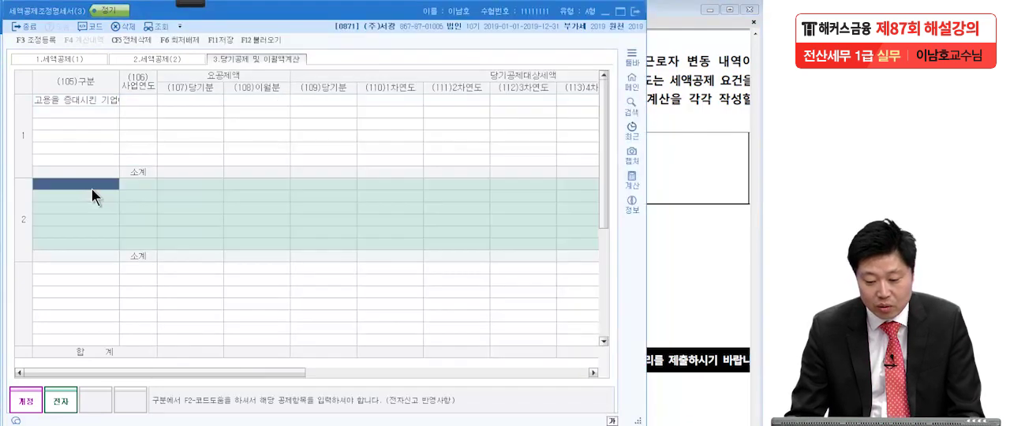
{"action": "left_click", "coordinate": [131, 102]}
{"action": "type", "text": "2019"}
{"action": "key", "text": "Return"}
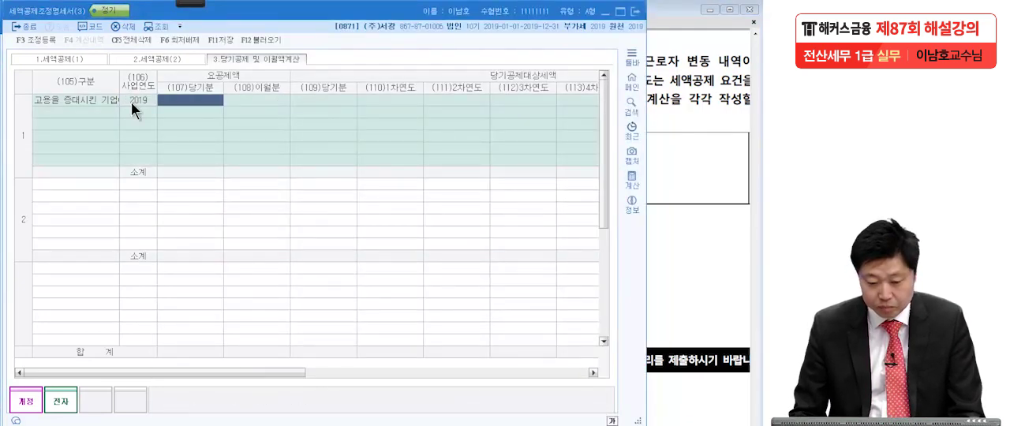
{"action": "key", "text": "Return"}
{"action": "left_click", "coordinate": [196, 104]}
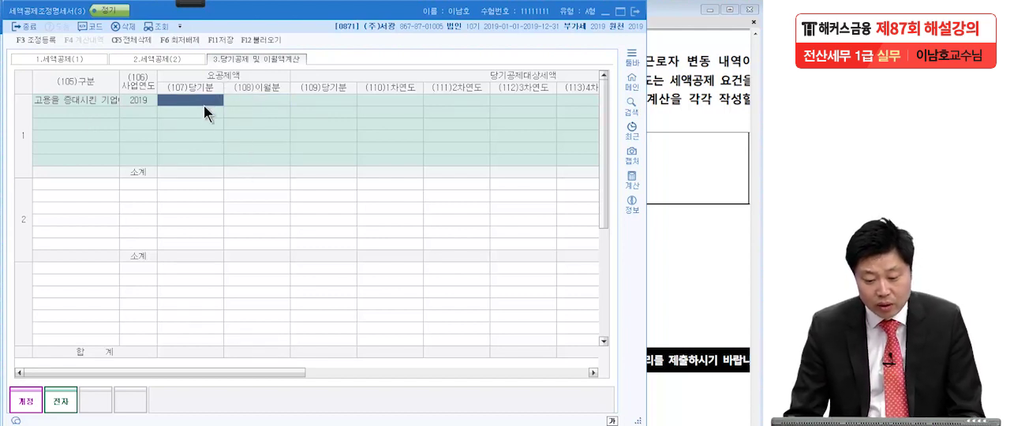
Look up the credit amount in 세액공제(1) and enter 55,500,000 as the (107)당기분 of the 2019 entry.
{"action": "left_click", "coordinate": [78, 58]}
{"action": "left_click_drag", "start_coordinate": [603, 131], "coordinate": [600, 302]}
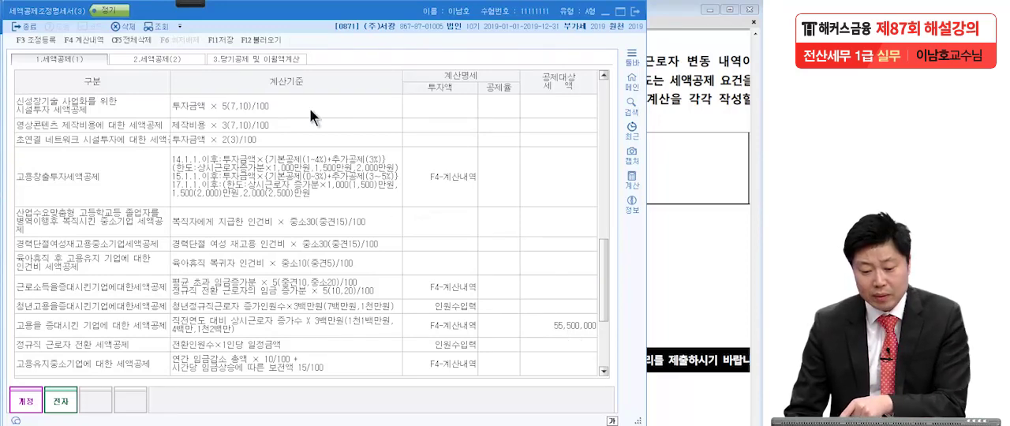
{"action": "left_click", "coordinate": [279, 59]}
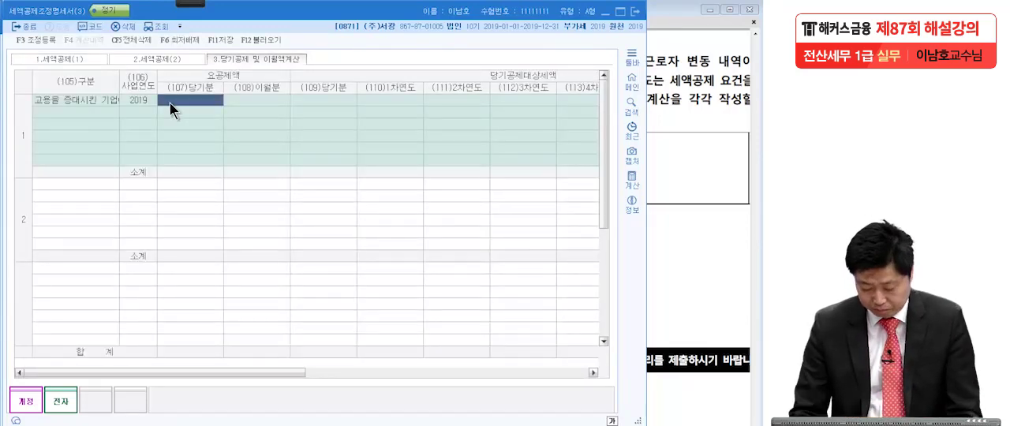
{"action": "type", "text": "55,500,000"}
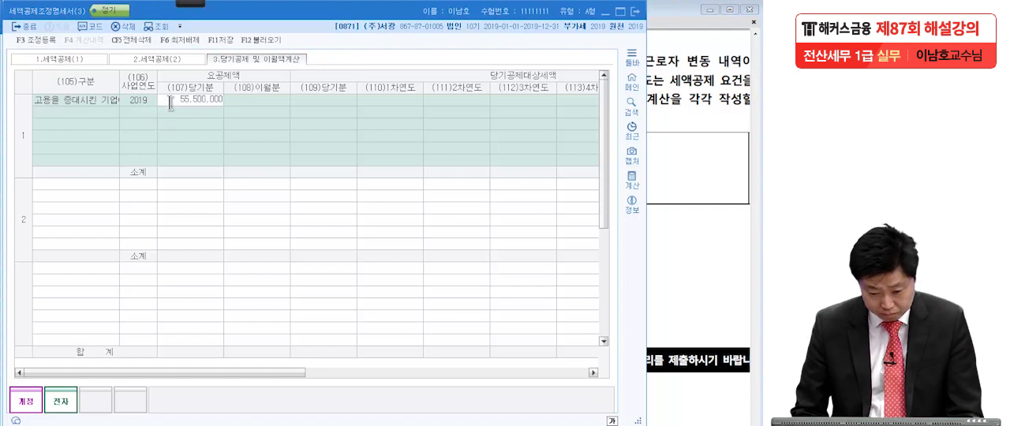
{"action": "key", "text": "Return"}
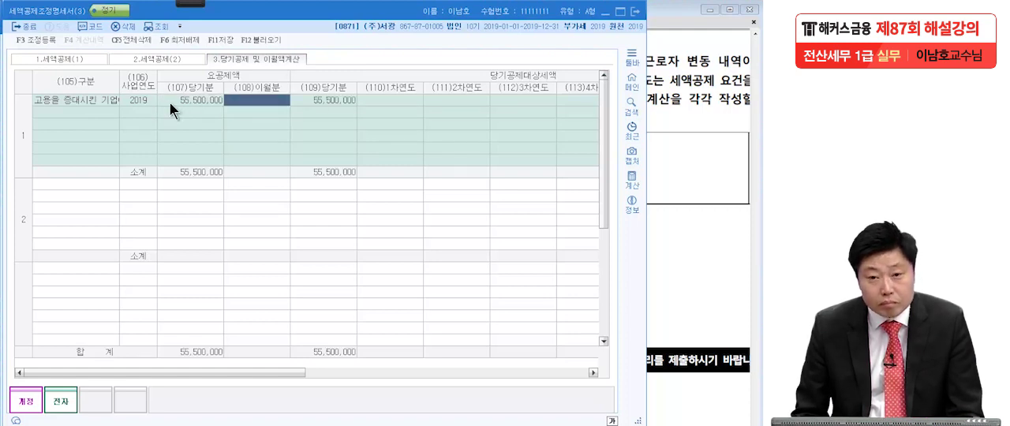
Review the 2019 entry's 요공제액, 당기공제대상세액 and 공제세액 columns, and save 세액공제조정명세서(3).
{"action": "left_click", "coordinate": [311, 99]}
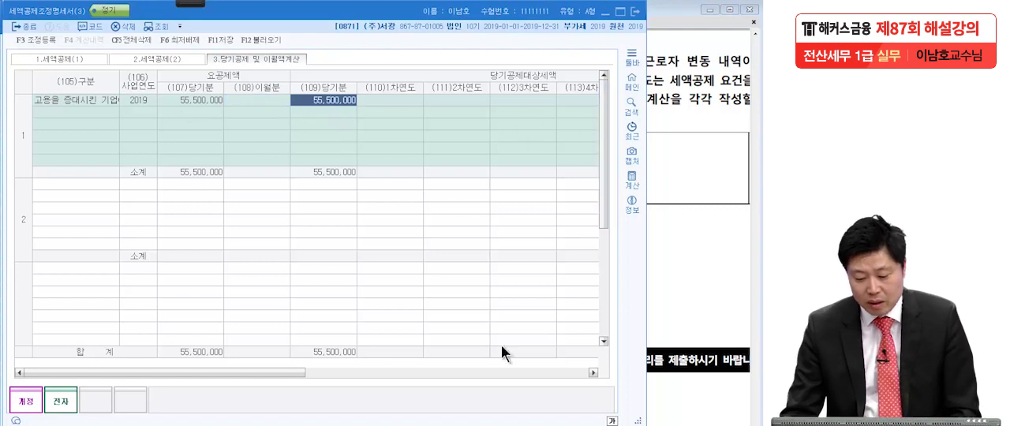
{"action": "left_click_drag", "start_coordinate": [299, 372], "coordinate": [404, 374]}
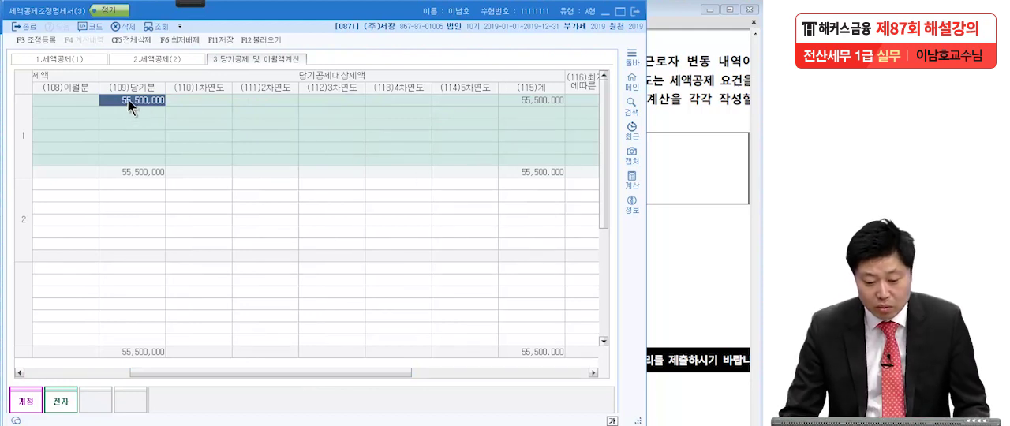
{"action": "left_click_drag", "start_coordinate": [337, 372], "coordinate": [263, 371]}
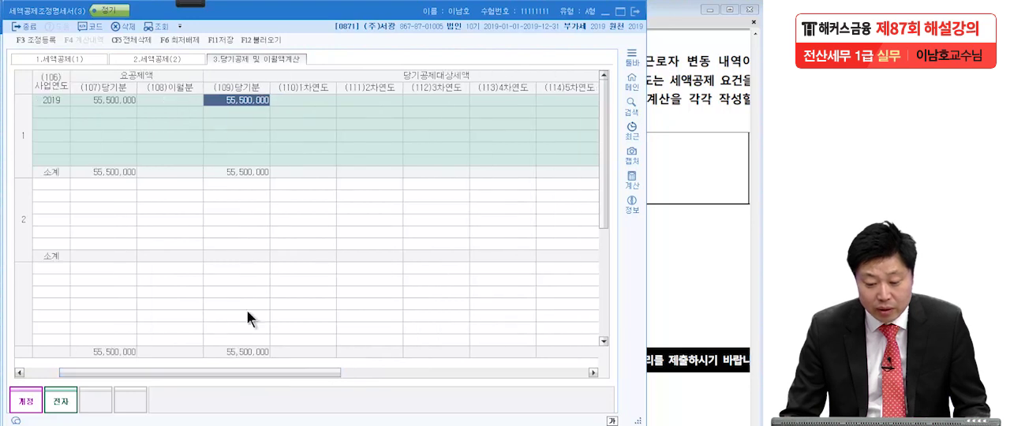
{"action": "left_click", "coordinate": [121, 100]}
{"action": "left_click", "coordinate": [219, 99]}
{"action": "left_click_drag", "start_coordinate": [293, 372], "coordinate": [534, 392]}
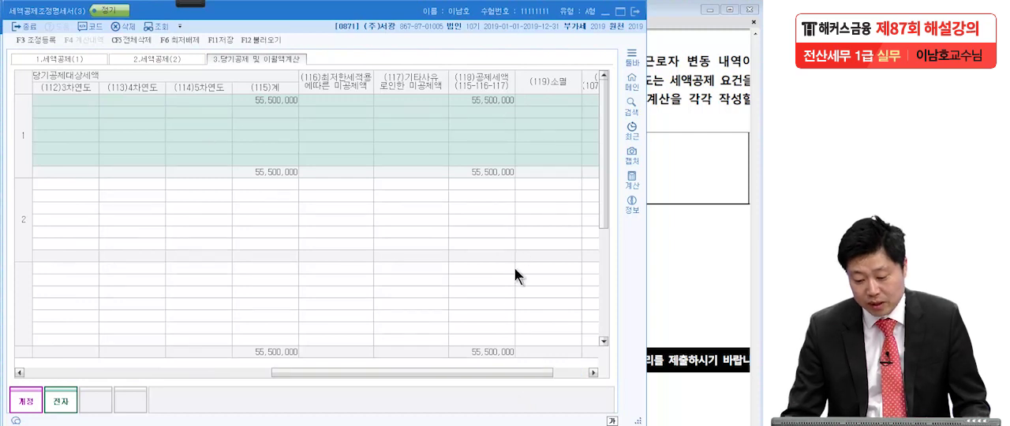
{"action": "left_click_drag", "start_coordinate": [494, 375], "coordinate": [223, 378]}
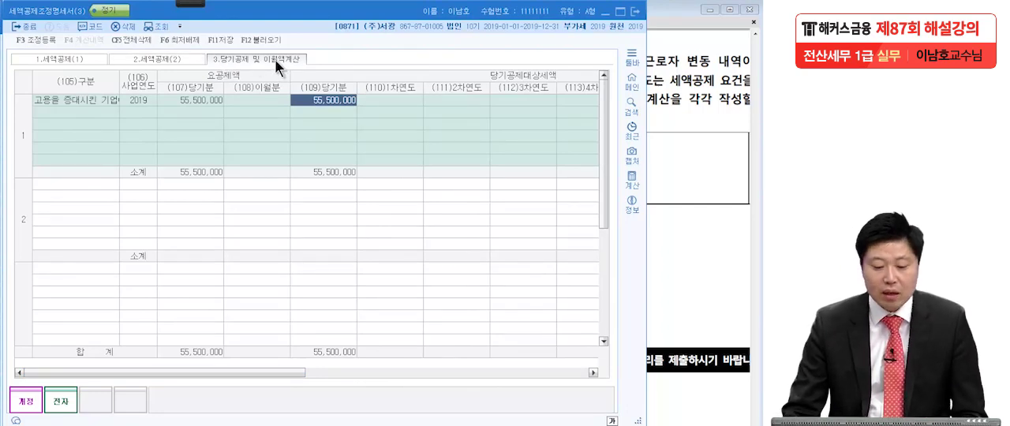
{"action": "left_click", "coordinate": [227, 39]}
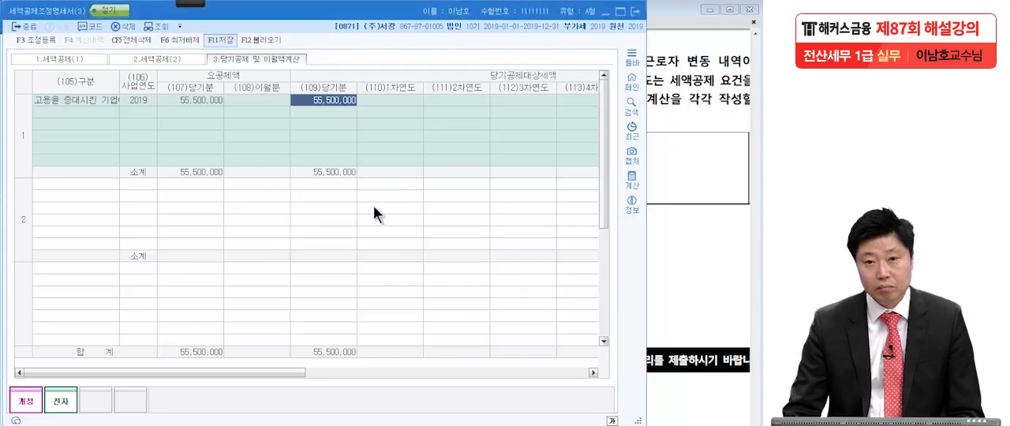
Recheck question [5] in the Adobe Reader PDF, and open the 세액공제신청서 form from 법인조정 in KcLep.
{"action": "left_click", "coordinate": [678, 166]}
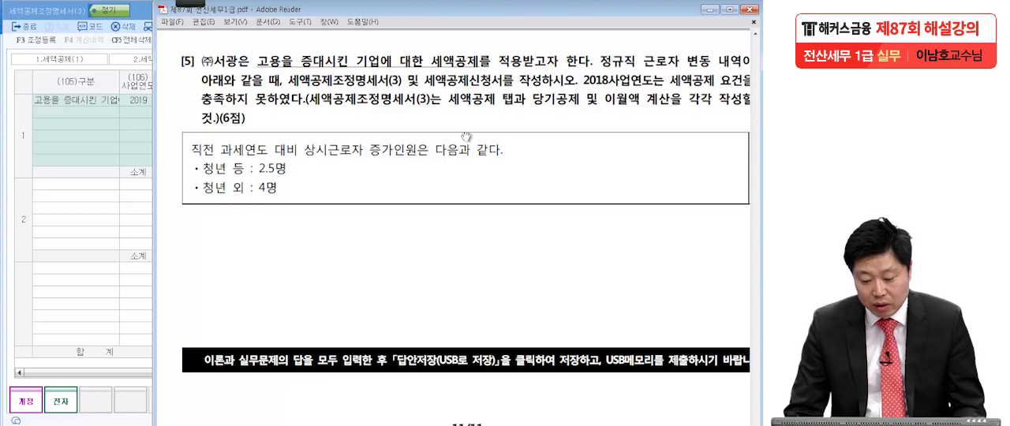
{"action": "left_click", "coordinate": [236, 425]}
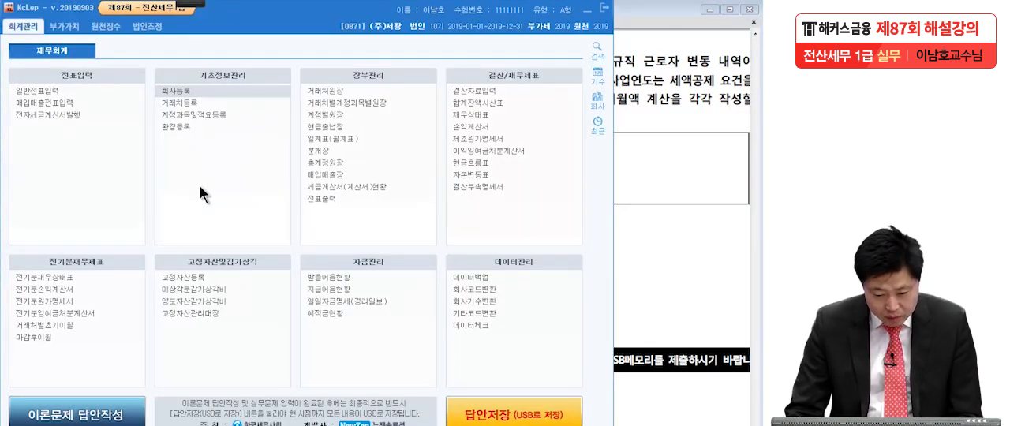
{"action": "left_click", "coordinate": [150, 26]}
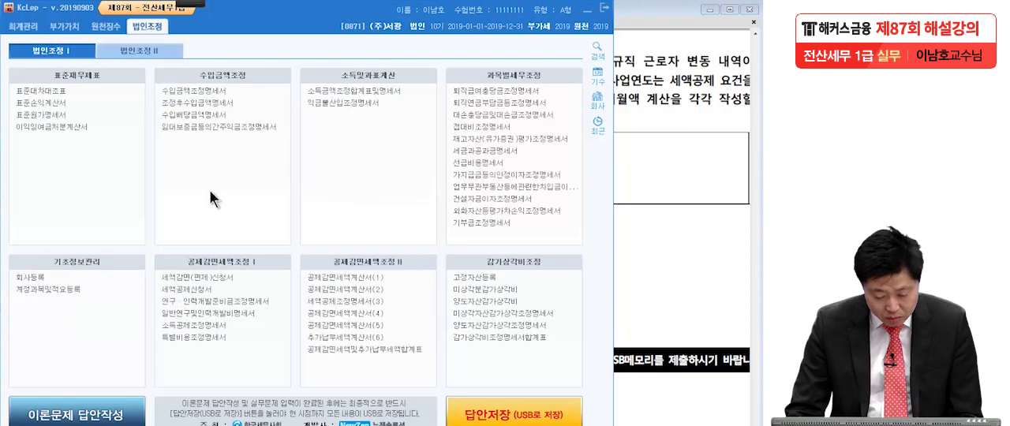
{"action": "left_click", "coordinate": [199, 293]}
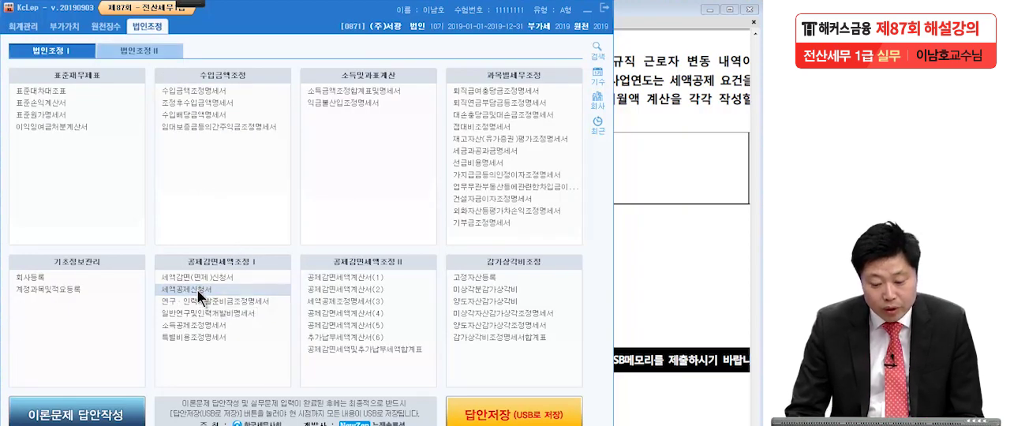
{"action": "left_click_drag", "start_coordinate": [116, 93], "coordinate": [432, 19]}
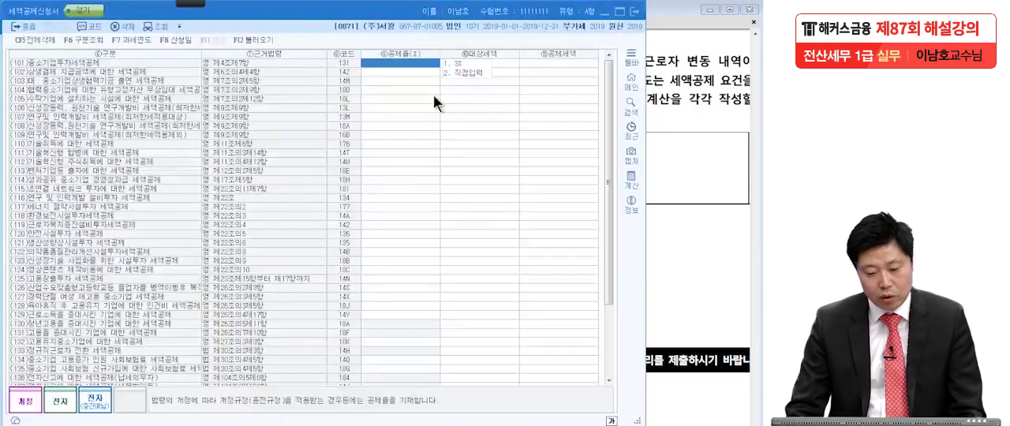
Look back at the saved 세액공제조정명세서(3), and load its credit data afresh into 세액공제신청서.
{"action": "left_click", "coordinate": [384, 207]}
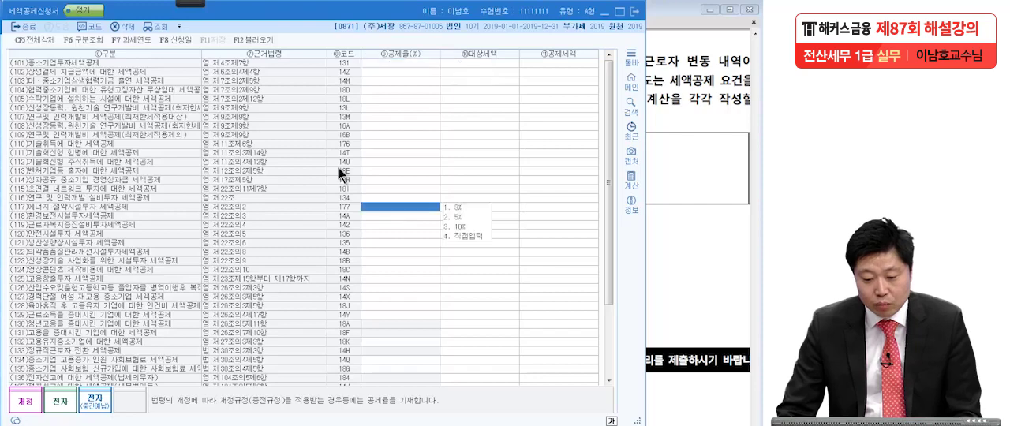
{"action": "key", "text": "Escape"}
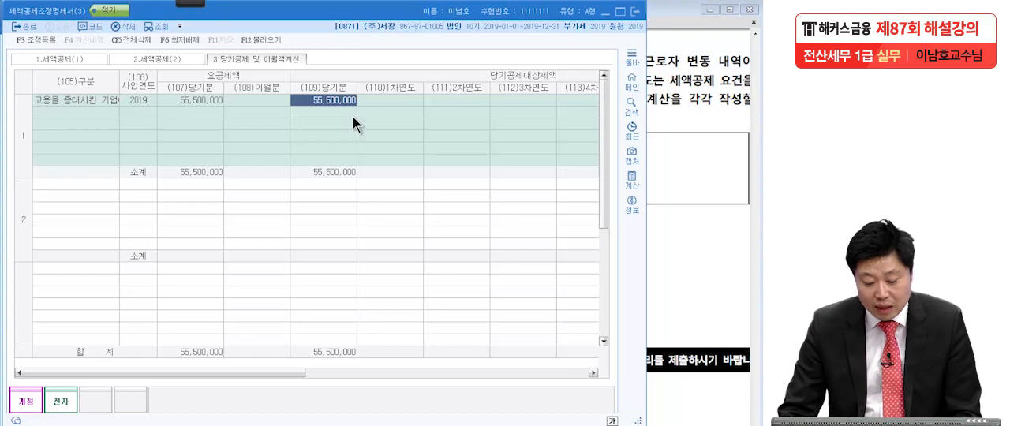
{"action": "key", "text": "Escape"}
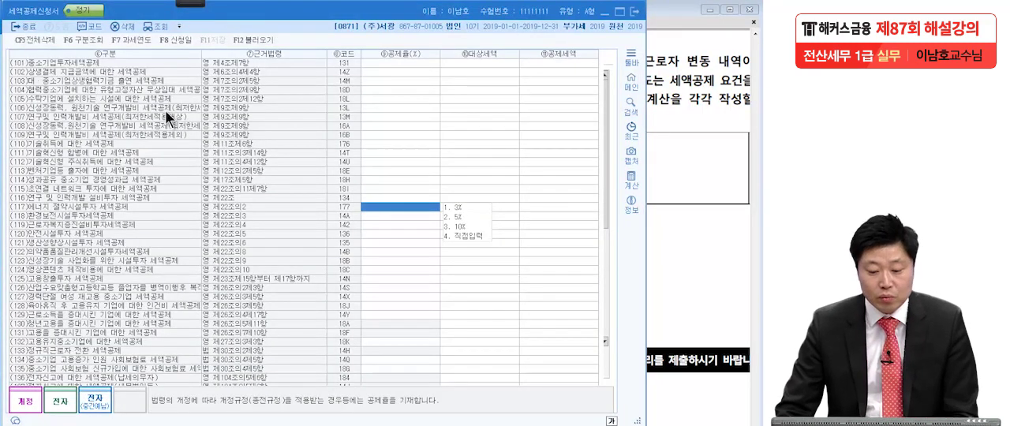
{"action": "left_click", "coordinate": [248, 39]}
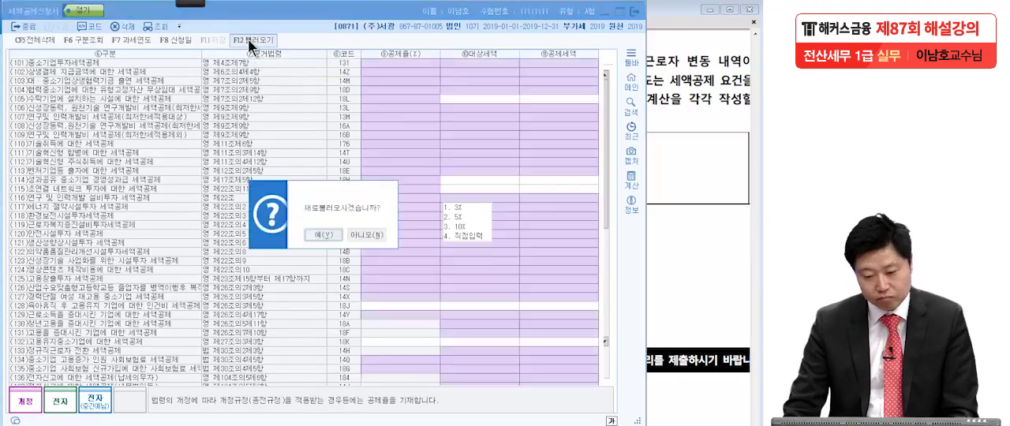
{"action": "left_click", "coordinate": [327, 237]}
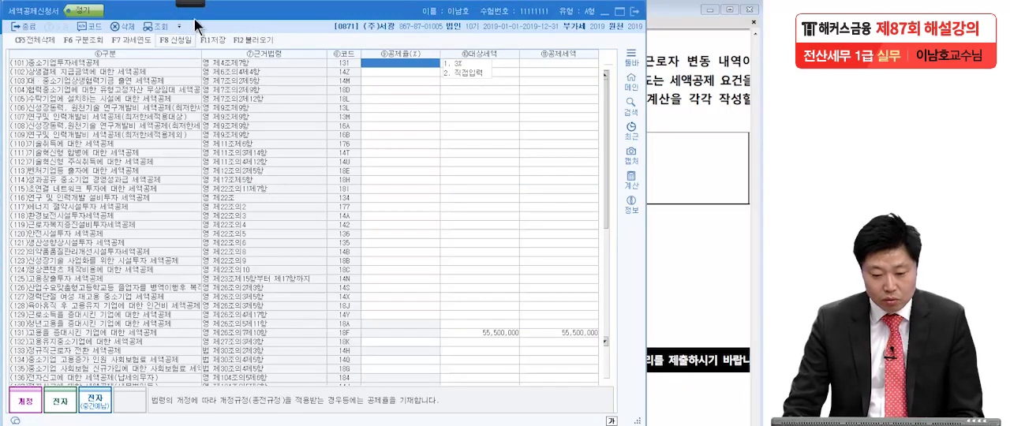
Save and close 세액공제신청서 after checking the (131) 고용을 증대시킨 기업 row, and return to question [5] in Adobe Reader.
{"action": "mouse_move", "coordinate": [194, 3]}
{"action": "left_click", "coordinate": [28, 23]}
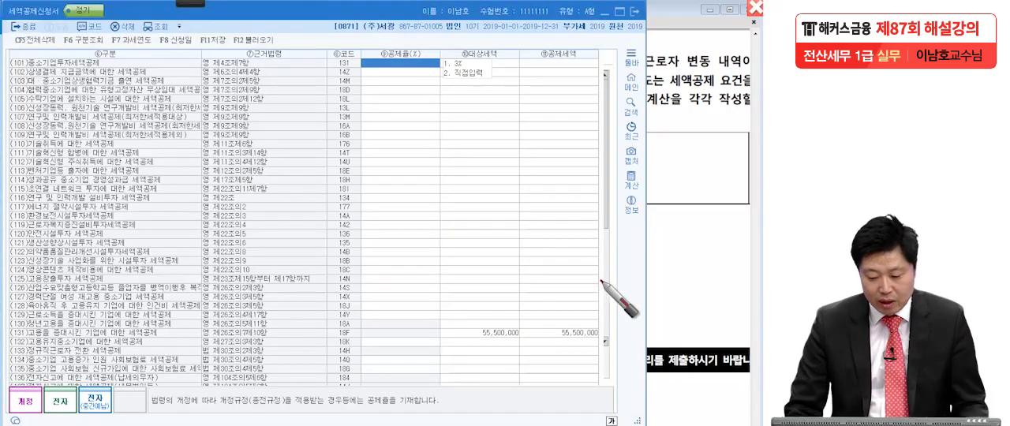
{"action": "mouse_move", "coordinate": [473, 337]}
{"action": "left_mouse_down"}
{"action": "mouse_move", "coordinate": [601, 337]}
{"action": "mouse_move", "coordinate": [4, 351]}
{"action": "left_mouse_up"}
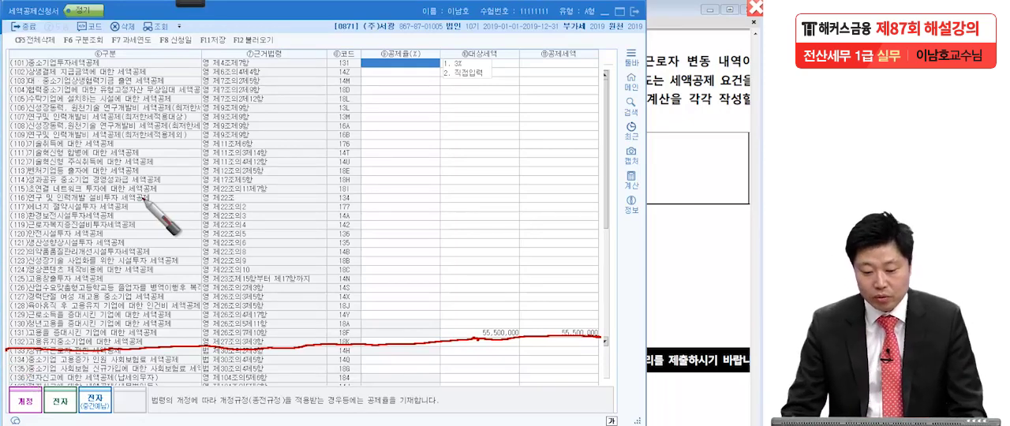
{"action": "key", "text": "Escape"}
{"action": "left_click", "coordinate": [210, 40]}
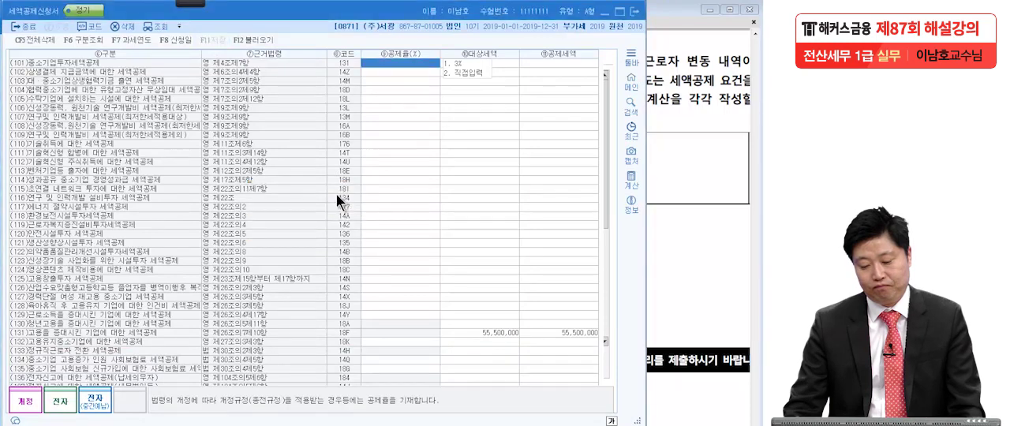
{"action": "left_click", "coordinate": [639, 15]}
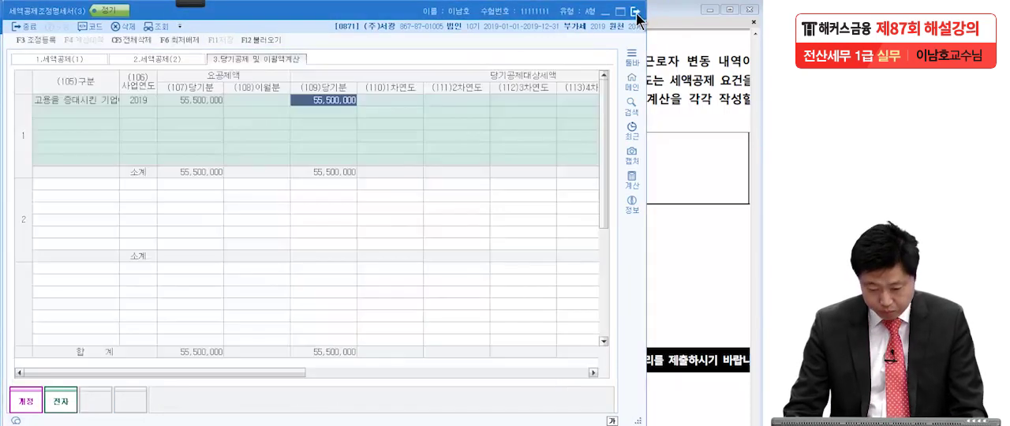
{"action": "left_click", "coordinate": [678, 260]}
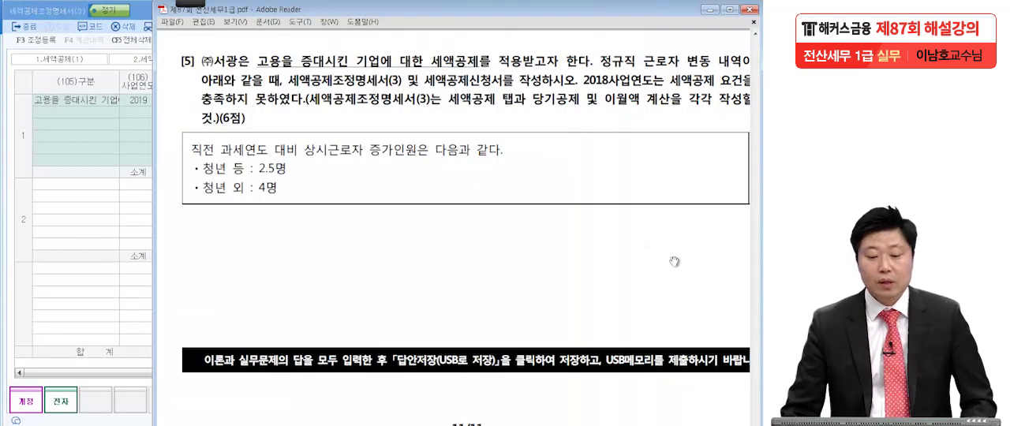